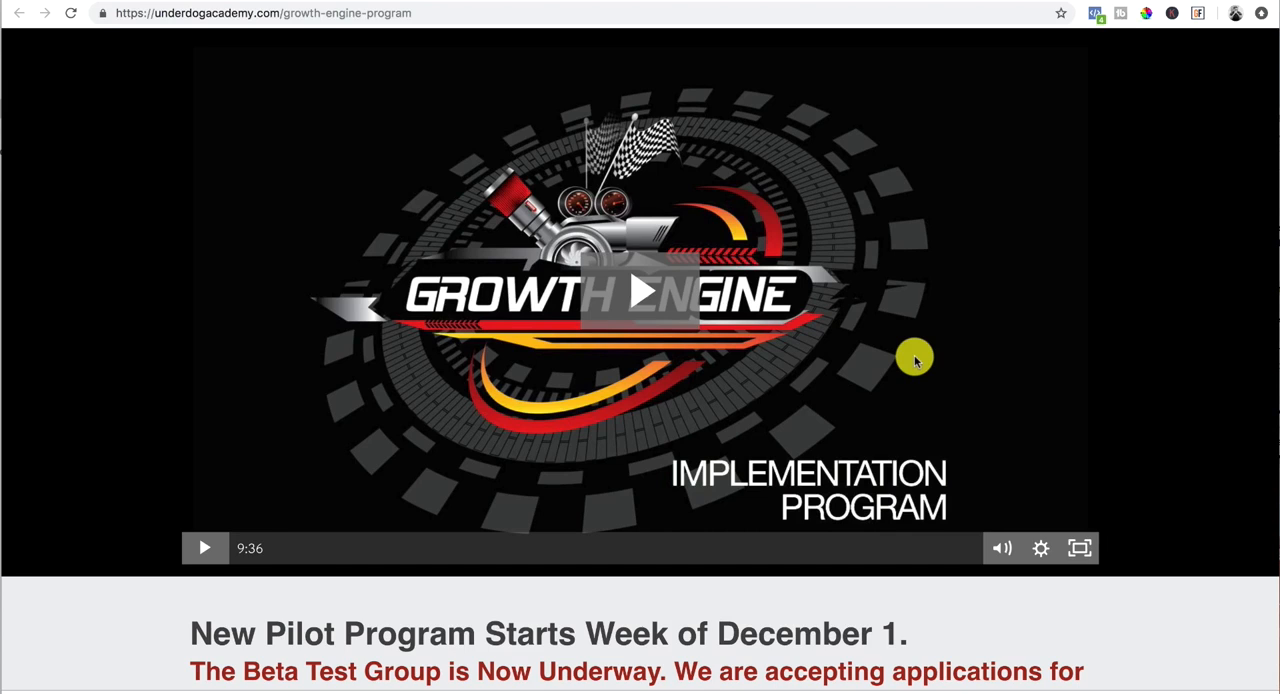
Step: Read through the Growth Engine program page's introduction and its Summary of Benefits
scroll(914, 352, "down", 3)
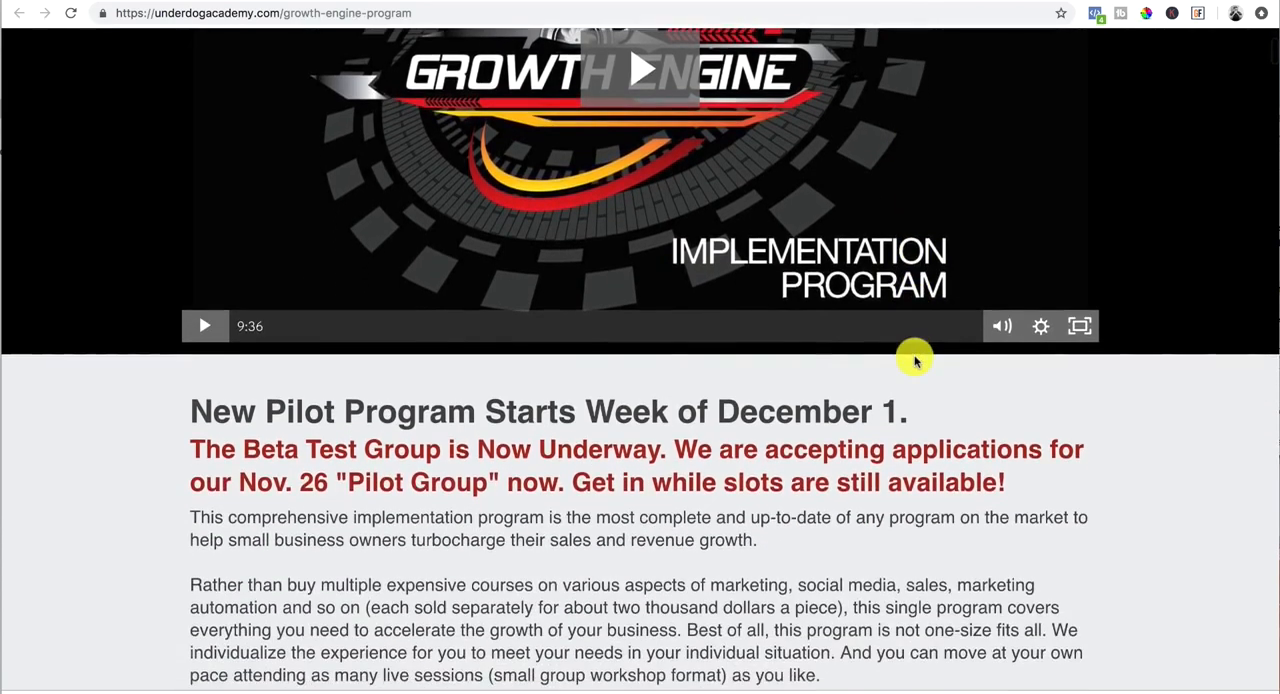
scroll(914, 357, "up", 3)
scroll(670, 362, "down", 1)
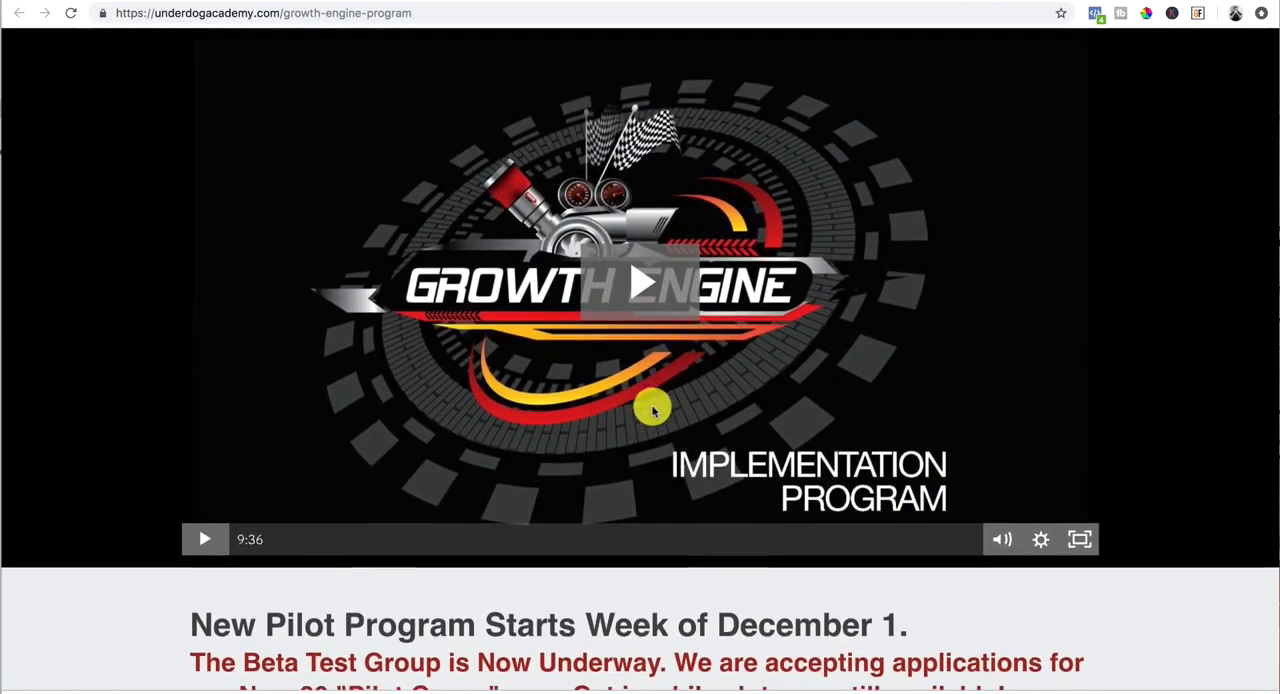
scroll(694, 360, "down", 5)
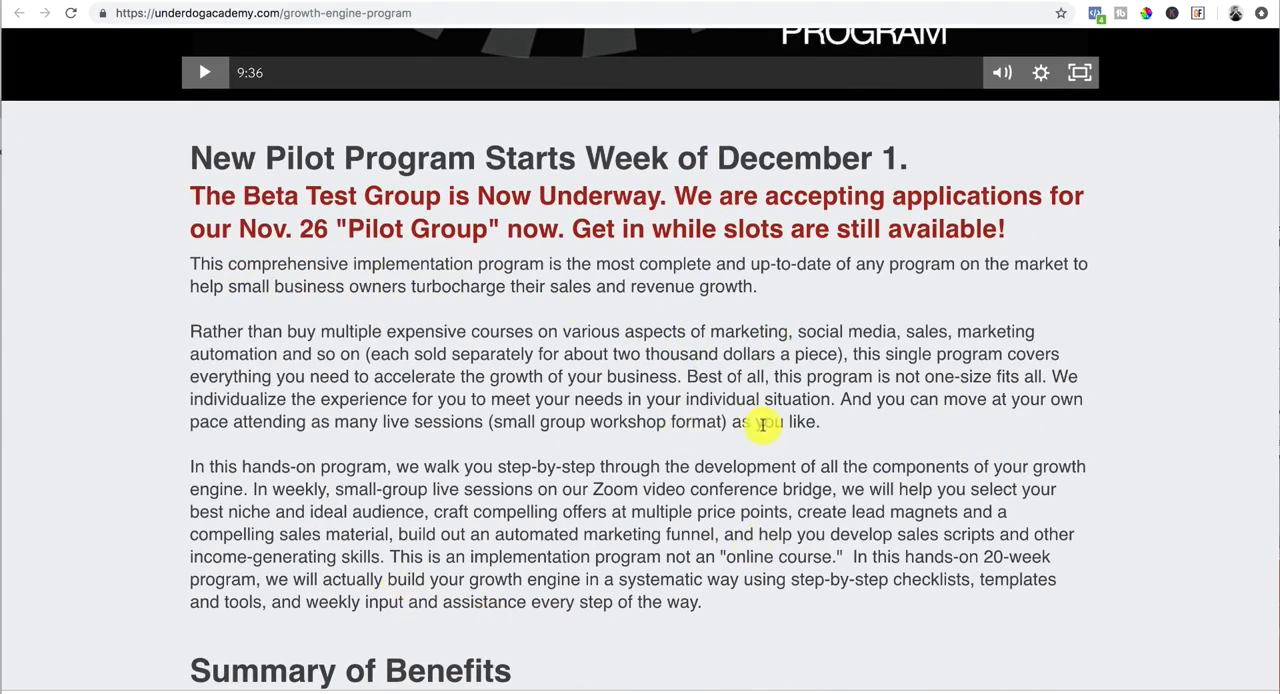
scroll(817, 480, "down", 2)
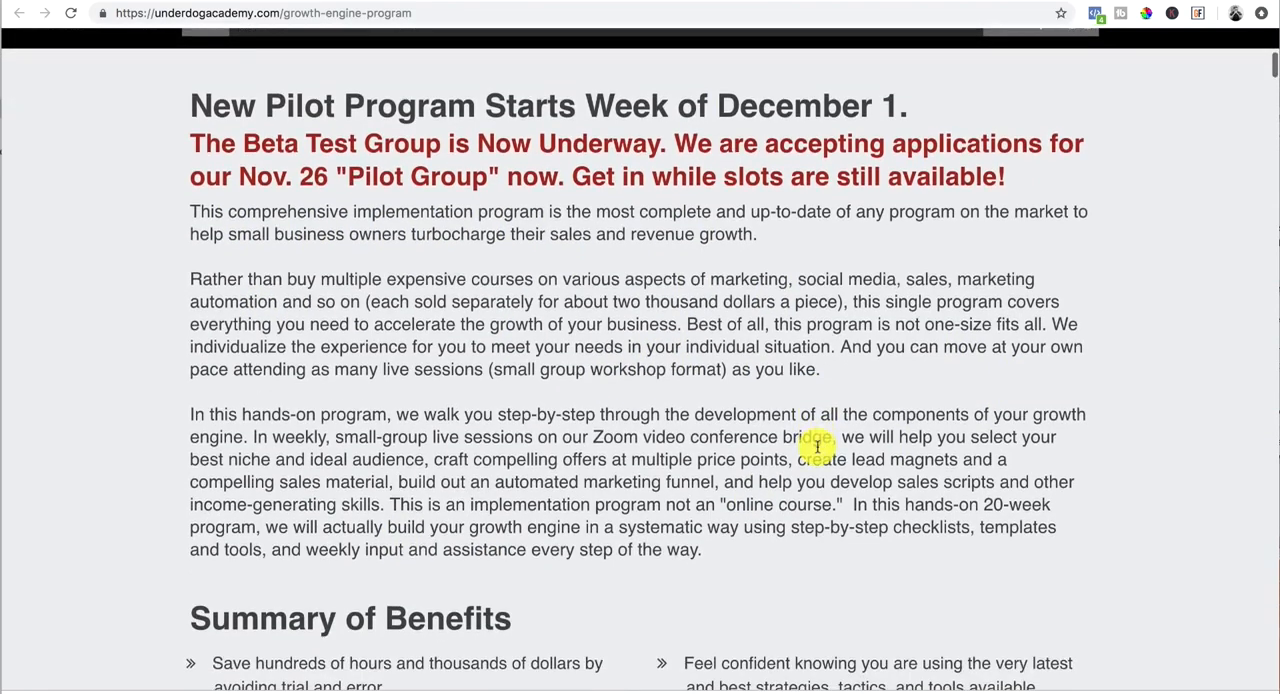
scroll(817, 520, "down", 1)
scroll(817, 447, "down", 3)
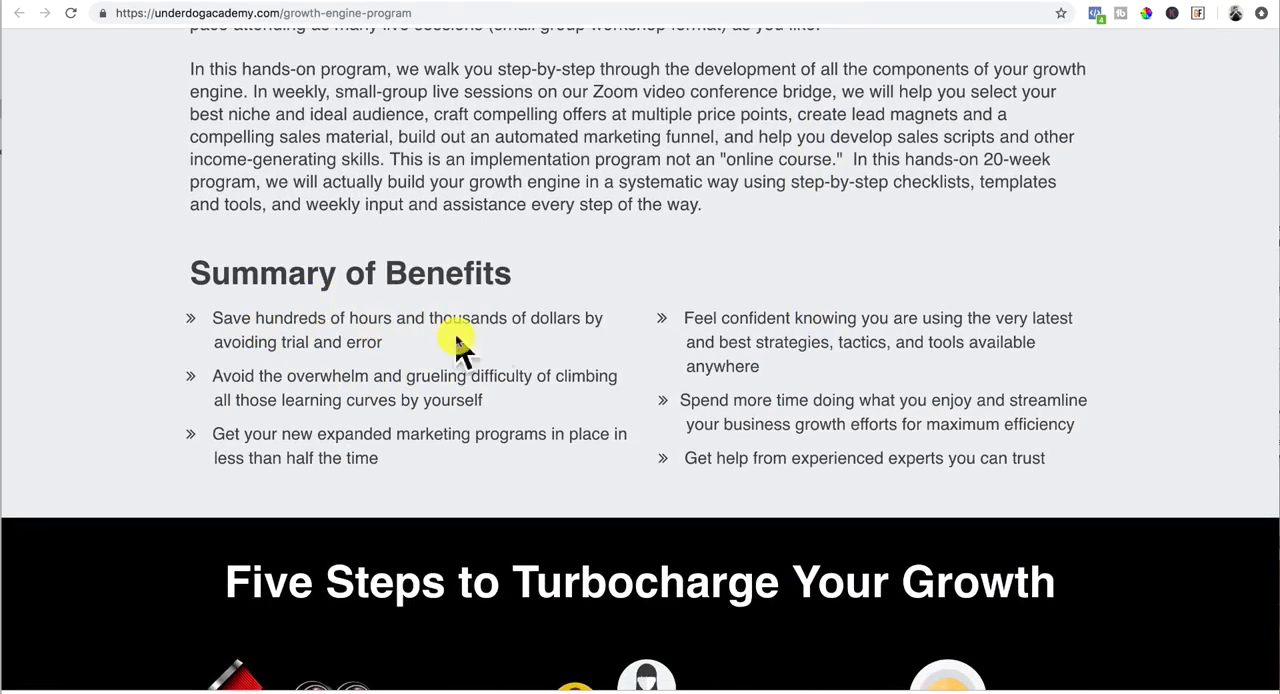
scroll(507, 362, "down", 6)
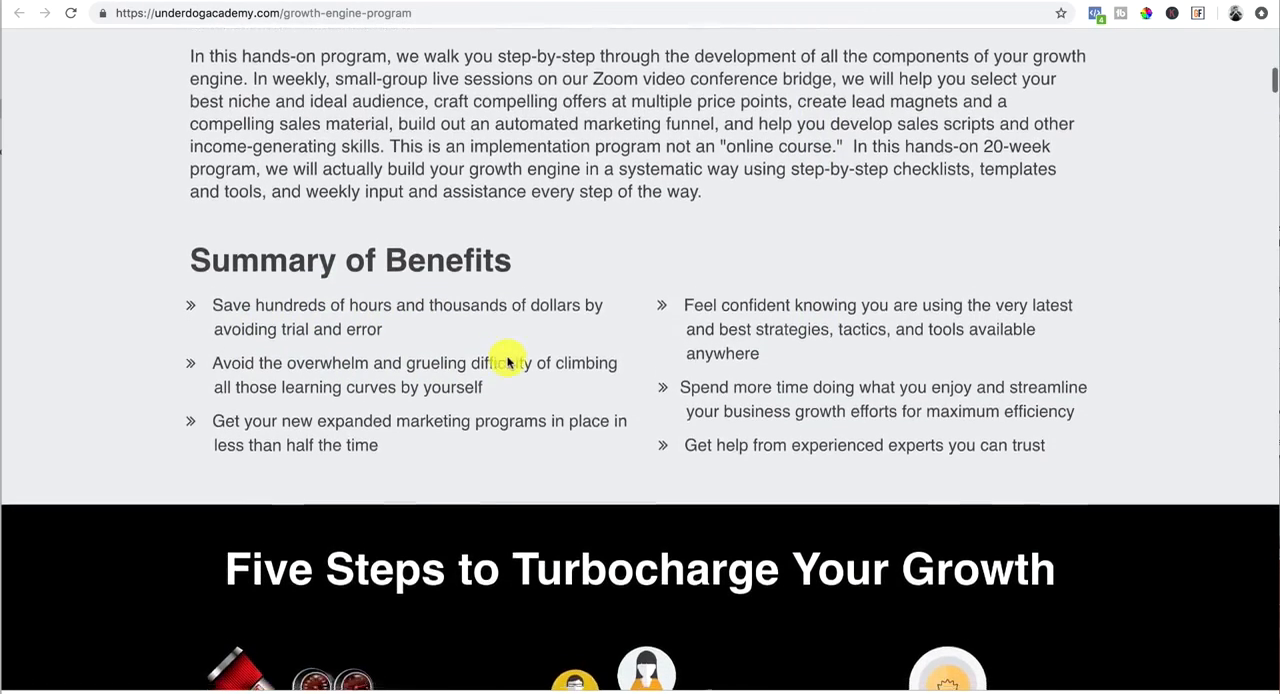
Step: Examine the Five Steps to Turbocharge Your Growth section, comparing it with the Summary of Benefits above it
scroll(507, 362, "down", 1)
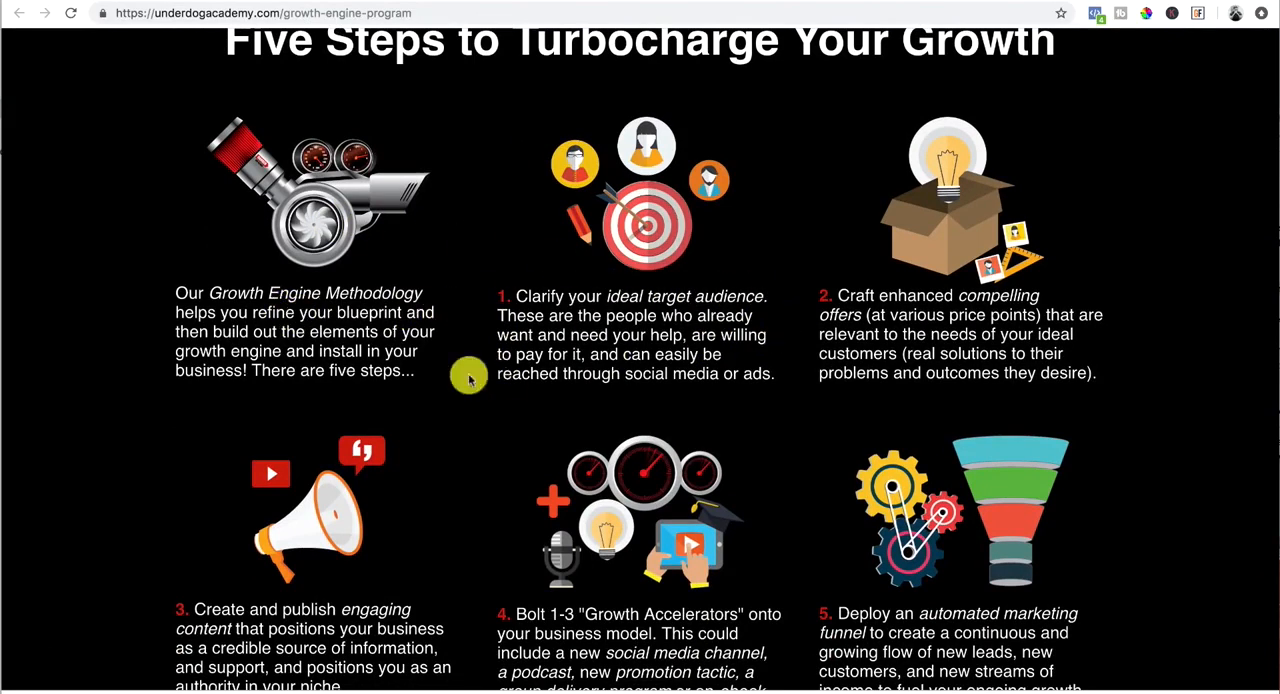
scroll(566, 300, "up", 2)
scroll(566, 344, "up", 3)
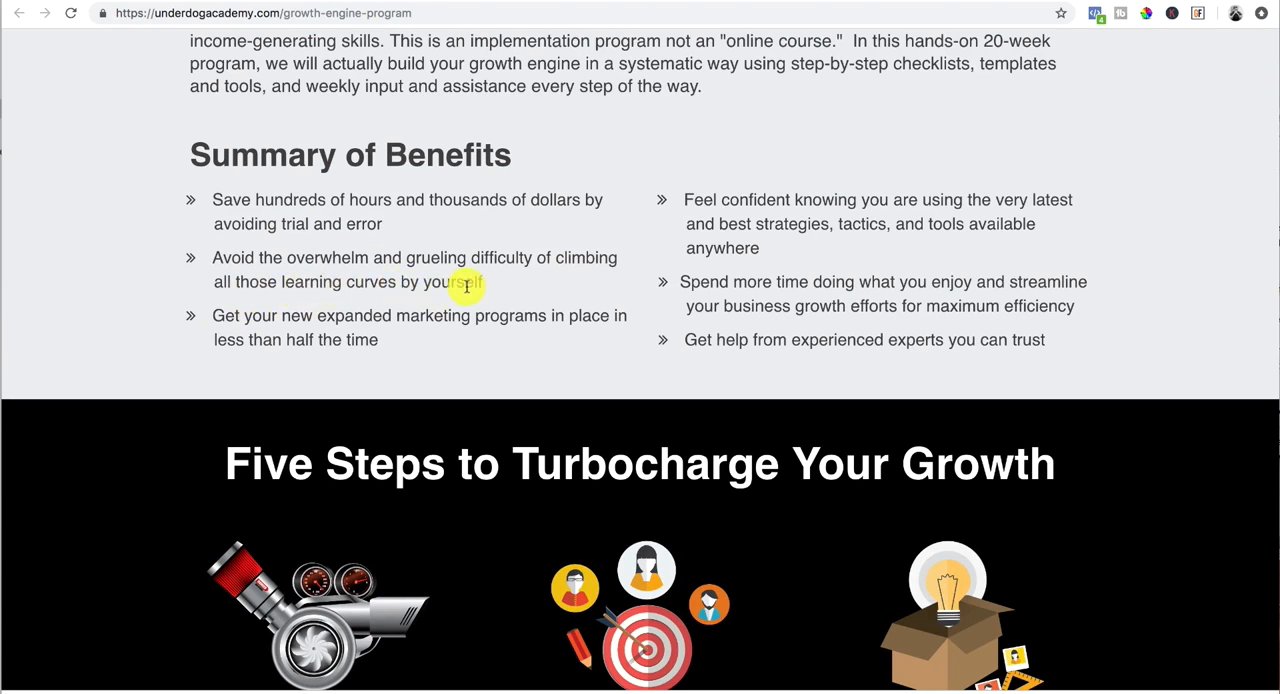
scroll(466, 286, "down", 8)
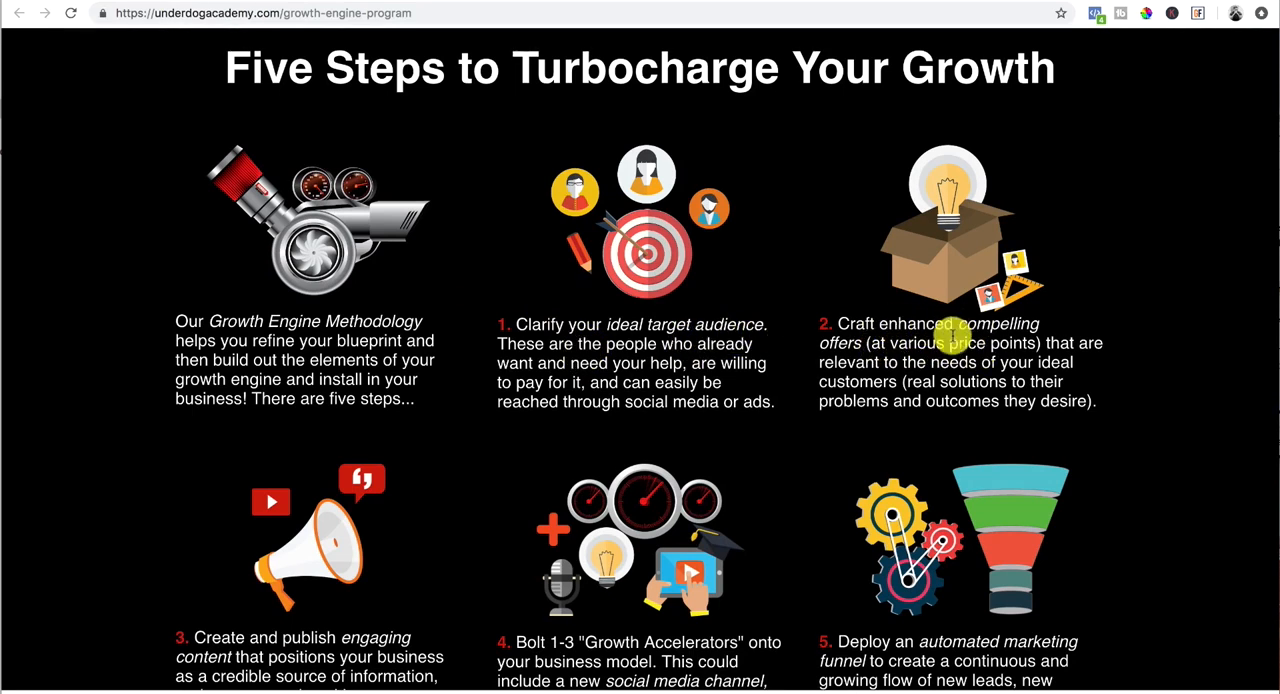
scroll(410, 427, "down", 4)
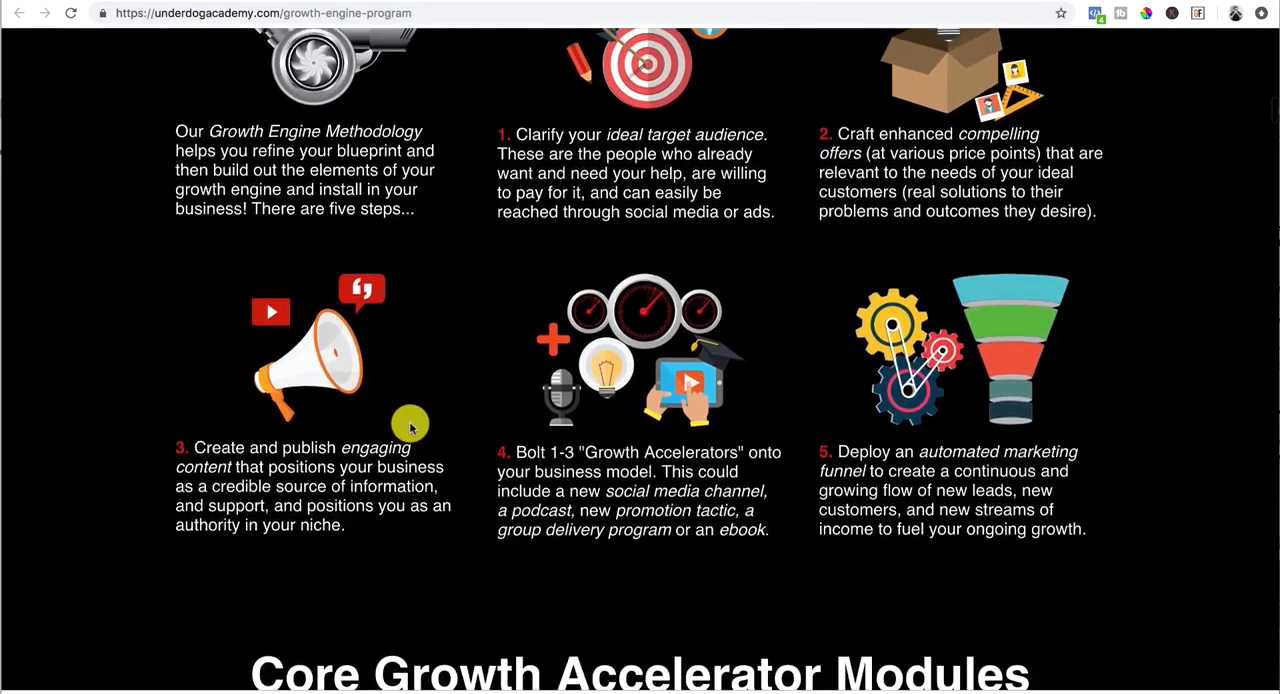
scroll(410, 427, "up", 10)
scroll(410, 427, "down", 4)
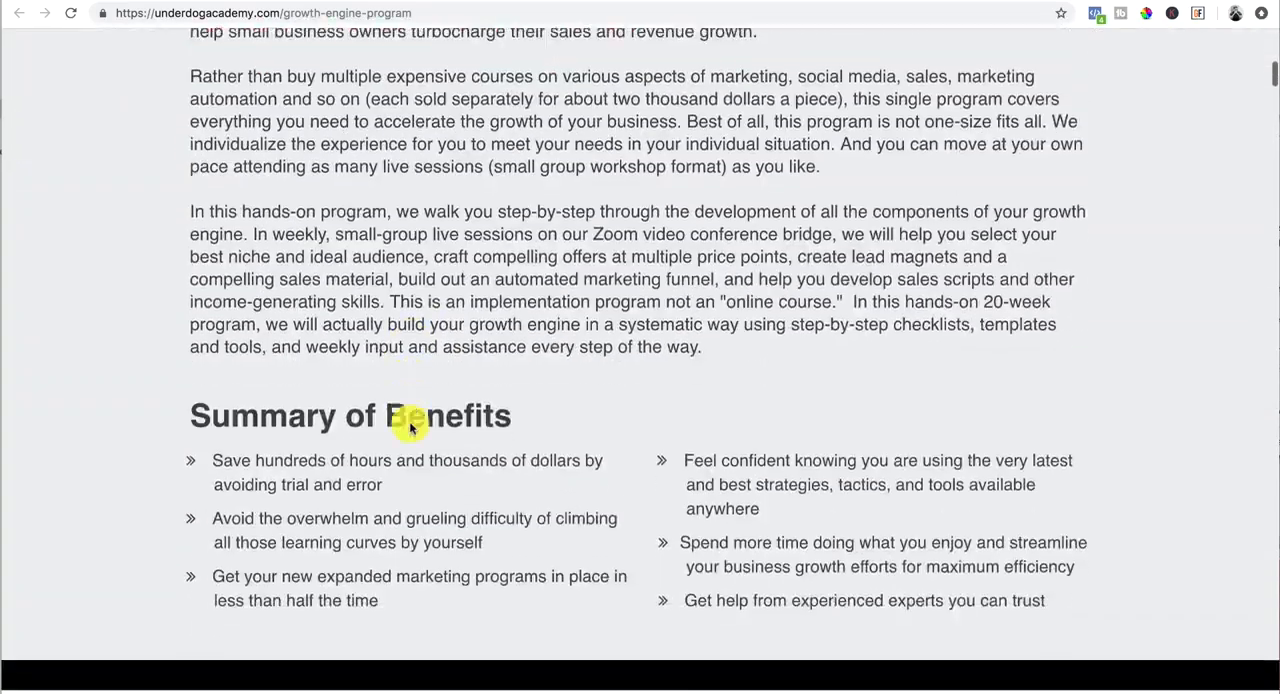
scroll(410, 427, "down", 15)
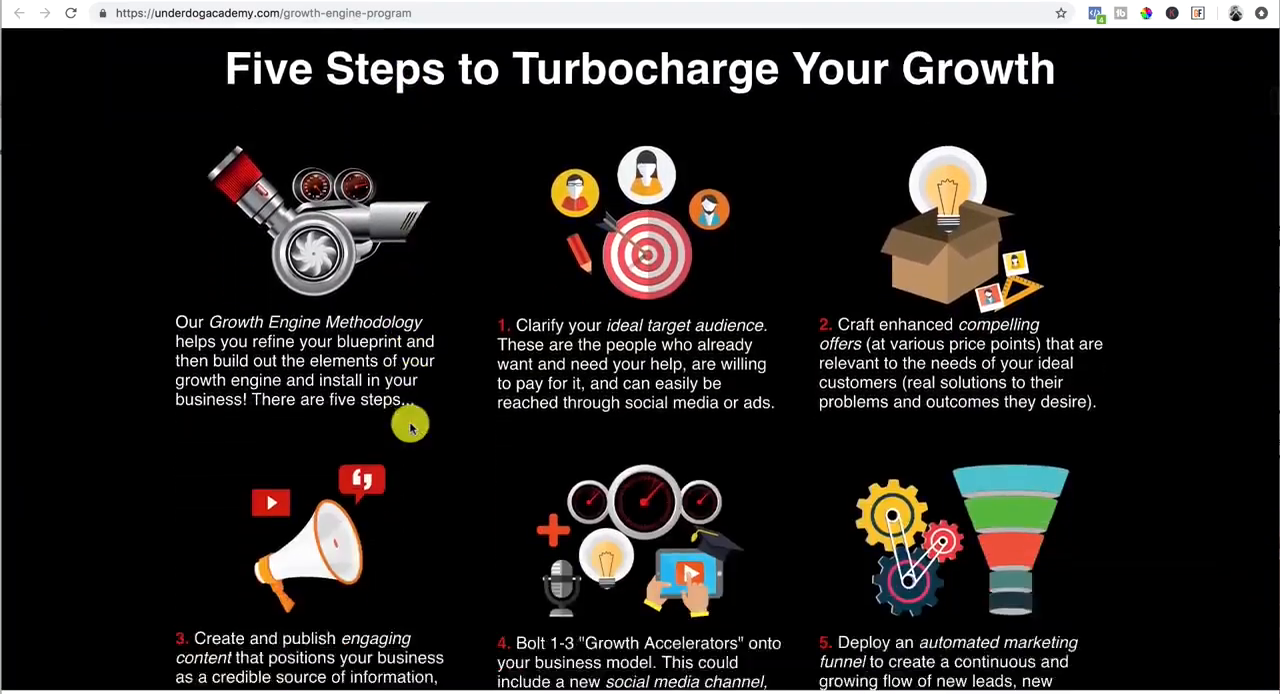
Step: Look over the Core Growth Accelerator Modules and the Bonuses for Pilot Participants
scroll(410, 427, "down", 14)
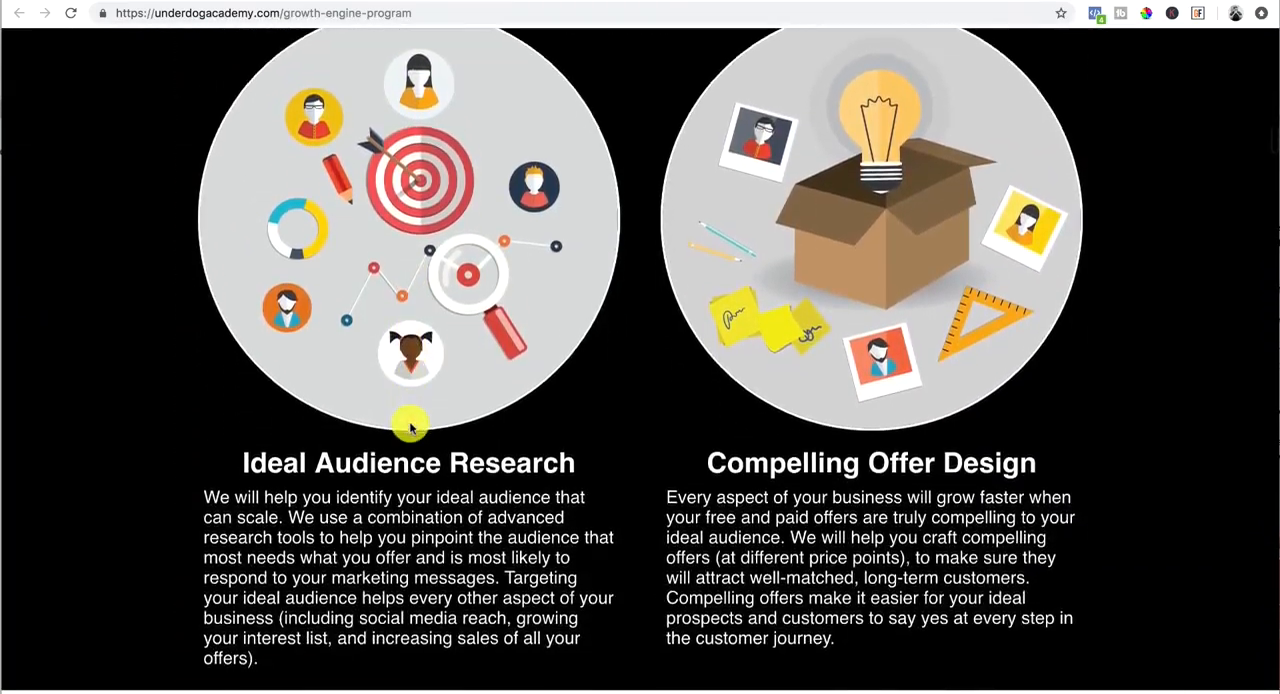
scroll(410, 427, "down", 20)
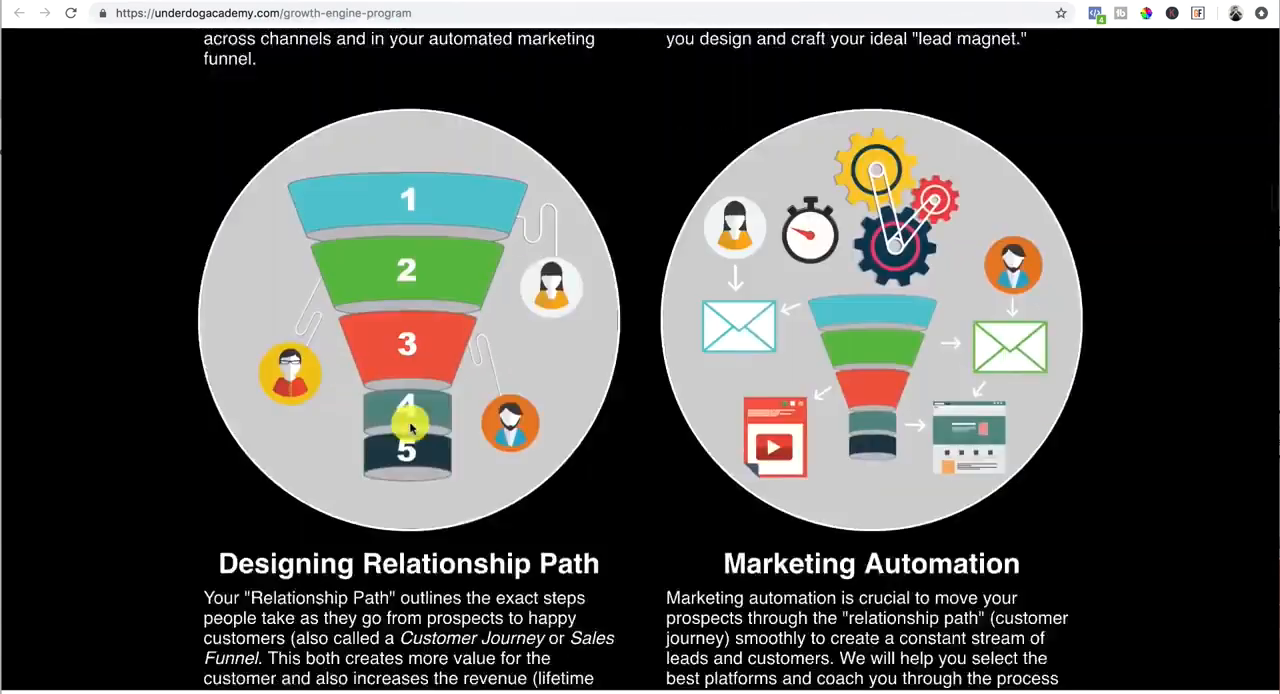
scroll(410, 426, "down", 7)
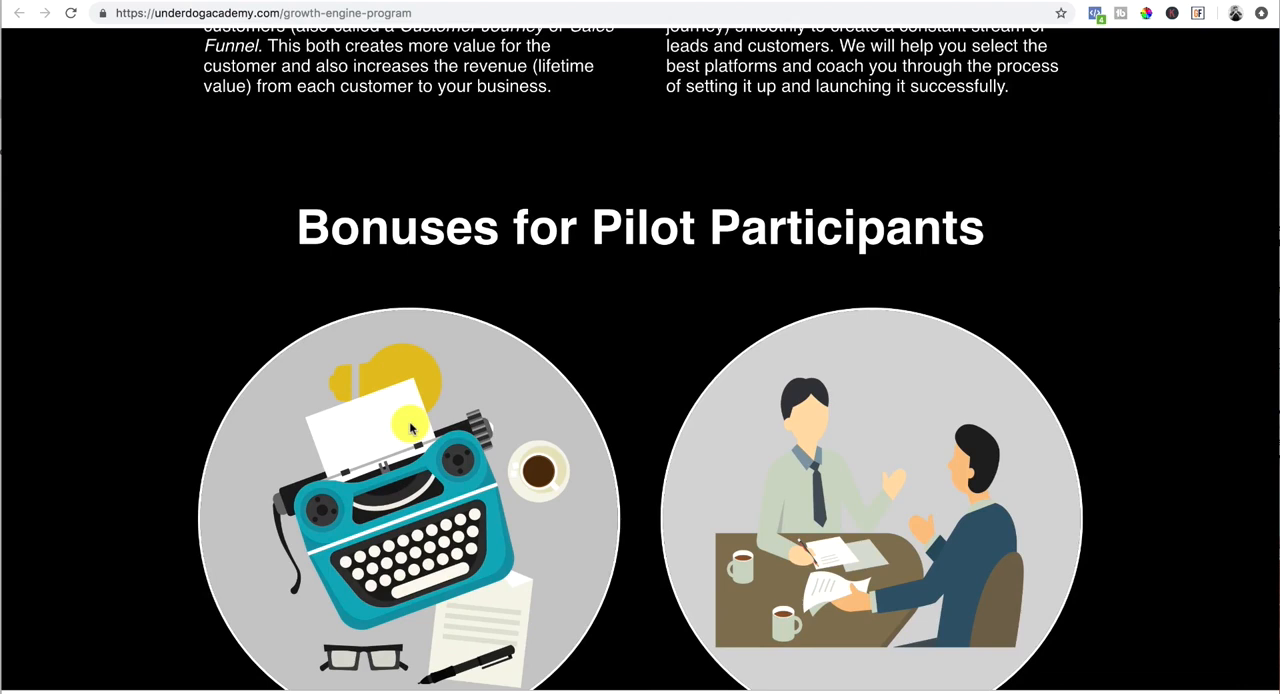
scroll(409, 421, "down", 3)
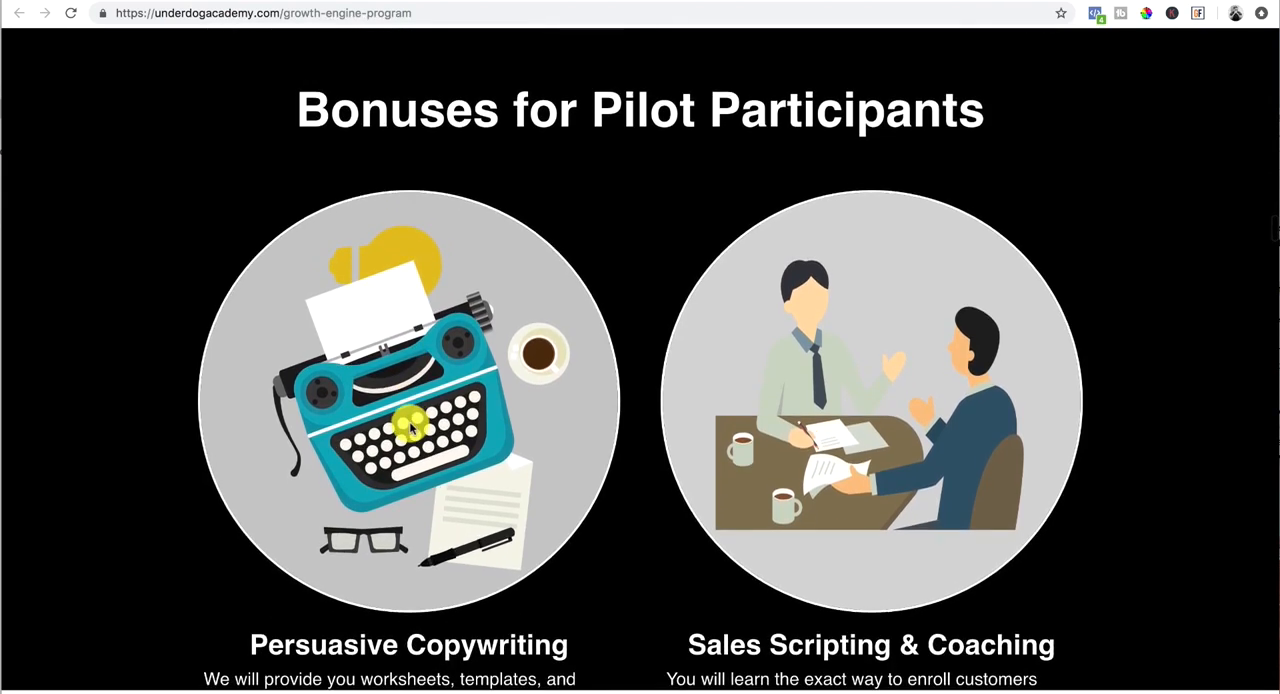
scroll(409, 421, "down", 20)
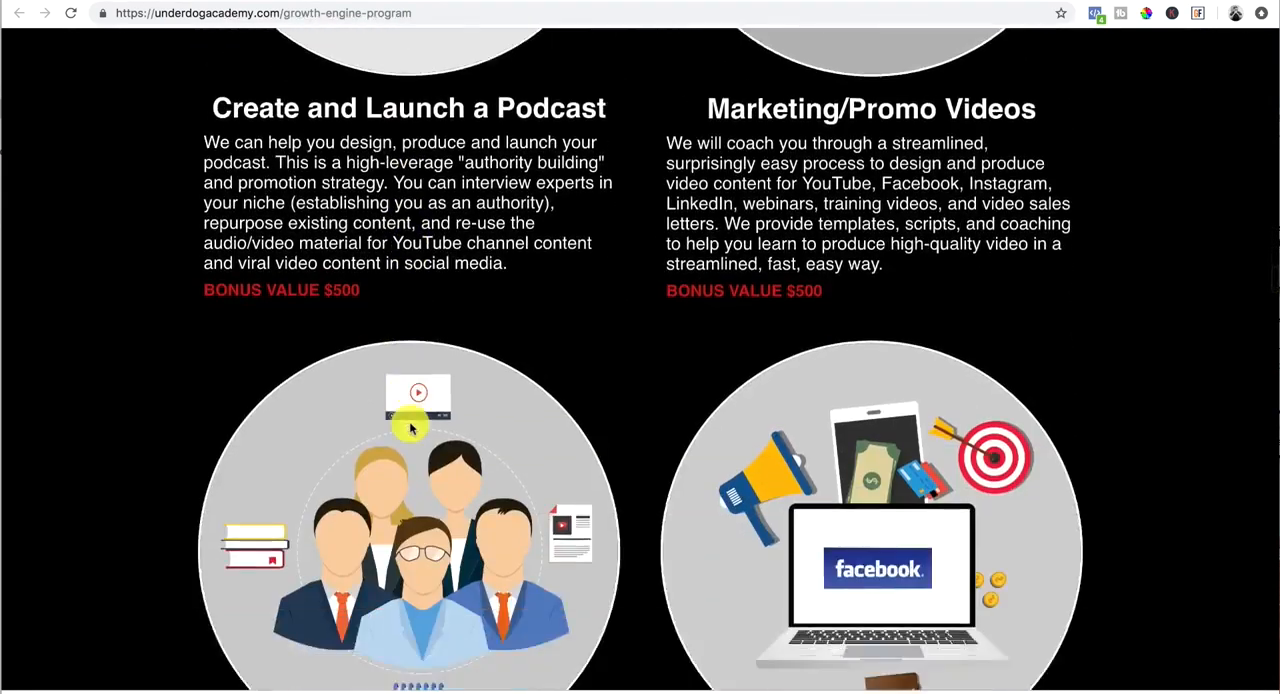
Step: Examine the How the Program Works section, covering the weekly coaching calls, tools and templates, and video tutorials
scroll(409, 427, "down", 20)
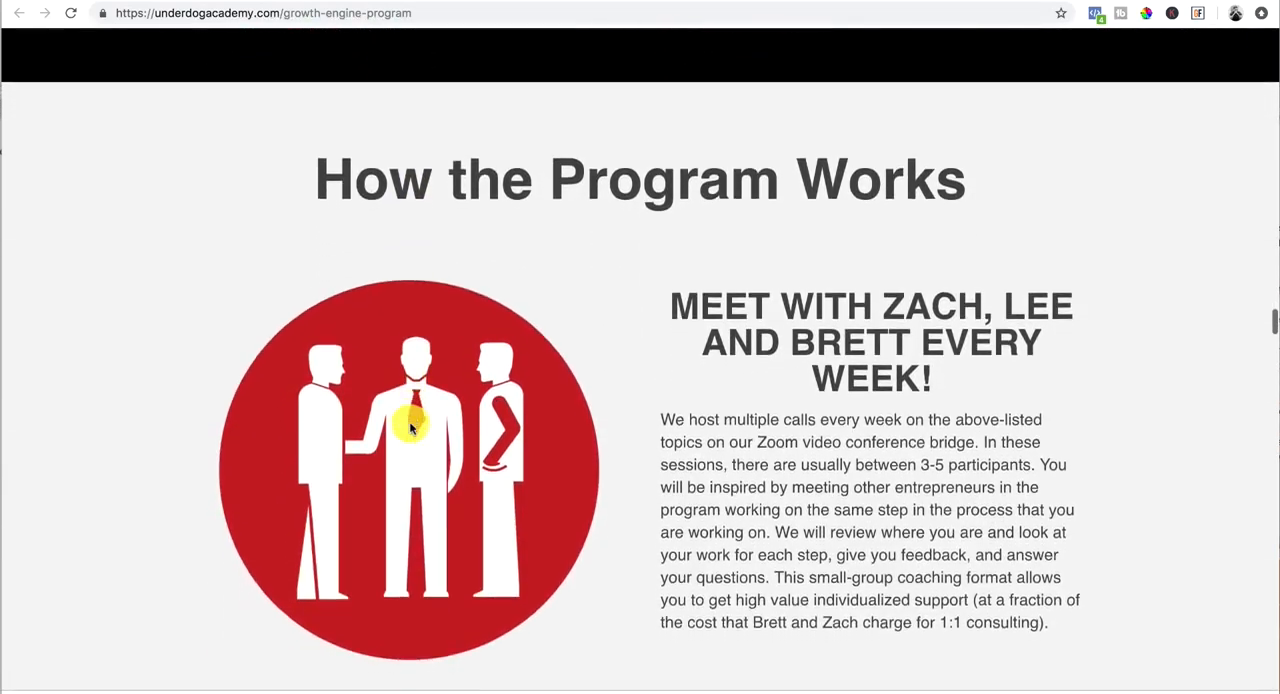
scroll(409, 427, "down", 3)
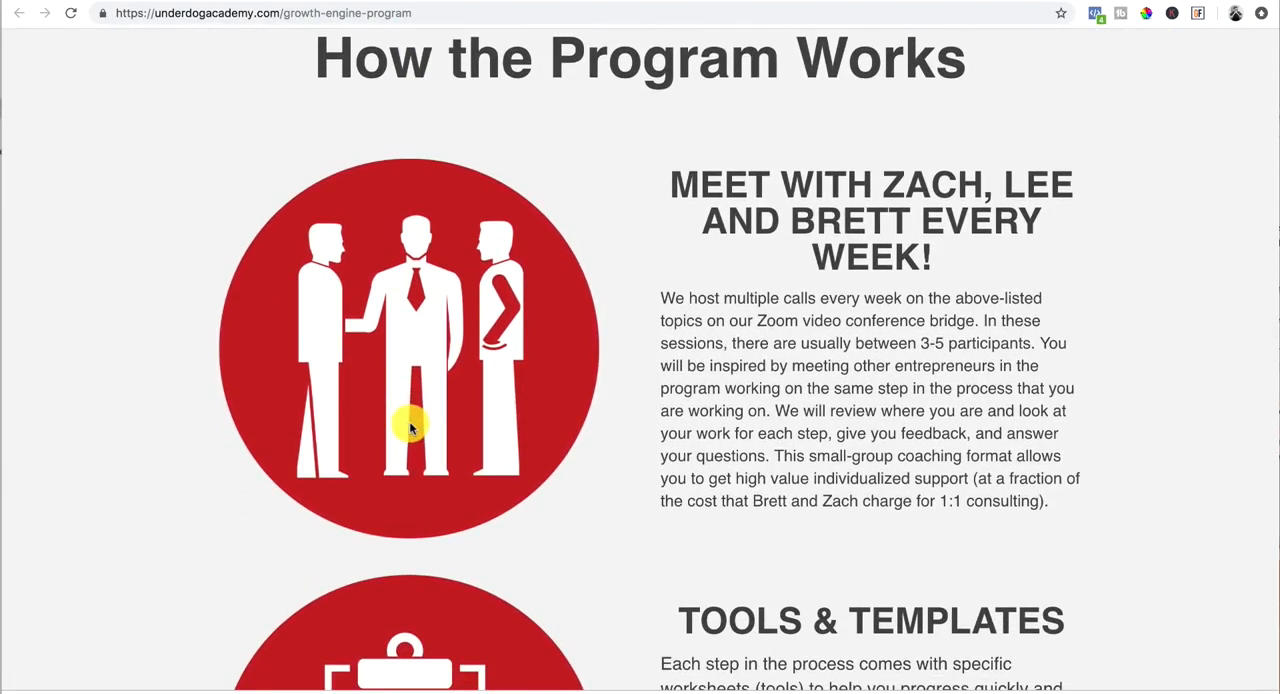
scroll(409, 427, "up", 5)
scroll(409, 427, "down", 3)
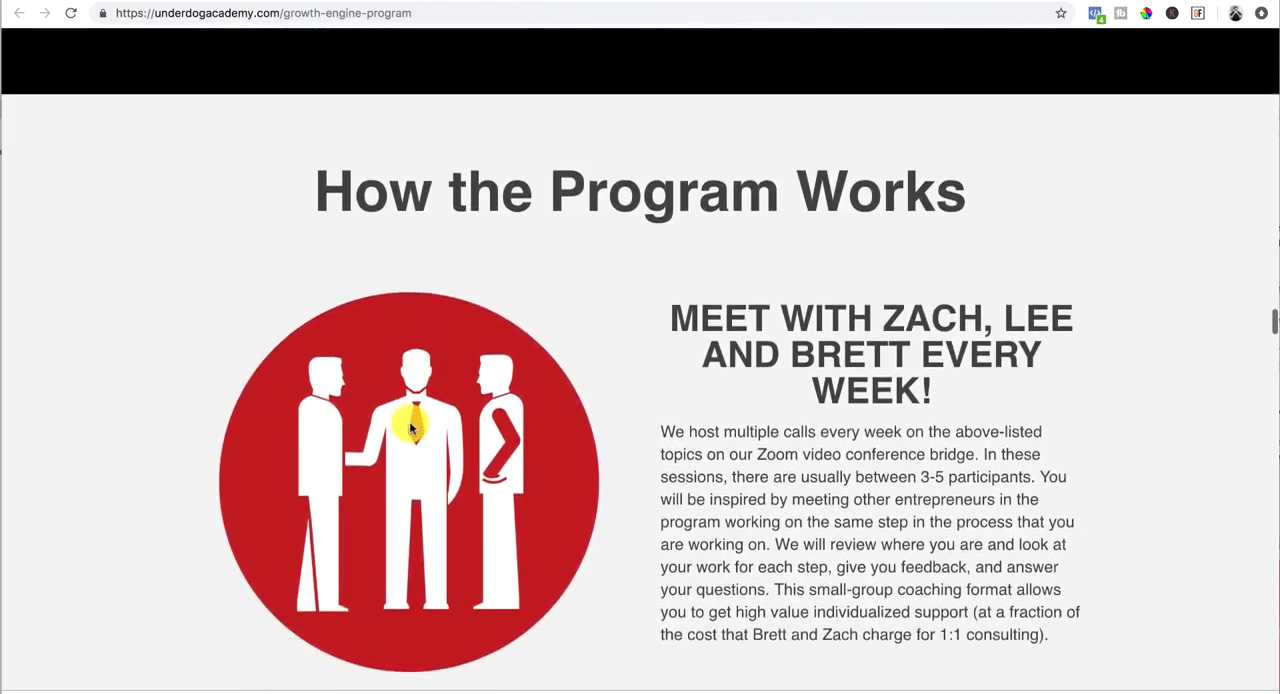
scroll(409, 427, "down", 1)
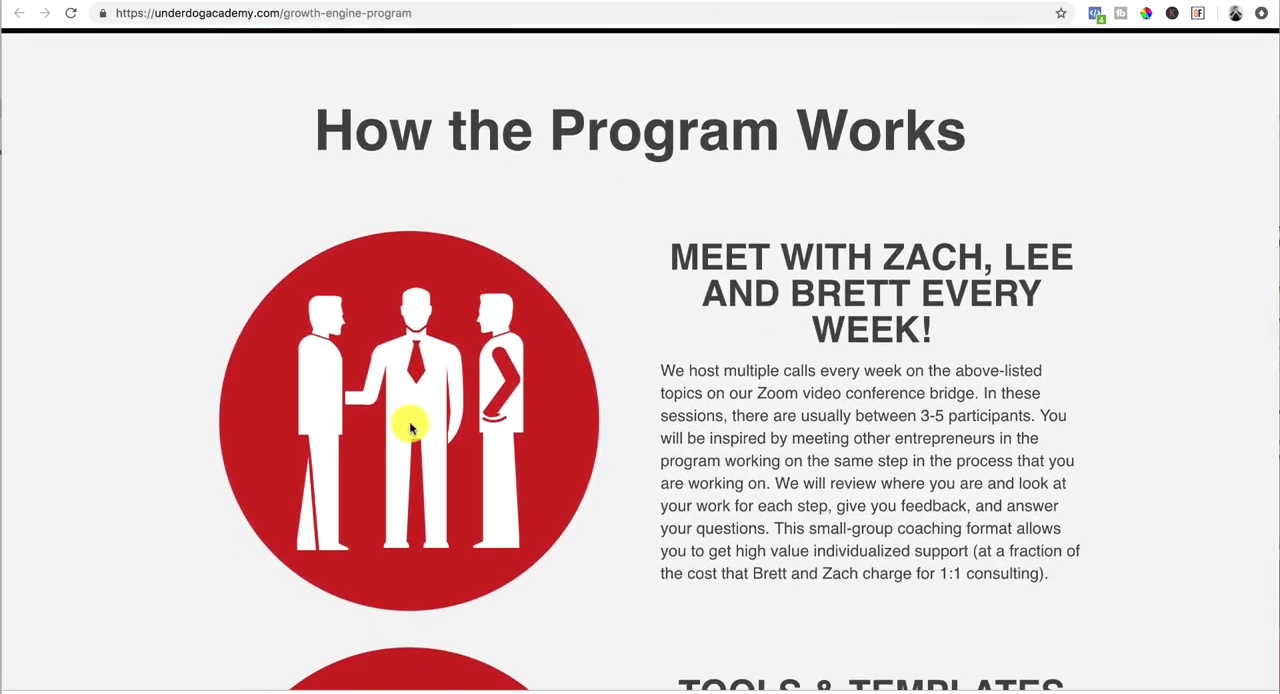
scroll(409, 427, "down", 1)
scroll(409, 427, "down", 1)
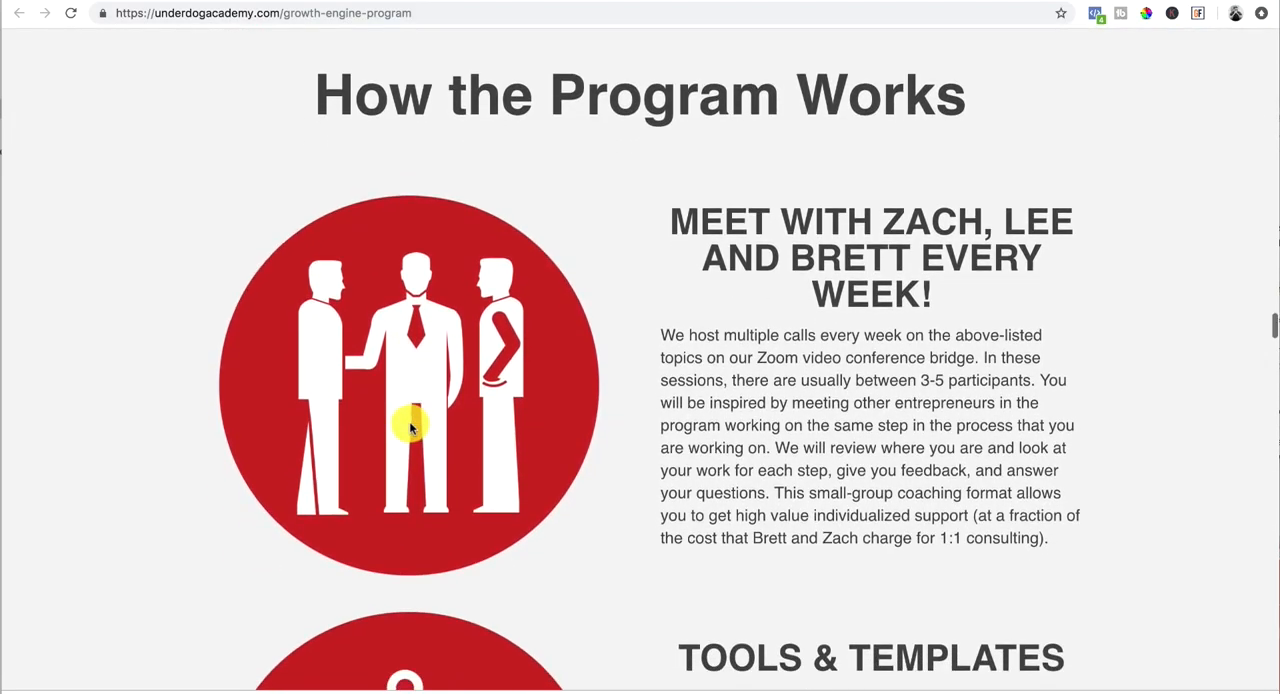
scroll(409, 427, "down", 5)
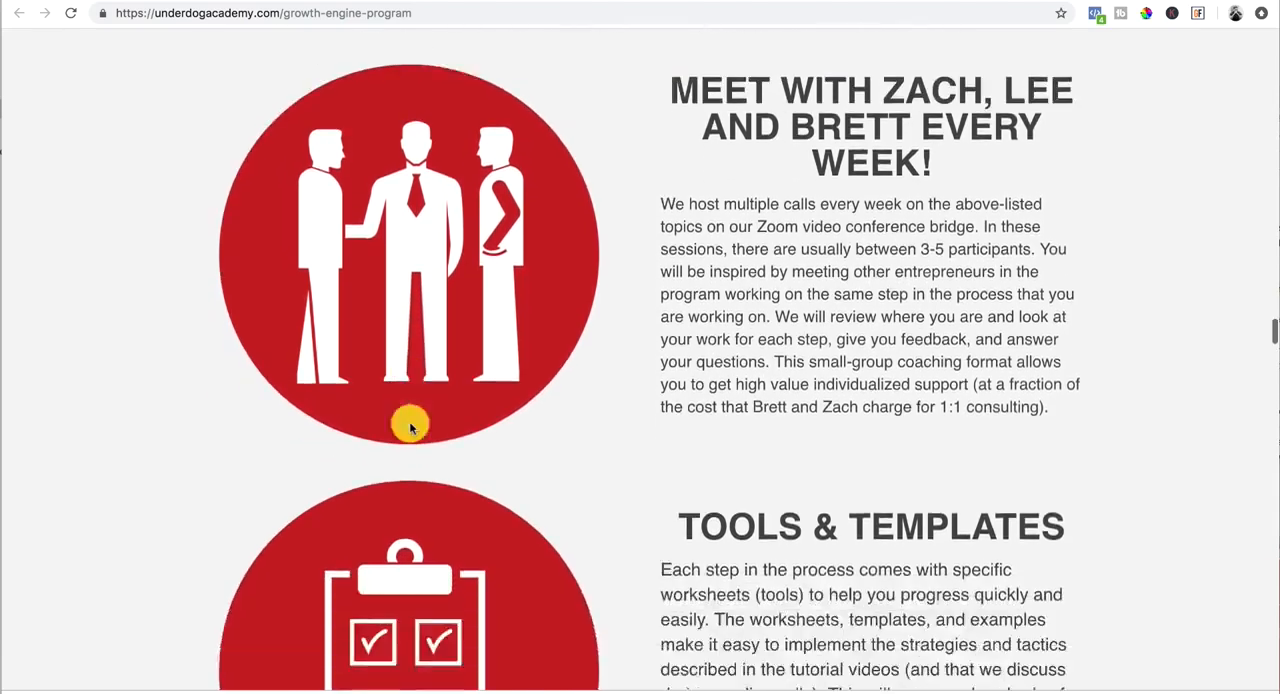
scroll(409, 427, "down", 5)
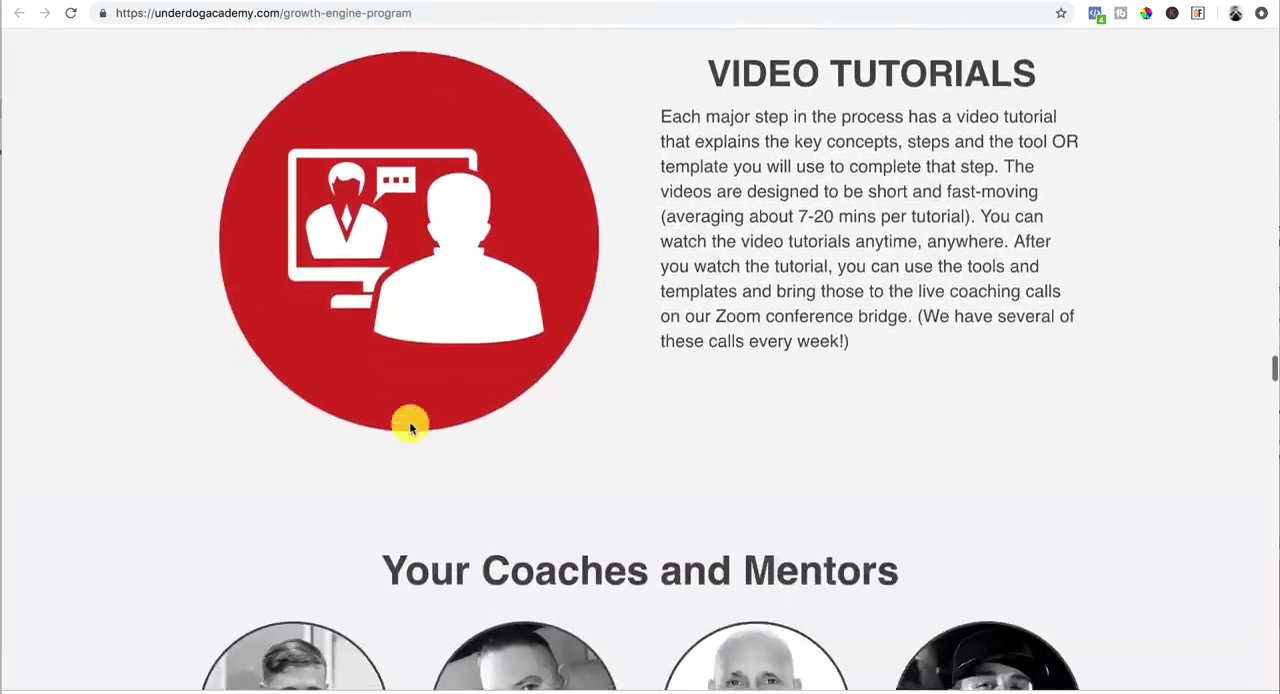
scroll(409, 427, "up", 7)
scroll(409, 427, "down", 7)
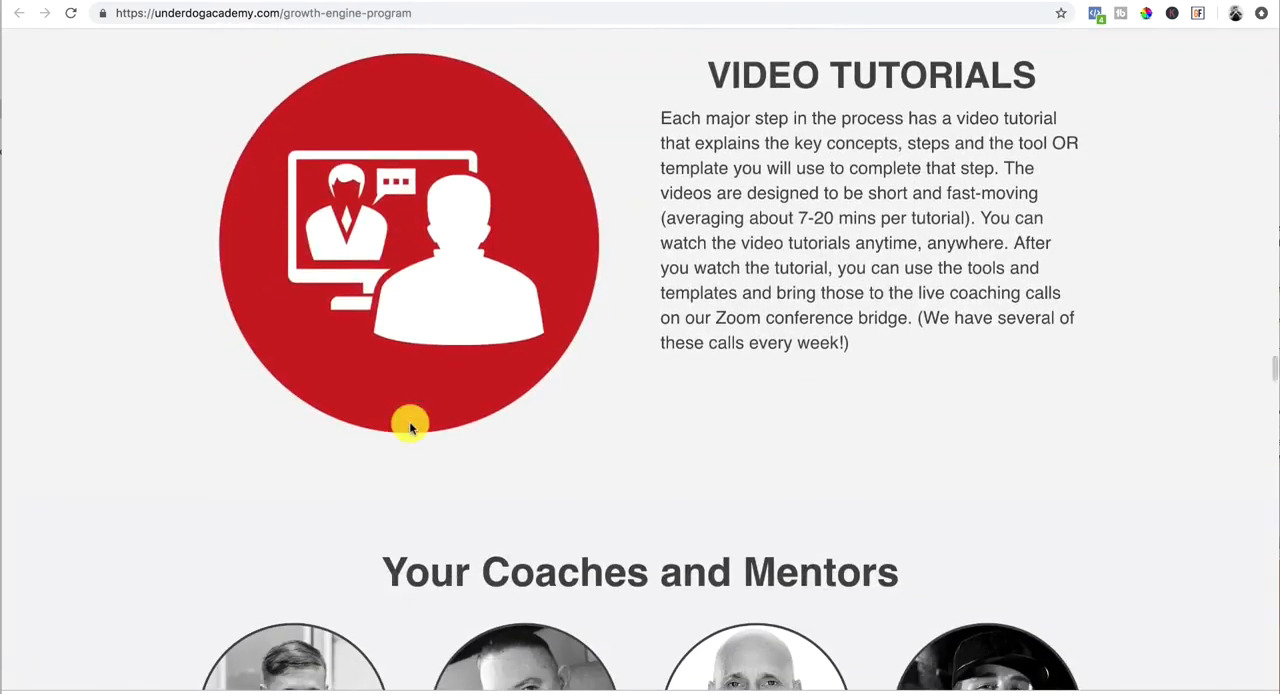
Step: View the profiles in the Your Coaches and Mentors section
scroll(409, 427, "down", 2)
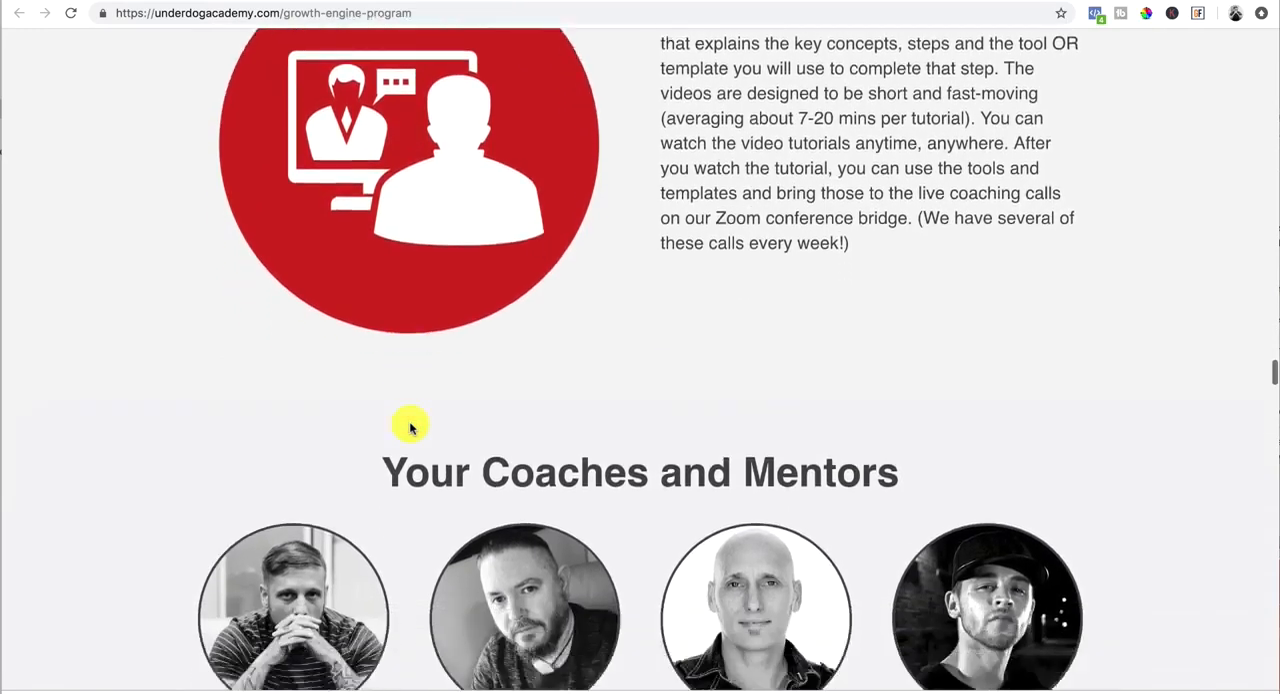
scroll(409, 427, "down", 4)
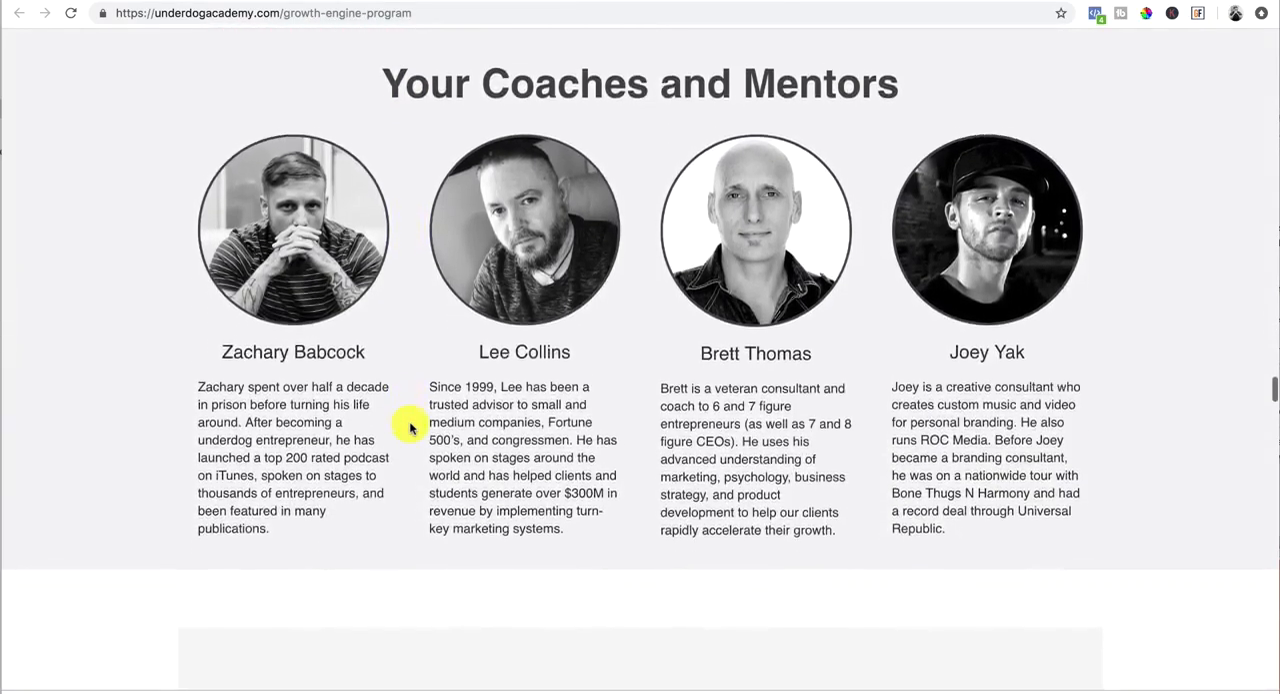
scroll(409, 427, "down", 1)
scroll(486, 423, "up", 2)
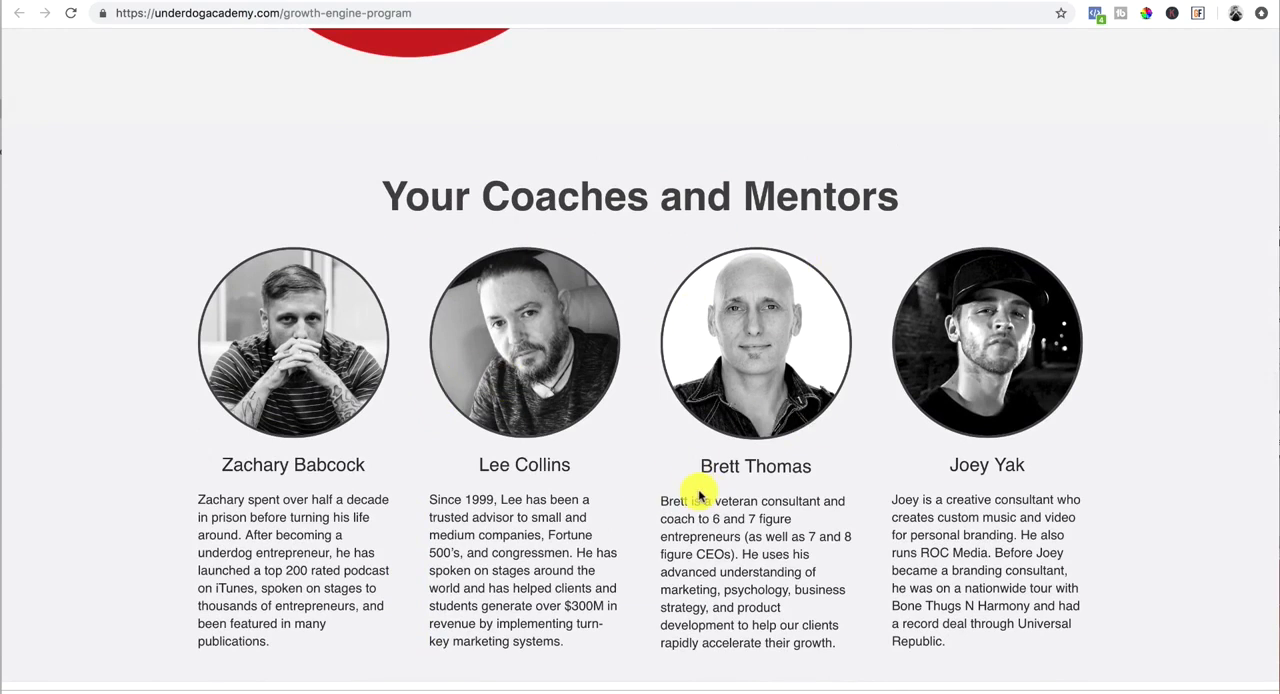
Step: Review the pilot pricing section, highlighting the $4,995 regular price, the $415/mo 6-installment offer and the $650/mo 3-installment offer
scroll(698, 496, "down", 8)
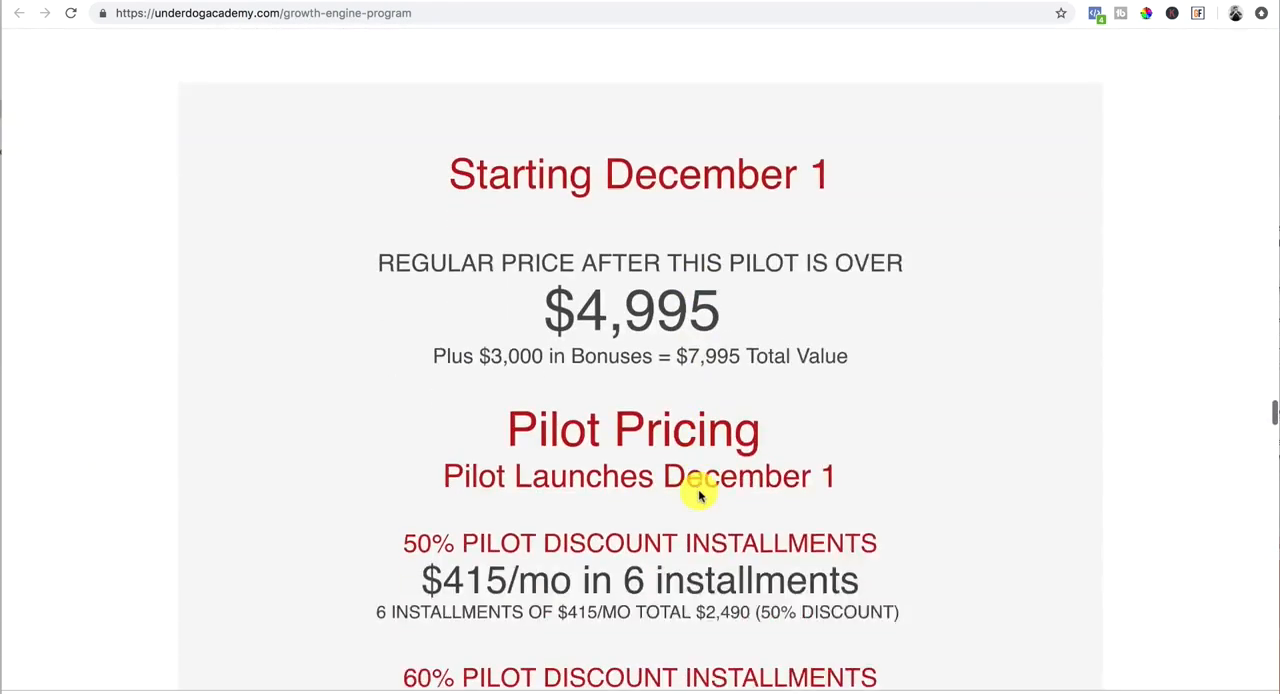
scroll(698, 496, "down", 2)
scroll(698, 496, "up", 4)
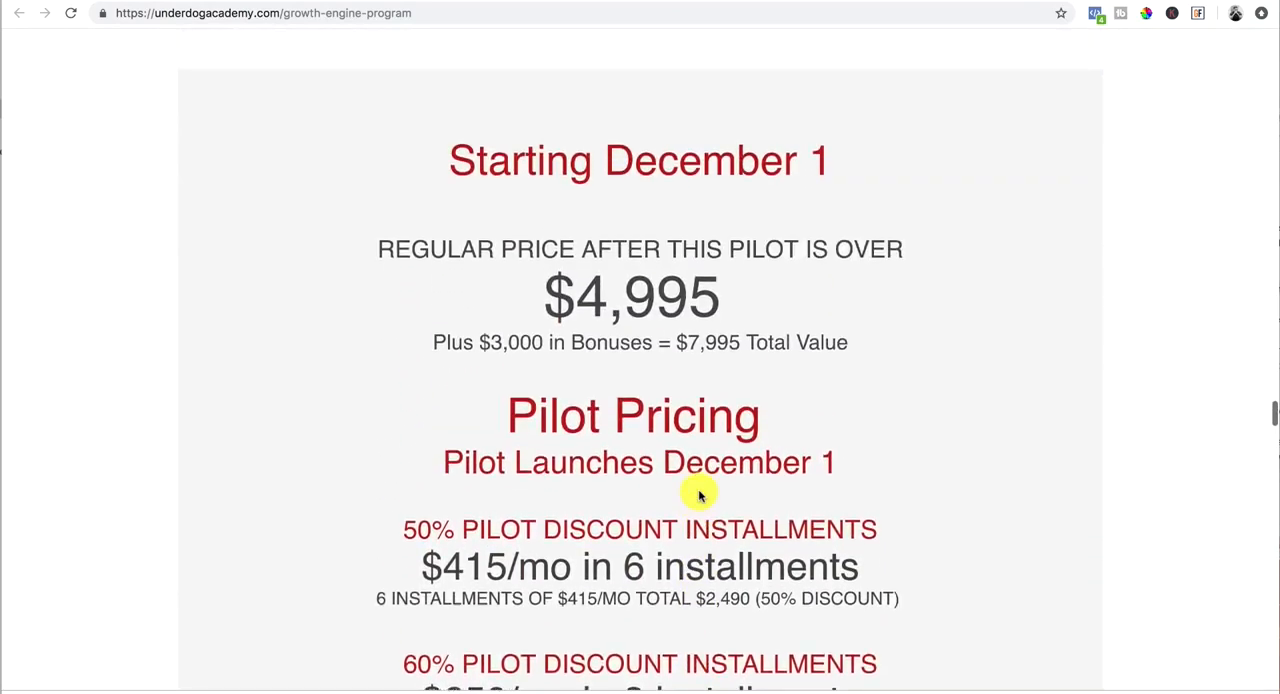
scroll(698, 496, "down", 1)
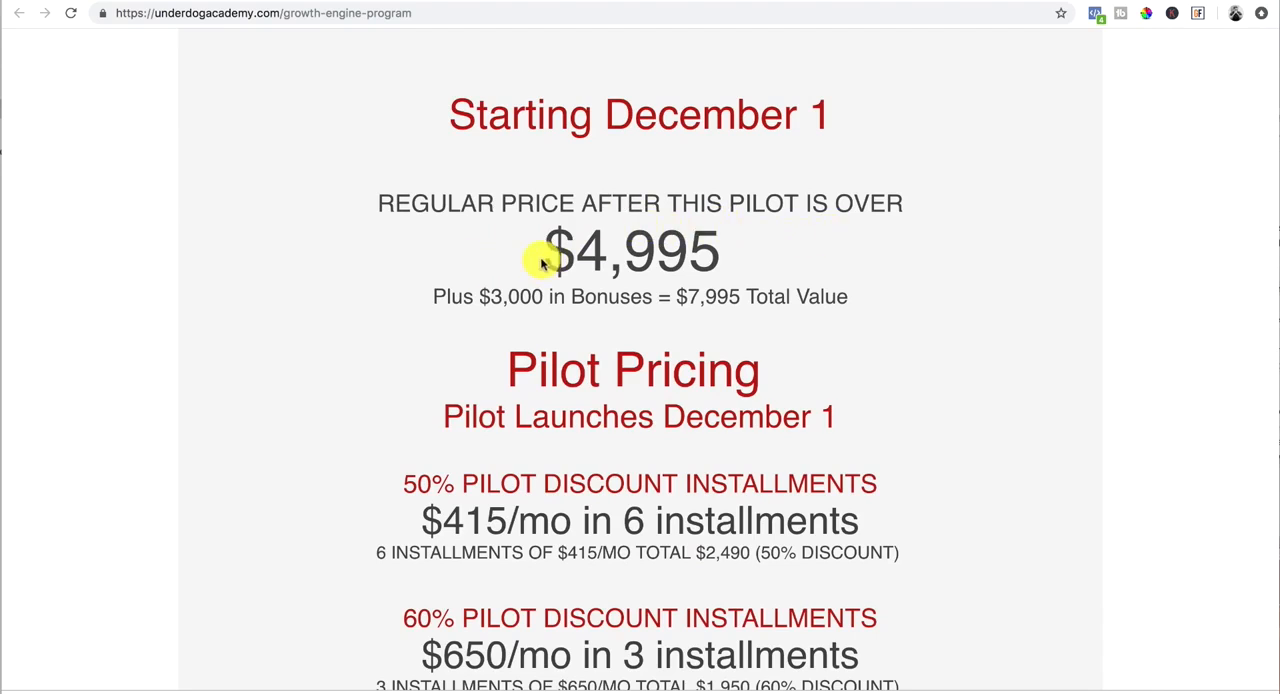
left_click_drag(545, 257, 734, 260)
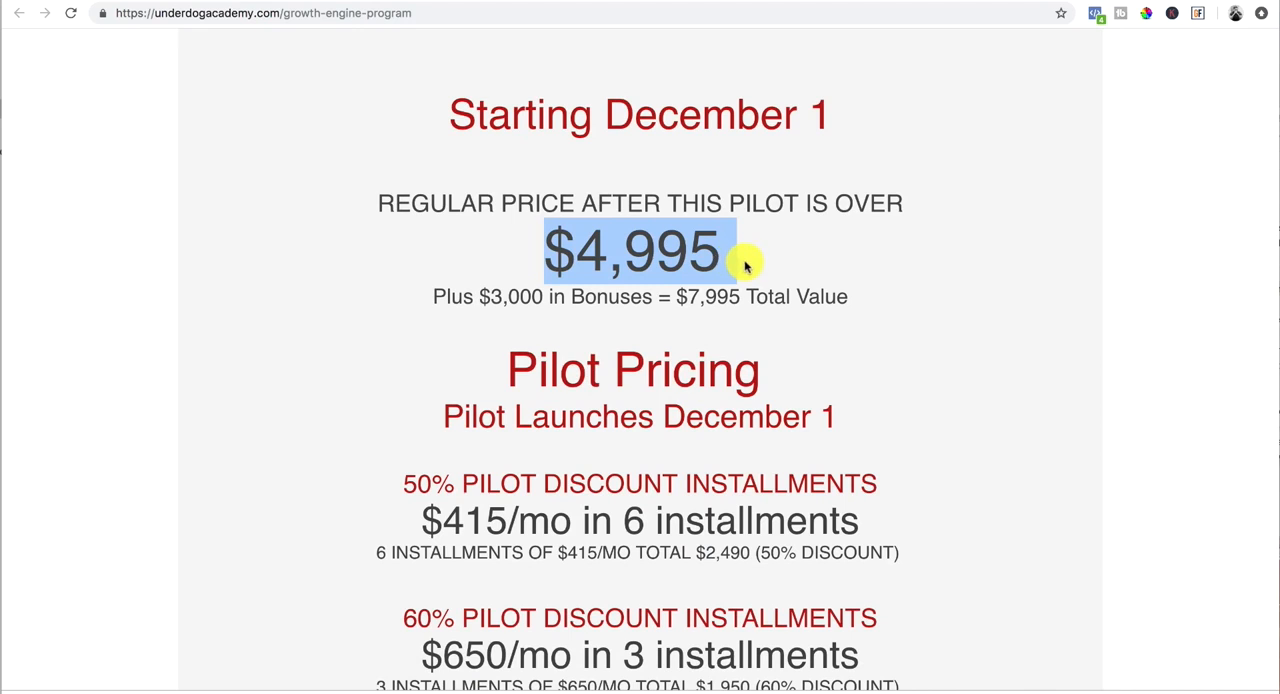
scroll(450, 438, "down", 2)
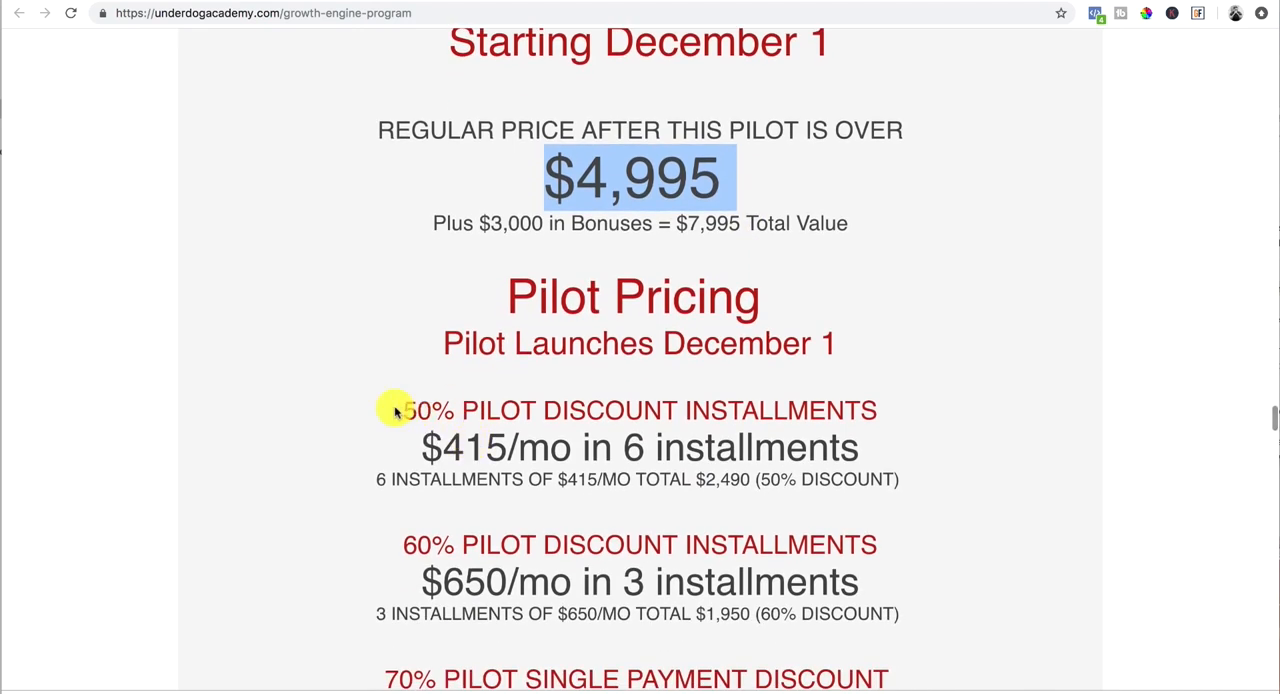
left_click_drag(427, 450, 762, 453)
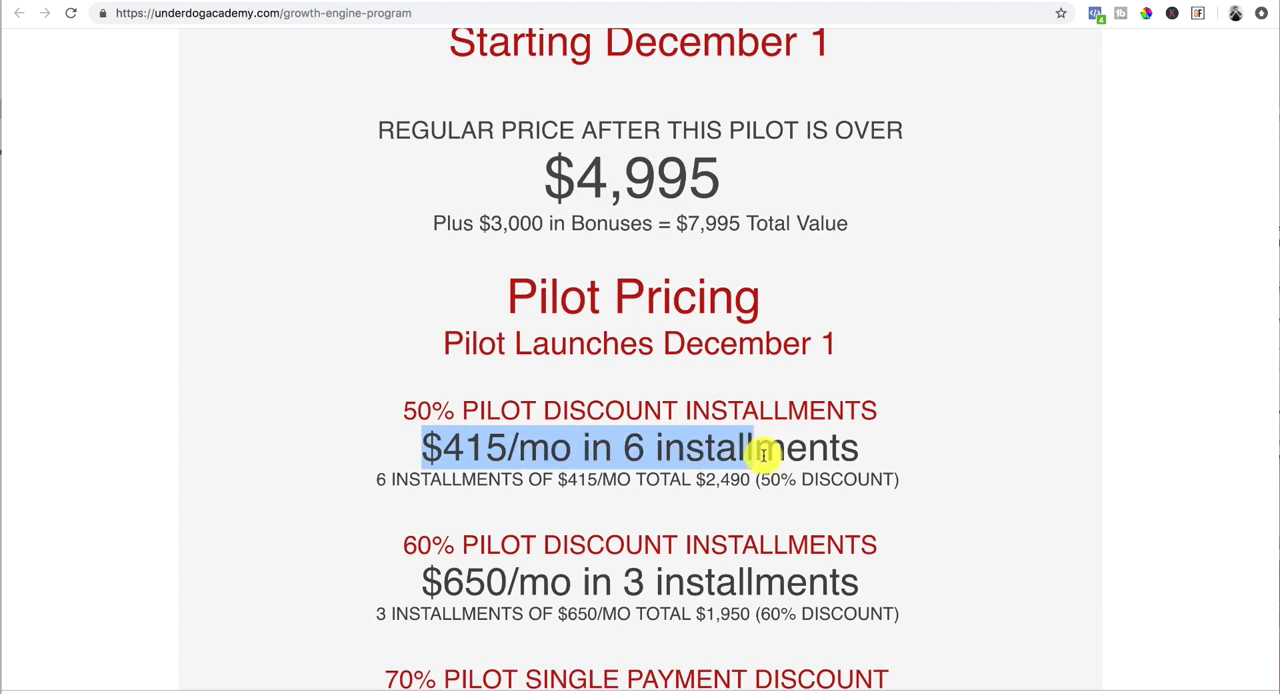
scroll(449, 560, "down", 5)
left_click_drag(440, 370, 800, 371)
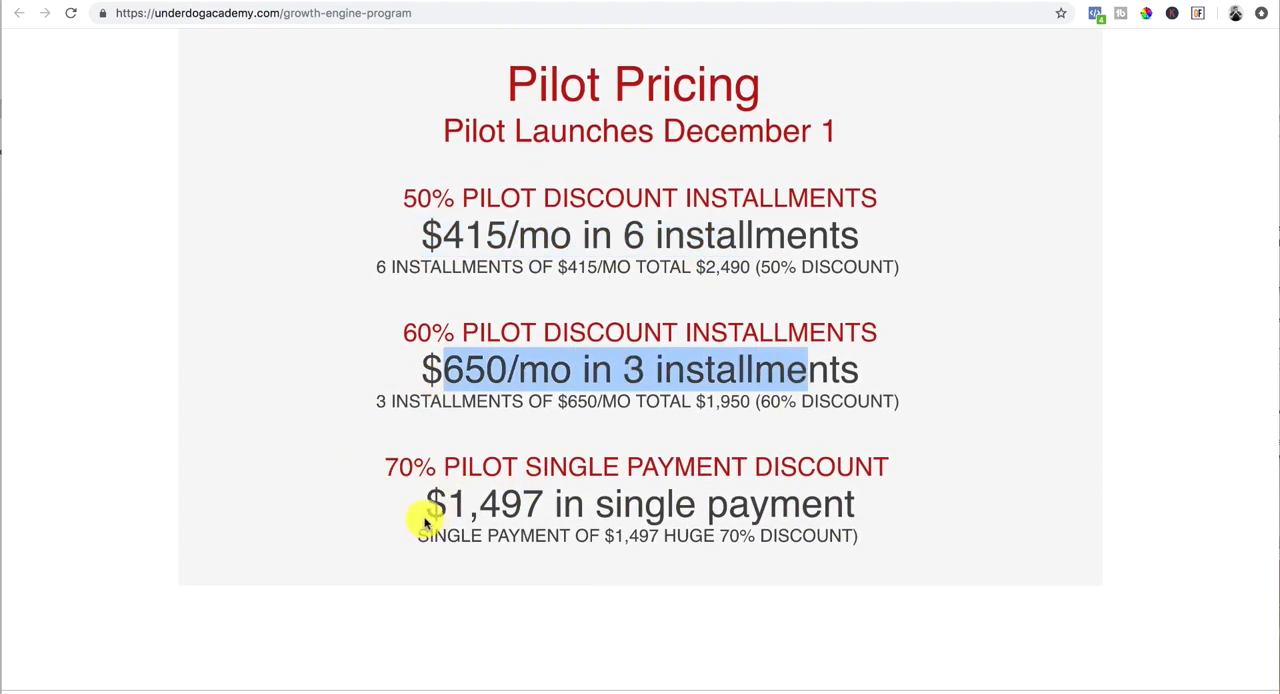
Step: Highlight the $1,497 single payment offer and compare the pilot pricing options with the regular price
left_click_drag(430, 512, 856, 505)
scroll(490, 428, "up", 2)
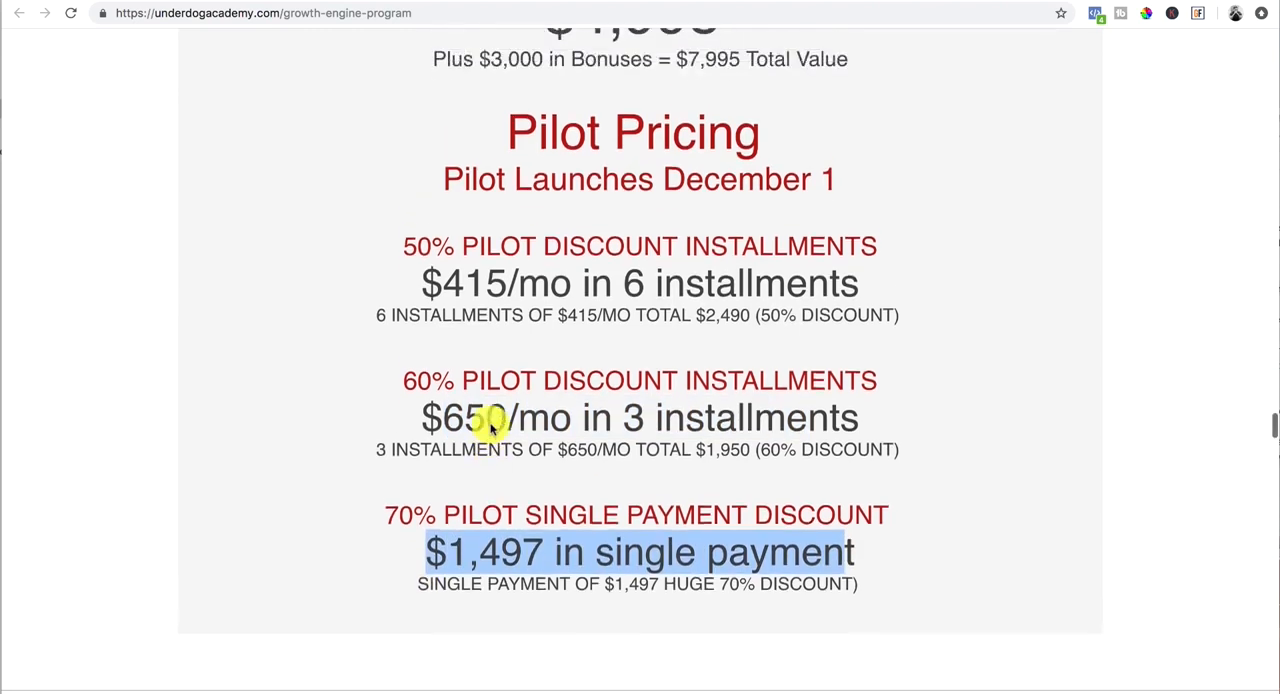
scroll(490, 428, "down", 4)
scroll(490, 428, "down", 1)
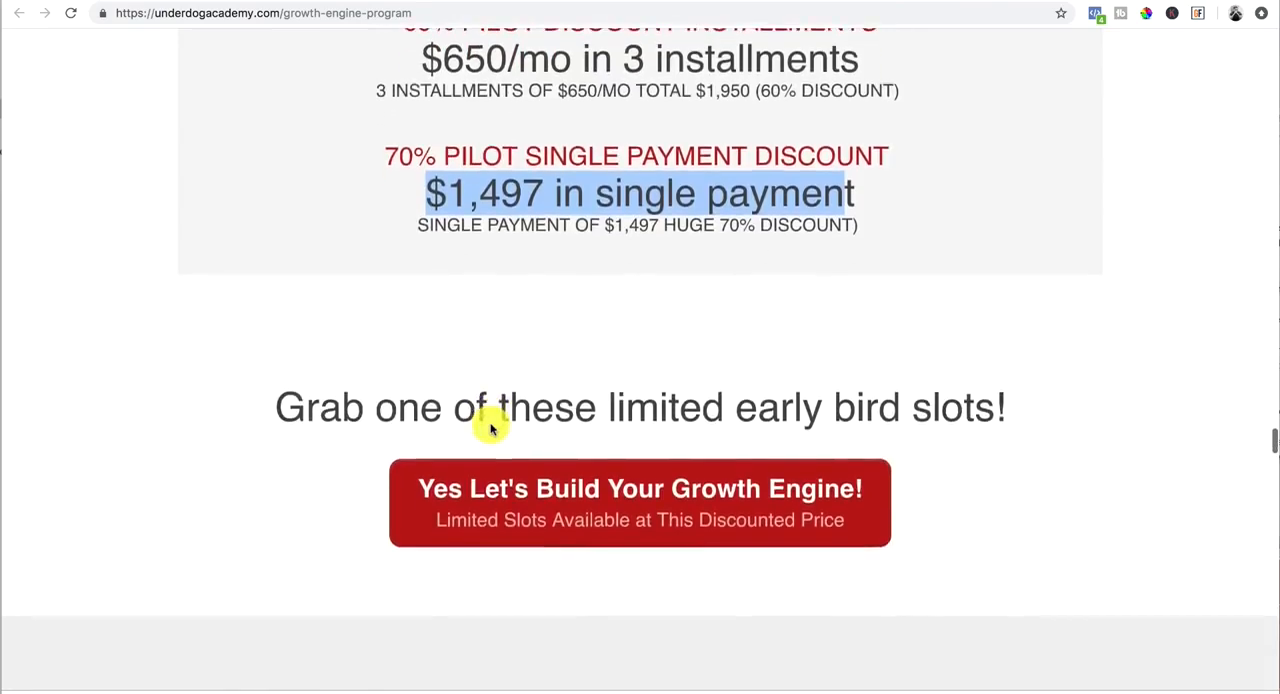
scroll(490, 425, "up", 7)
scroll(490, 425, "down", 3)
scroll(490, 425, "up", 2)
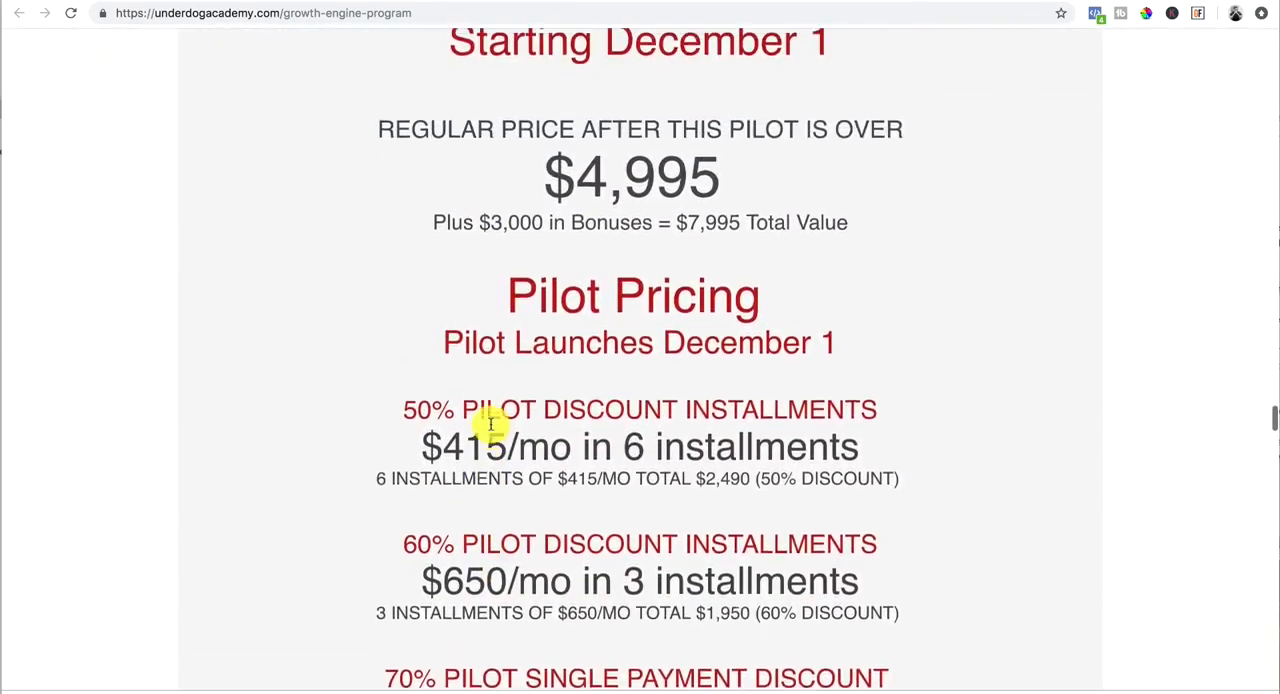
scroll(490, 428, "up", 20)
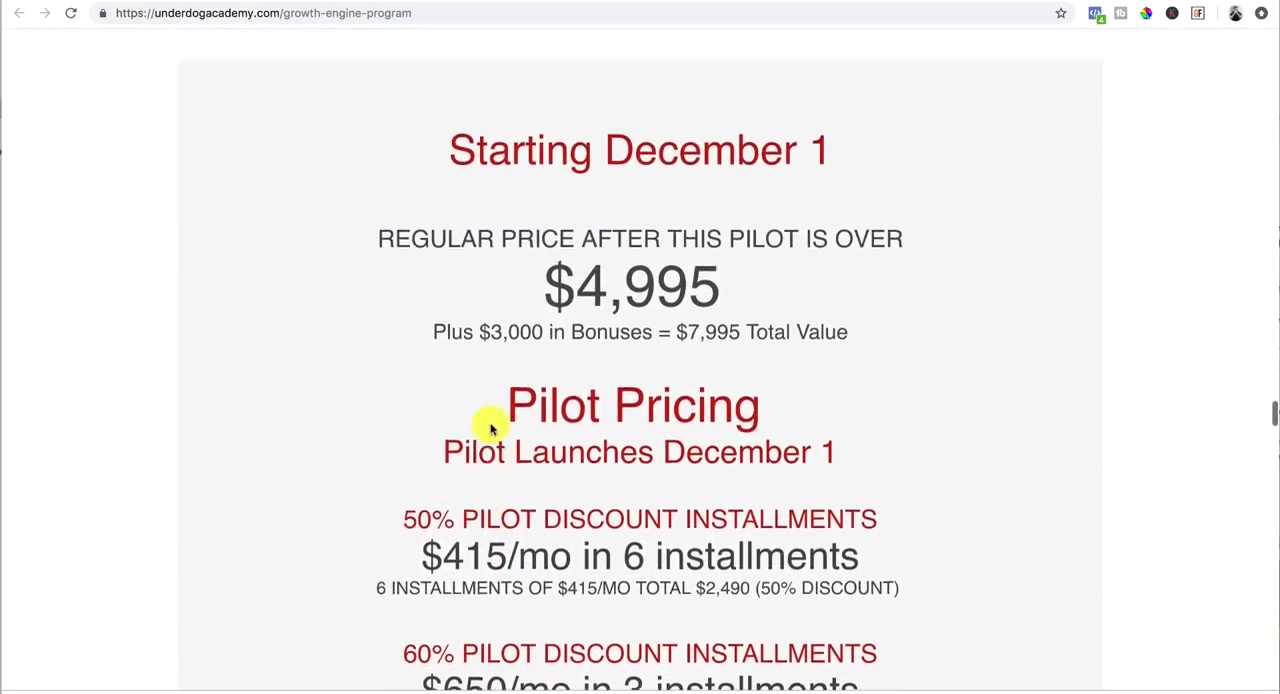
Step: Recheck the bonus values and coach profiles, reviewing the pilot pricing down to the early bird call to action
scroll(490, 428, "up", 8)
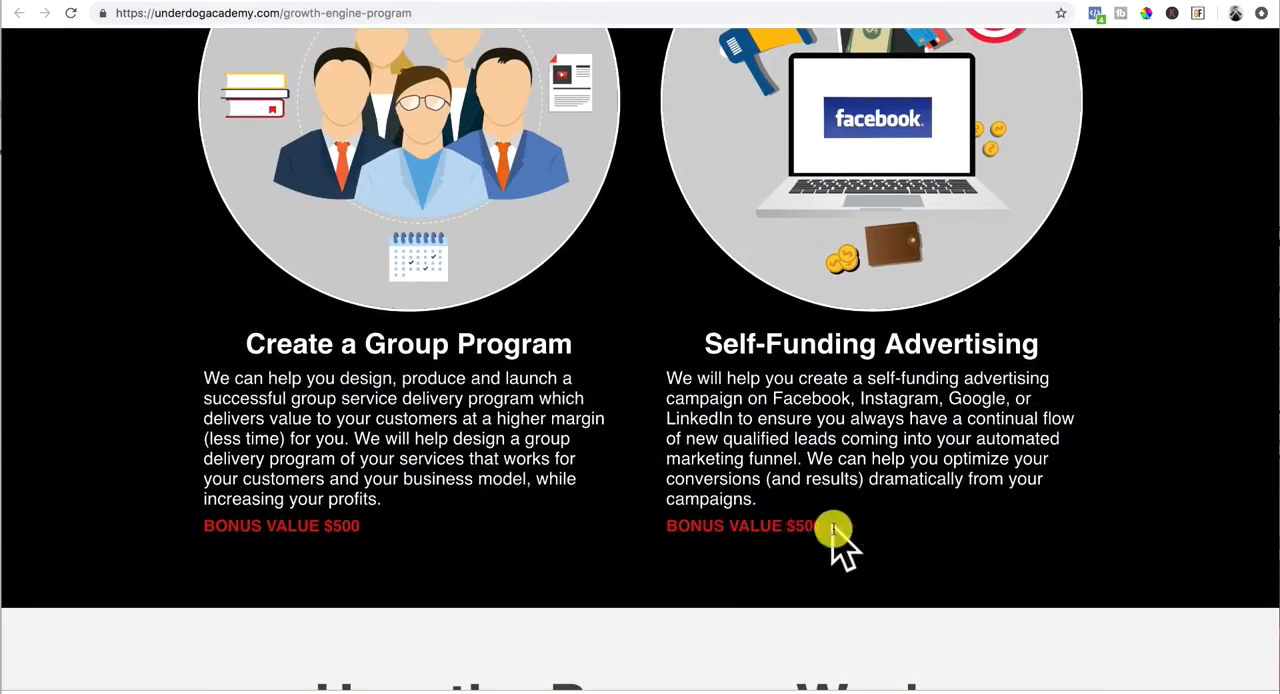
scroll(801, 530, "down", 10)
scroll(801, 530, "down", 15)
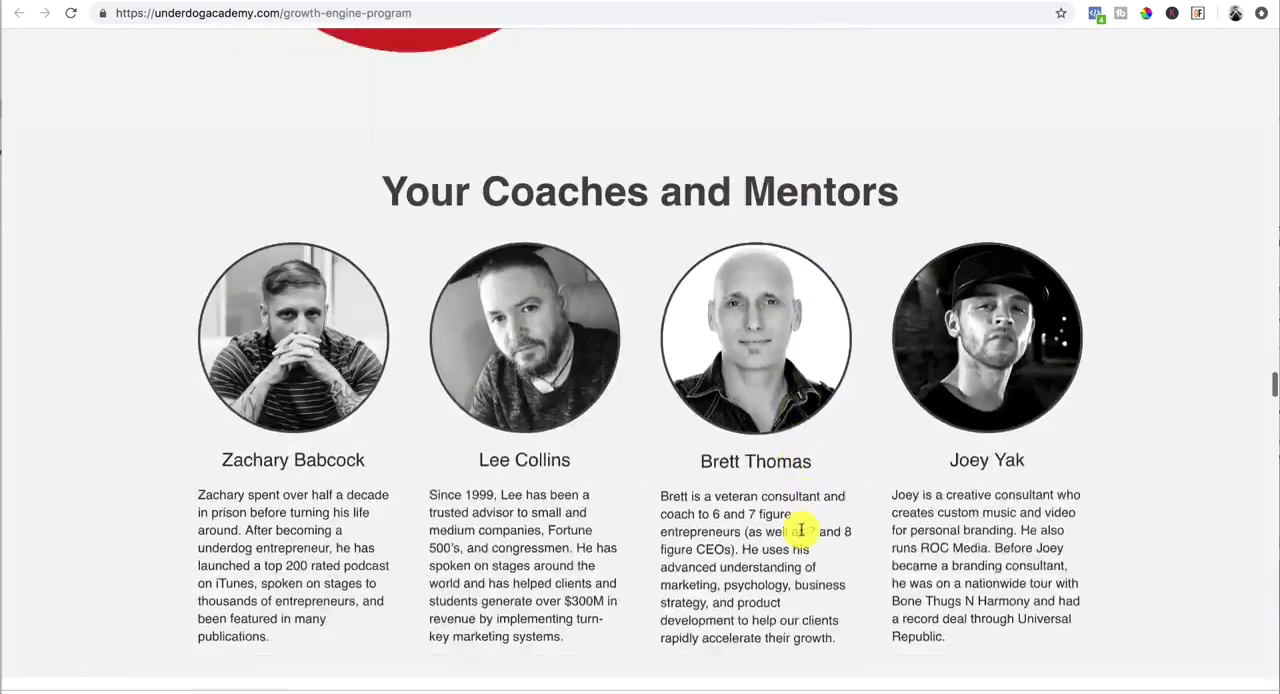
scroll(801, 535, "down", 1)
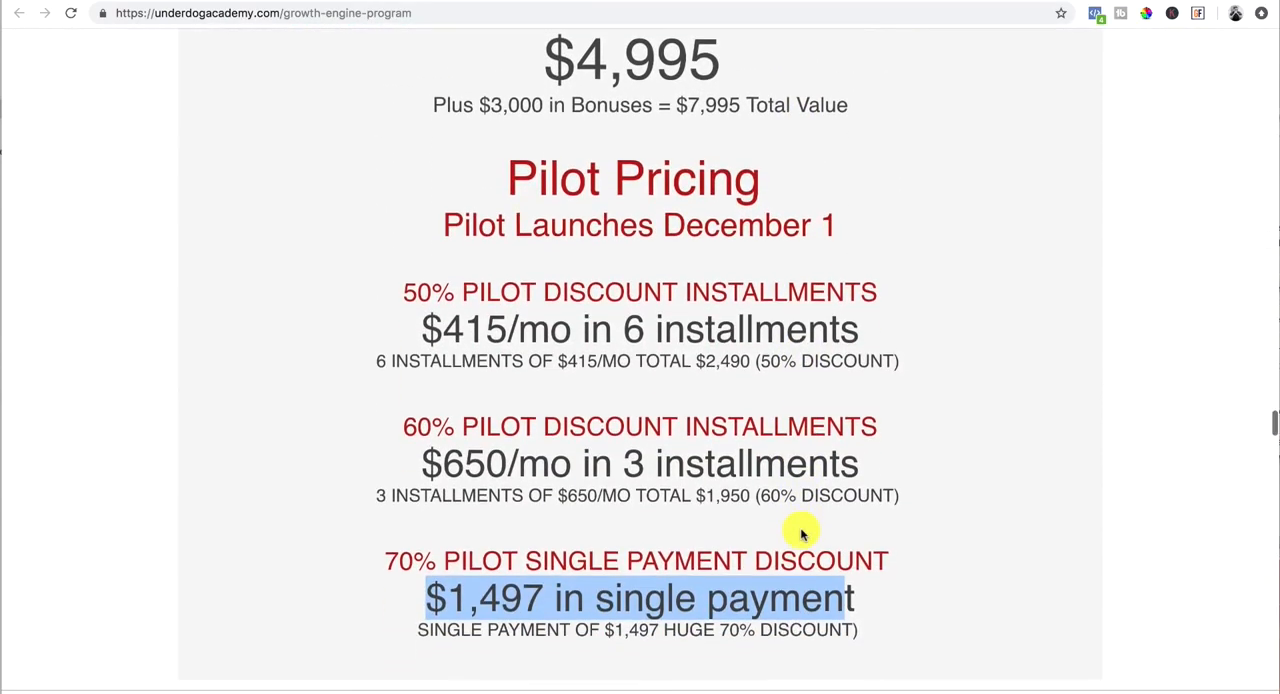
scroll(801, 535, "down", 5)
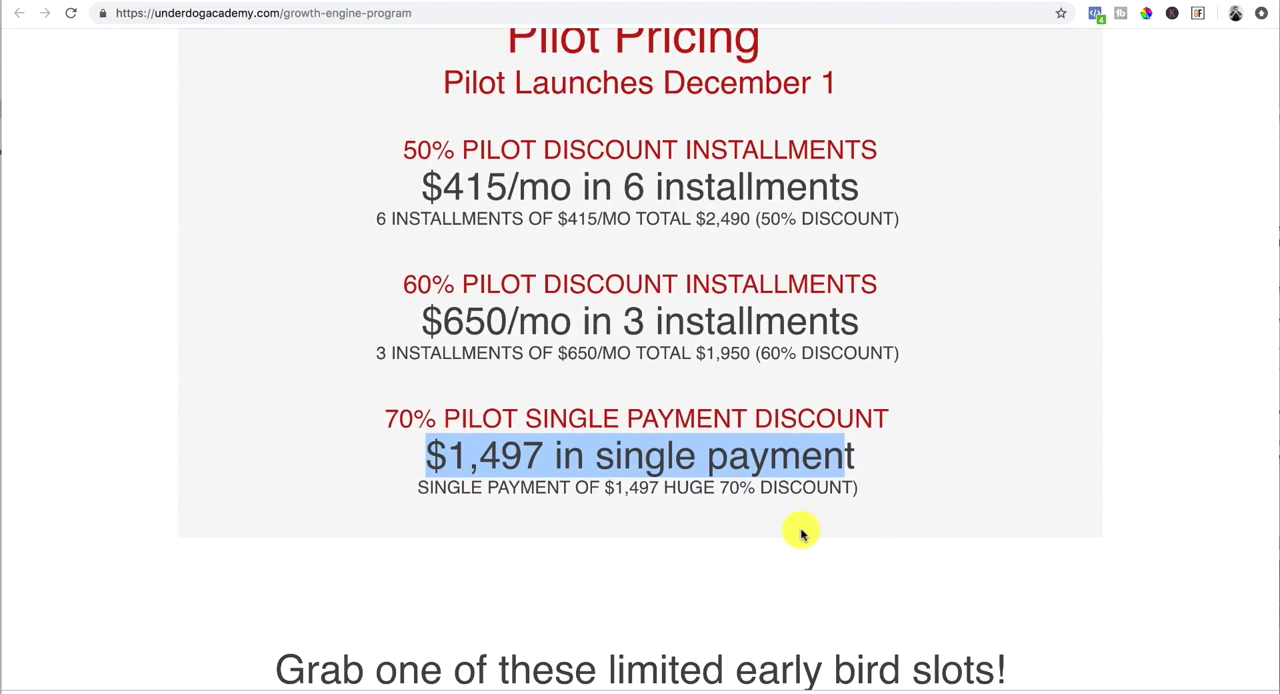
scroll(801, 533, "down", 2)
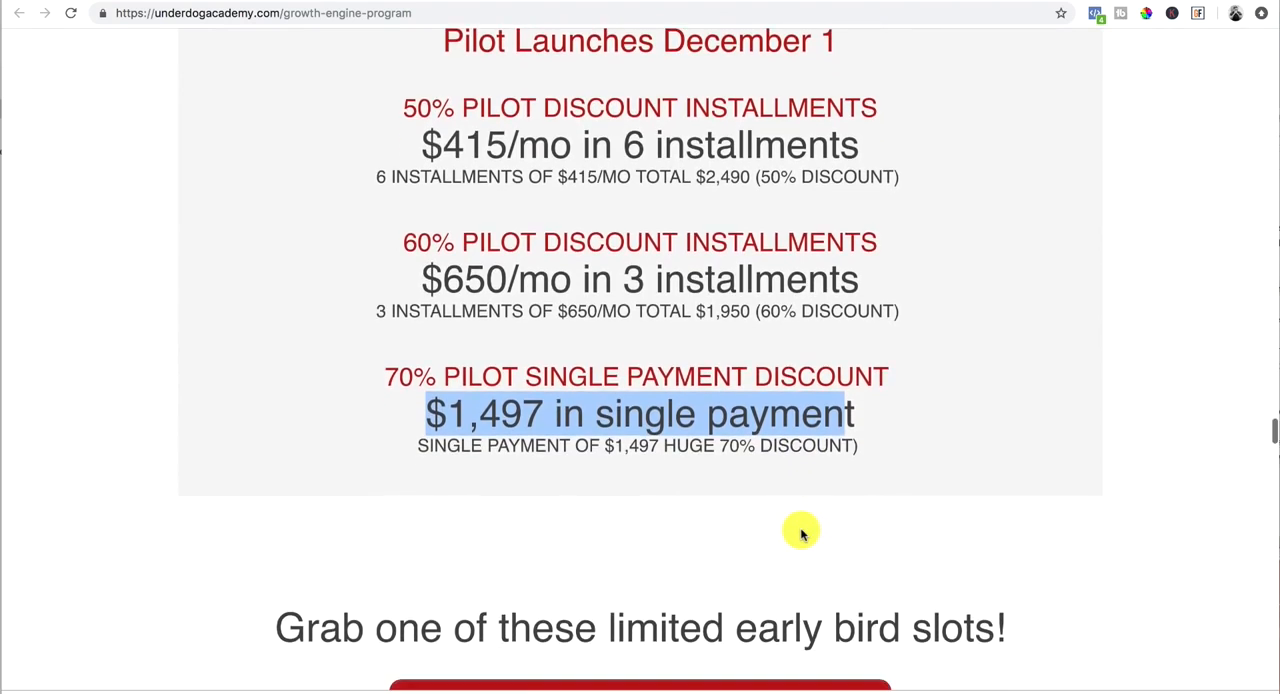
scroll(800, 530, "down", 10)
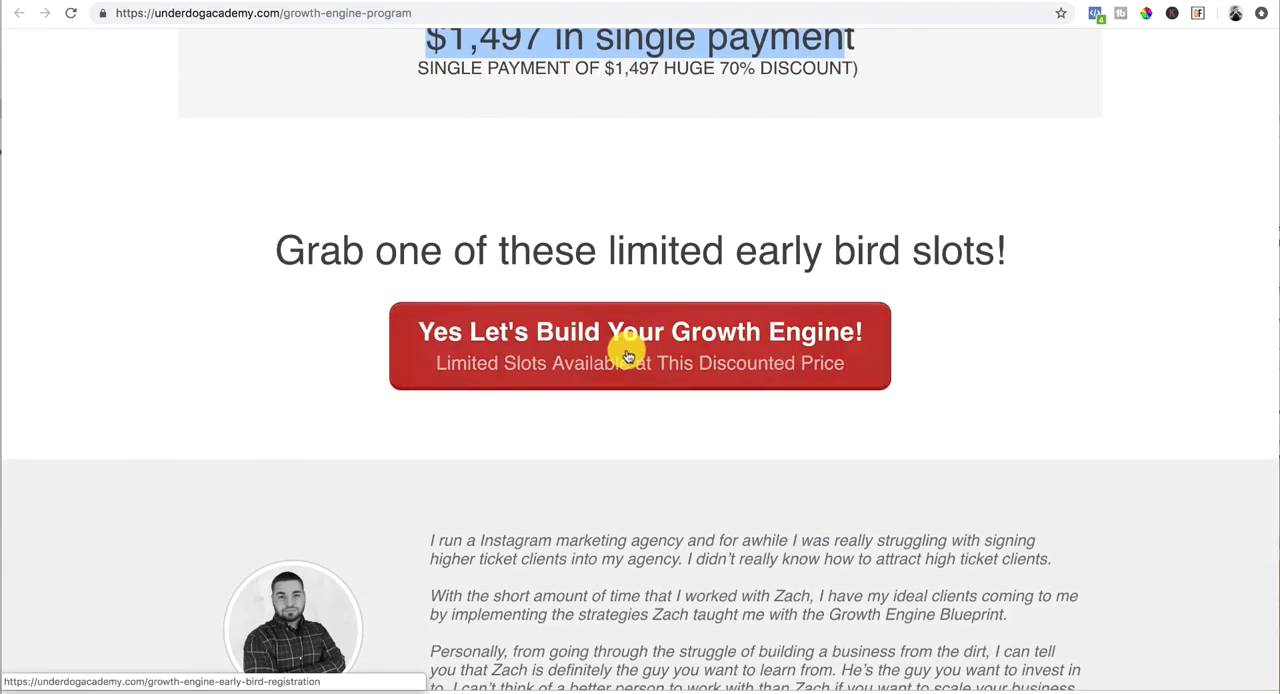
Step: Look through the client testimonials below the early bird call to action
scroll(567, 371, "down", 5)
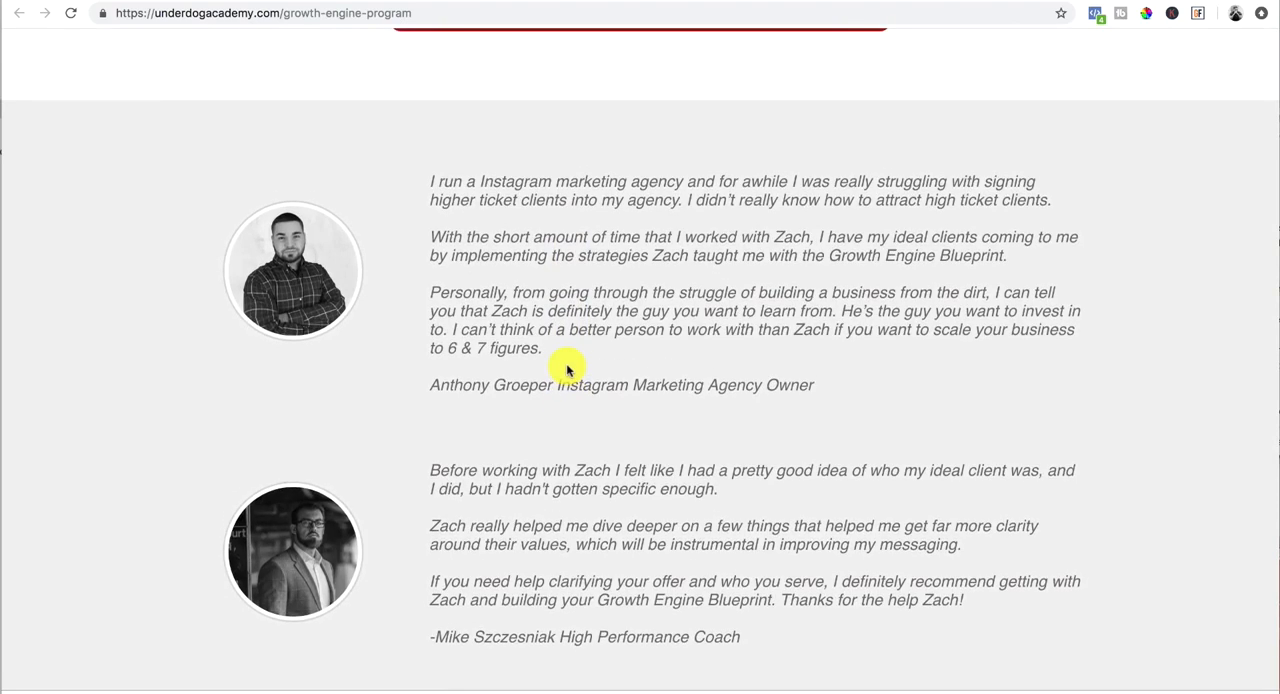
scroll(567, 371, "down", 1)
scroll(567, 371, "down", 15)
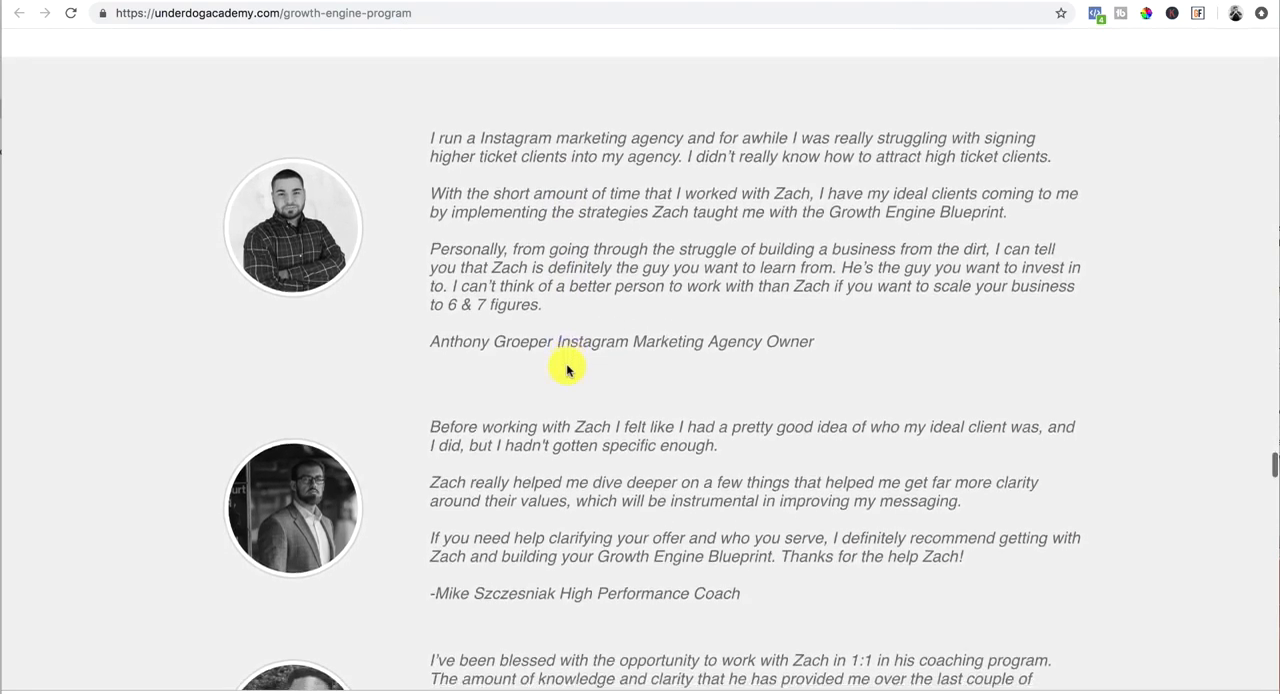
scroll(567, 371, "down", 20)
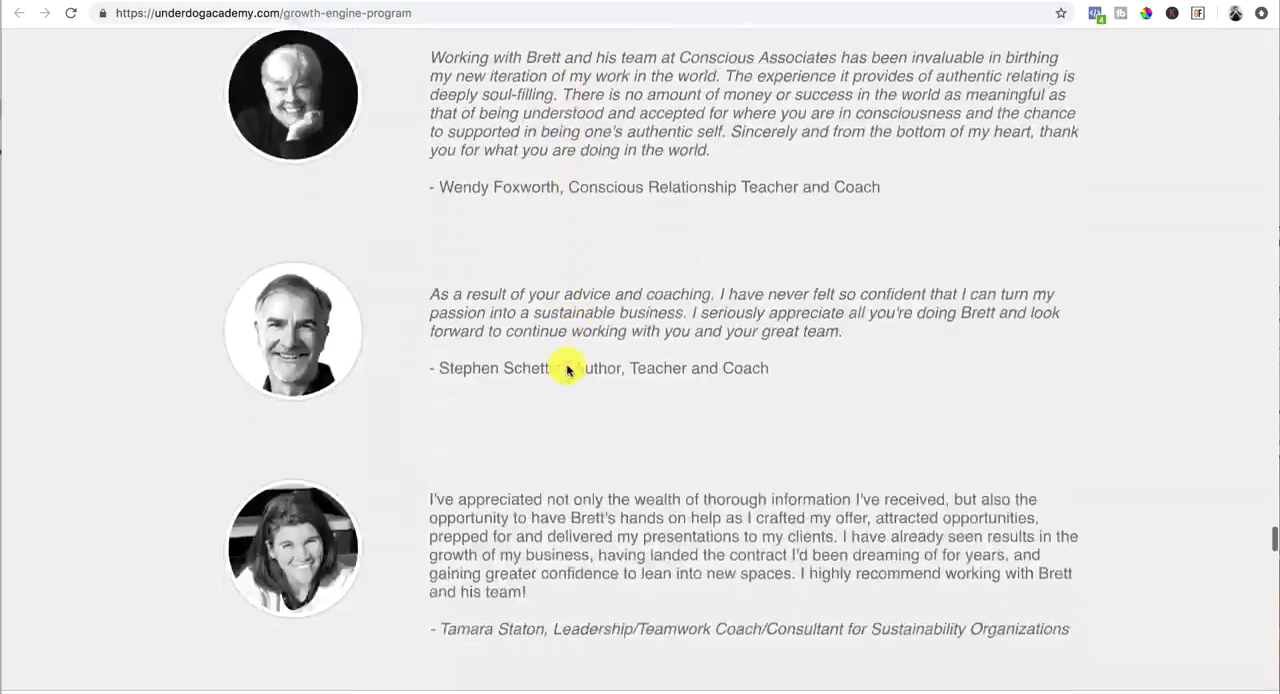
scroll(566, 370, "up", 20)
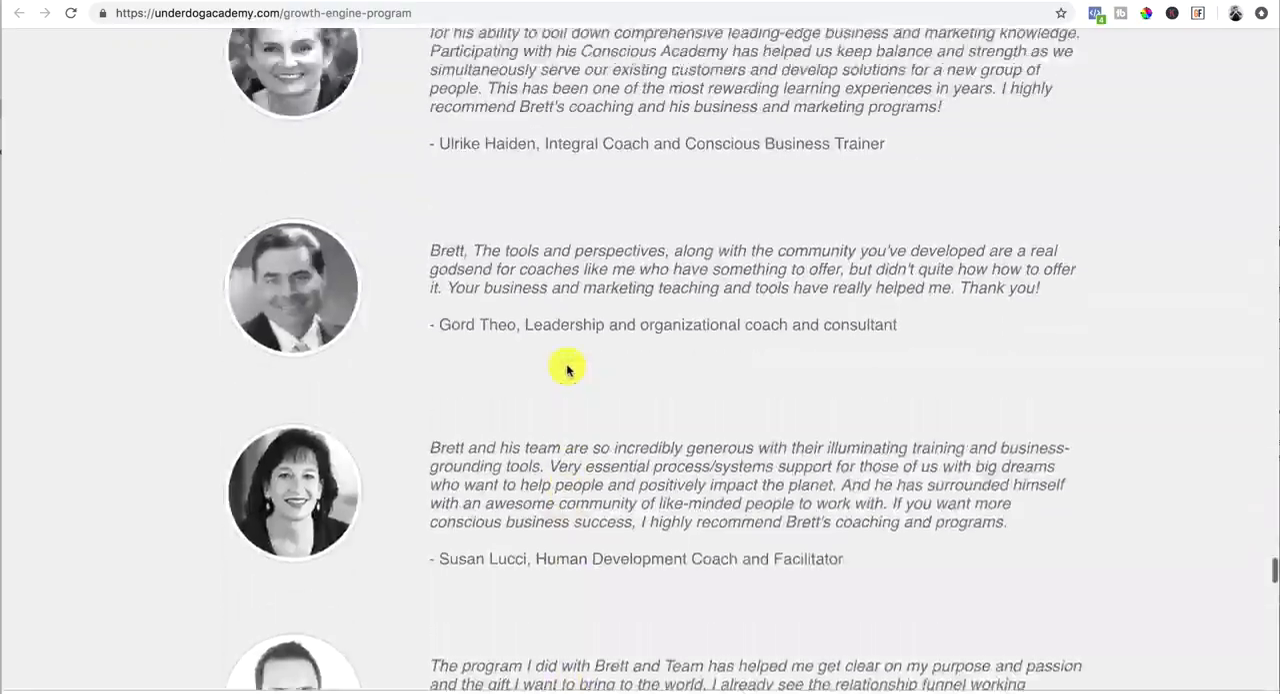
scroll(566, 370, "up", 7)
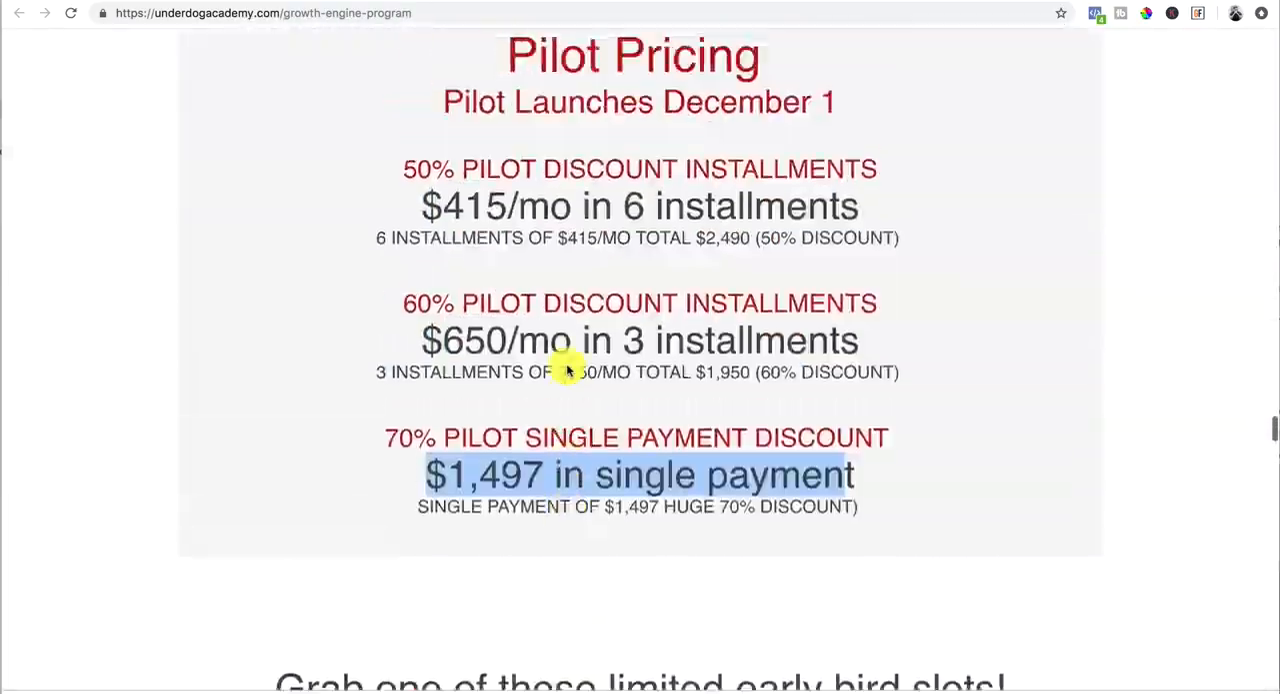
scroll(566, 370, "down", 15)
scroll(567, 371, "down", 20)
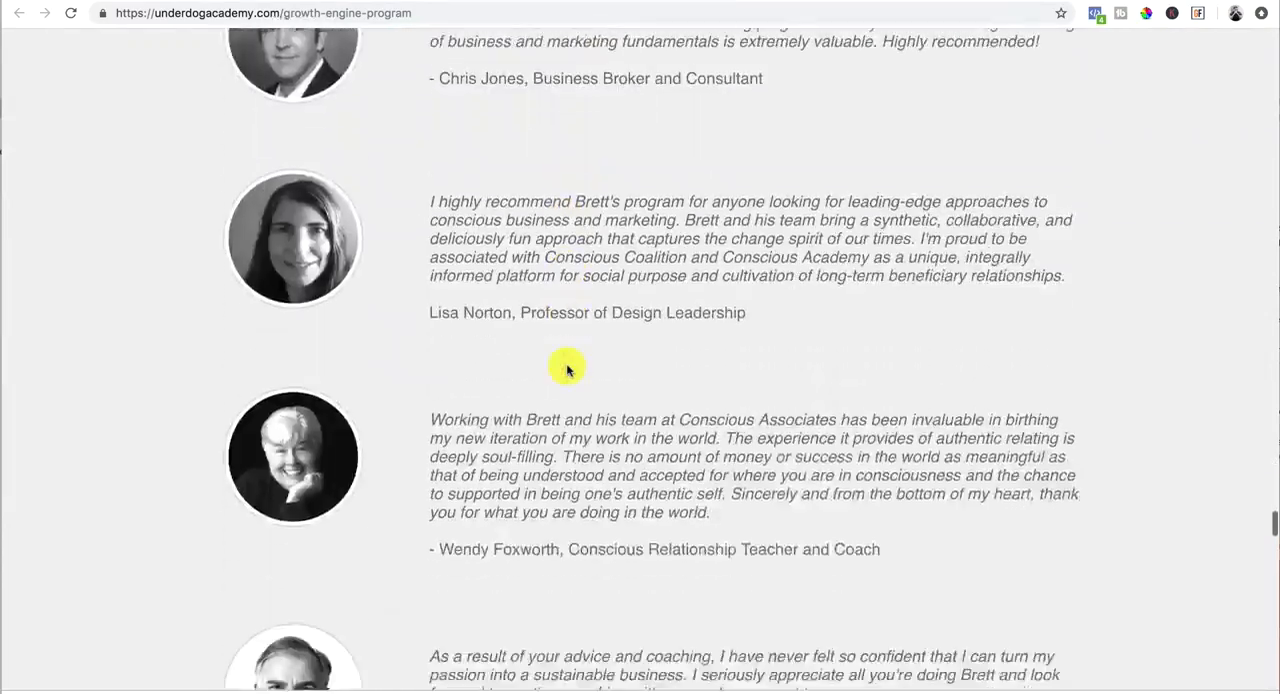
Step: Examine the Frequently Asked Questions section through to the closing early bird call to action
scroll(566, 370, "down", 3)
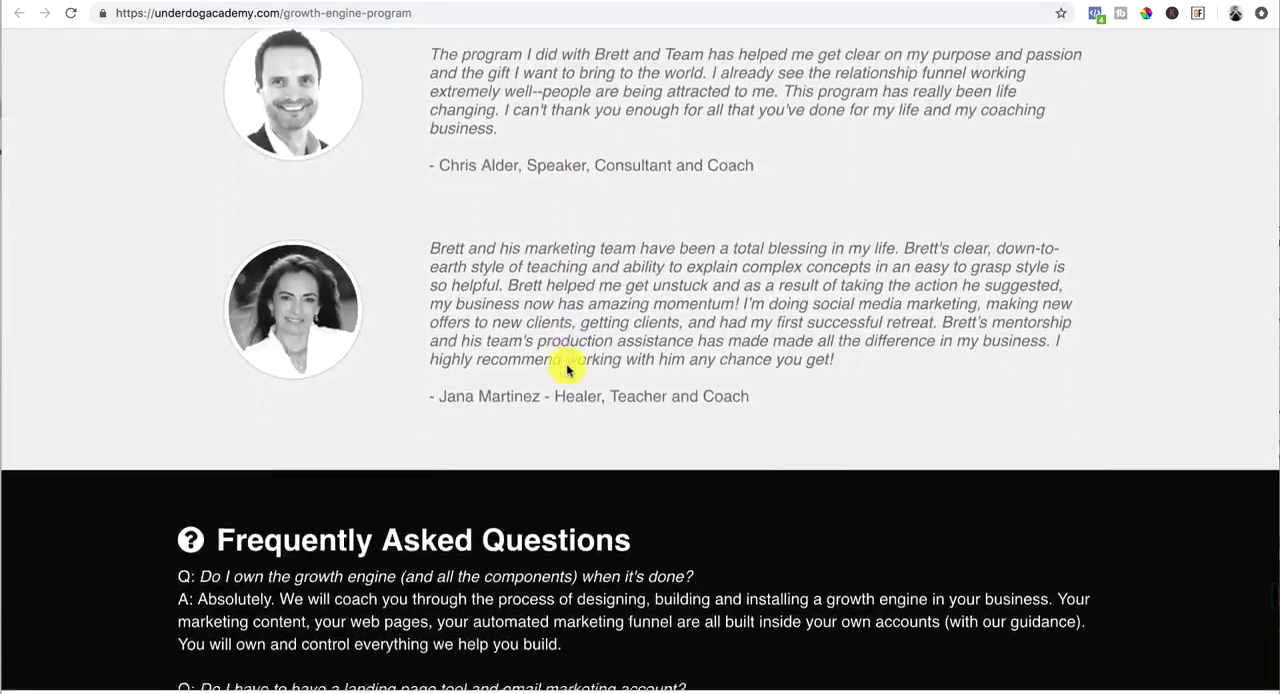
scroll(566, 366, "down", 2)
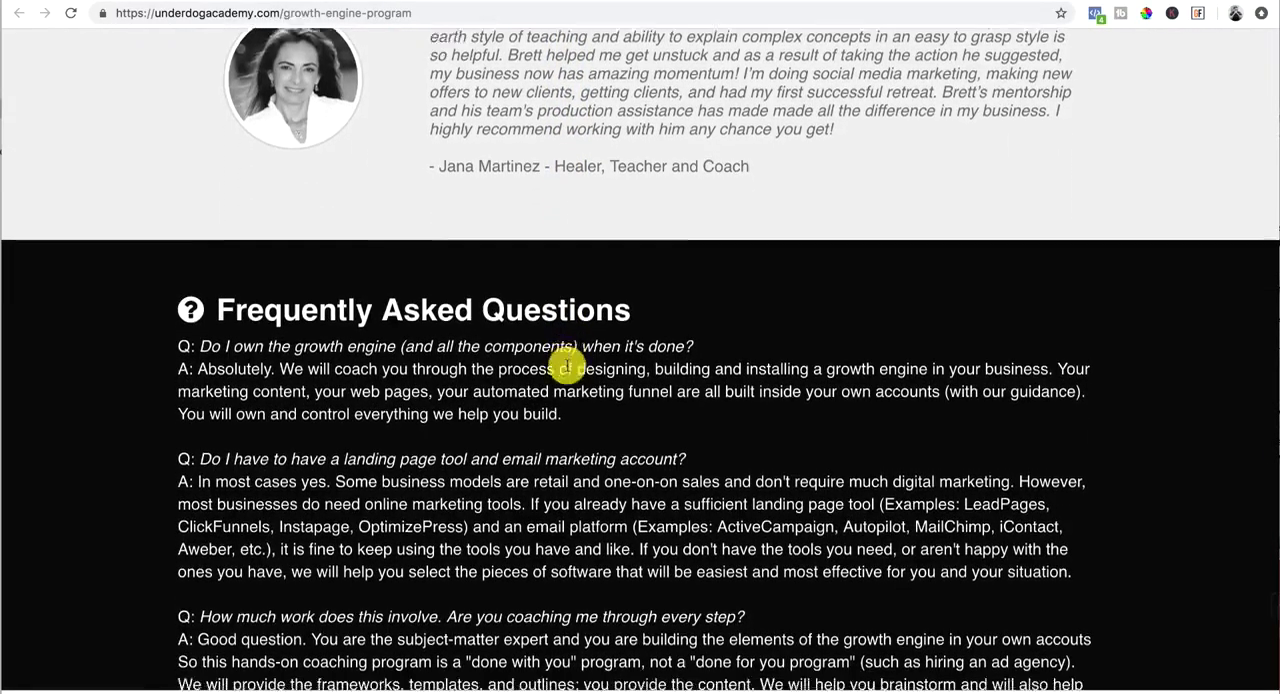
scroll(563, 363, "up", 2)
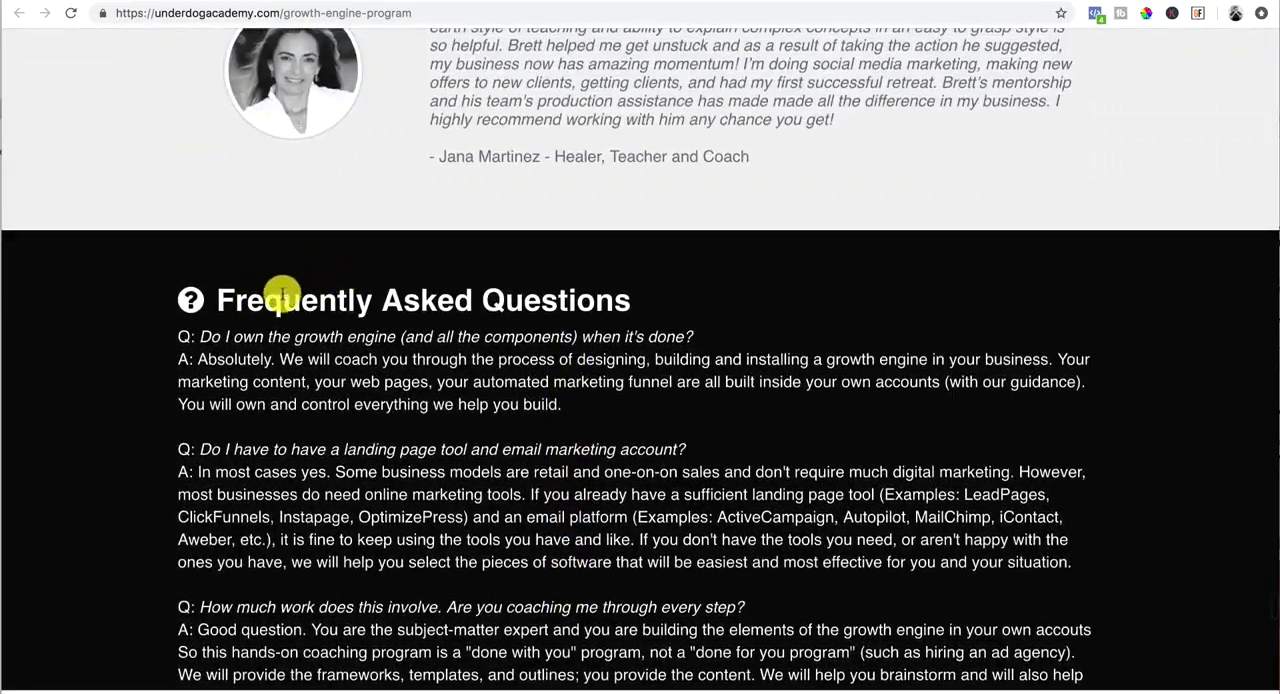
scroll(477, 414, "down", 10)
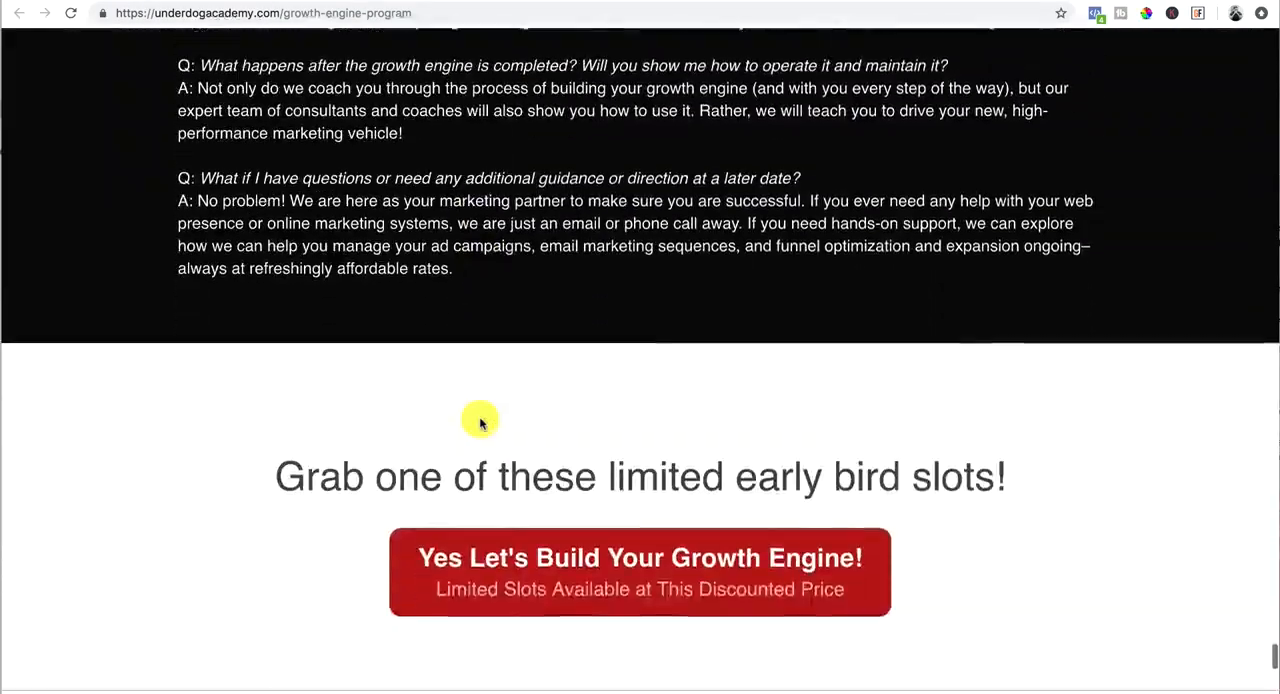
scroll(479, 418, "up", 4)
scroll(479, 418, "up", 8)
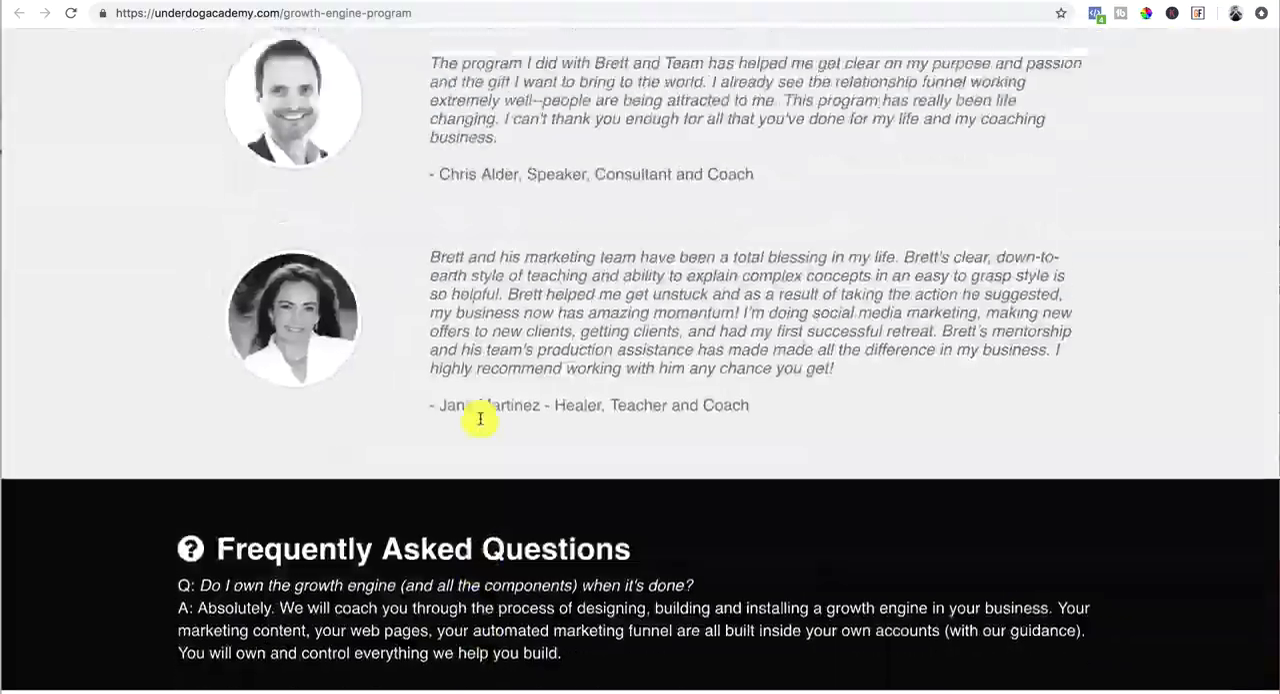
scroll(480, 418, "down", 10)
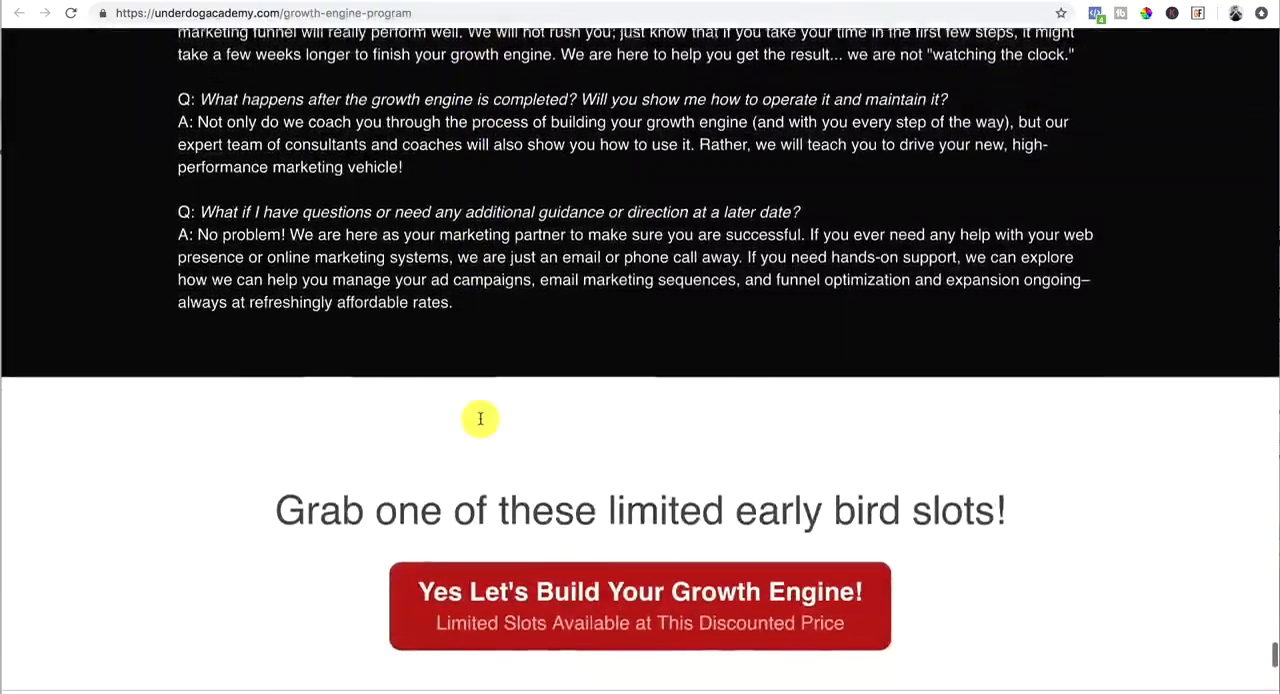
scroll(480, 418, "down", 4)
scroll(480, 420, "up", 15)
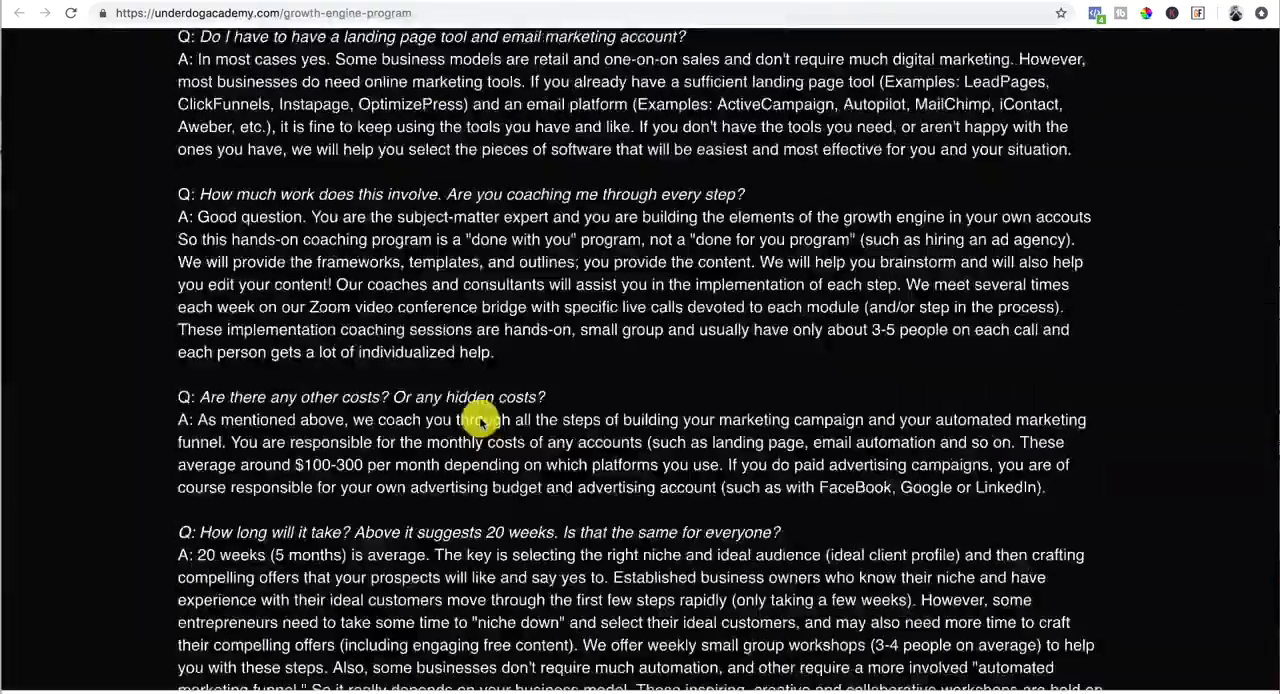
Step: Return to the Core Growth Accelerator Modules section of the sales page
scroll(480, 423, "up", 20)
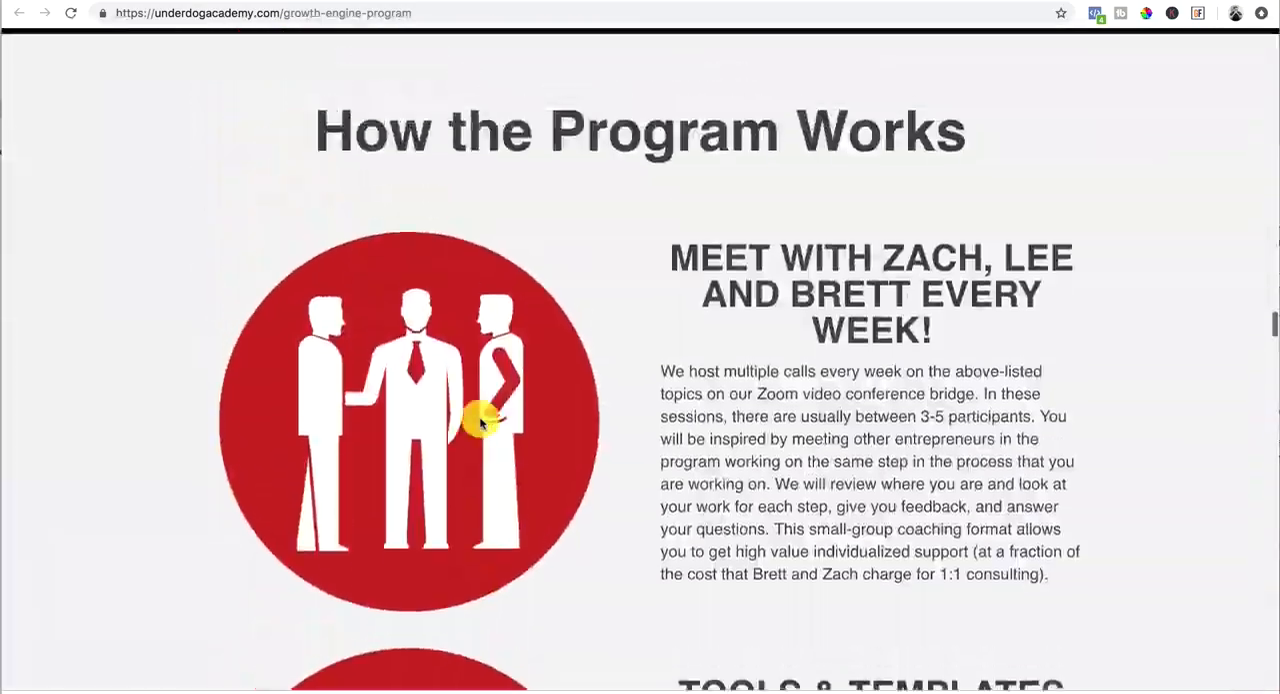
scroll(480, 423, "up", 6)
scroll(857, 272, "up", 2)
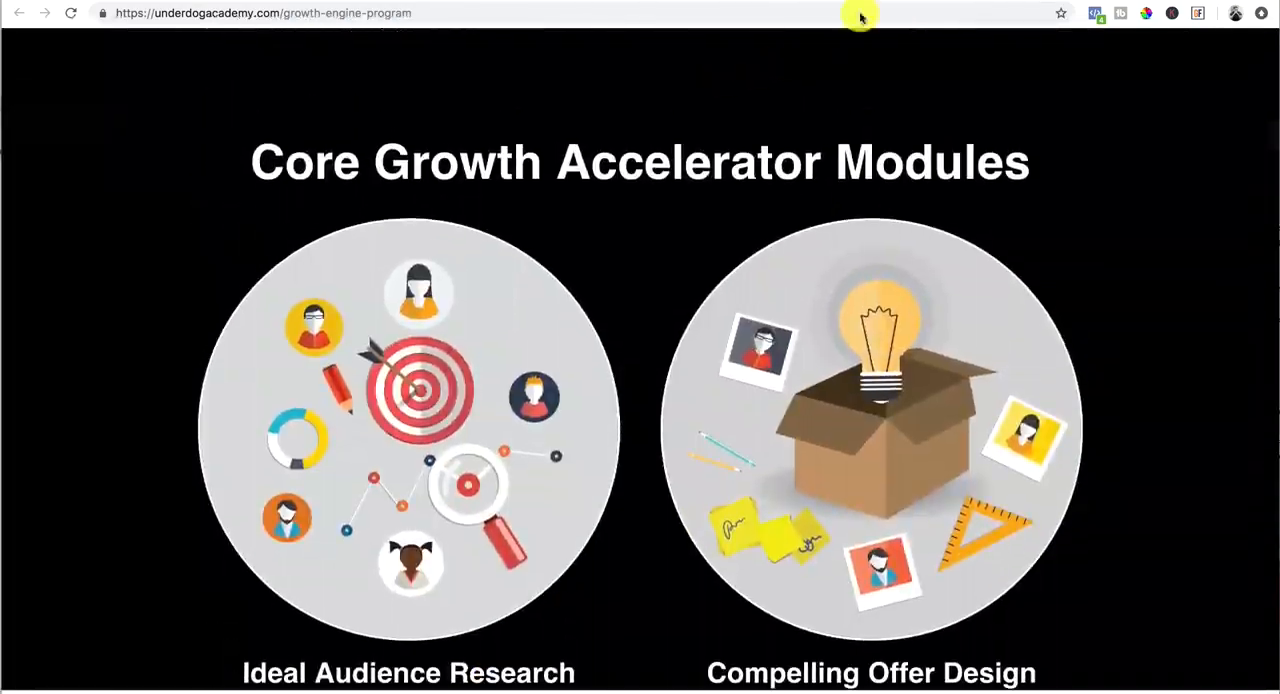
Step: Switch to ClickFunnels and start building a new funnel with the Cookbook Builder Process
left_click(890, 1)
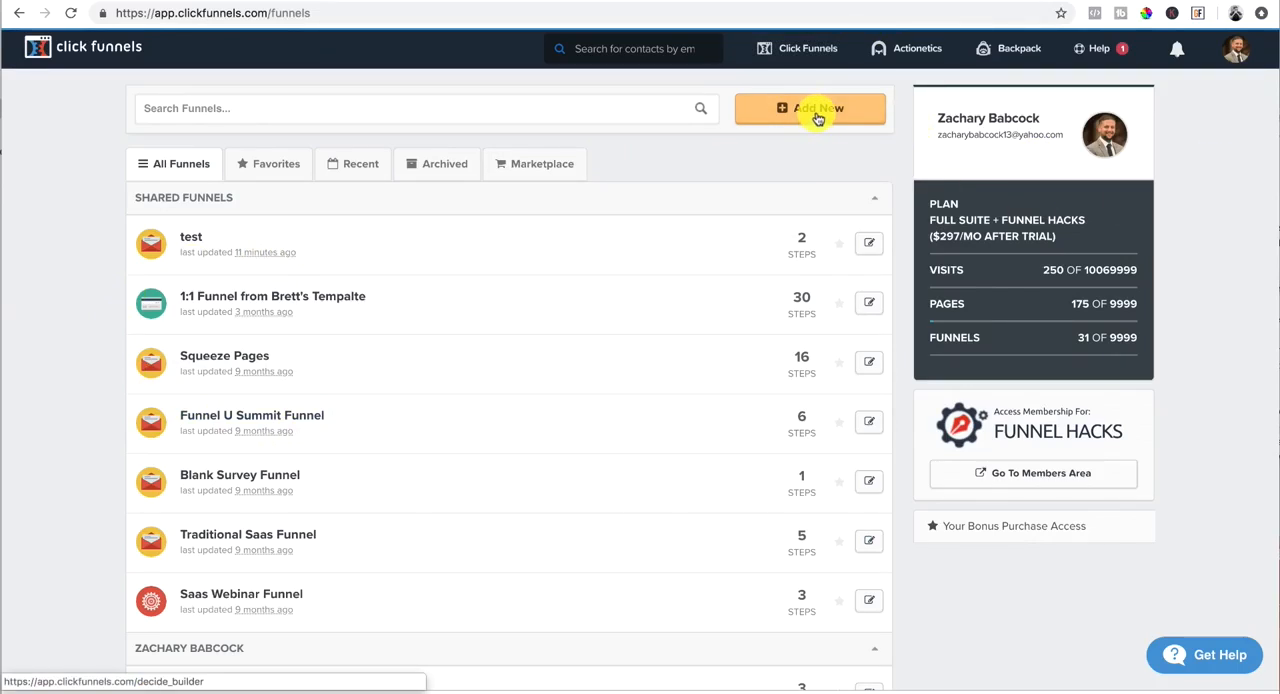
mouse_move(808, 58)
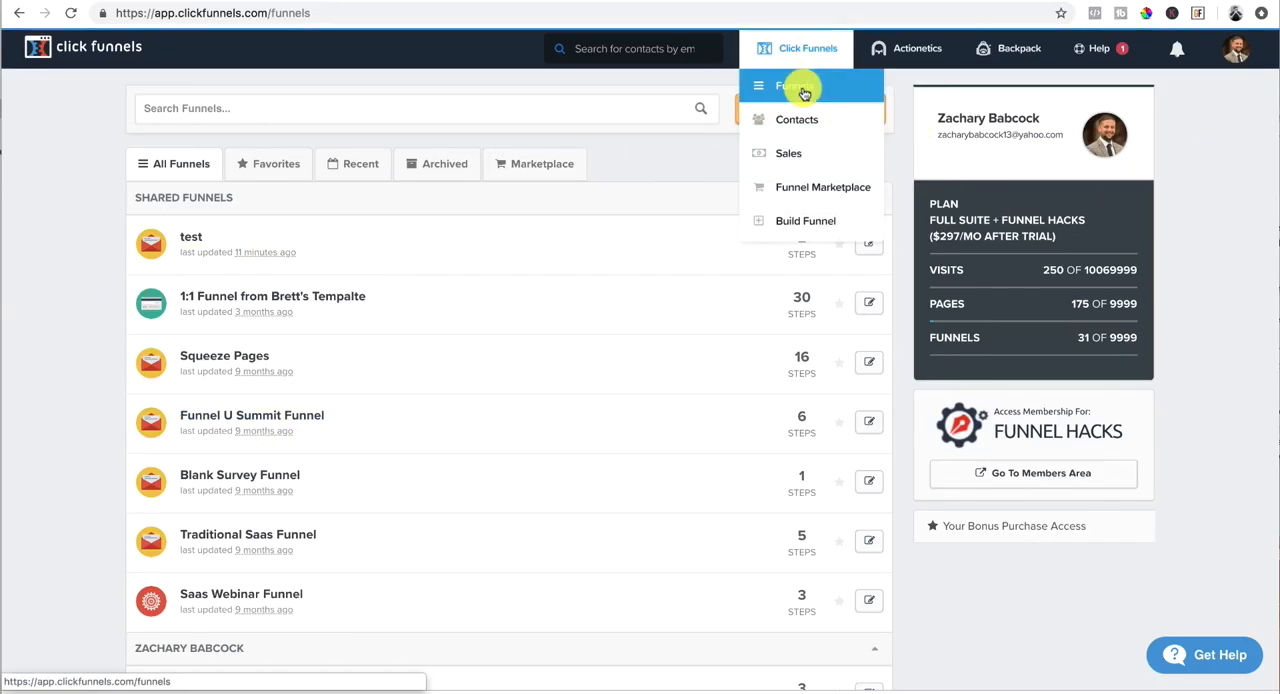
left_click(806, 229)
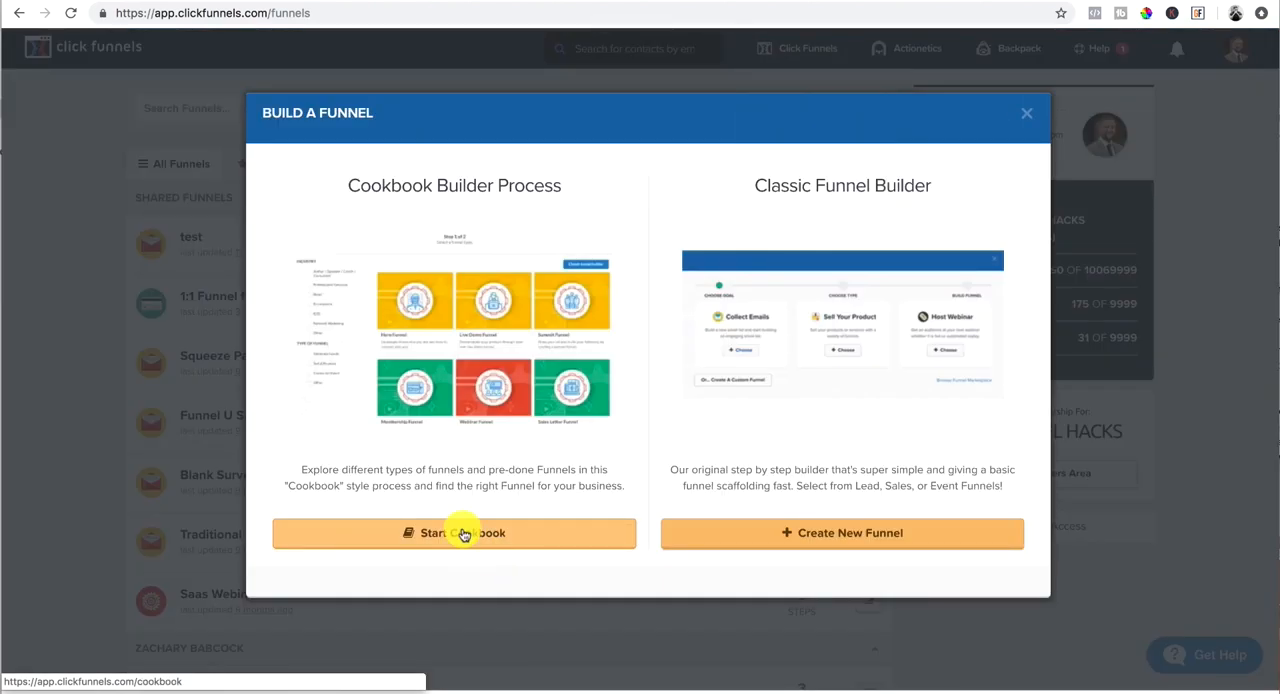
left_click(463, 535)
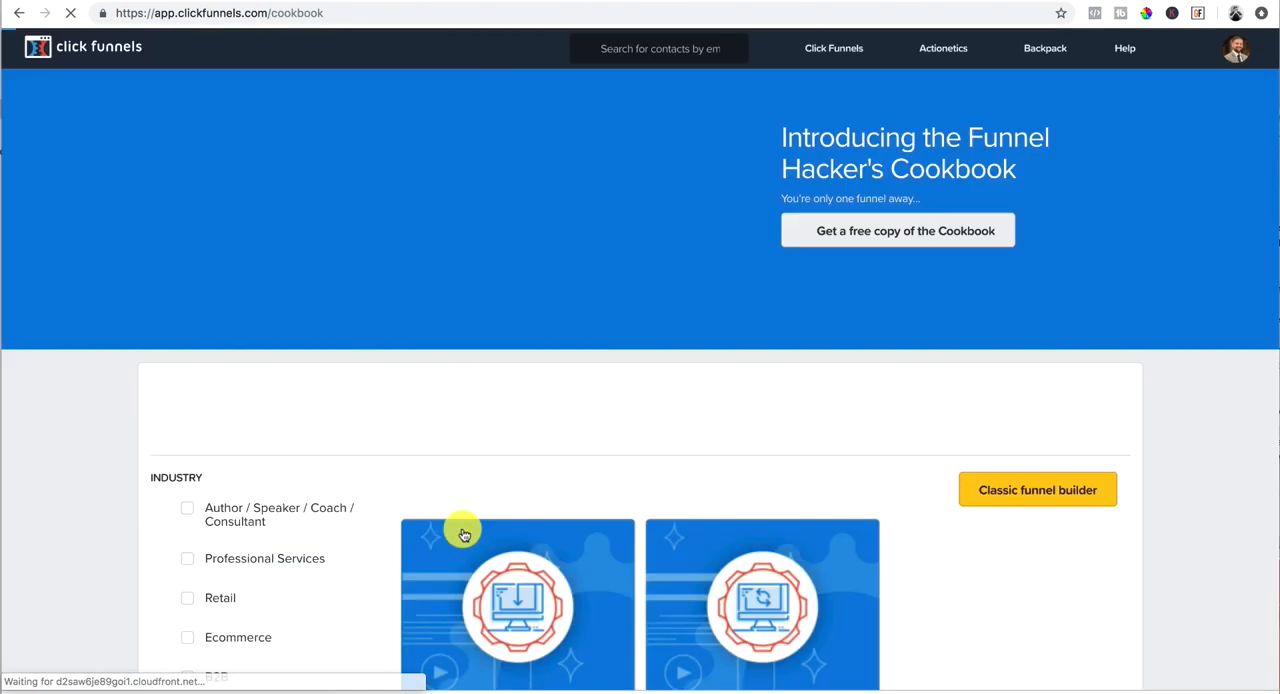
Step: Filter the funnel types by the Author / Speaker / Coach / Consultant industry and the Sell A Product funnel type
scroll(309, 497, "down", 3)
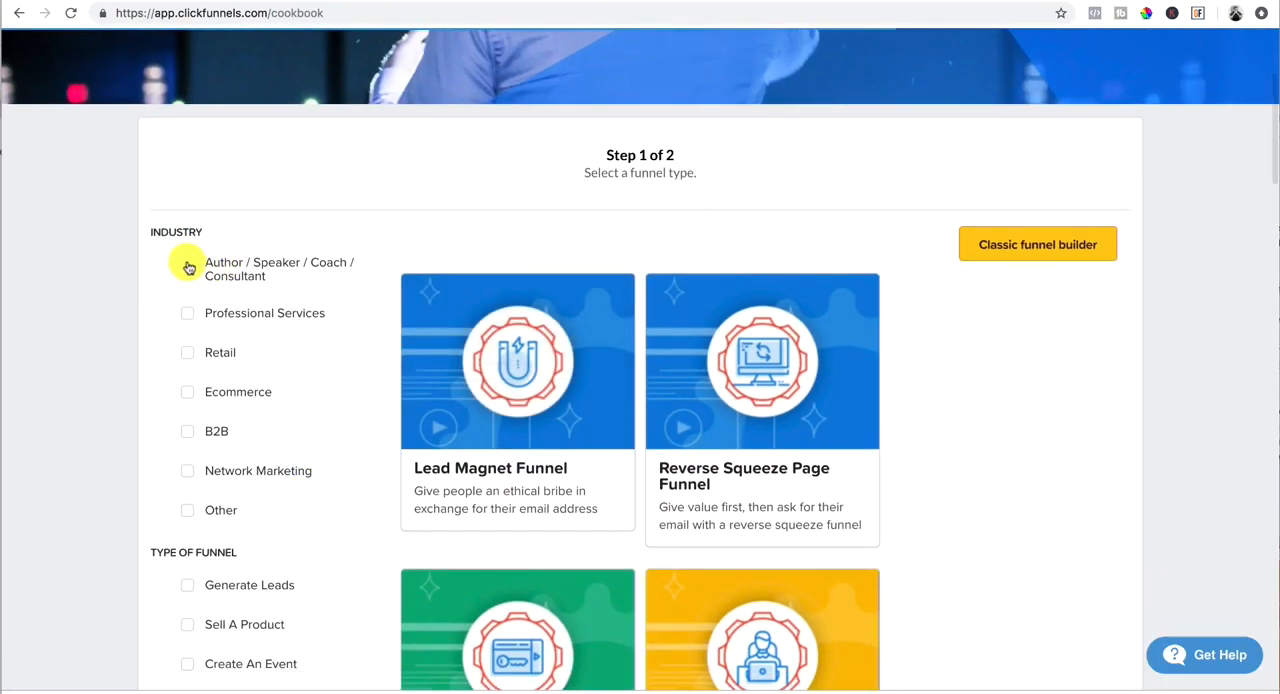
left_click(188, 268)
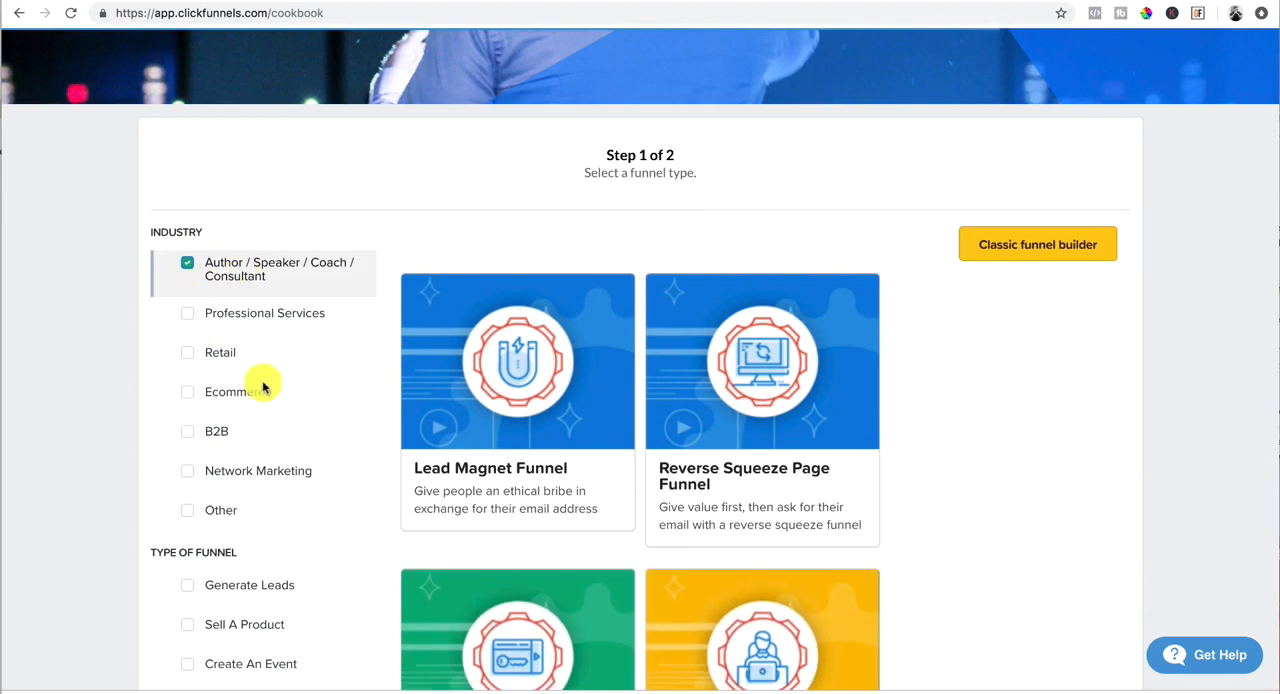
scroll(220, 405, "down", 3)
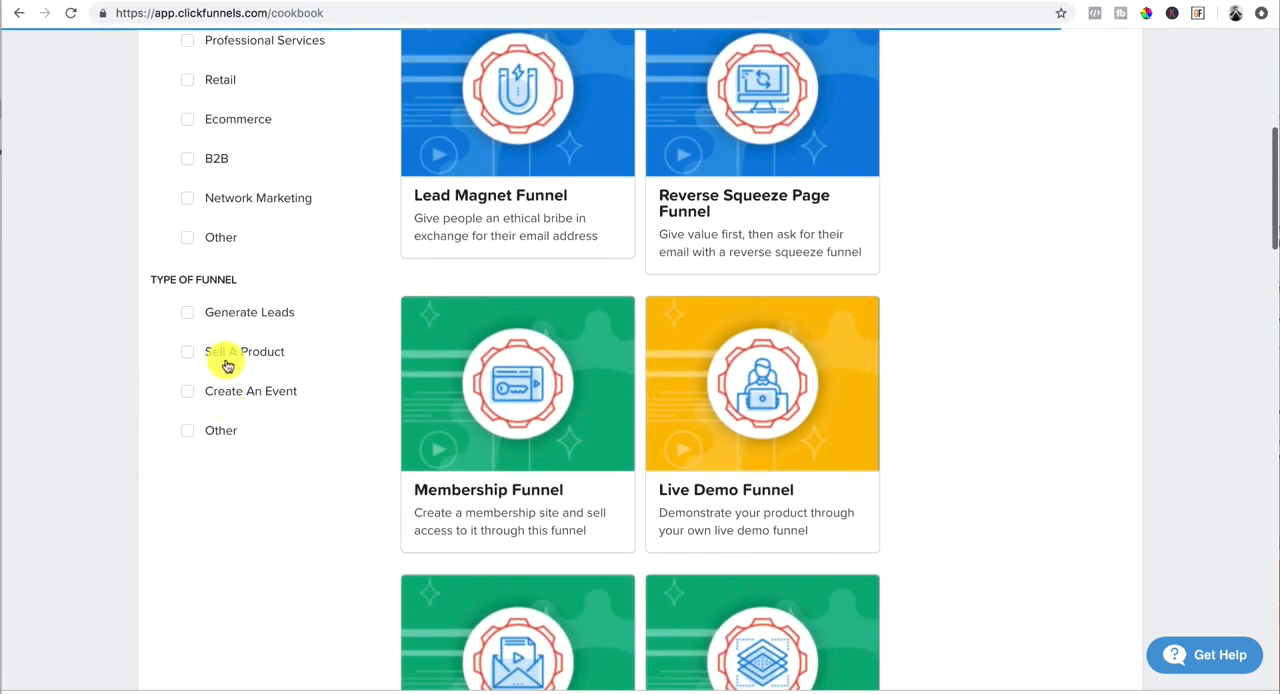
left_click(187, 353)
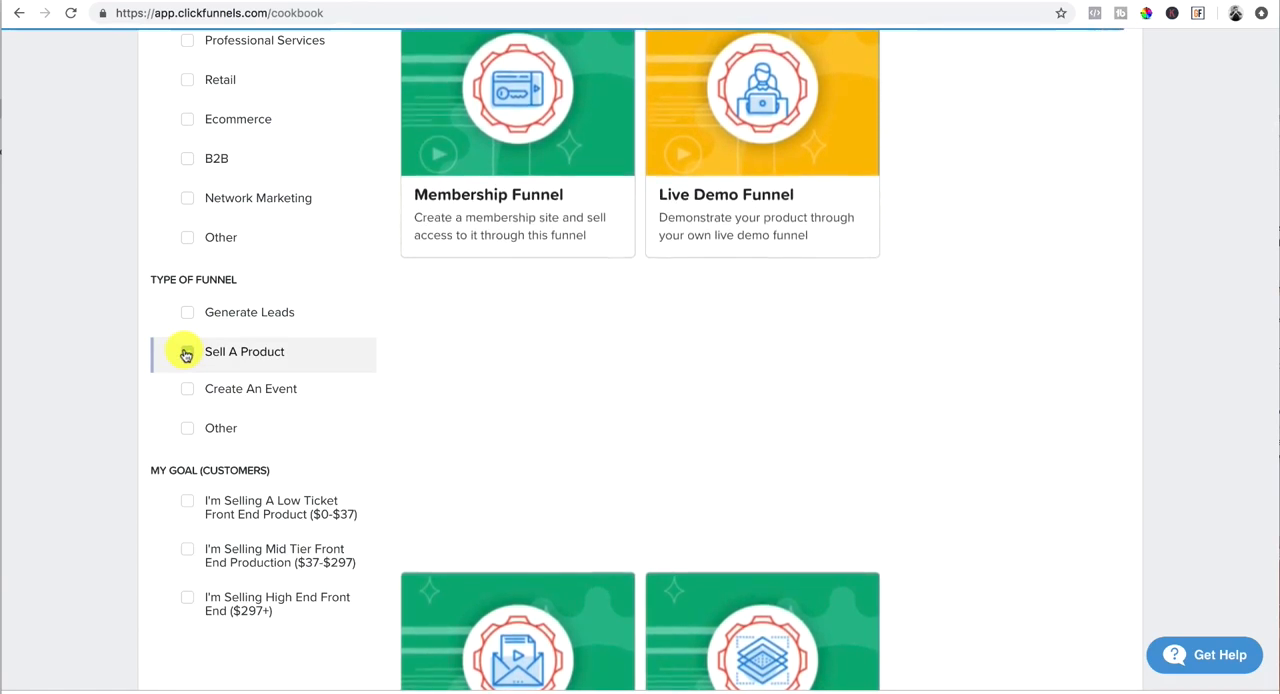
Step: Choose the Video Sales Letter Funnel from the filtered funnel types
scroll(665, 347, "up", 1)
scroll(667, 347, "up", 1)
scroll(667, 347, "down", 4)
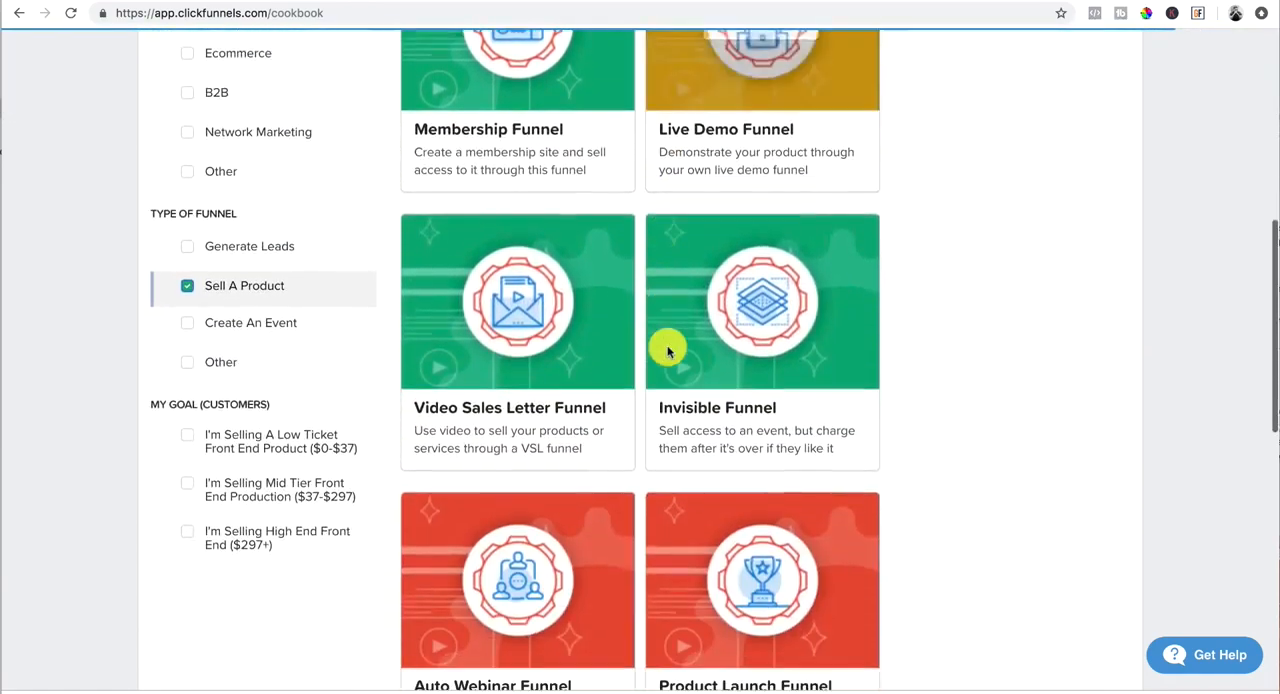
scroll(668, 347, "down", 1)
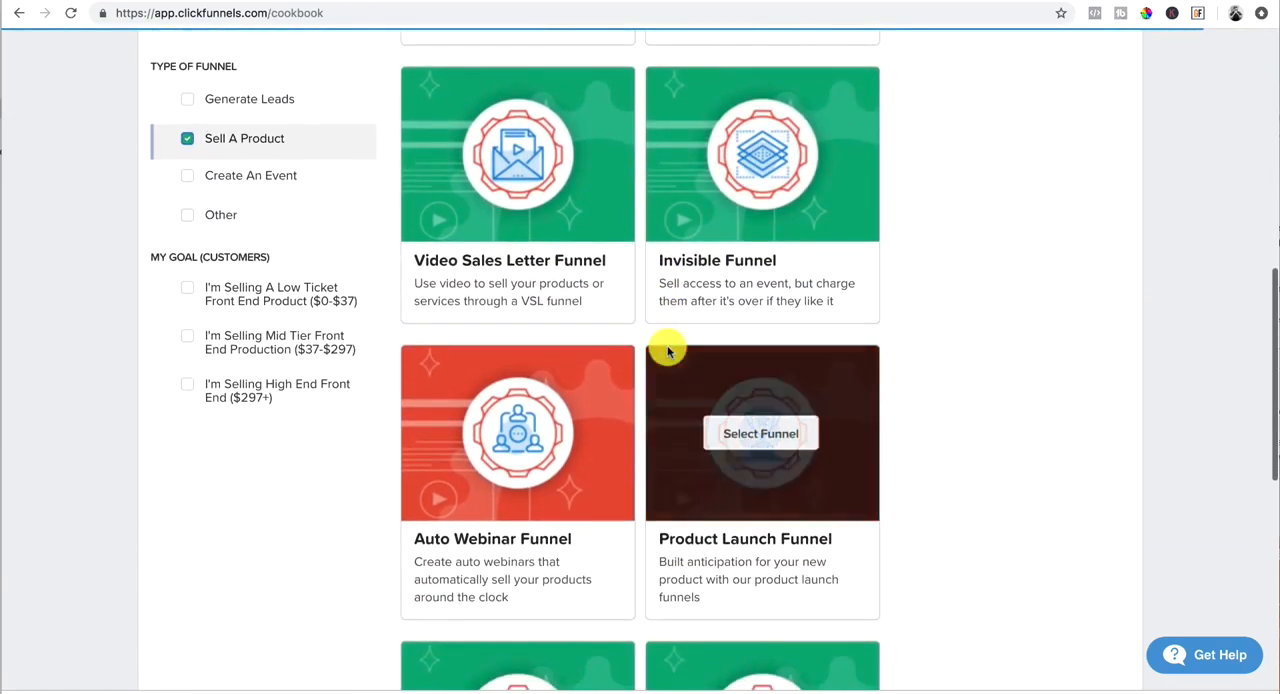
scroll(668, 349, "up", 1)
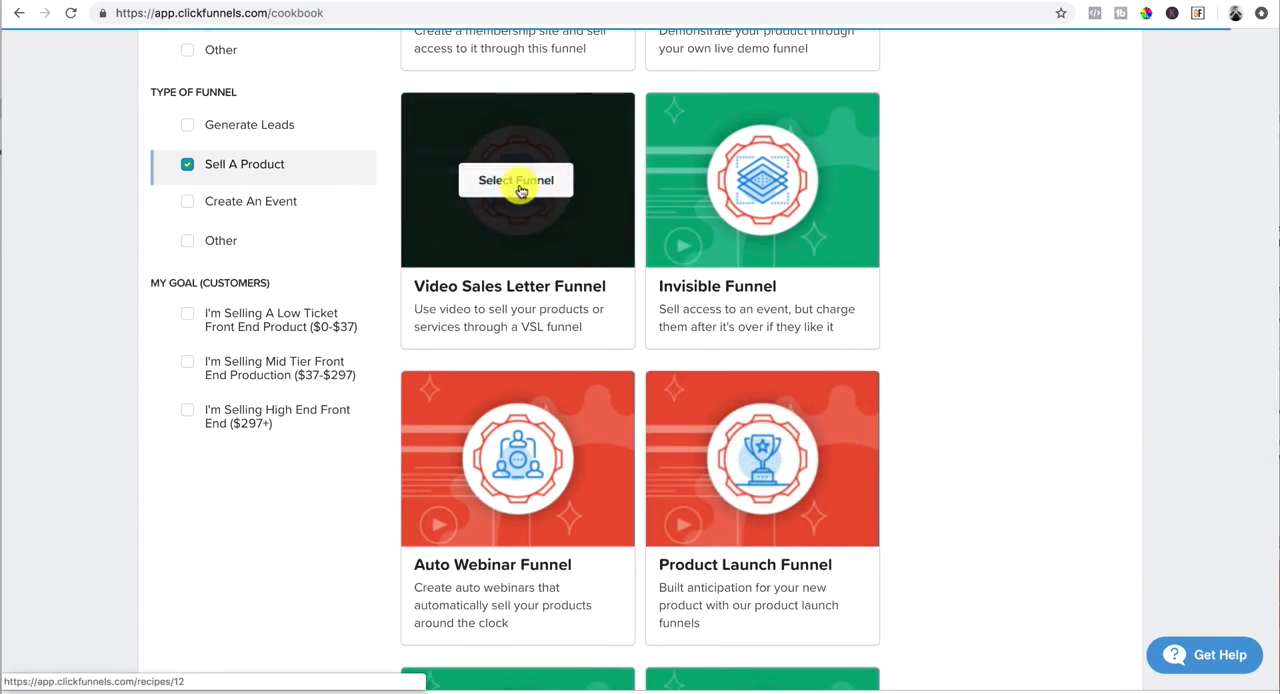
left_click(511, 188)
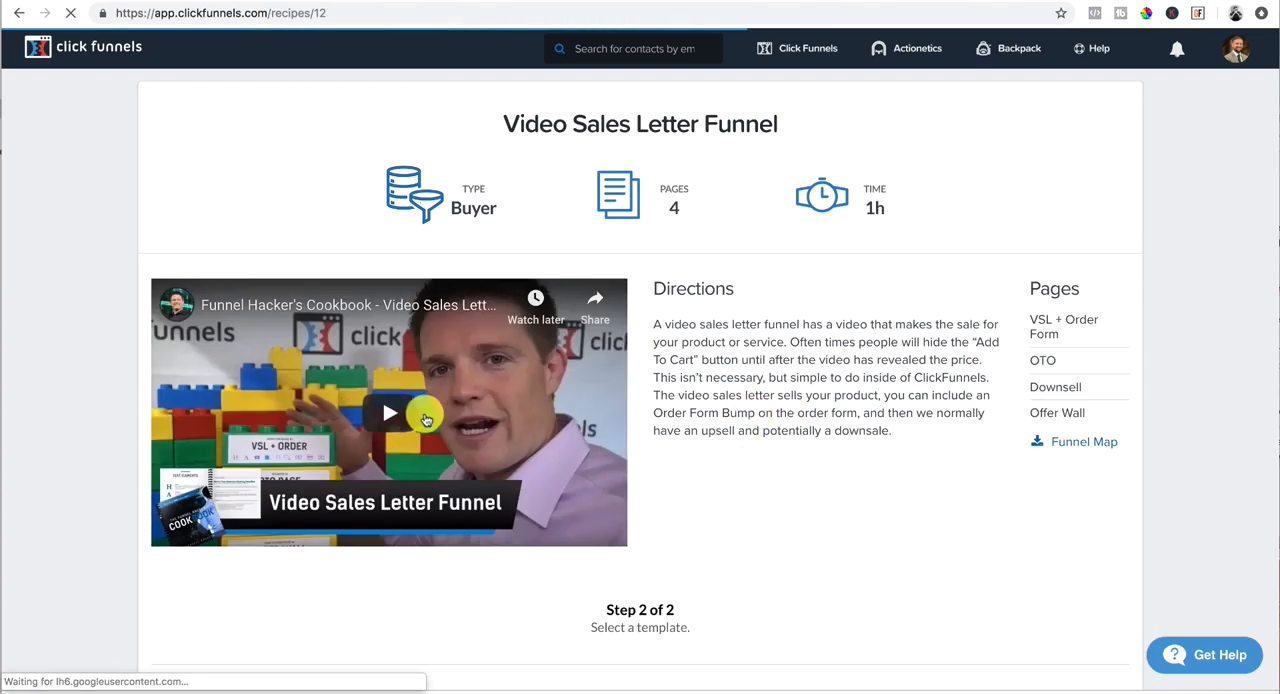
Step: Get the free Blank | VSL Funnel template for the video sales letter funnel
scroll(723, 397, "down", 10)
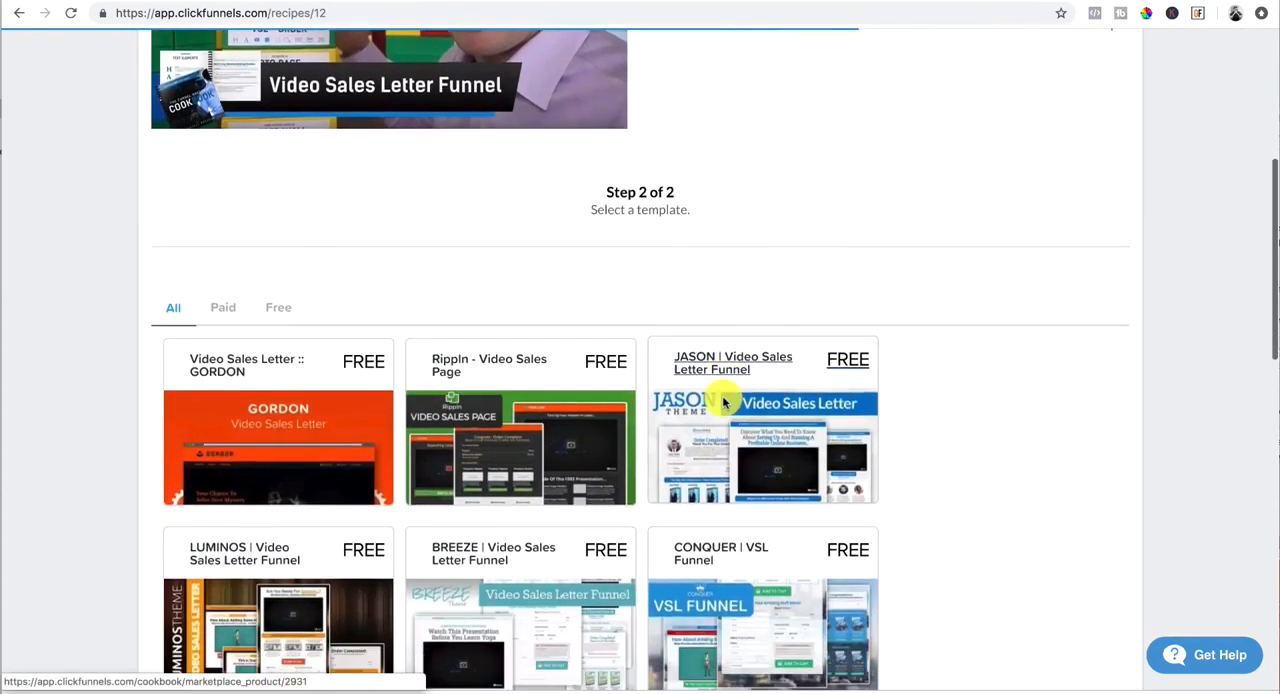
scroll(723, 397, "up", 4)
scroll(723, 400, "down", 3)
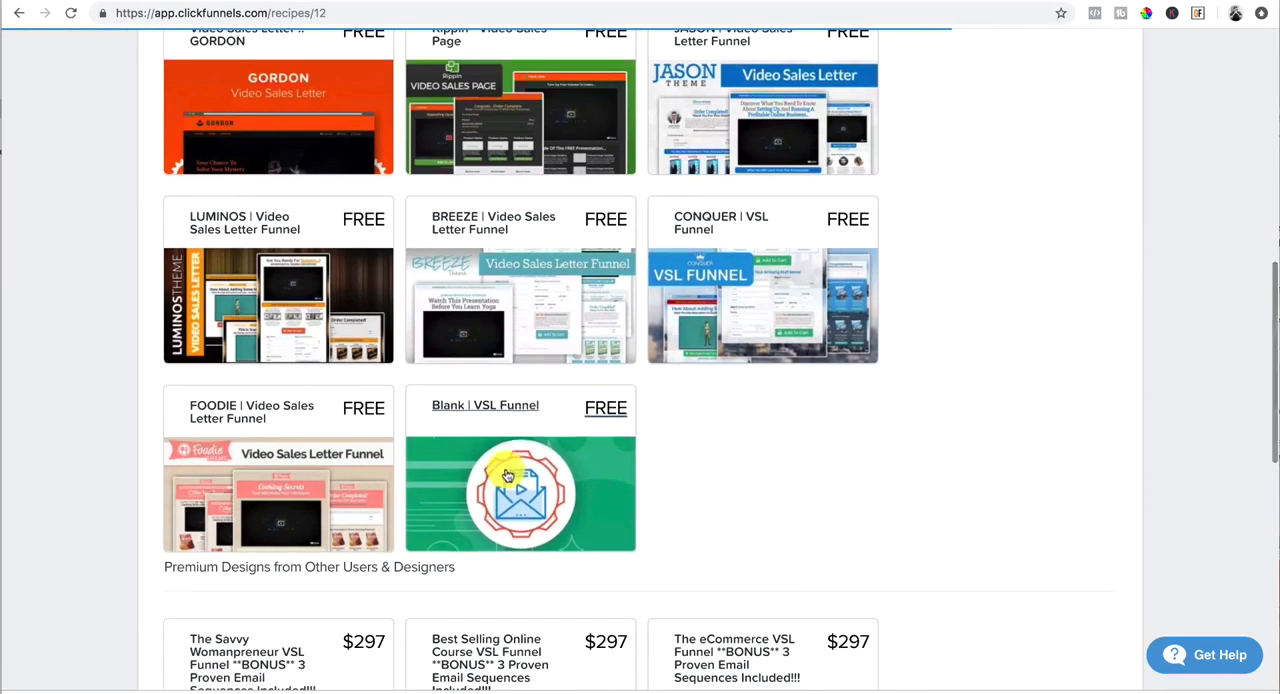
left_click(477, 409)
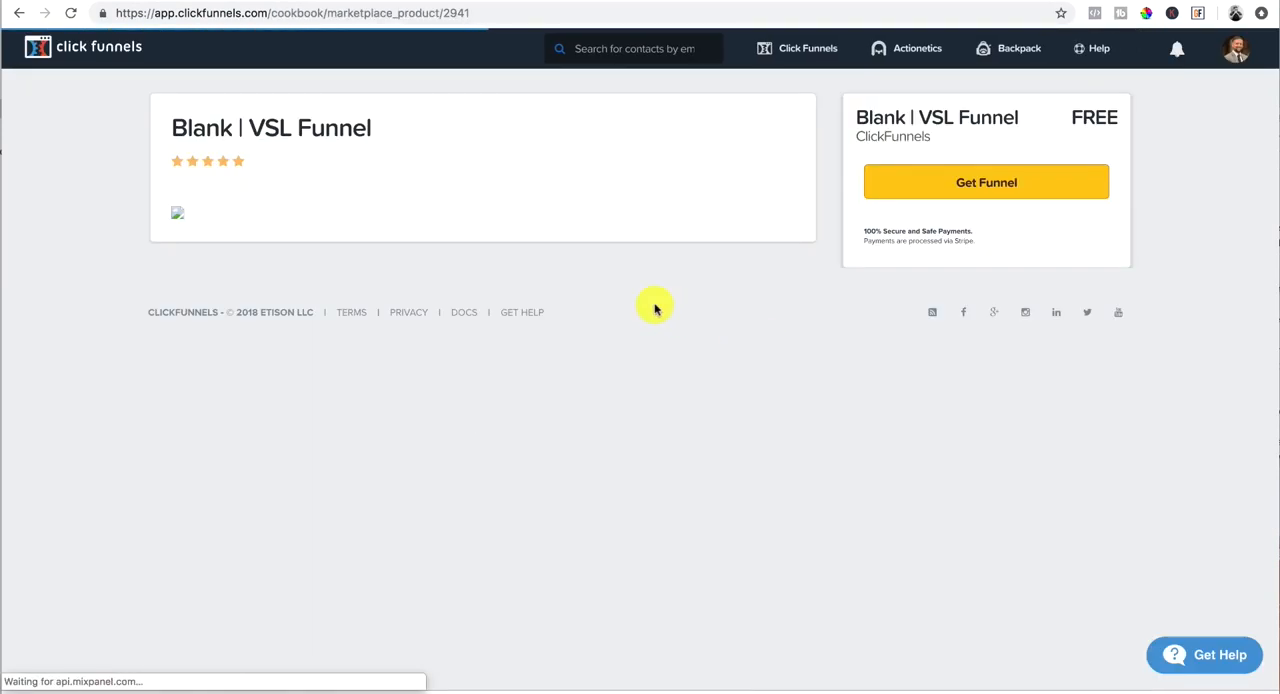
left_click(1019, 194)
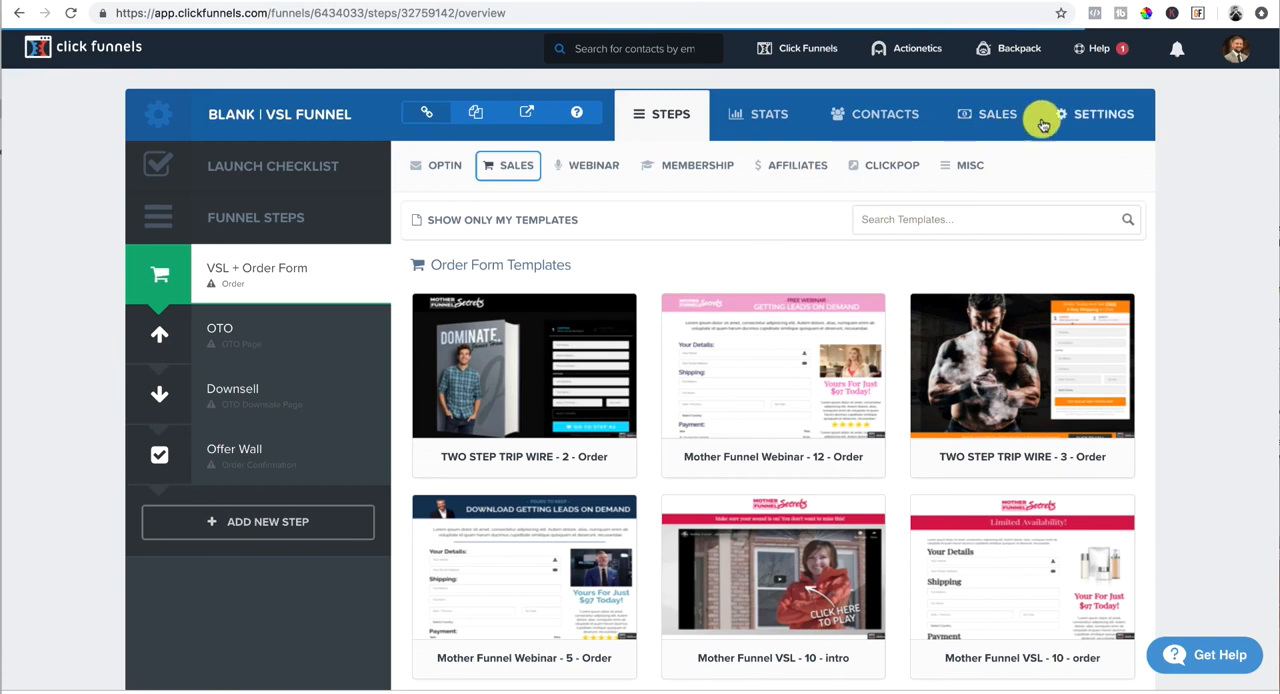
Step: Open the new funnel's settings and replace the cookbook group tag with the owner's full name
left_click(1106, 119)
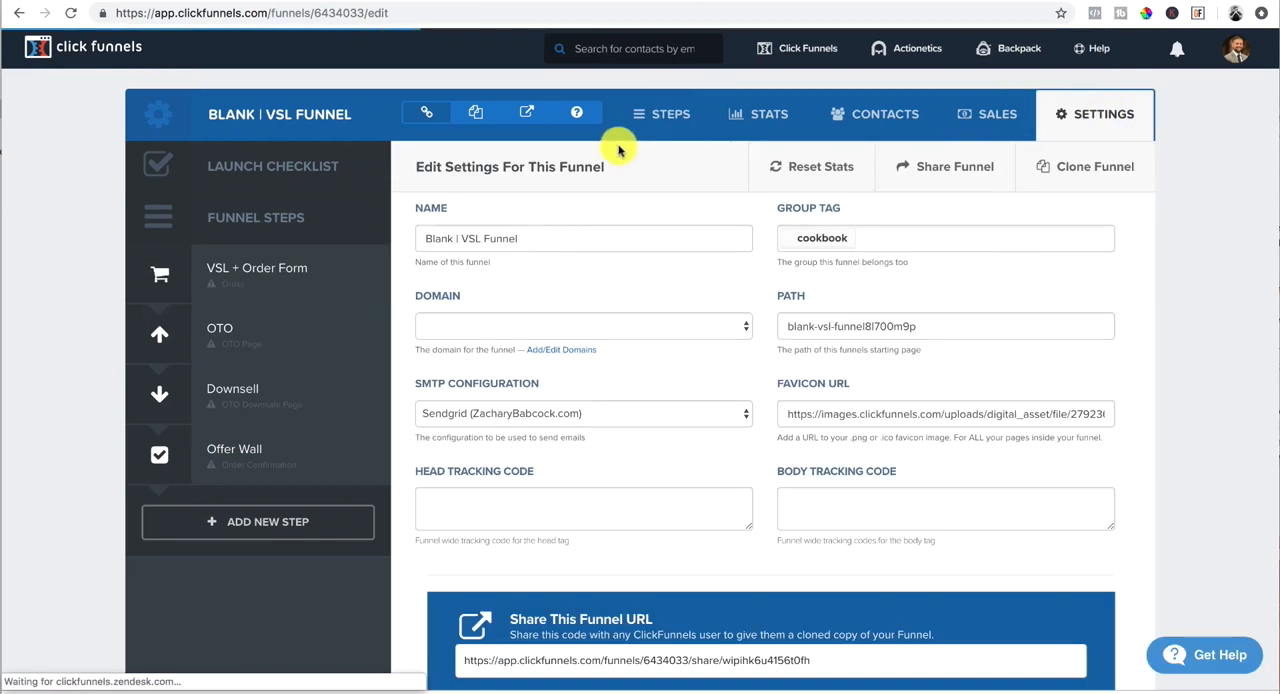
left_click_drag(520, 238, 424, 241)
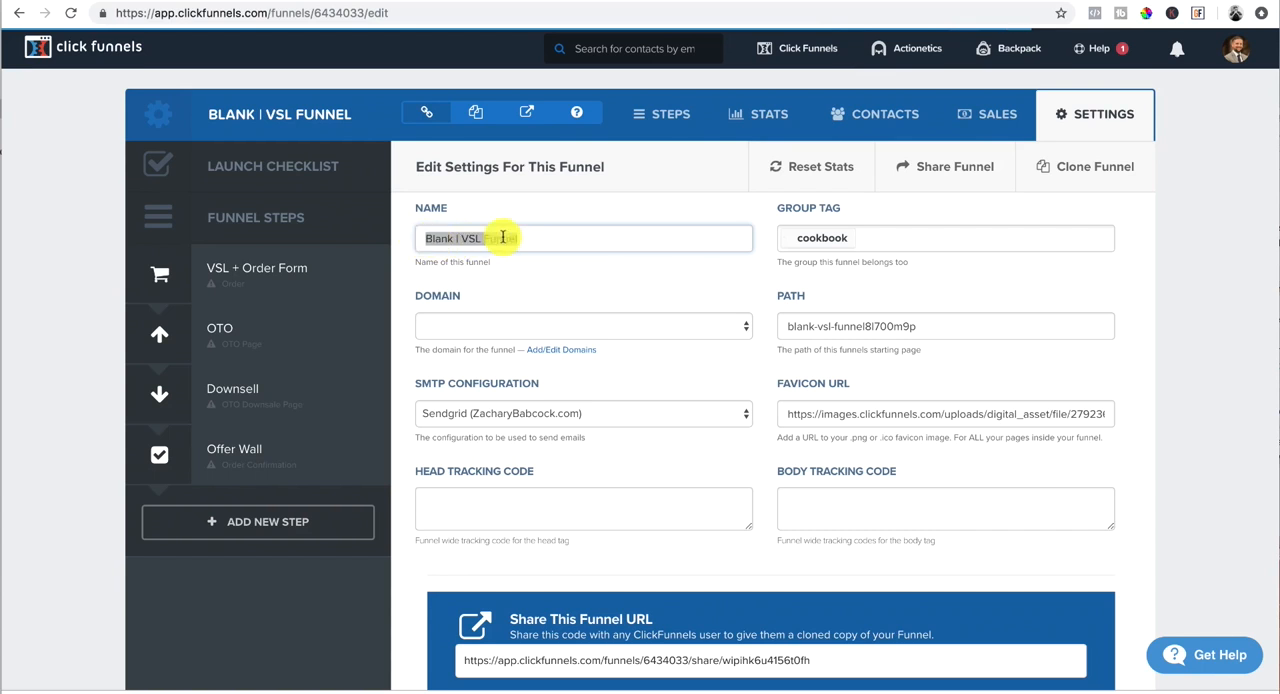
left_click(886, 237)
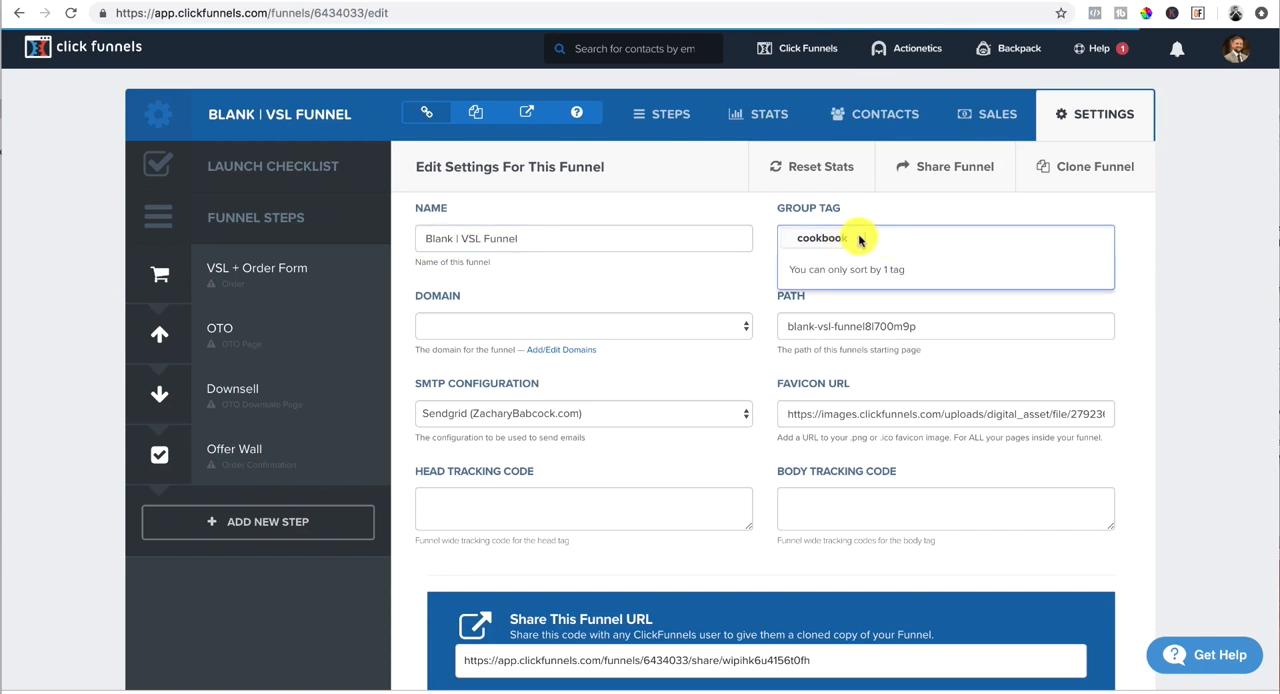
key("BackSpace")
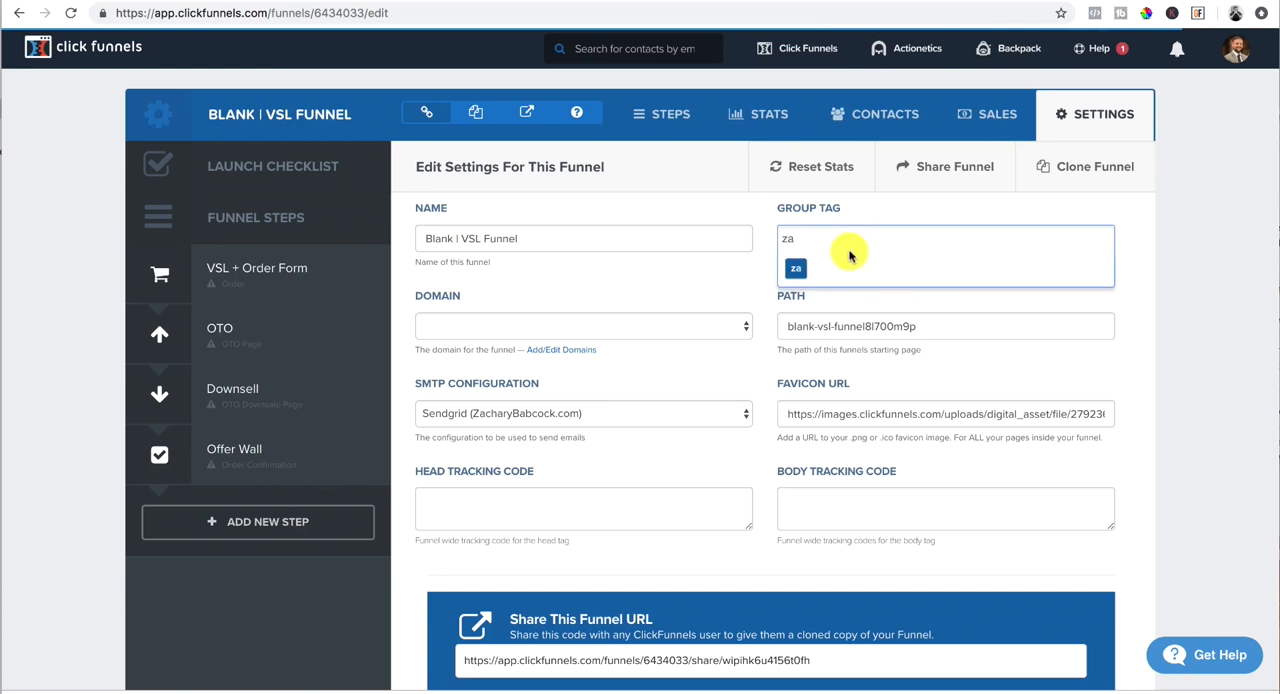
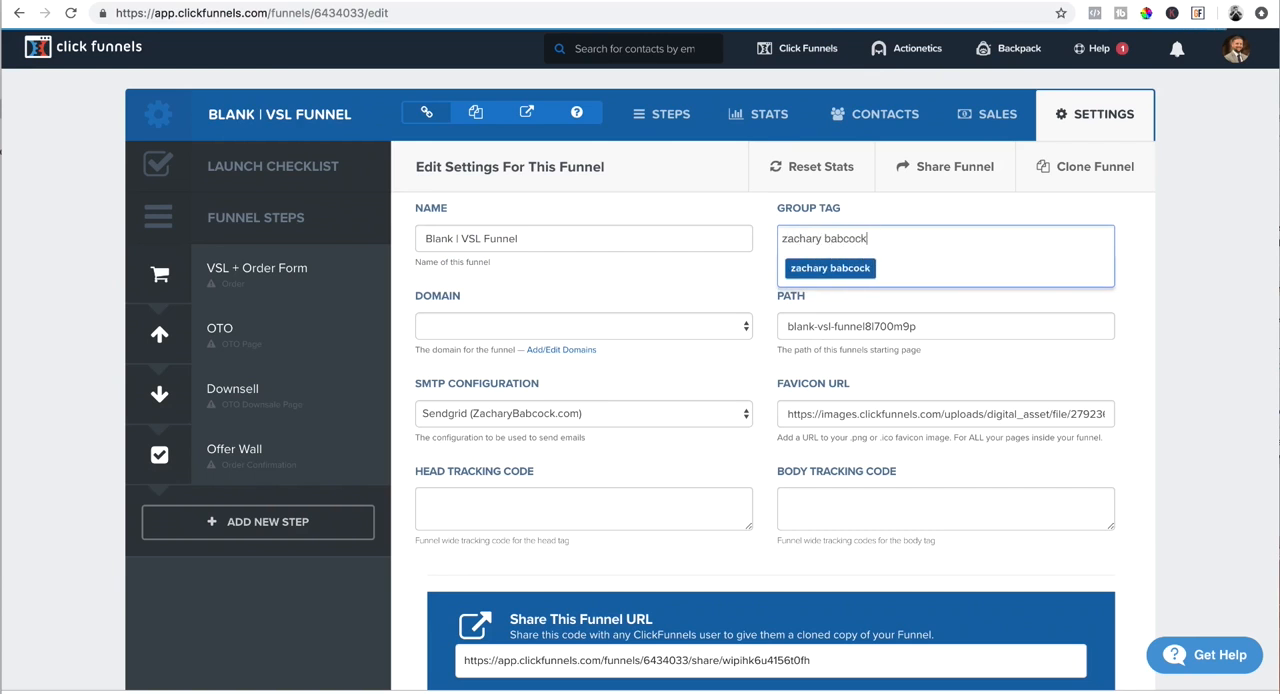
left_click(863, 270)
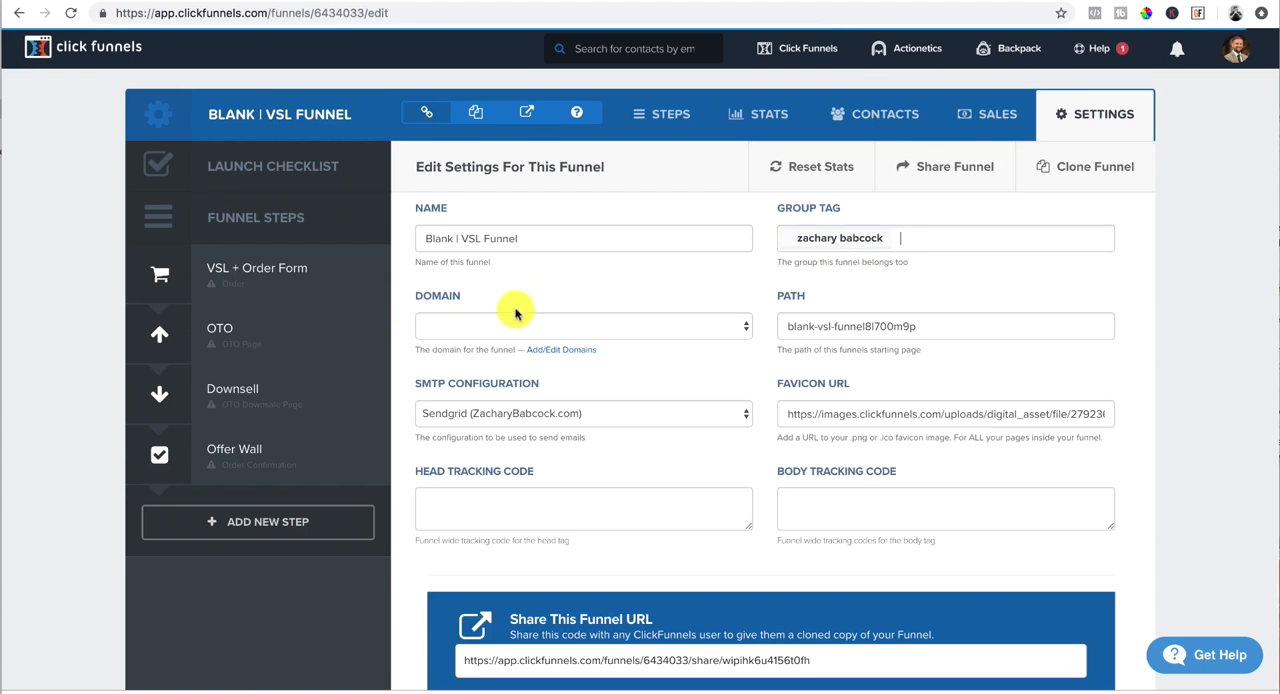
Step: Assign the owner's personal-name domain to the funnel and set its path to program
left_click(620, 326)
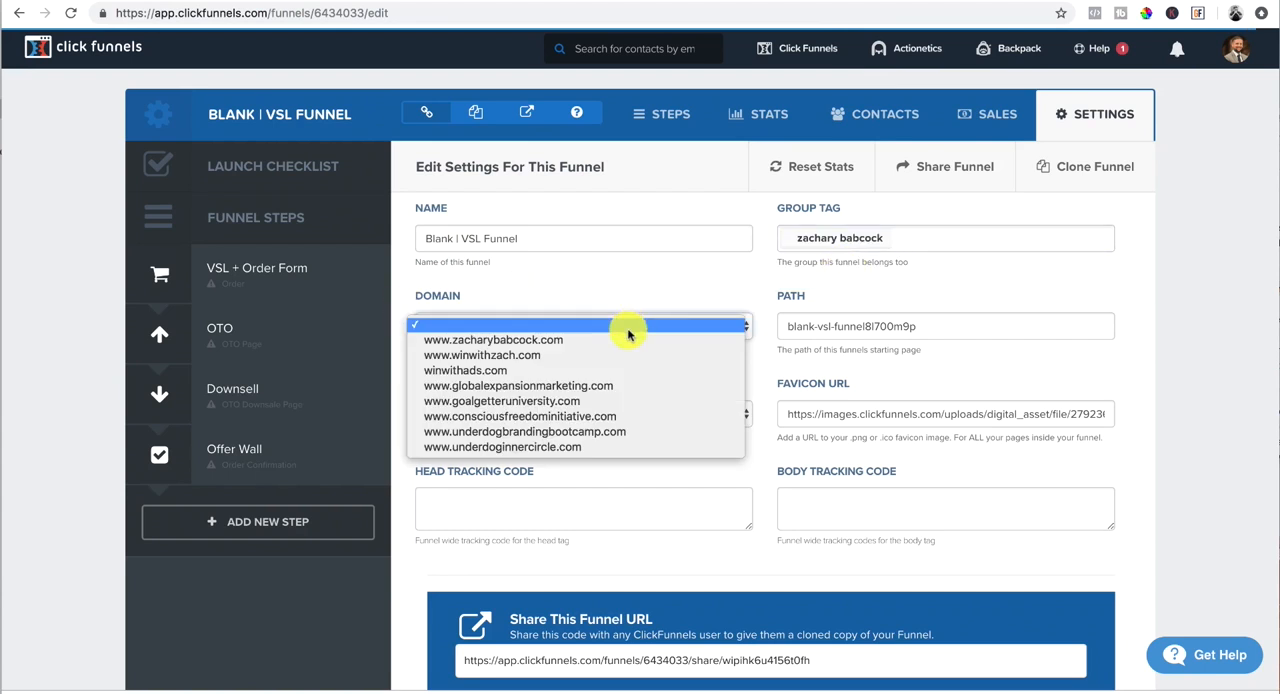
left_click(537, 341)
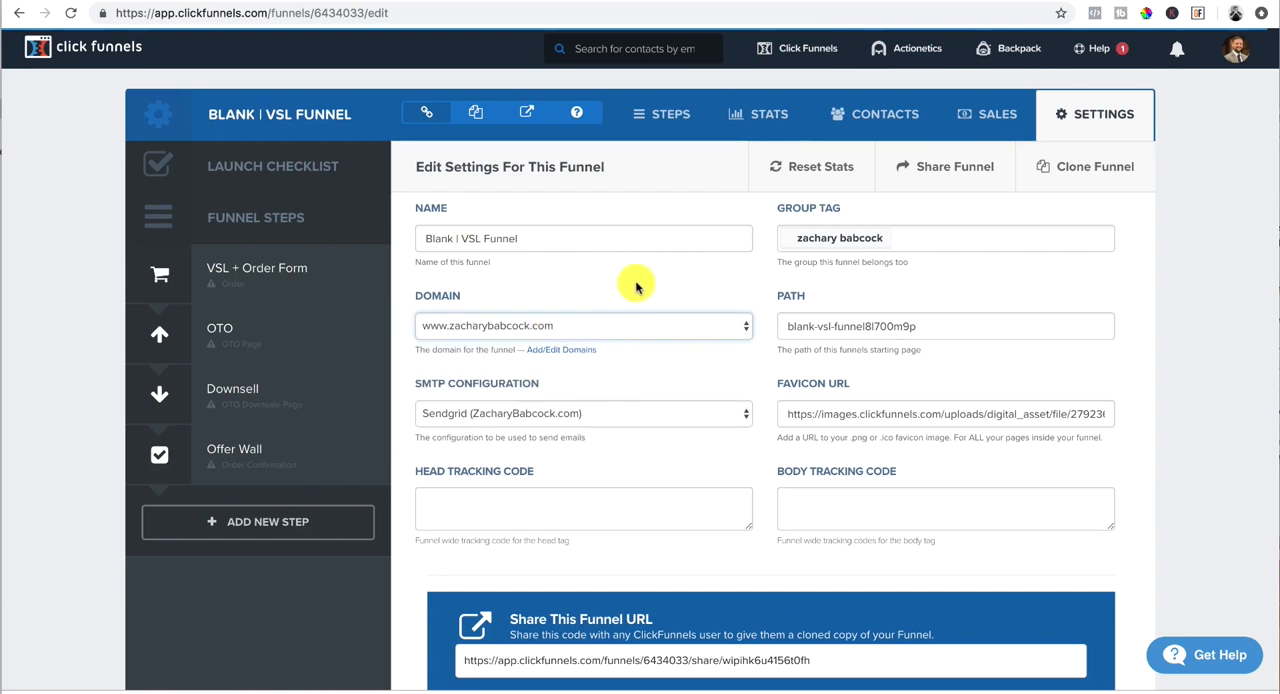
left_click_drag(922, 328, 757, 333)
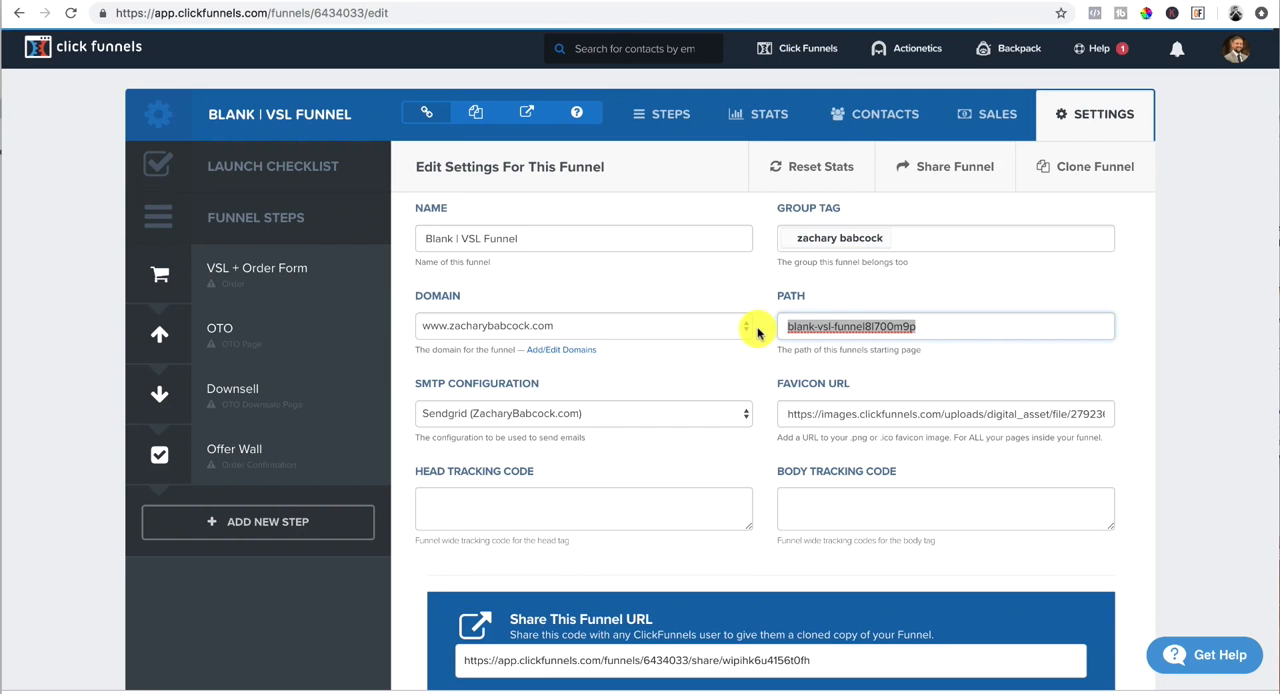
key("BackSpace")
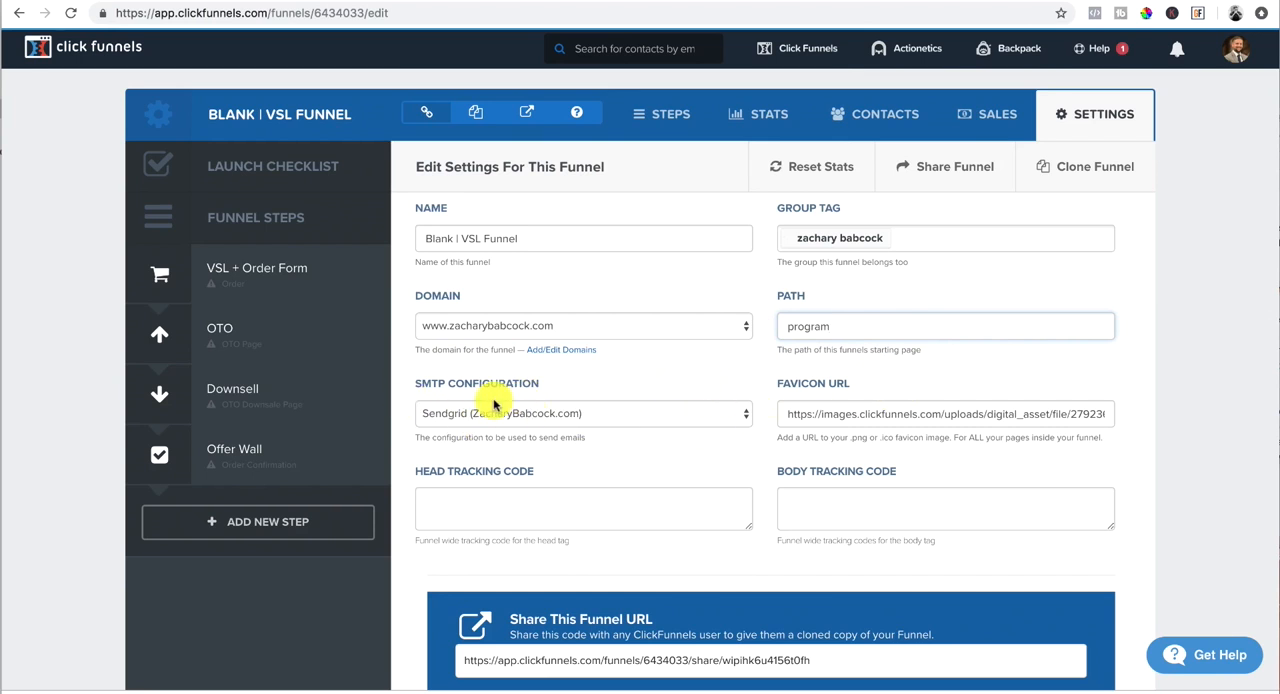
Step: Examine the funnel's head tracking code field, share URL, Stripe account and affiliate settings
scroll(493, 404, "down", 1)
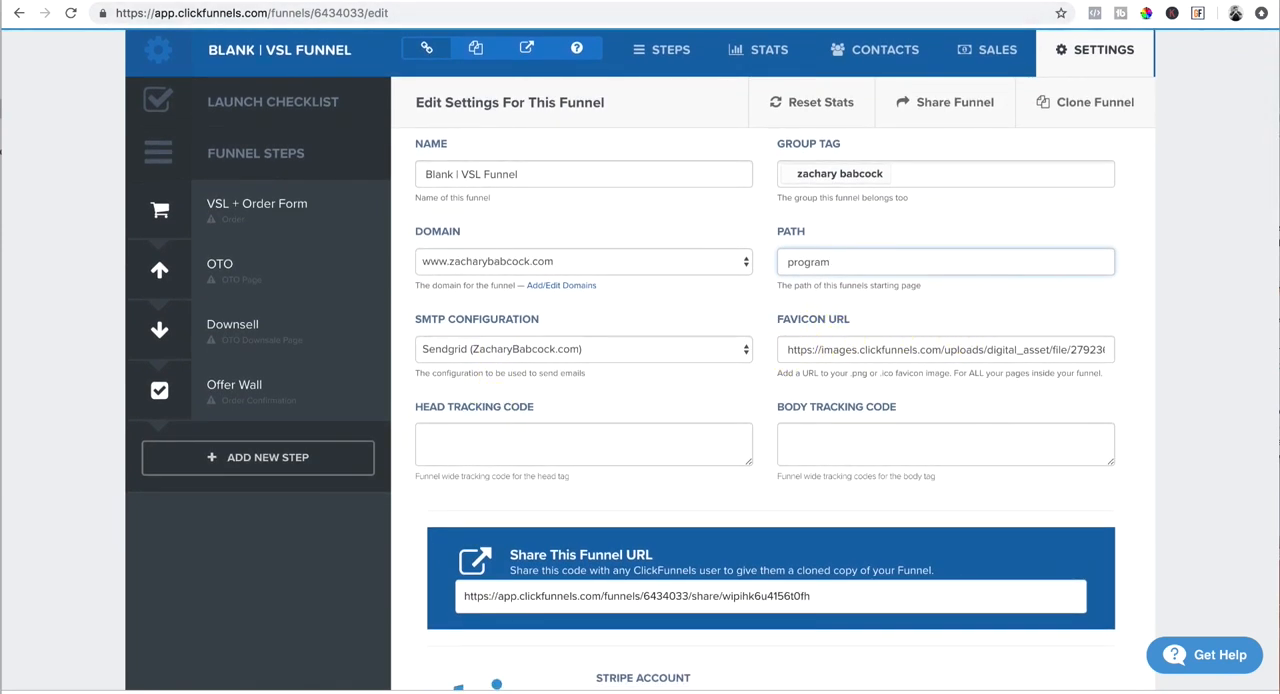
left_click(1230, 1)
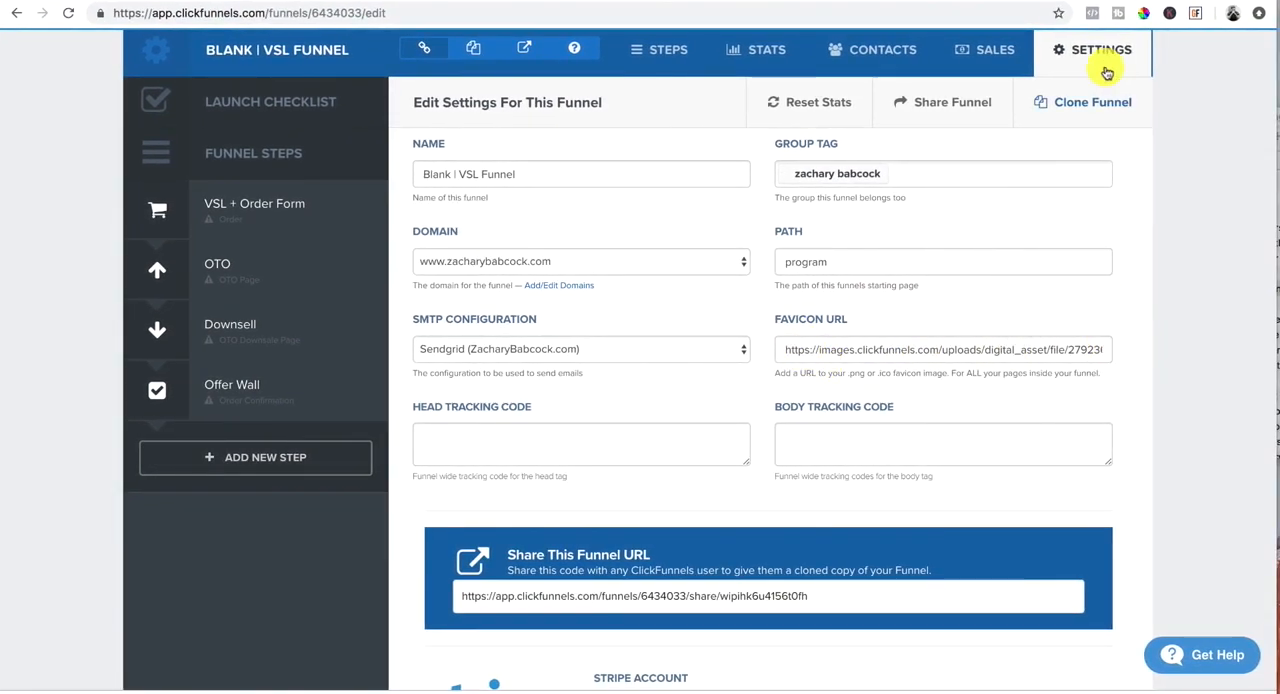
left_click(437, 438)
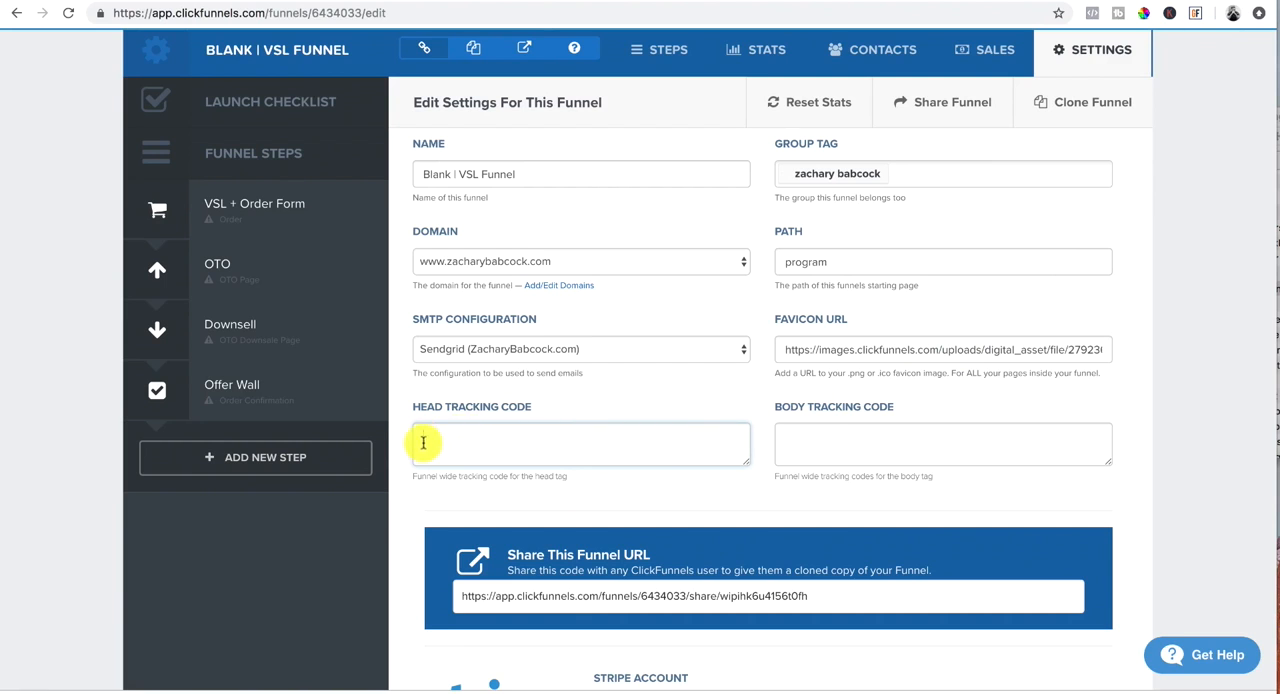
scroll(437, 438, "down", 2)
scroll(436, 438, "down", 2)
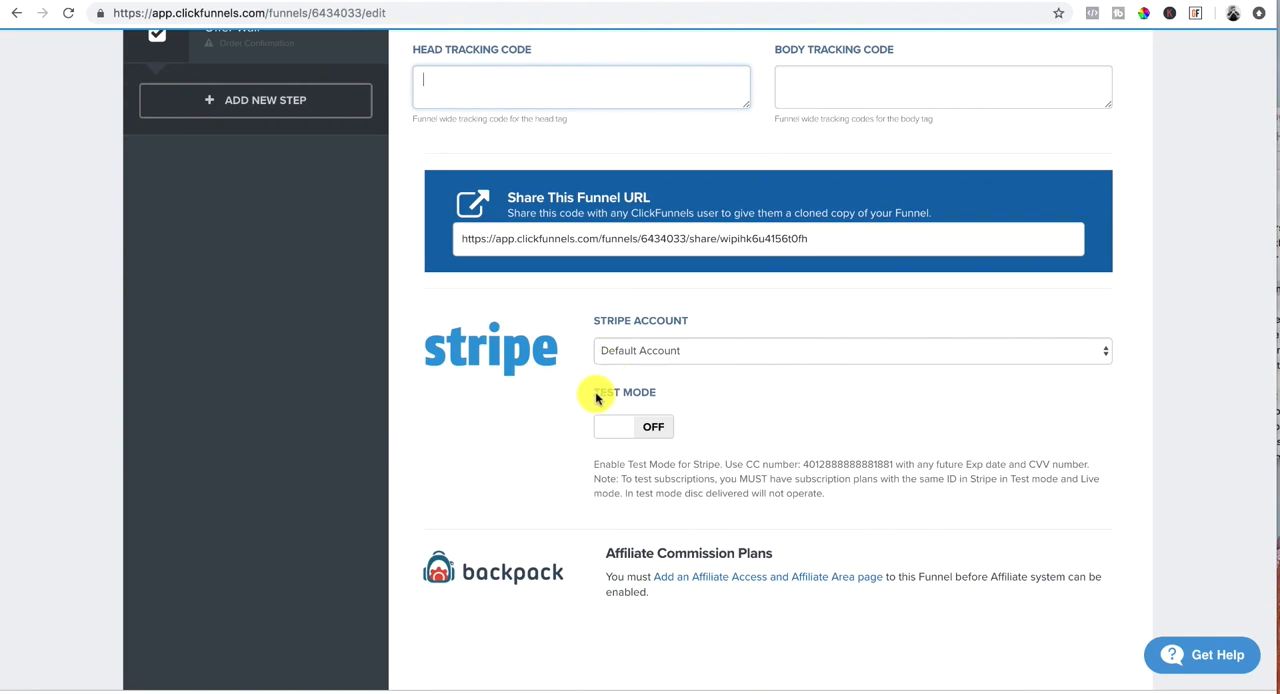
scroll(554, 341, "down", 2)
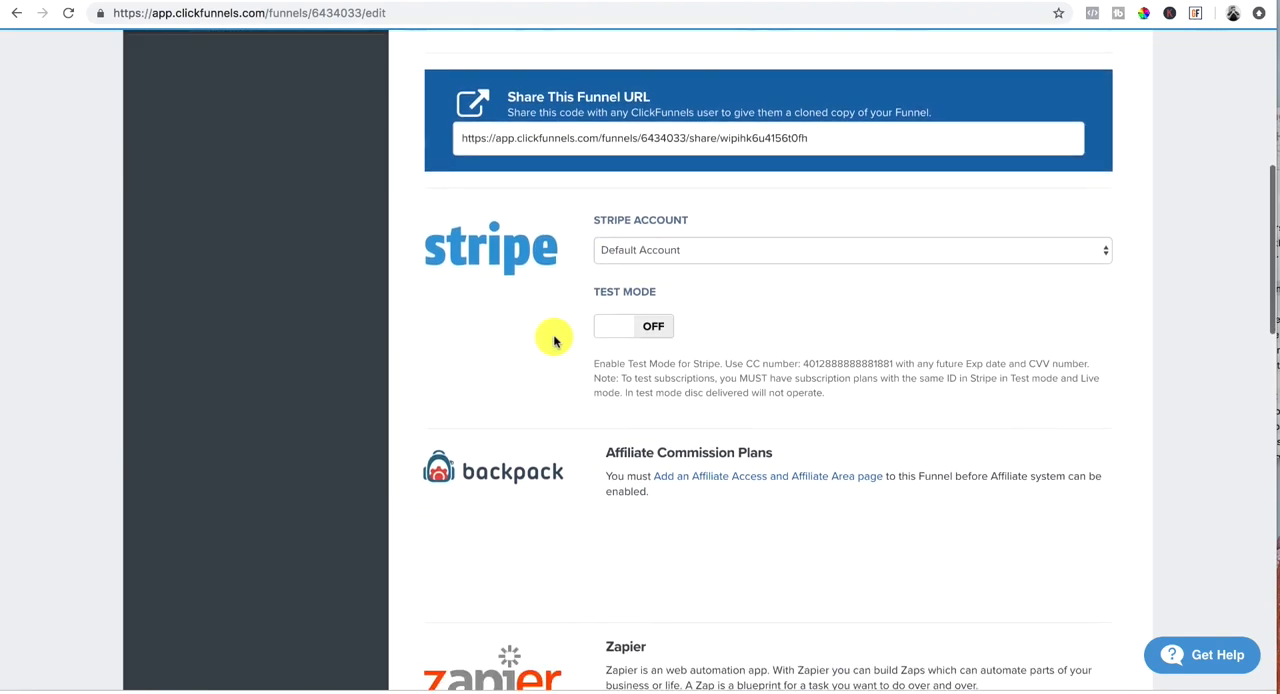
scroll(554, 341, "up", 5)
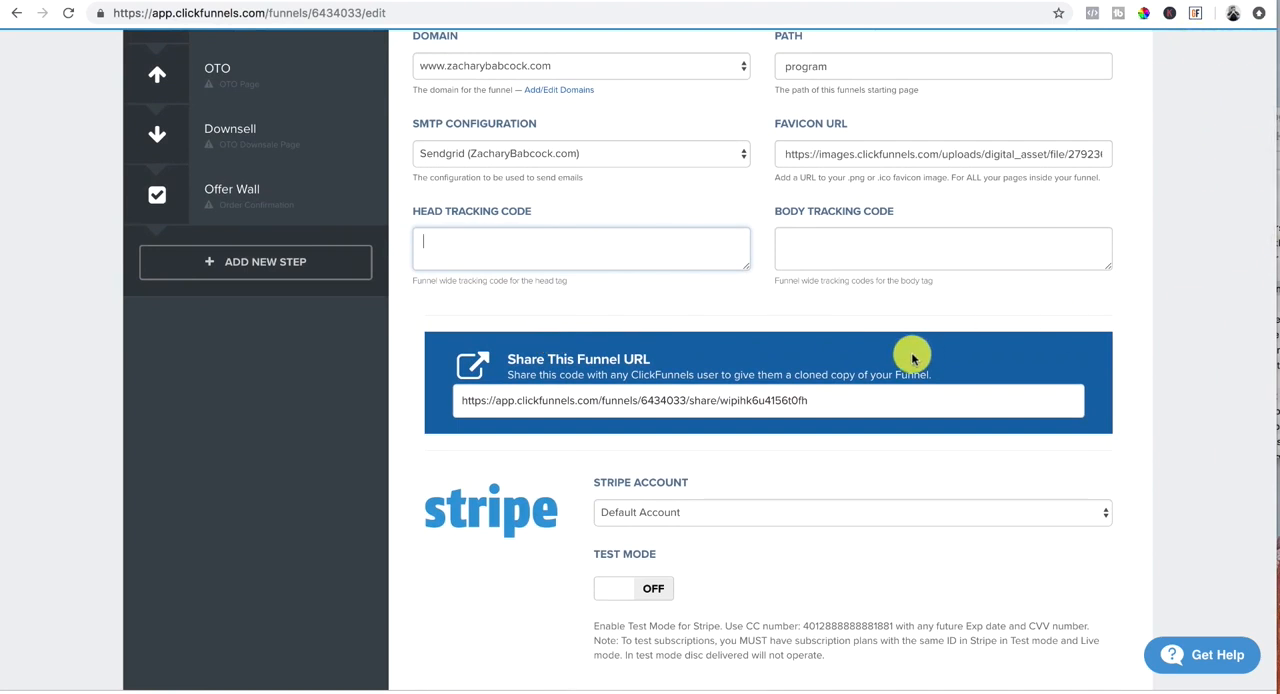
scroll(889, 357, "down", 6)
Step: Save and update the funnel settings
scroll(889, 354, "up", 8)
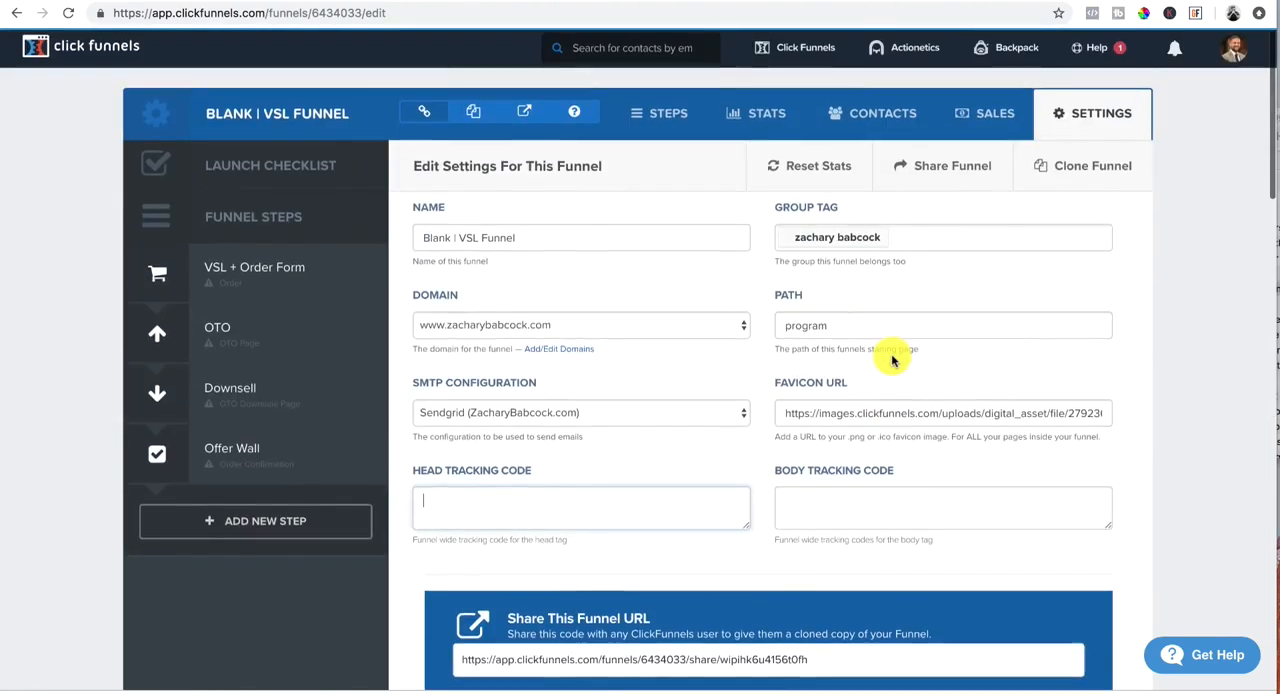
scroll(893, 357, "down", 15)
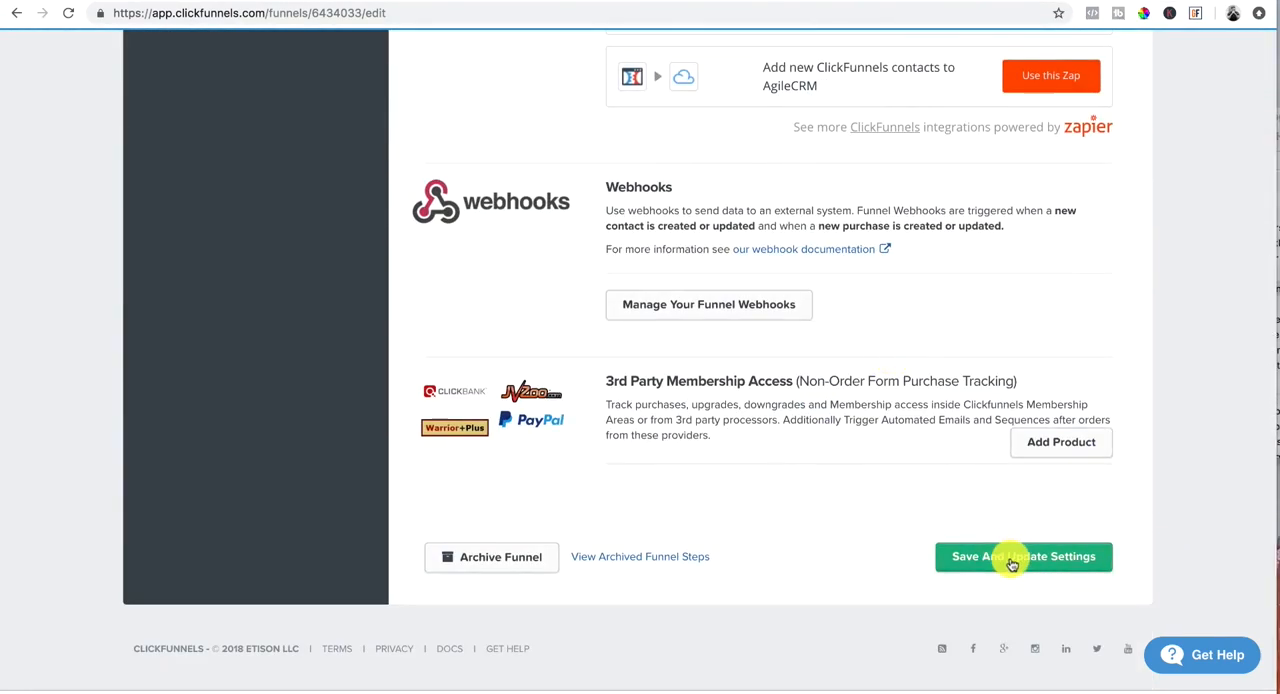
left_click(1012, 564)
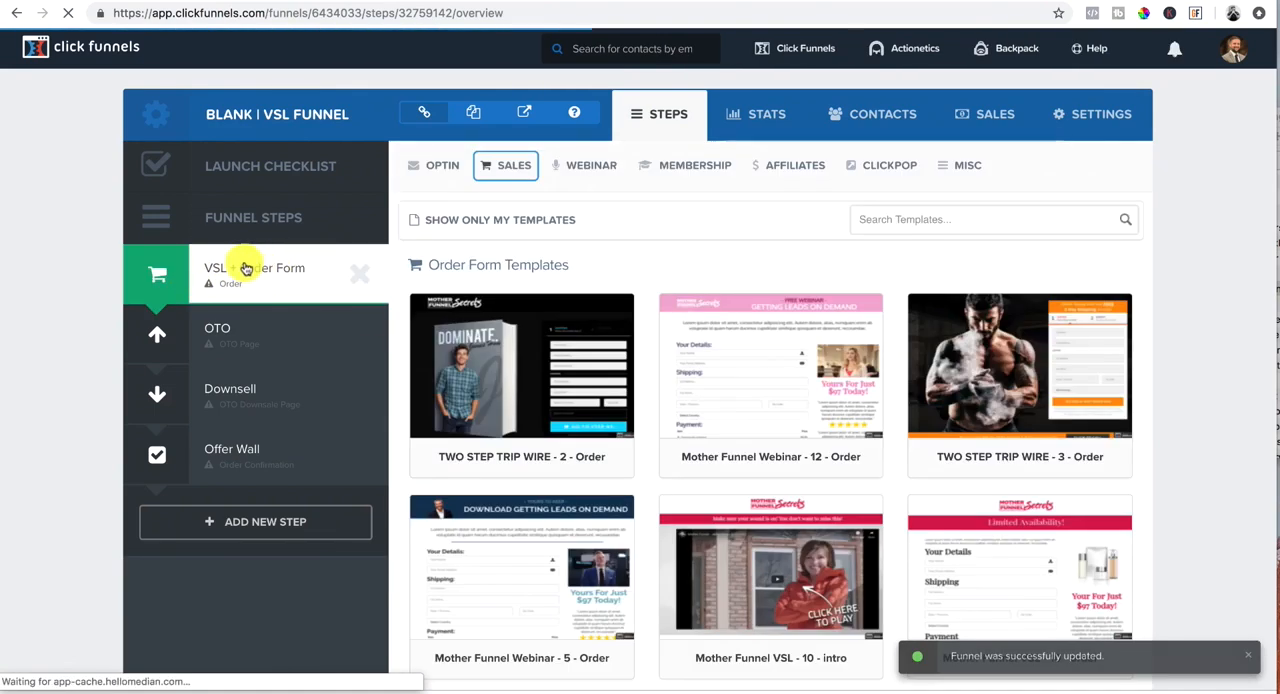
Step: Apply the Mother Funnel VSL - 6 - order template to the VSL + Order Form step
scroll(690, 398, "down", 10)
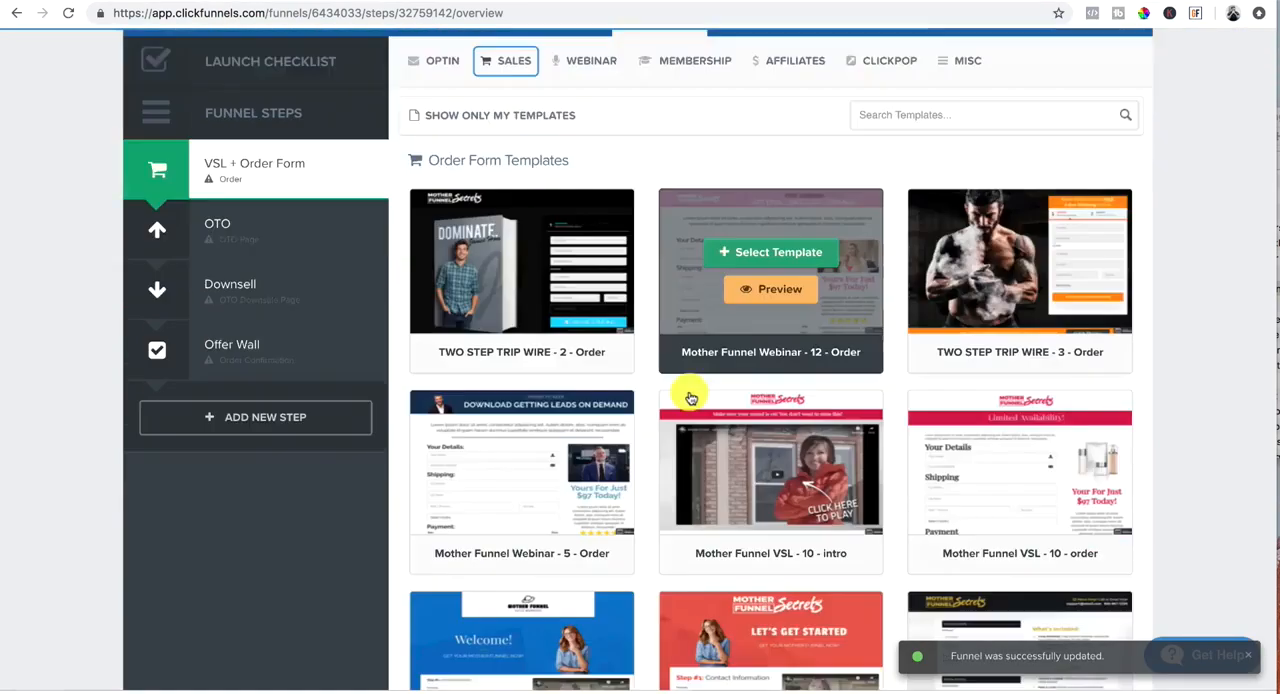
scroll(690, 398, "down", 4)
scroll(690, 398, "up", 15)
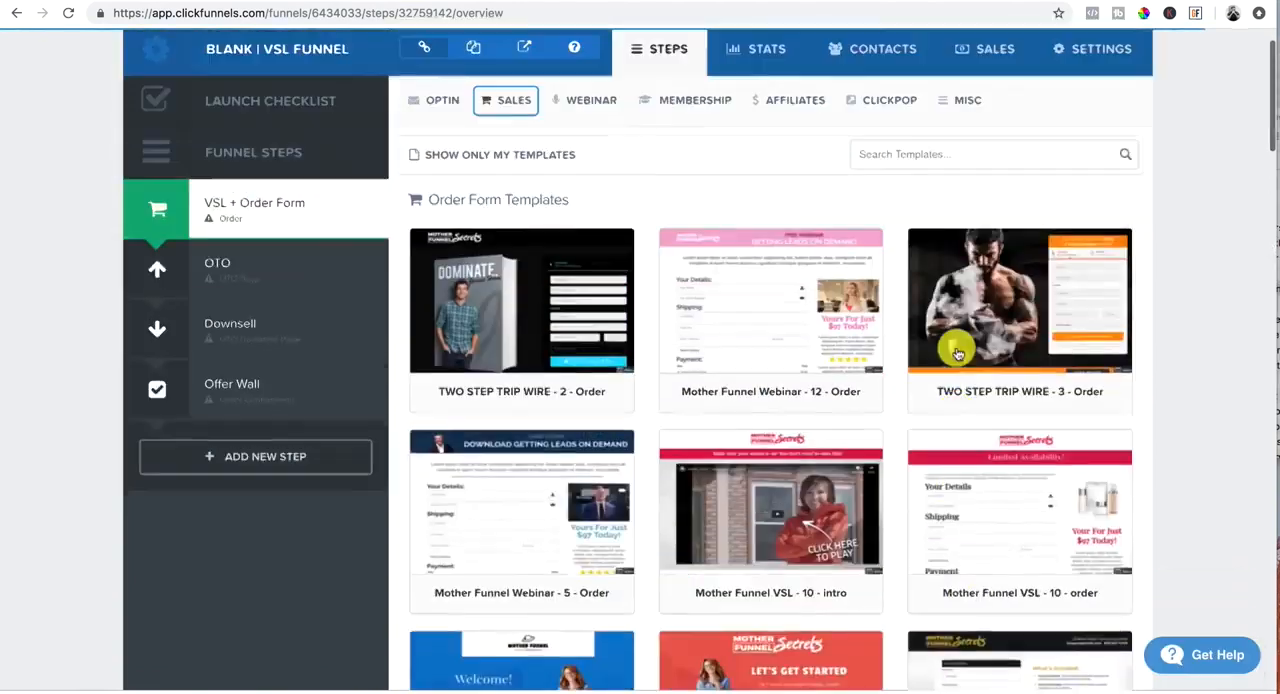
scroll(951, 348, "down", 3)
mouse_move(957, 353)
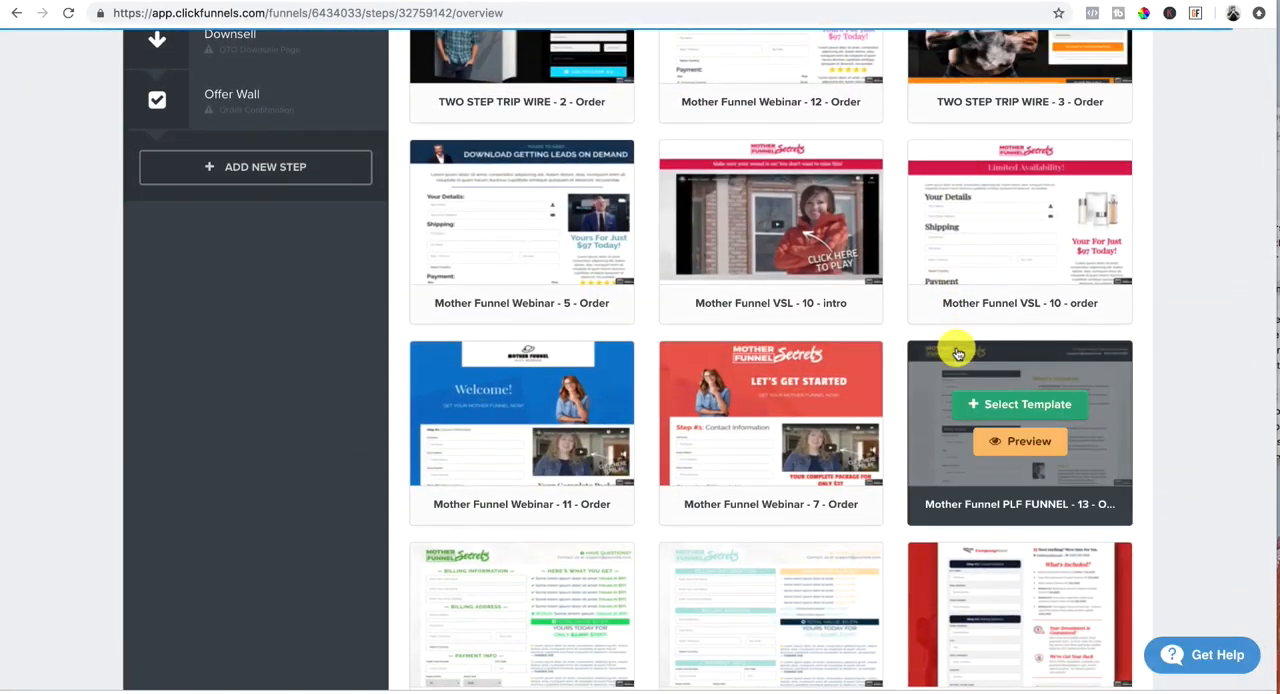
scroll(957, 353, "up", 4)
scroll(957, 353, "down", 9)
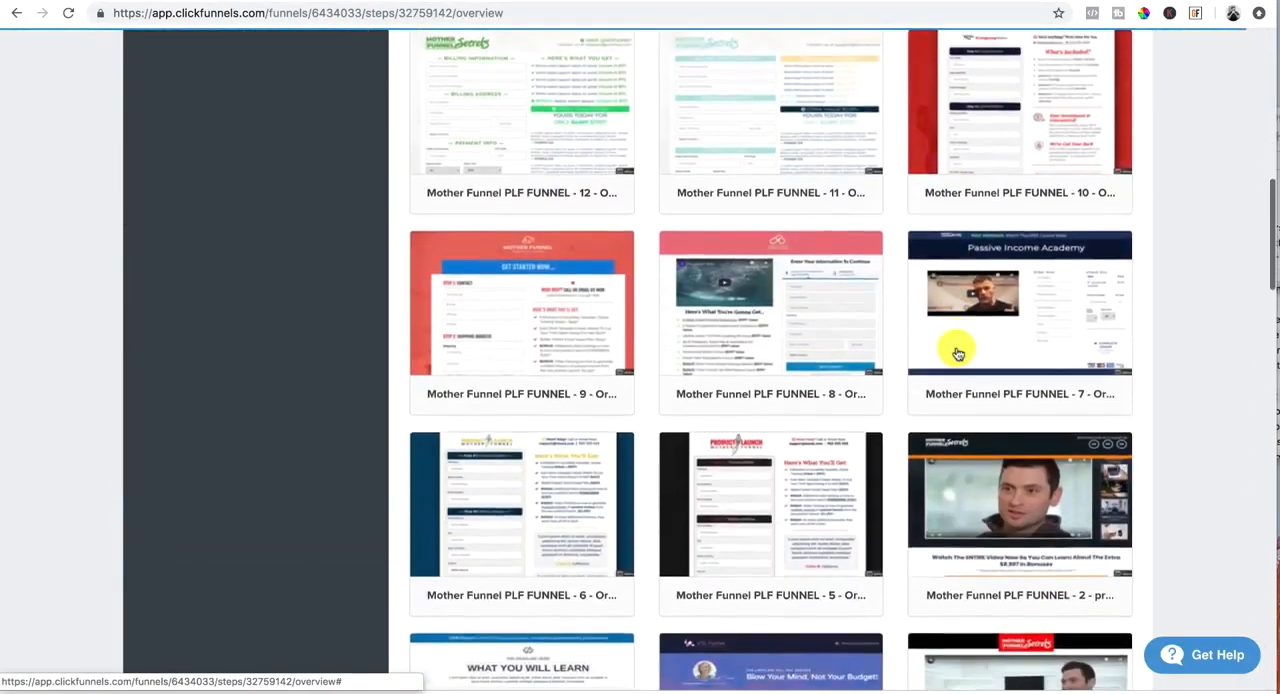
scroll(957, 353, "down", 5)
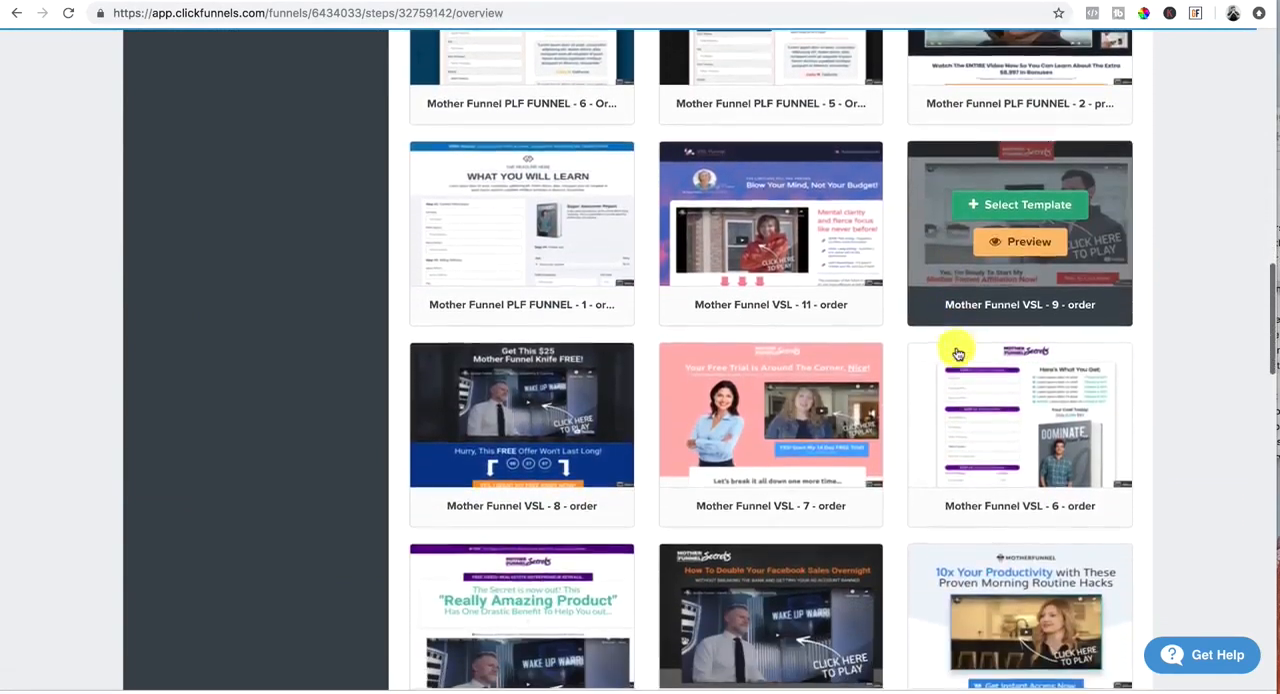
scroll(957, 353, "down", 1)
left_click(960, 360)
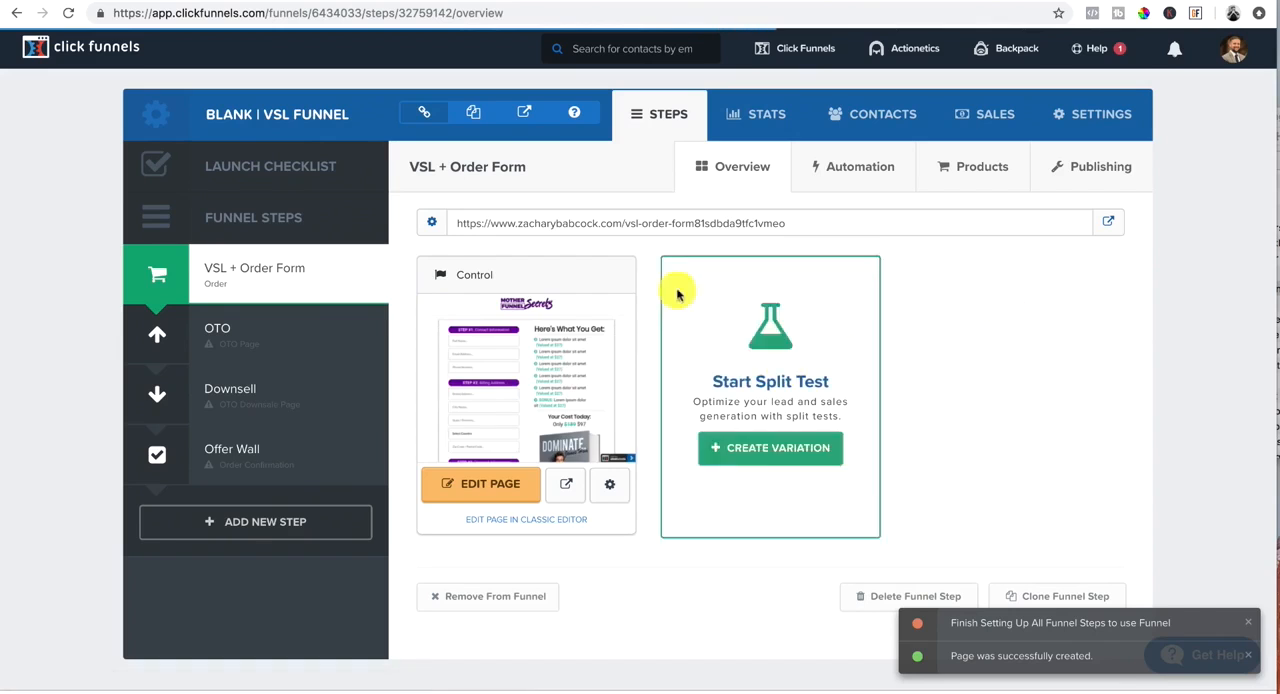
Step: Set the path of the VSL + Order Form step to testing1 and update the funnel step
left_click(1094, 170)
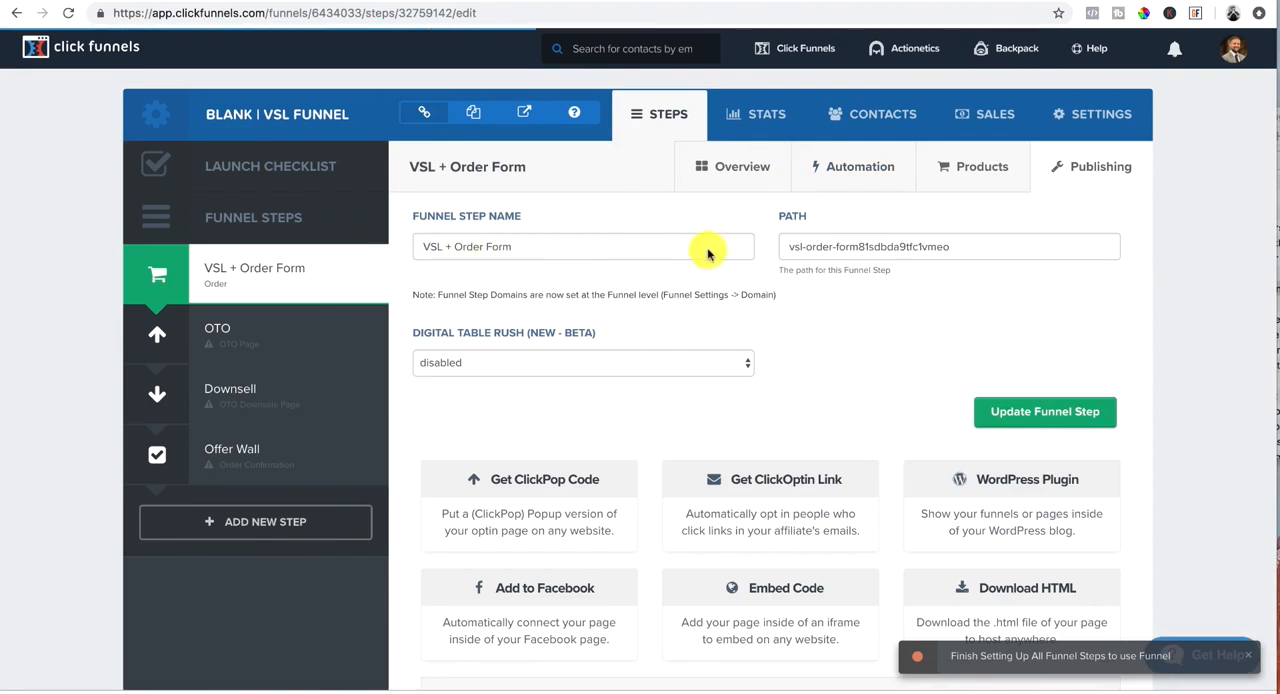
left_click_drag(984, 247, 761, 248)
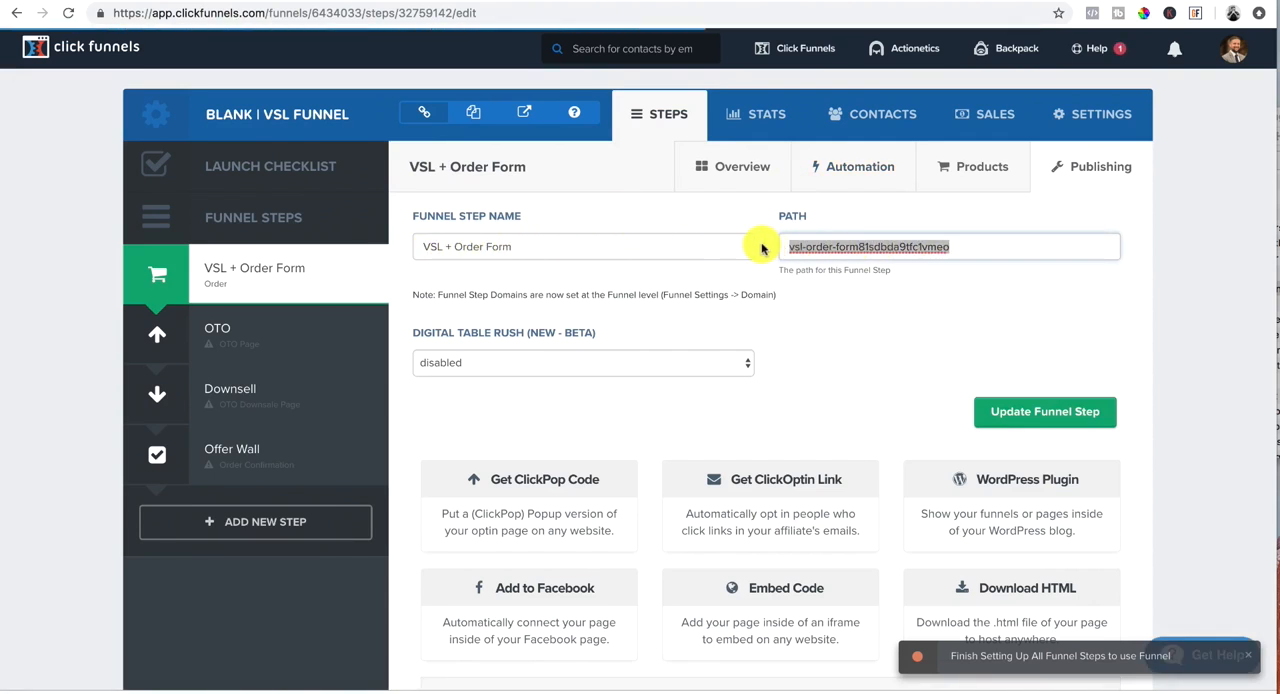
key("BackSpace")
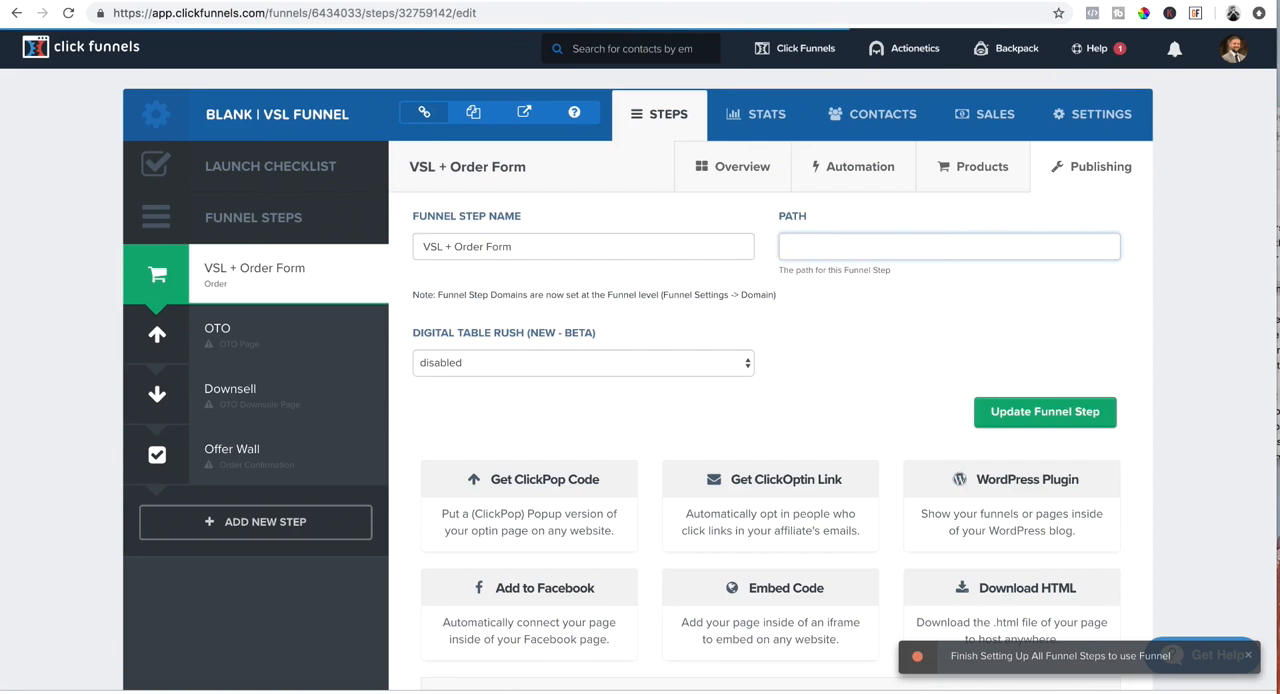
type("testing")
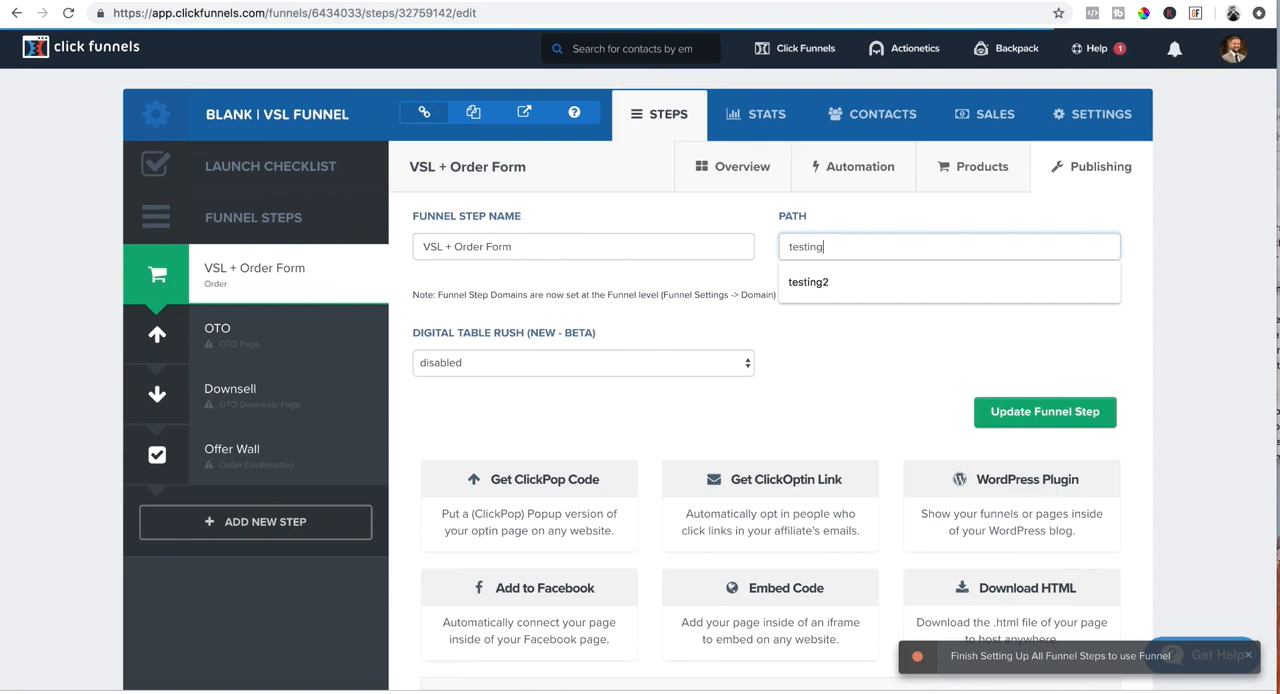
type("1")
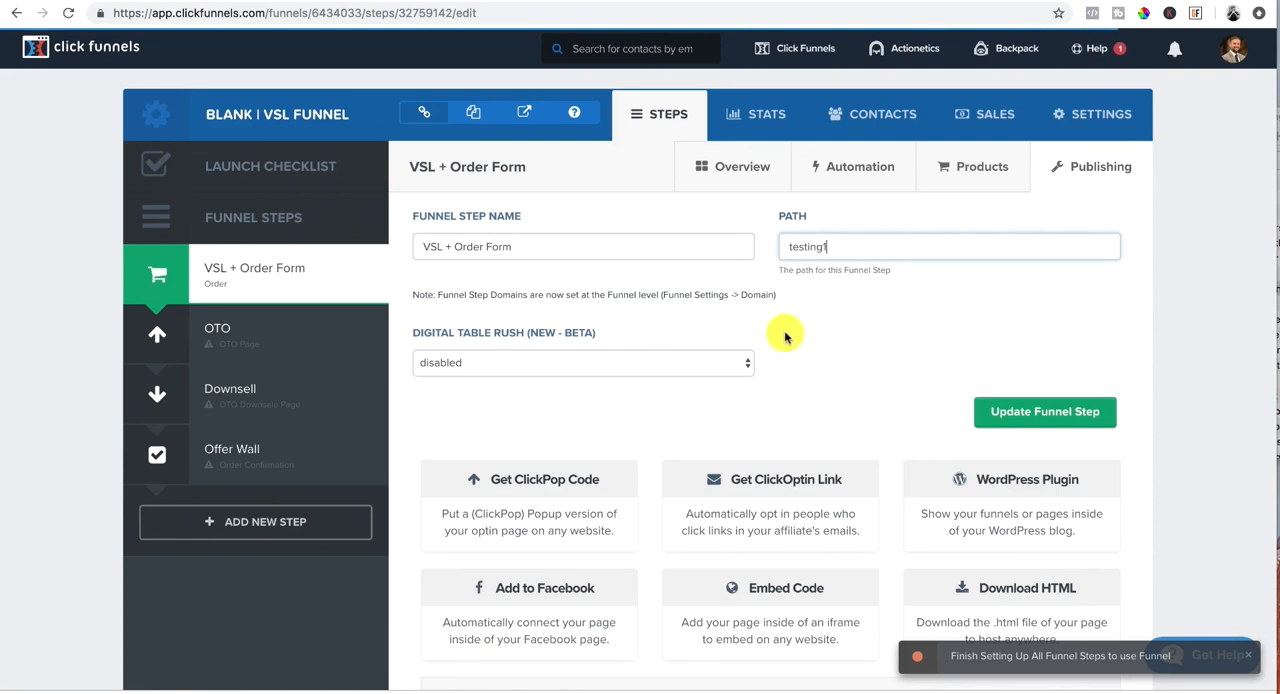
scroll(800, 333, "down", 2)
scroll(808, 331, "up", 2)
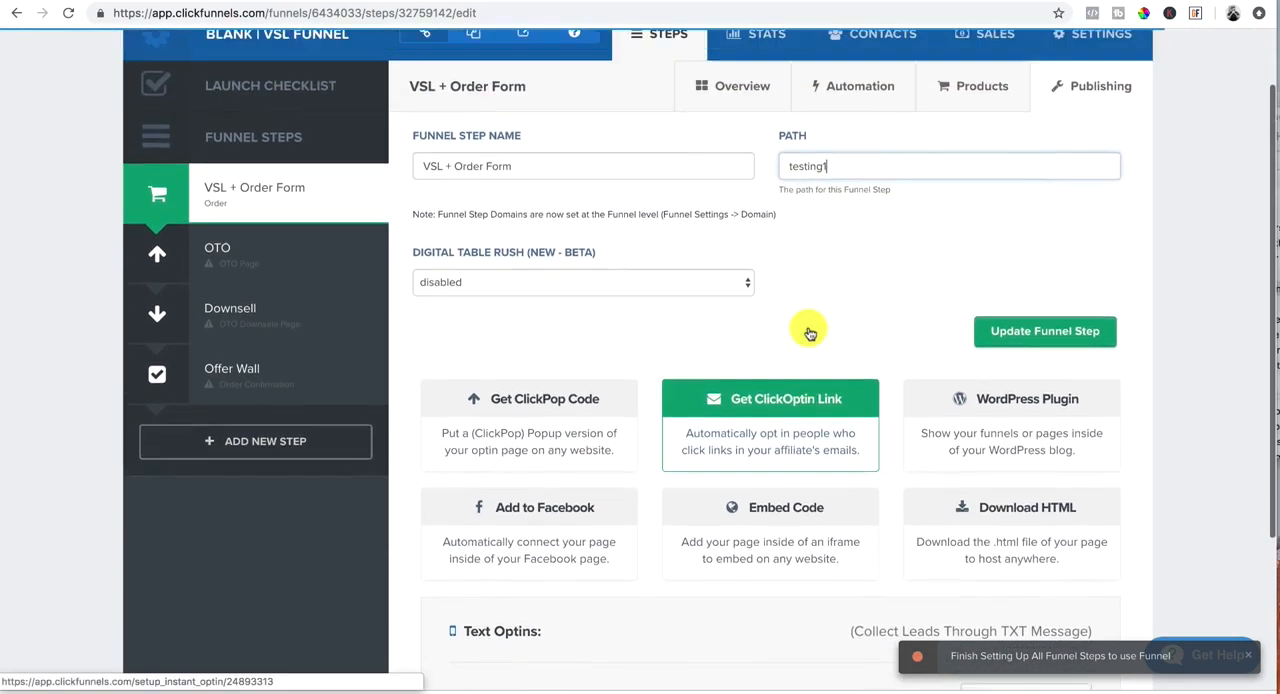
scroll(918, 338, "down", 5)
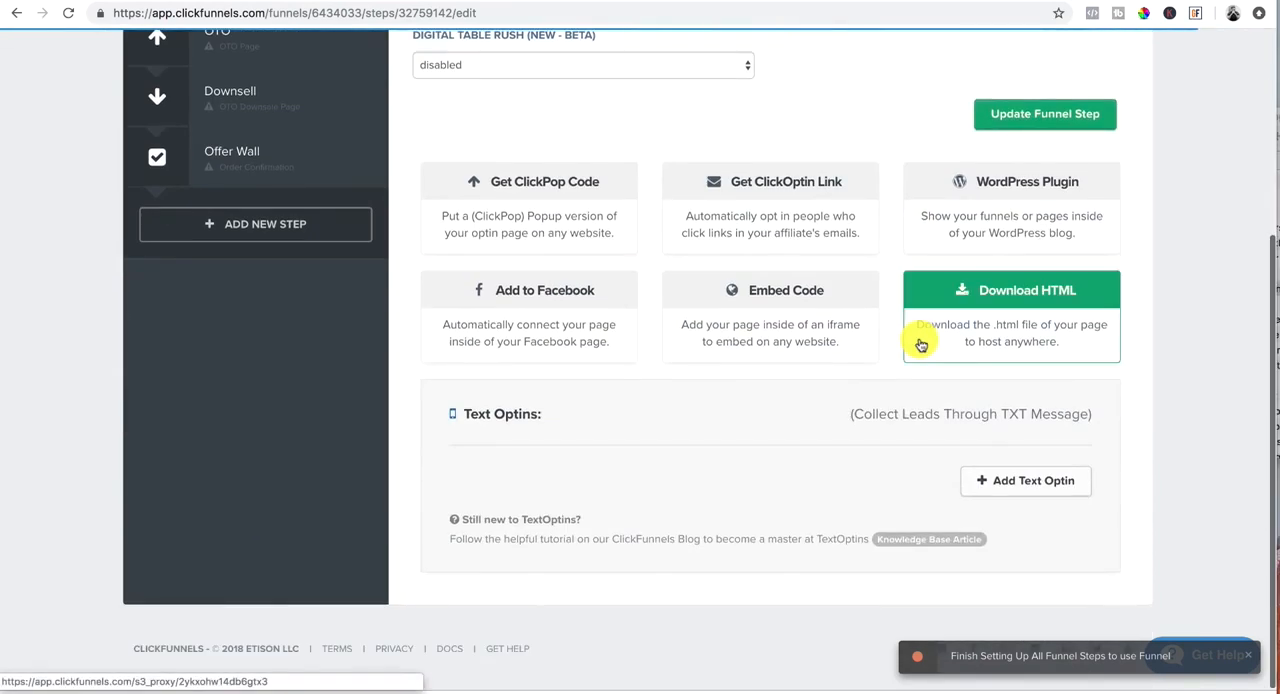
scroll(917, 340, "up", 5)
left_click(1041, 417)
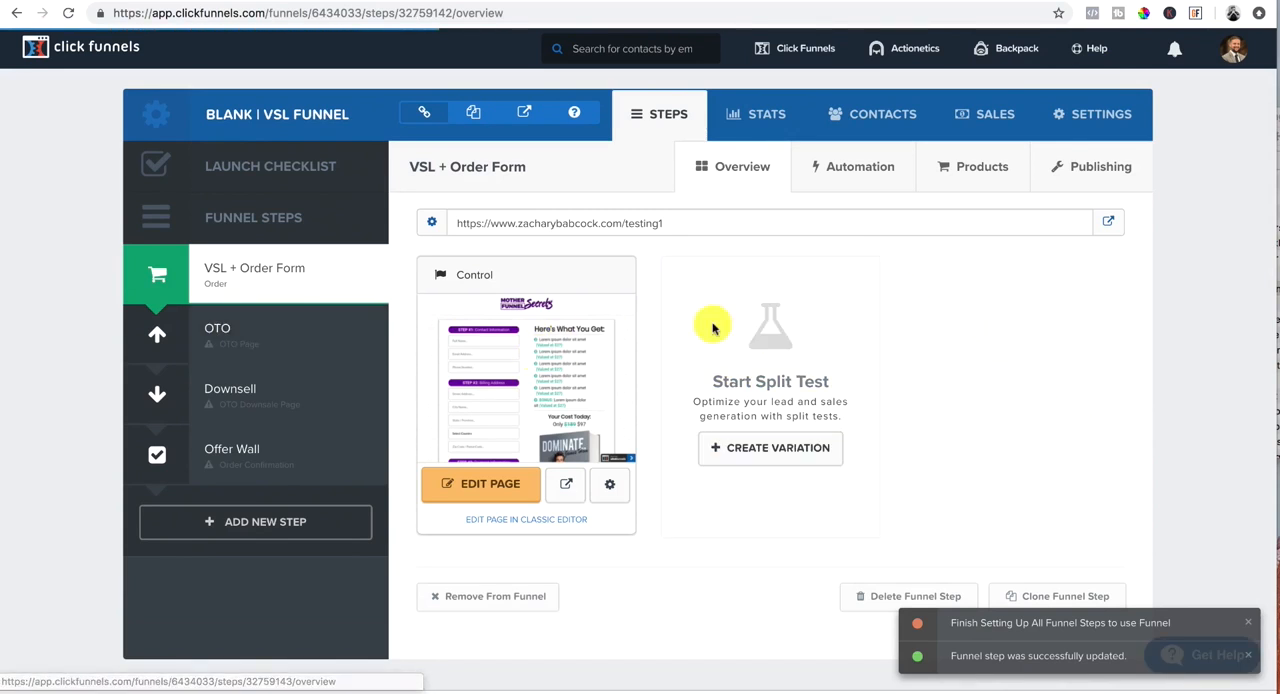
Step: Start a new product for the VSL + Order Form step, named Bootcamp (Limited Black Friday Discount)
left_click(975, 168)
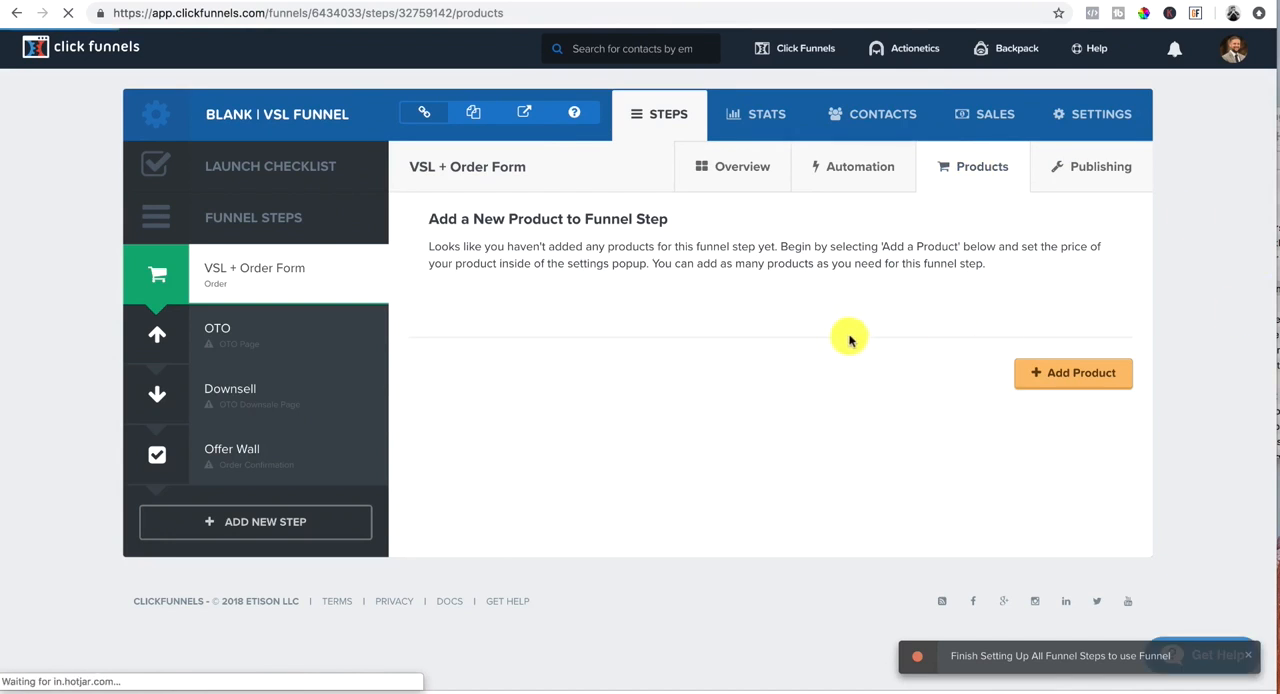
left_click(1082, 378)
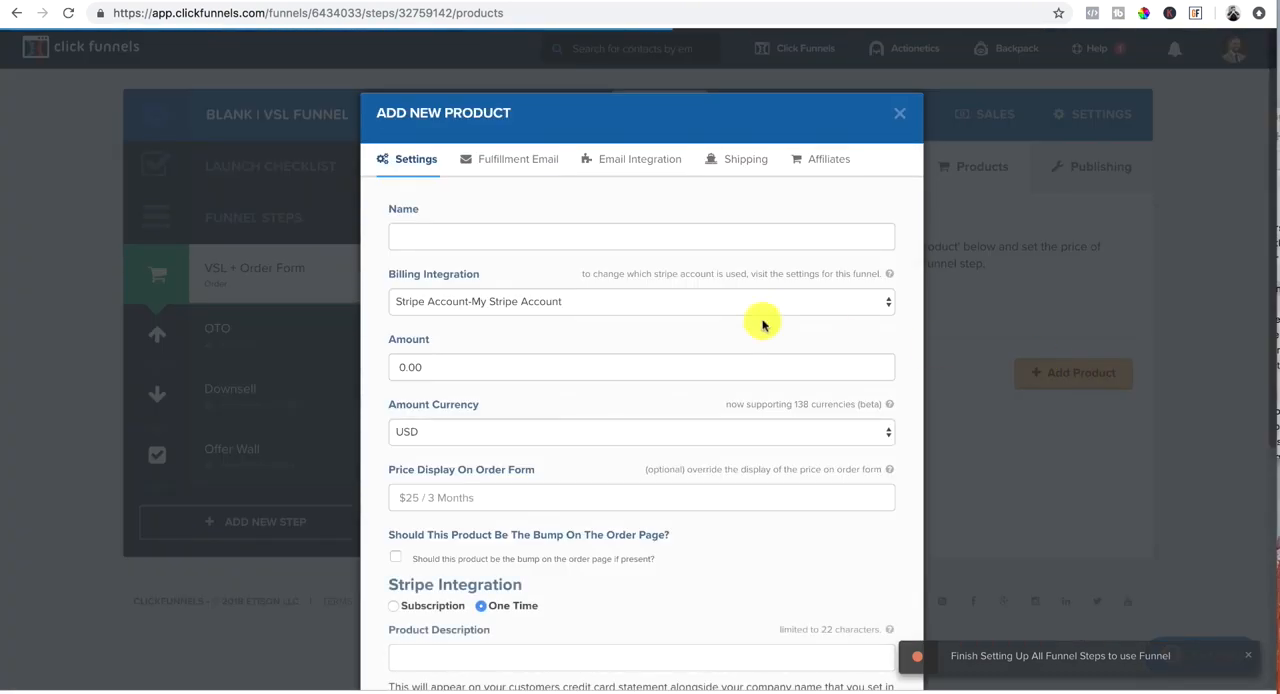
left_click(430, 237)
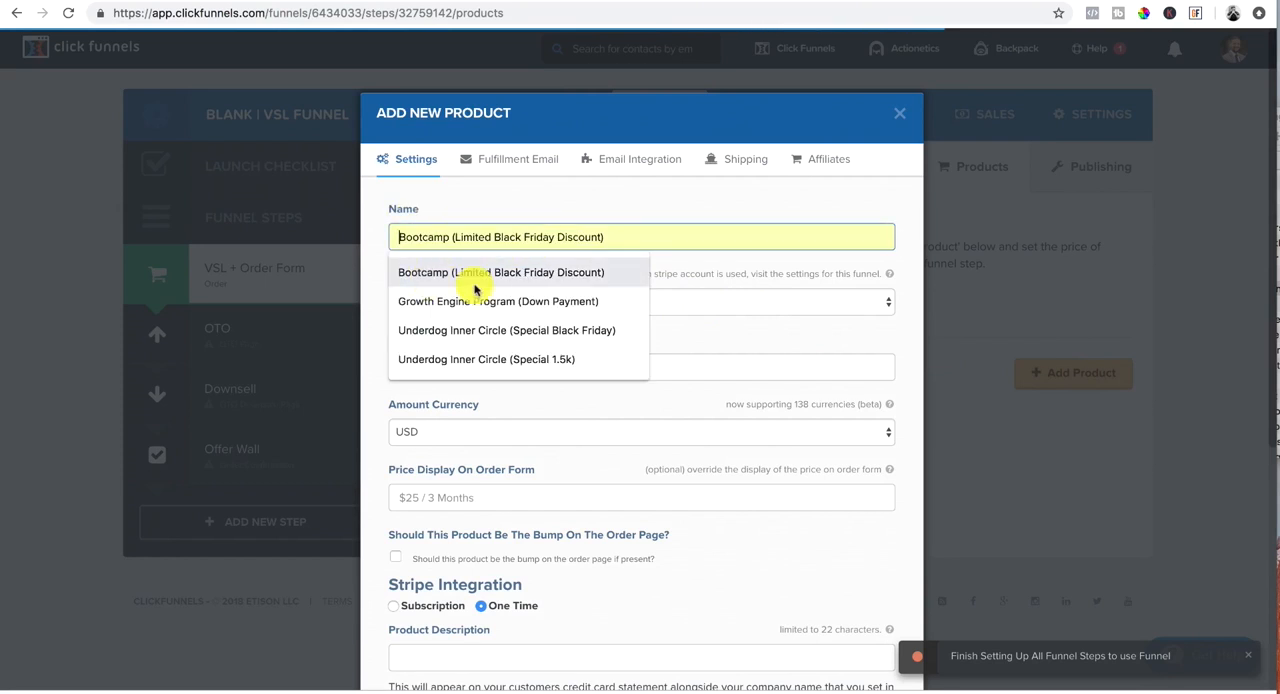
left_click(472, 273)
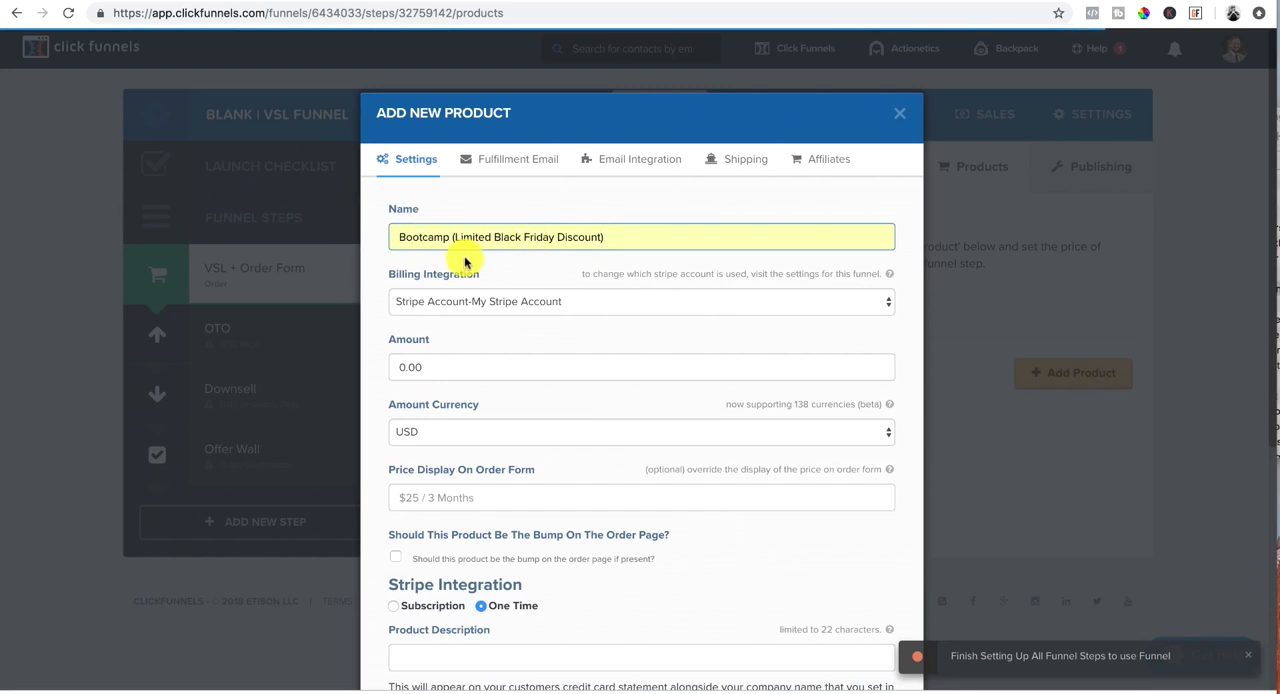
Step: Set the new product's amount to 197.00 with USD as the currency
scroll(613, 246, "down", 1)
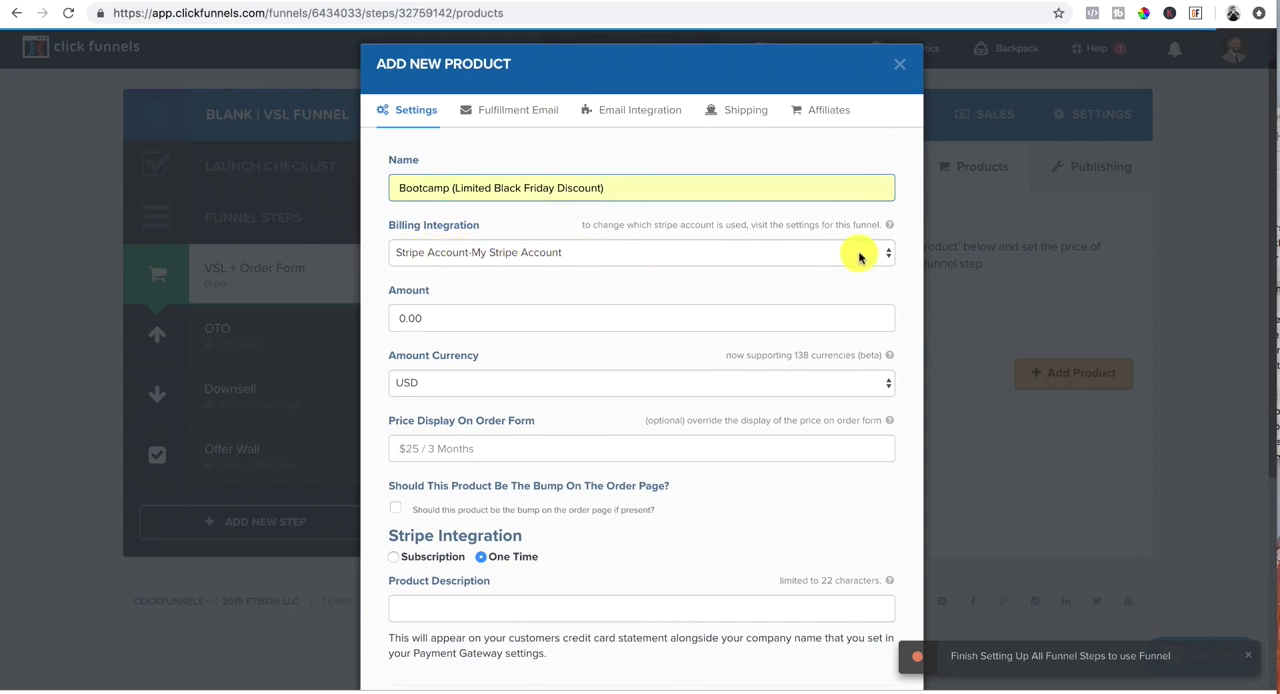
left_click(429, 318)
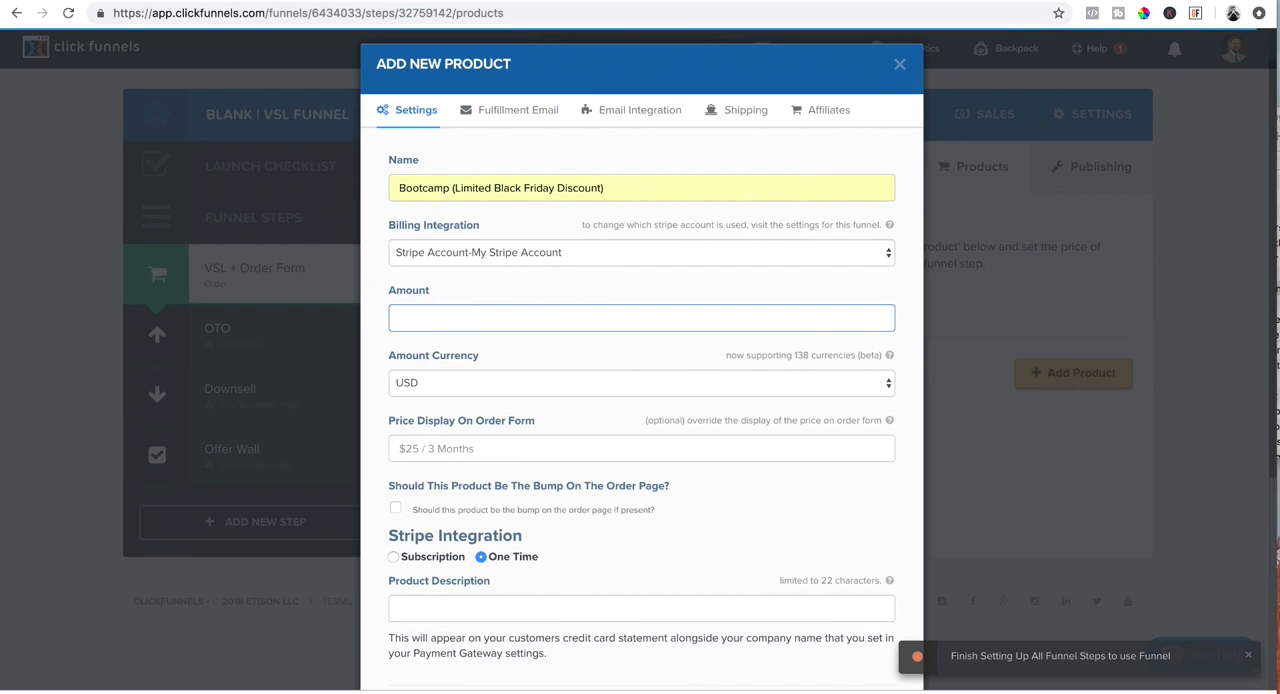
type("197.00")
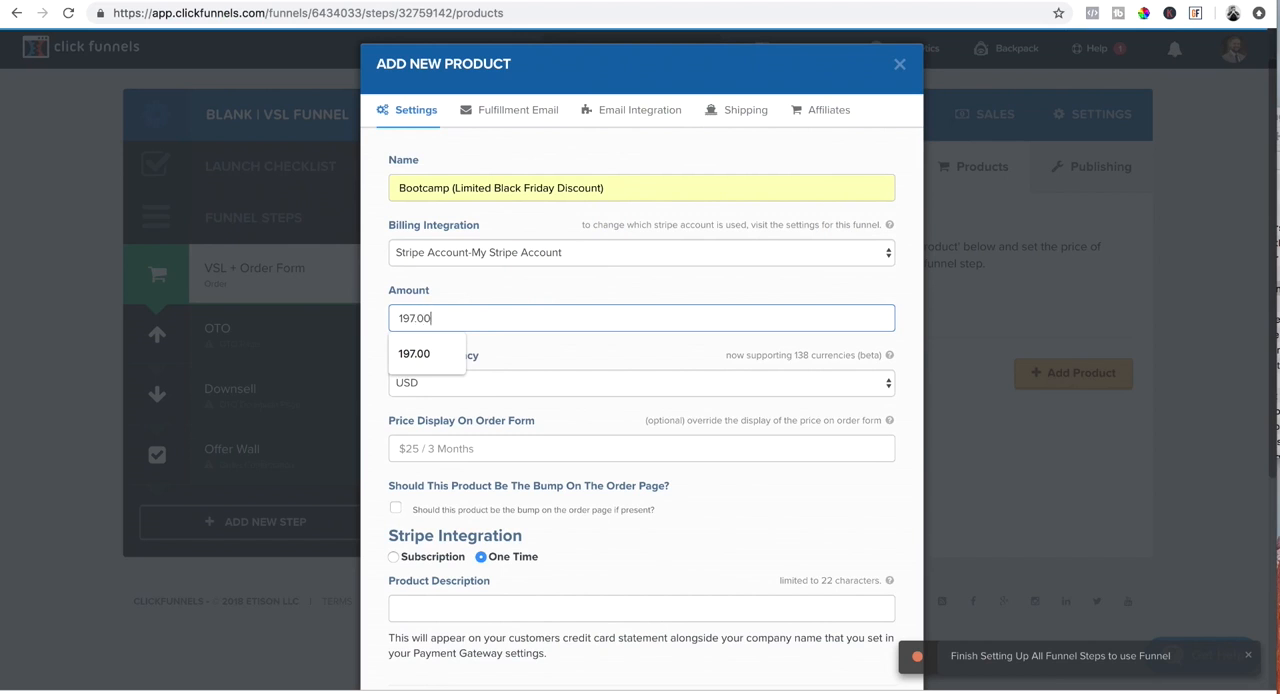
left_click(418, 352)
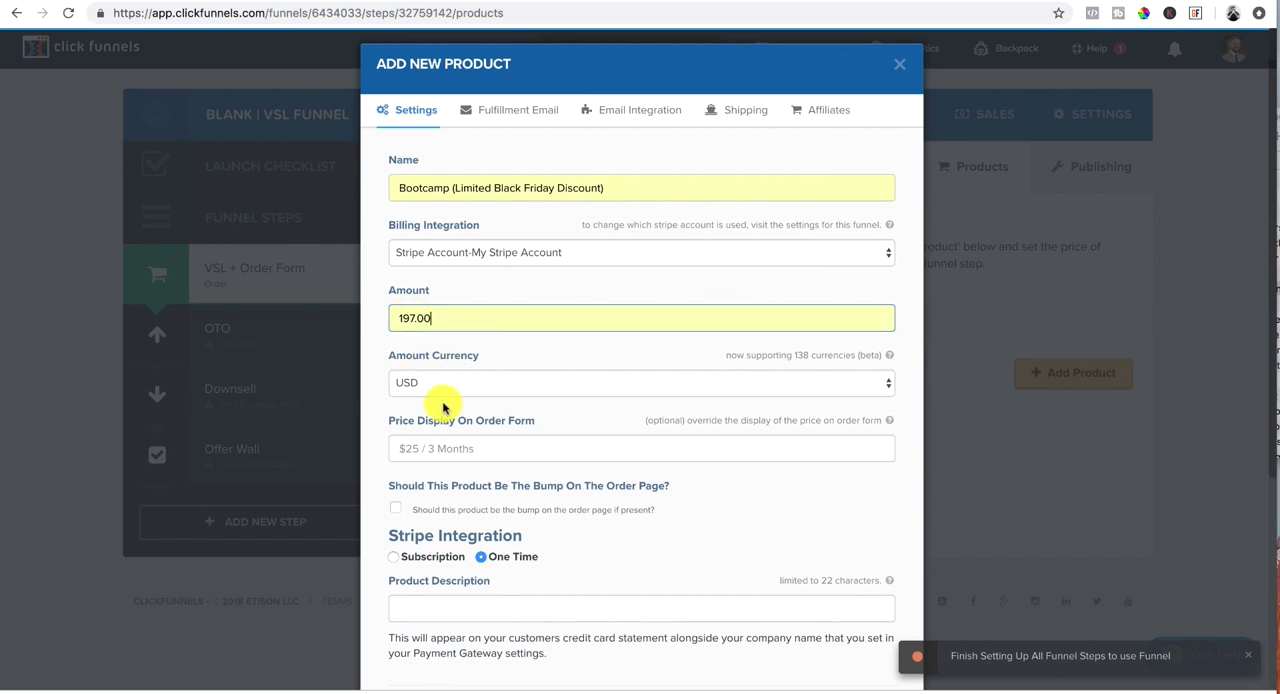
left_click(868, 388)
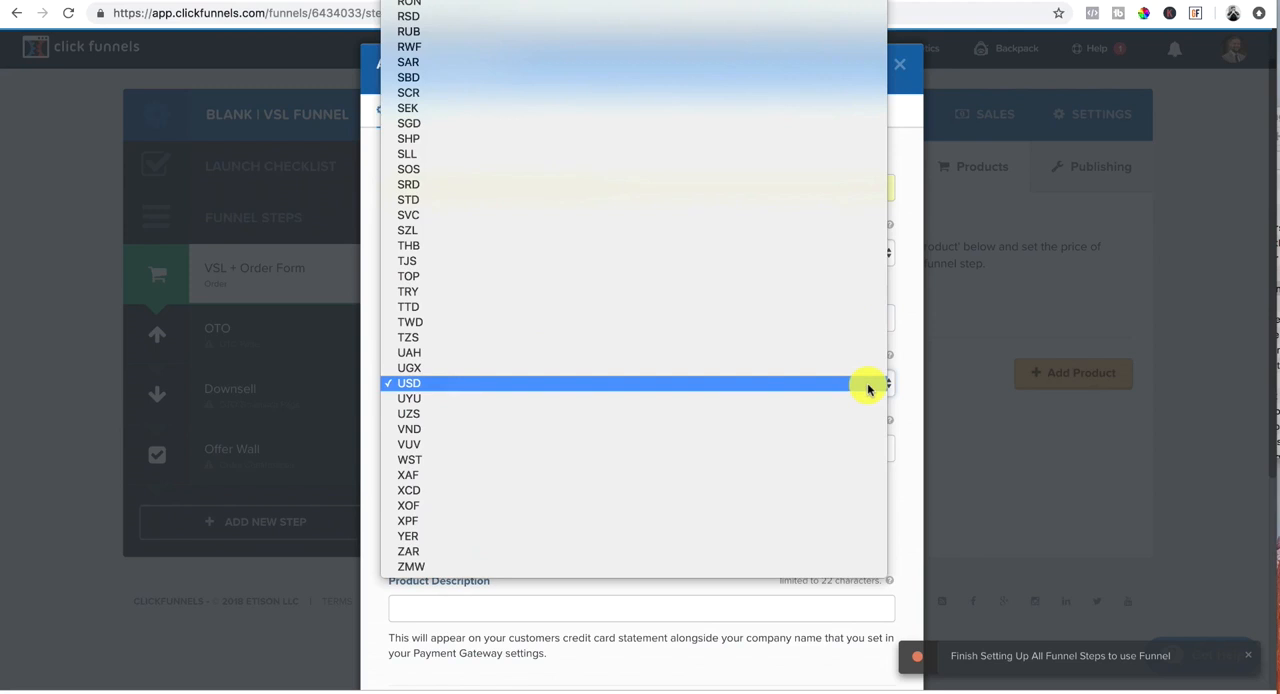
left_click(404, 388)
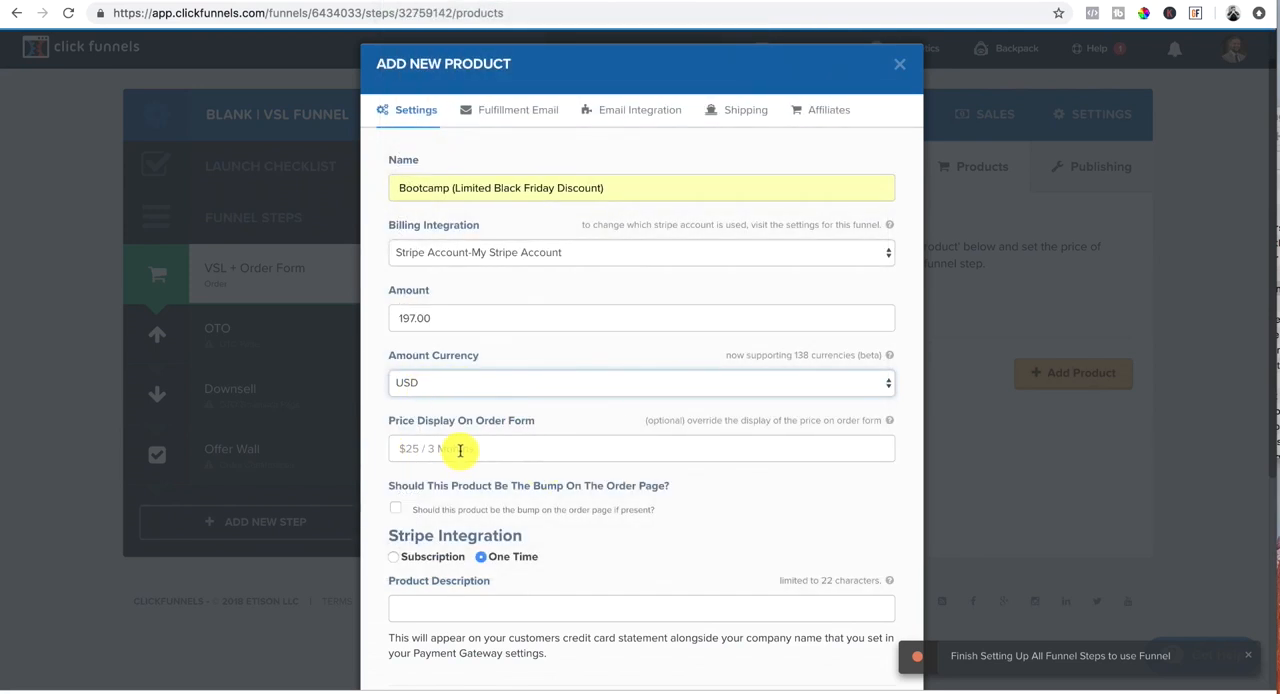
Step: Set the product description for the Stripe integration to Inner Circle (Promo)
scroll(456, 449, "down", 2)
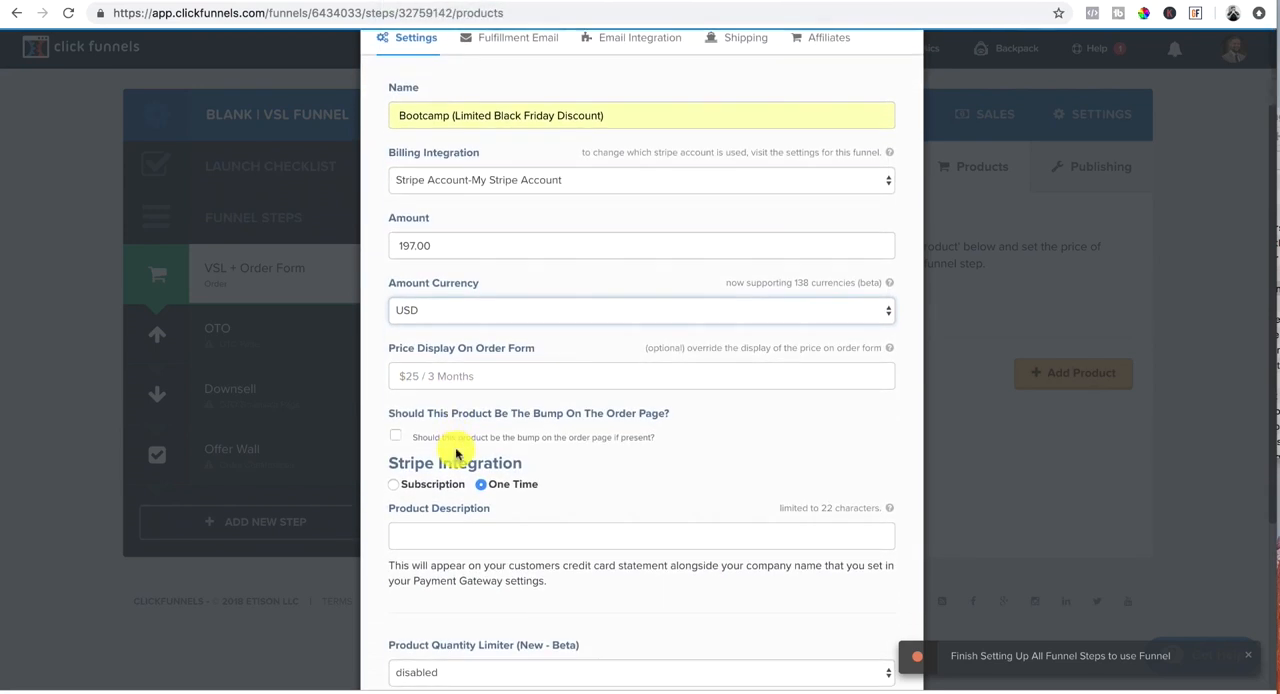
scroll(484, 358, "down", 1)
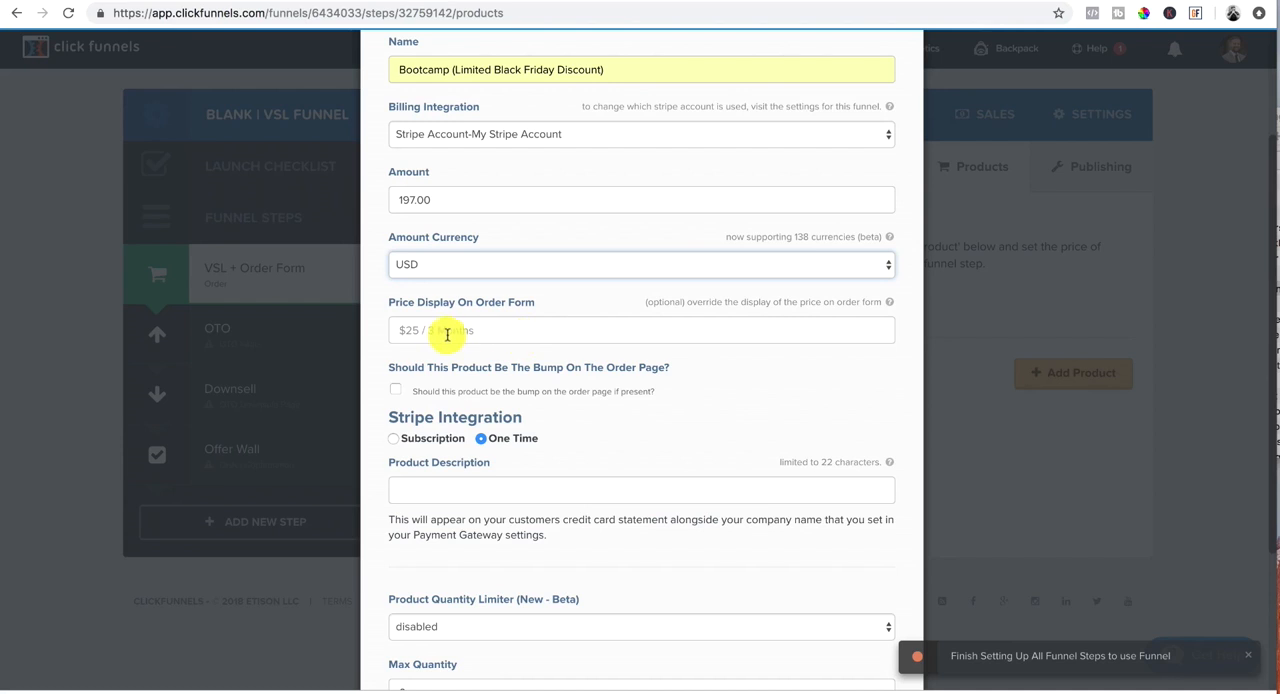
scroll(730, 350, "down", 2)
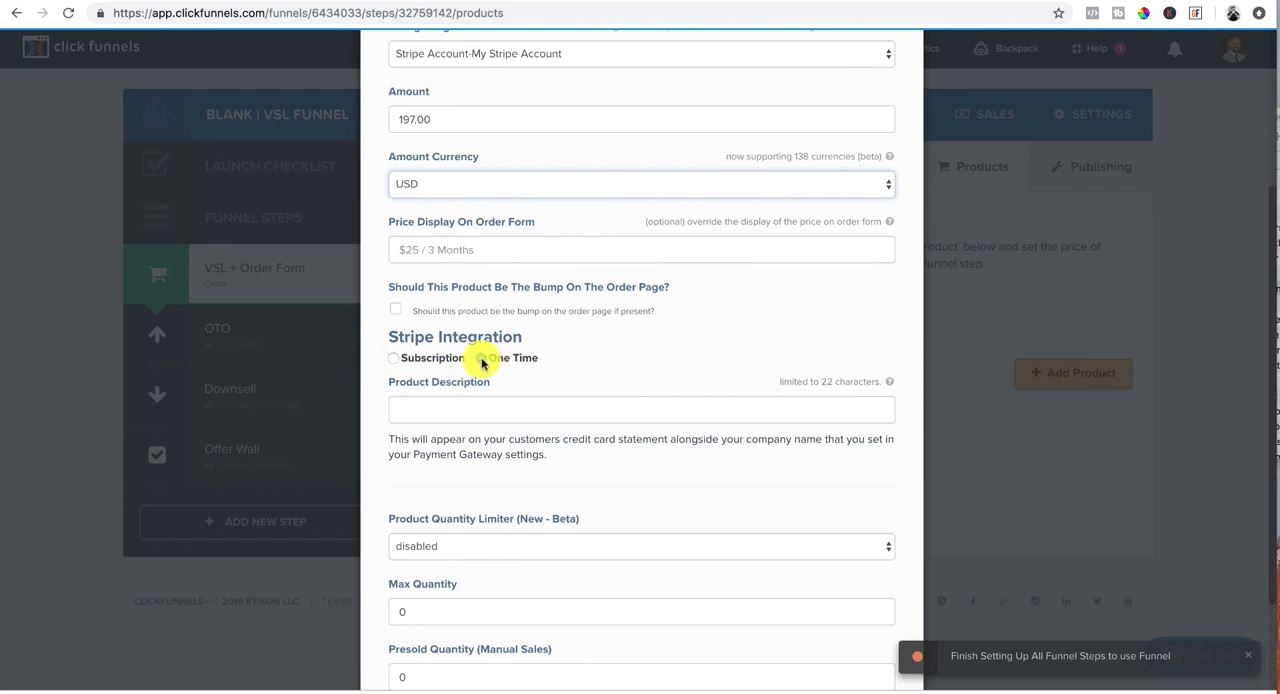
scroll(500, 360, "down", 1)
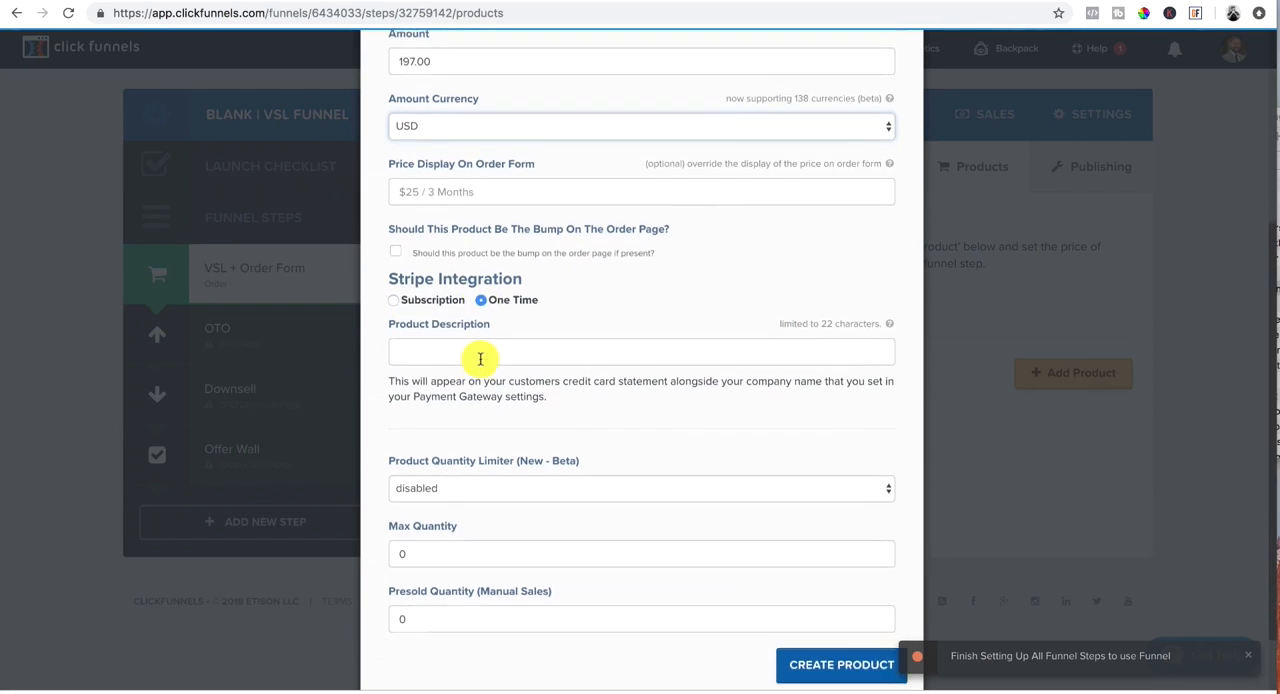
left_click(450, 340)
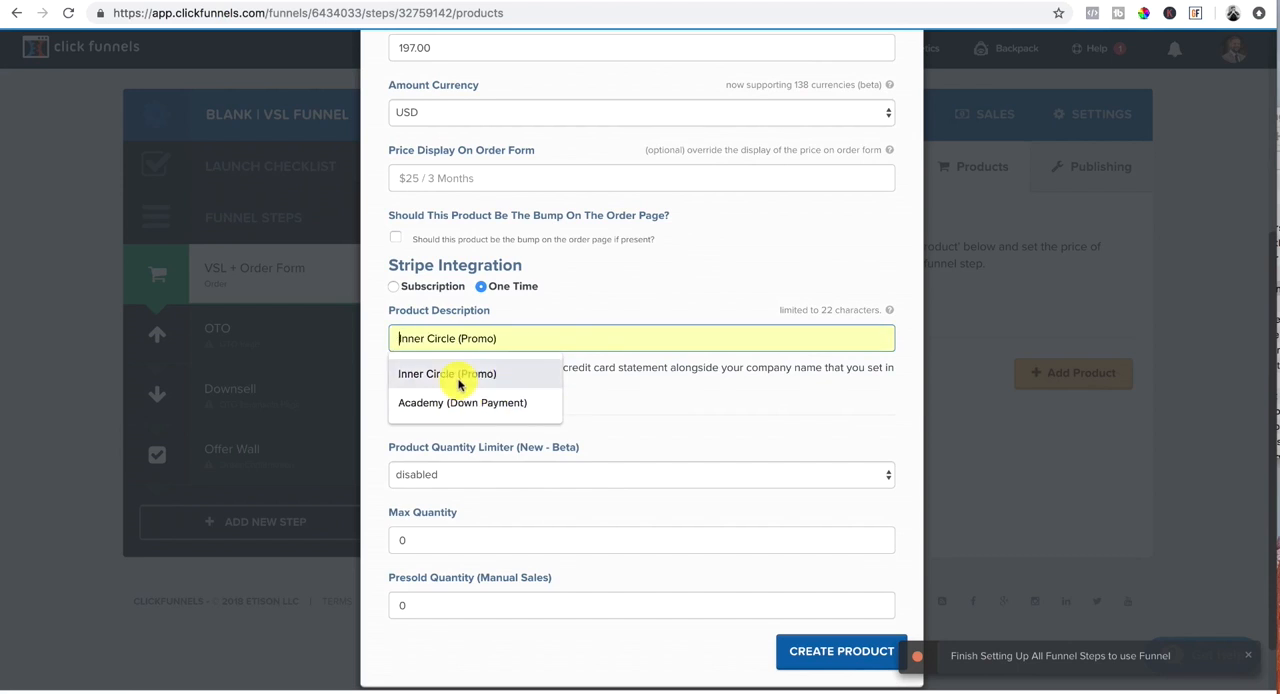
left_click(458, 374)
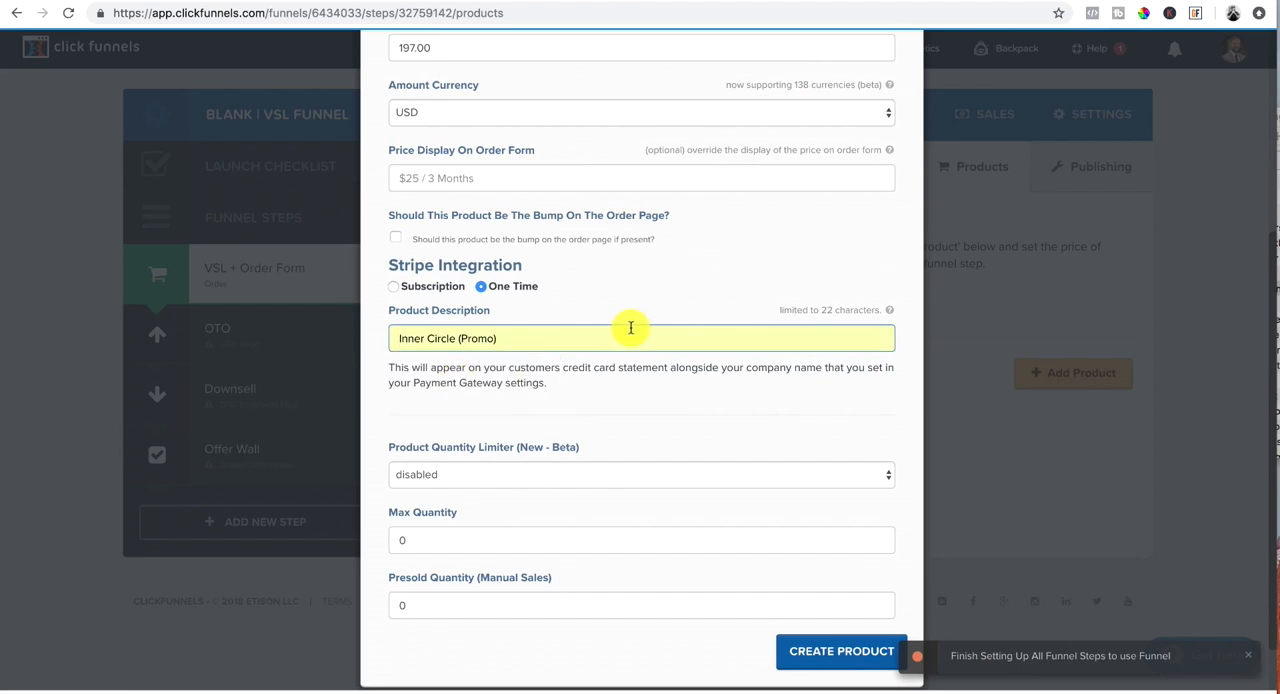
Step: Clear the default subject line of the new product's fulfillment email
scroll(631, 330, "down", 1)
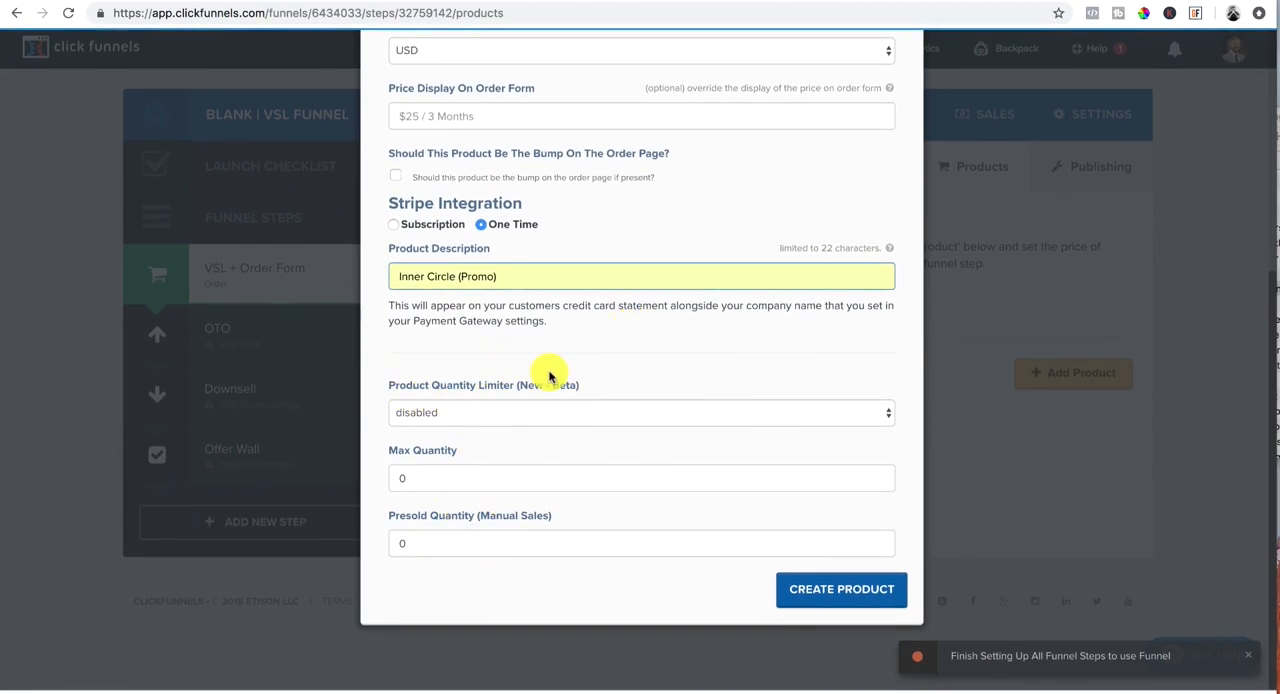
scroll(697, 472, "up", 6)
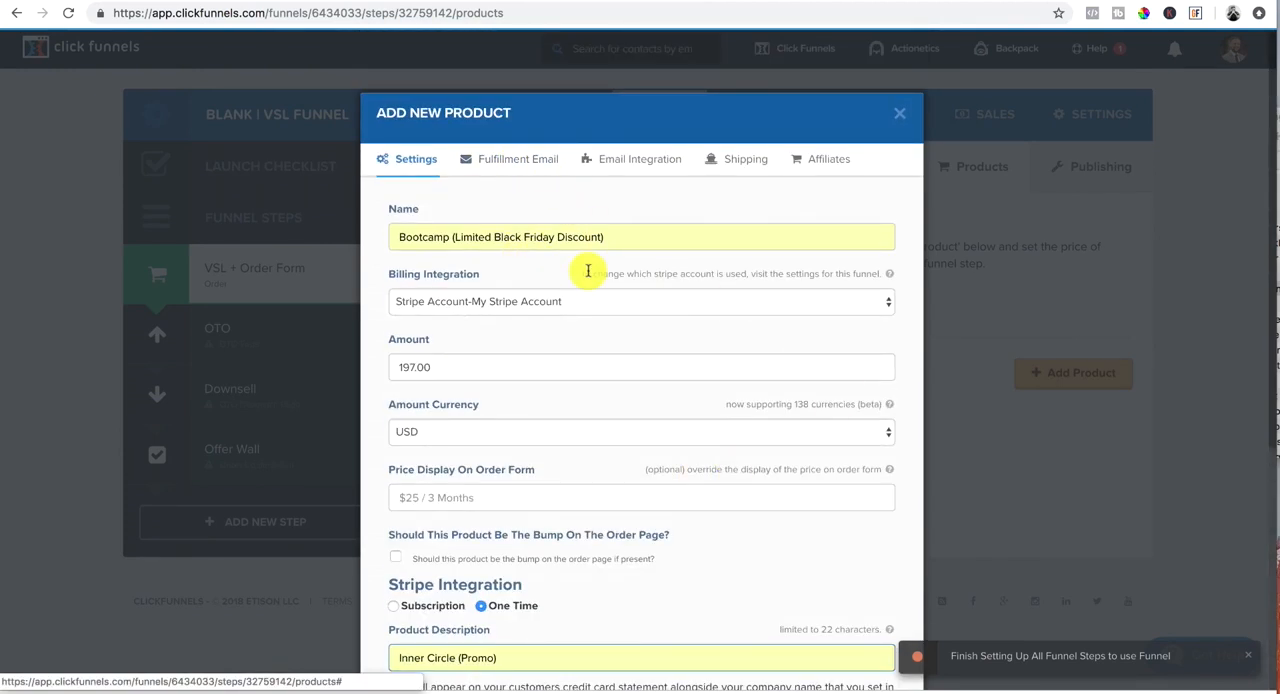
scroll(588, 270, "down", 6)
scroll(470, 140, "up", 6)
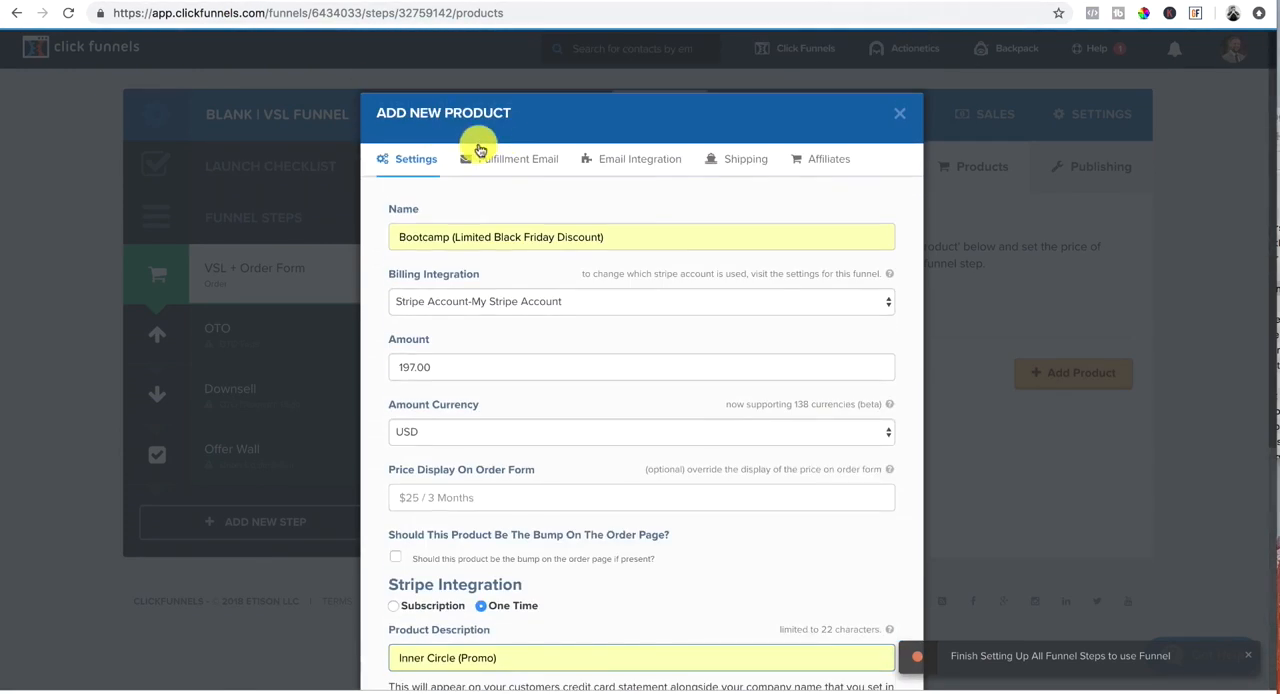
left_click(505, 162)
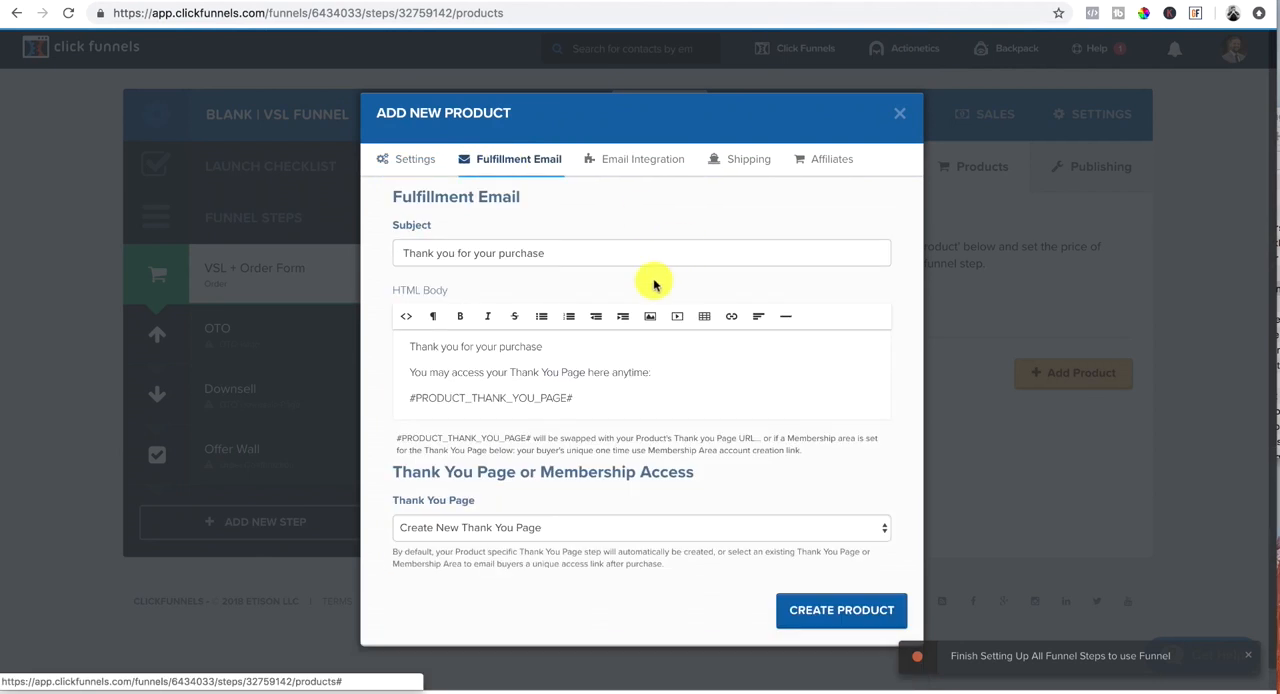
left_click(550, 253)
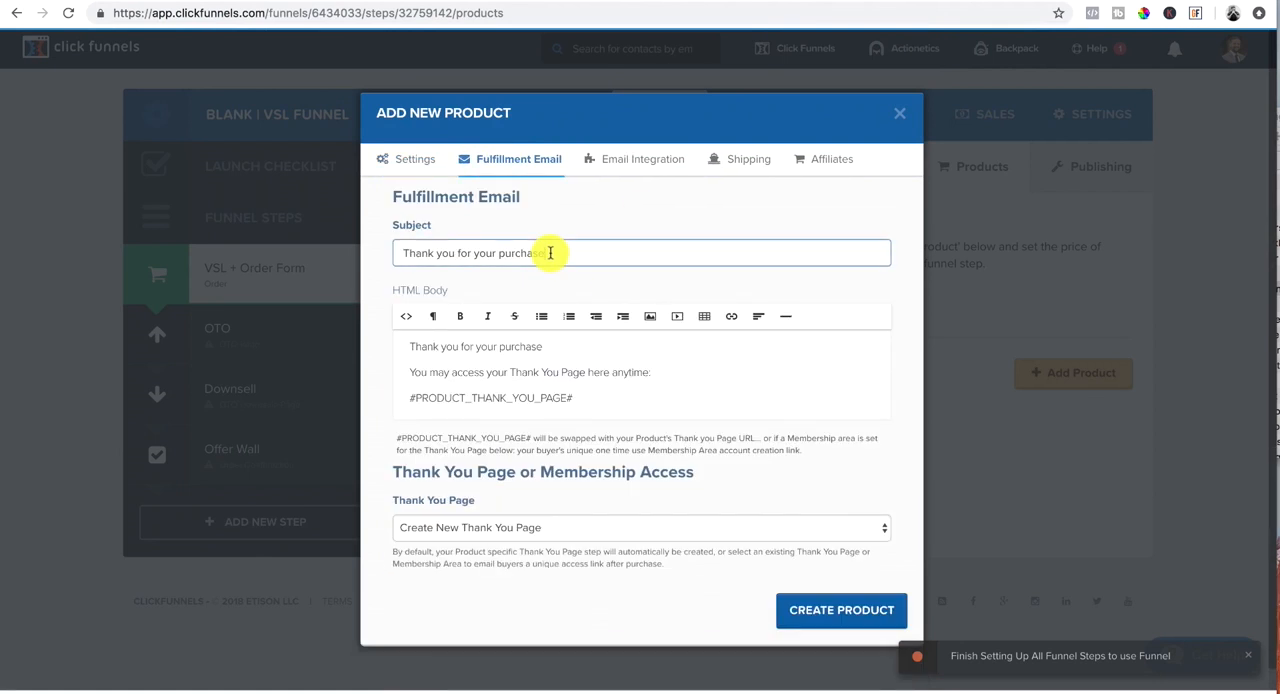
left_click_drag(550, 253, 355, 250)
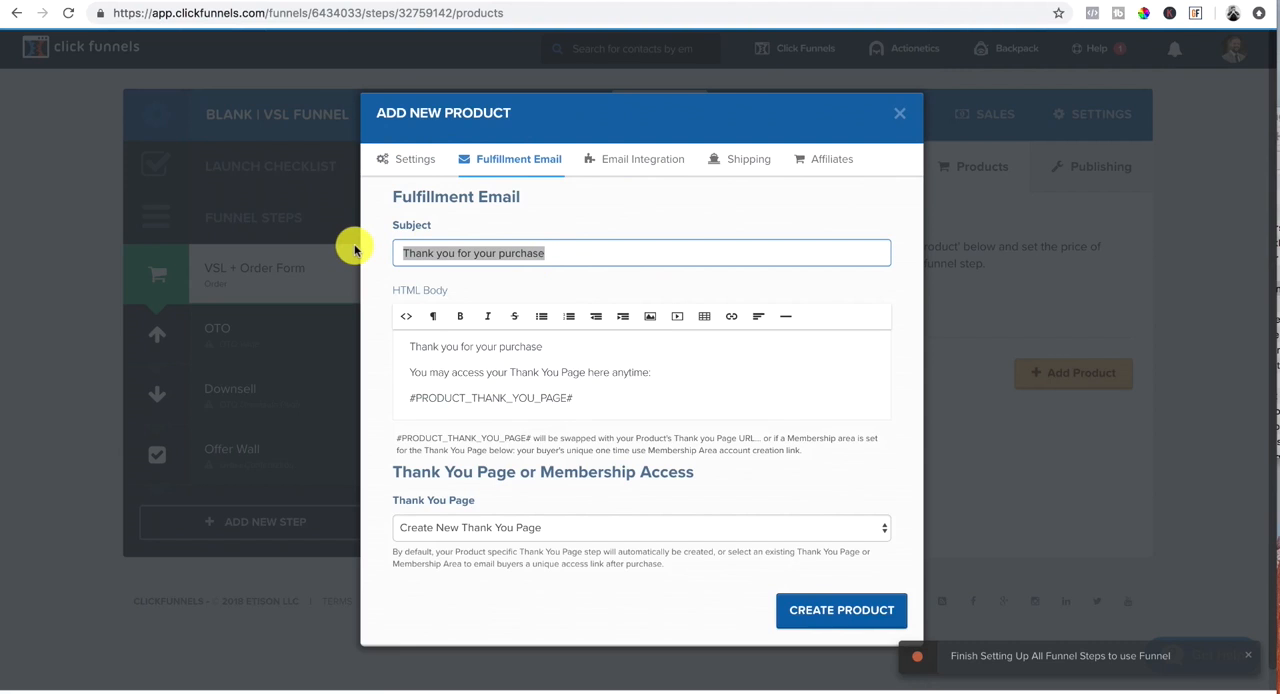
left_click_drag(543, 252, 369, 256)
key("BackSpace")
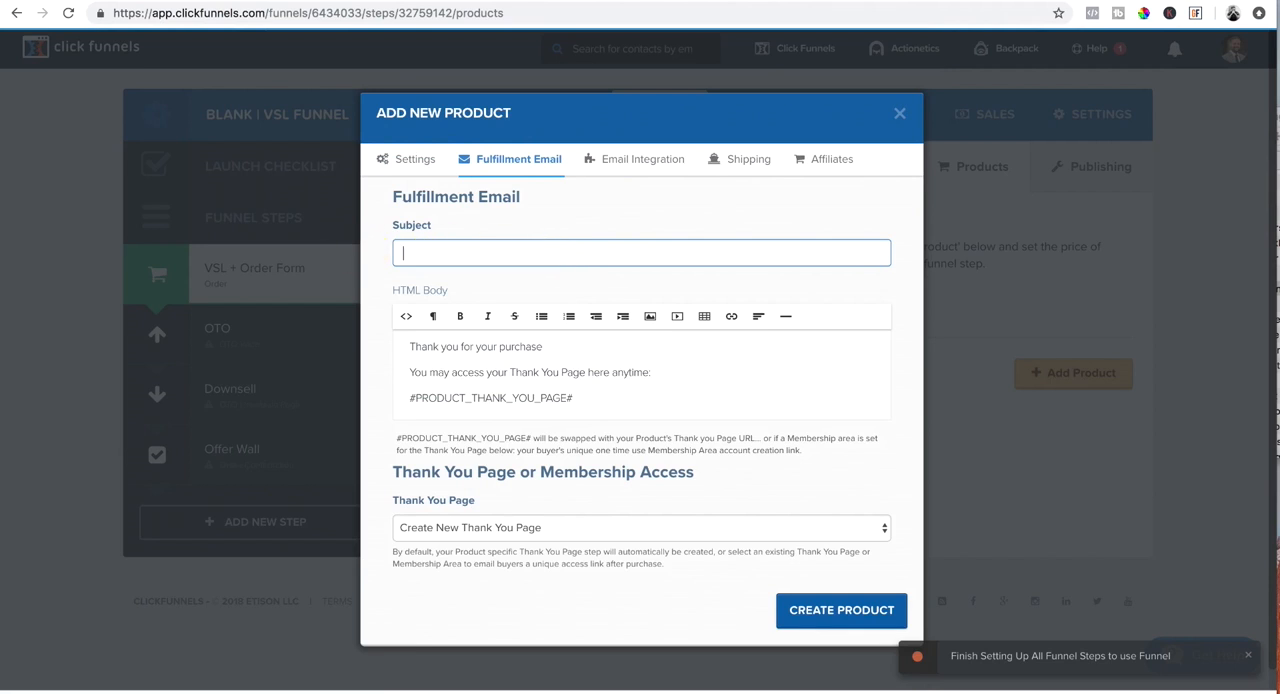
Step: Delete all the default text from the fulfillment email's HTML body
left_click(604, 401)
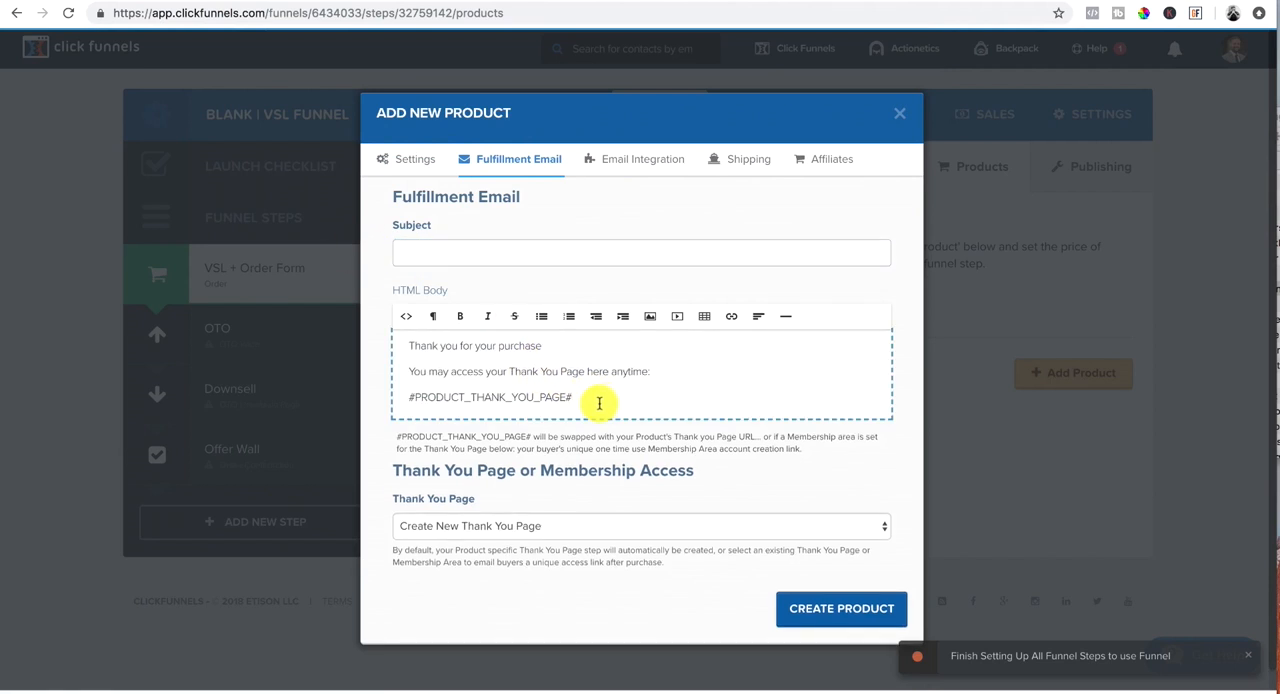
left_click_drag(599, 403, 402, 348)
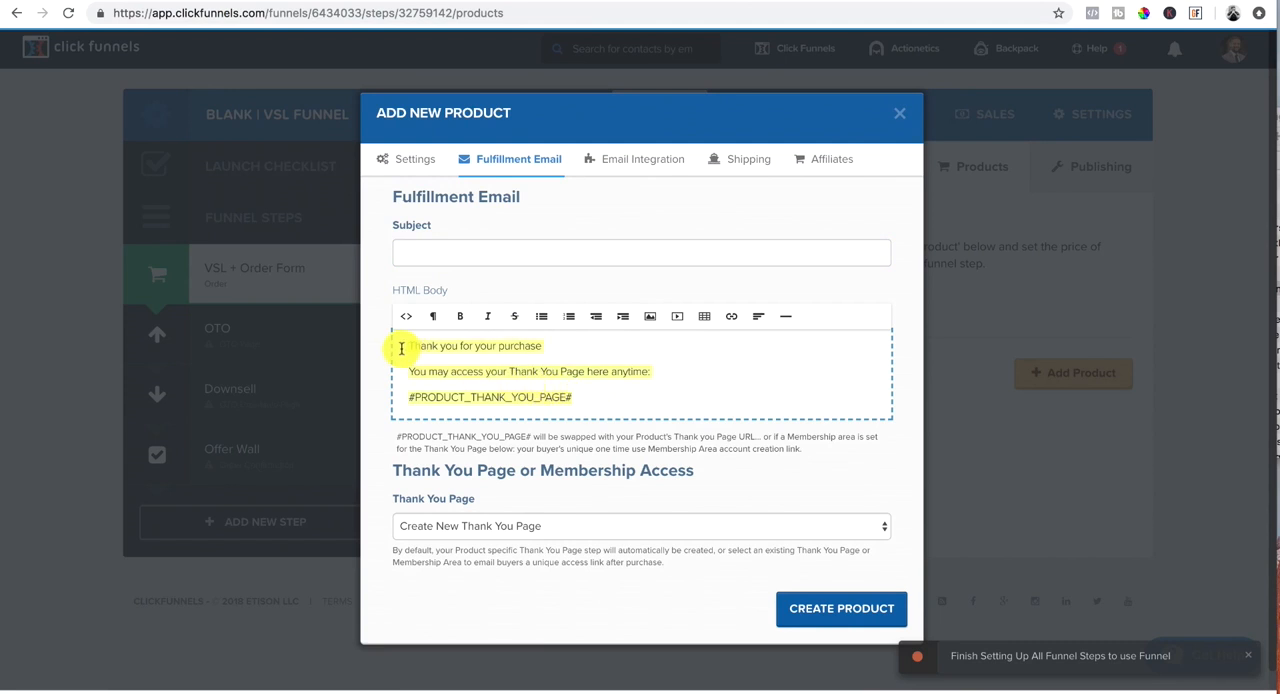
key("BackSpace")
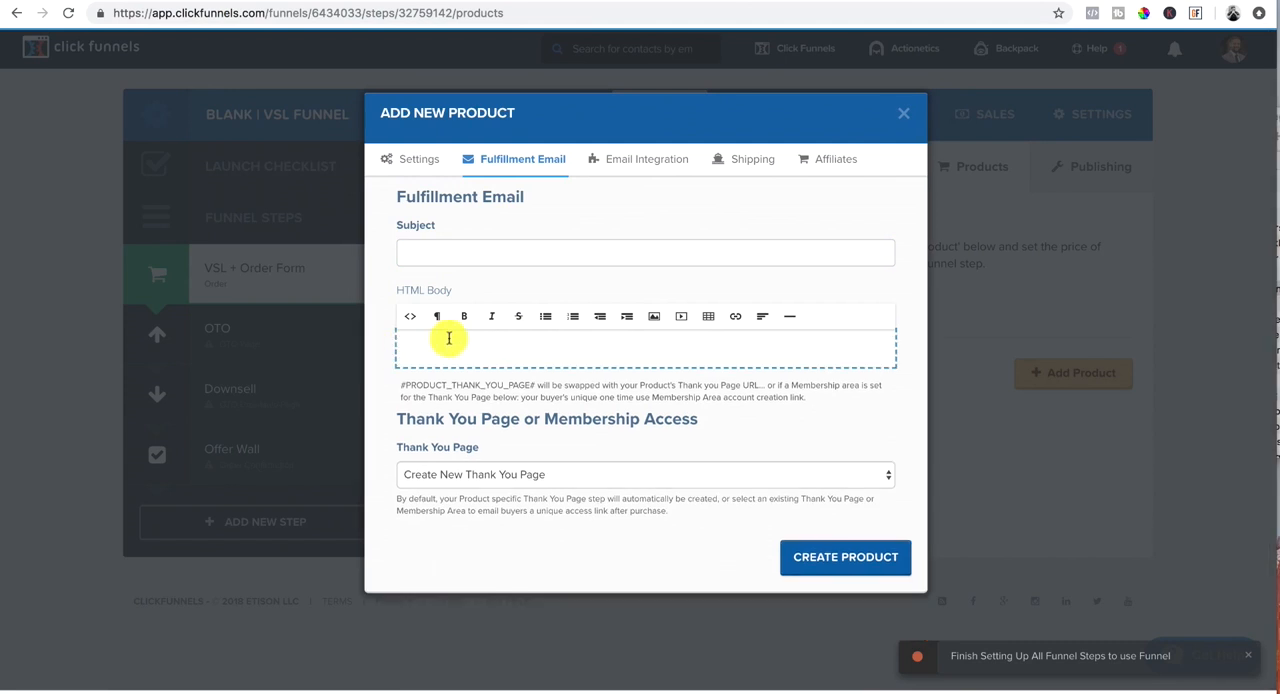
Step: Return to the new product's general settings and create the product
left_click(414, 163)
scroll(771, 429, "down", 5)
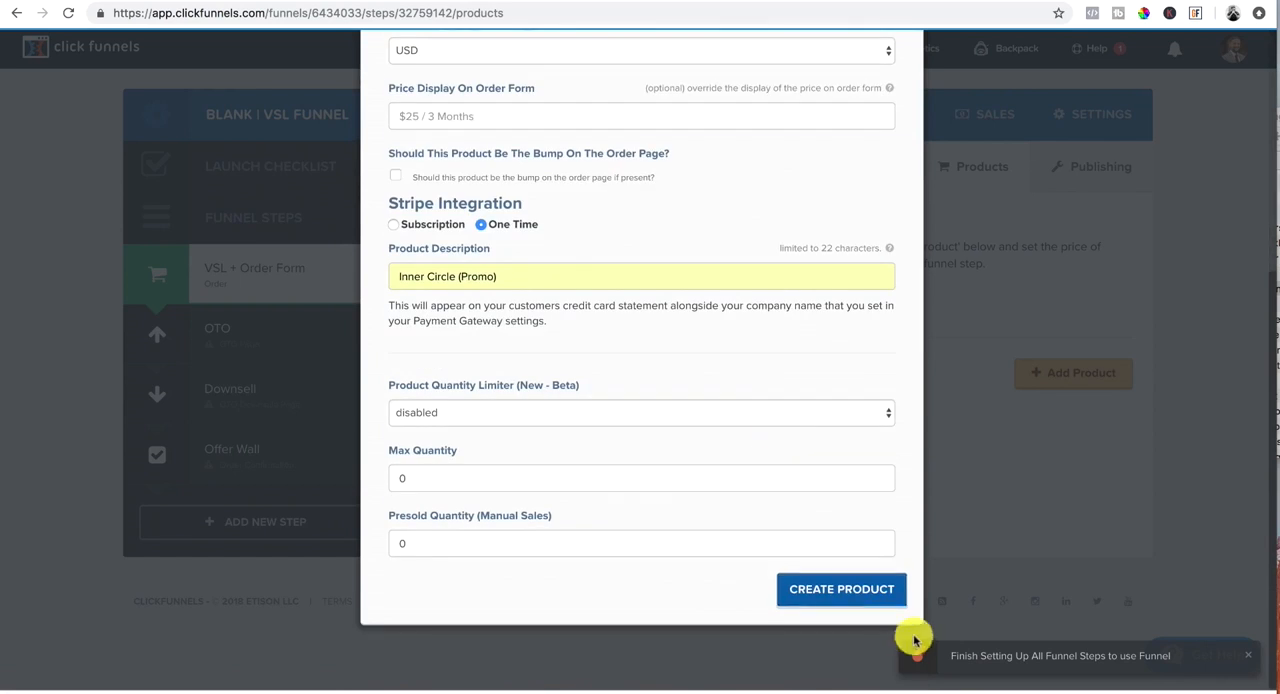
left_click(868, 596)
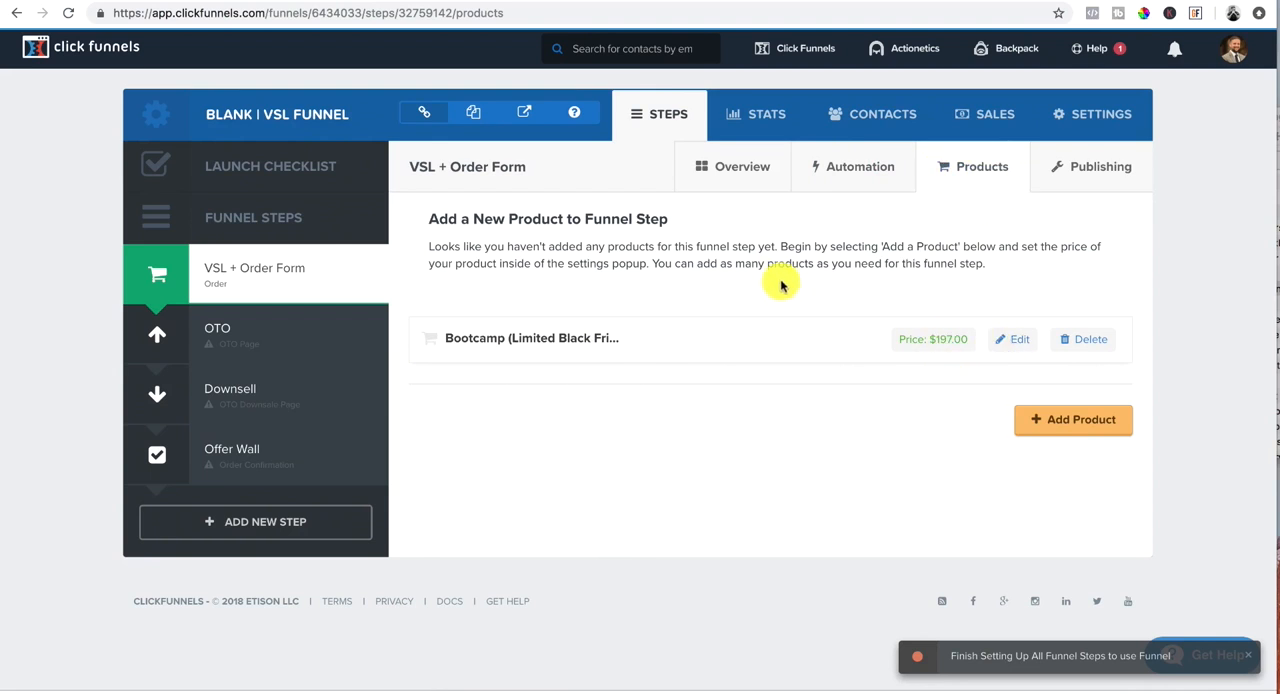
Step: Open the VSL + Order Form page for editing and delete its logo header and order form sections
left_click(745, 172)
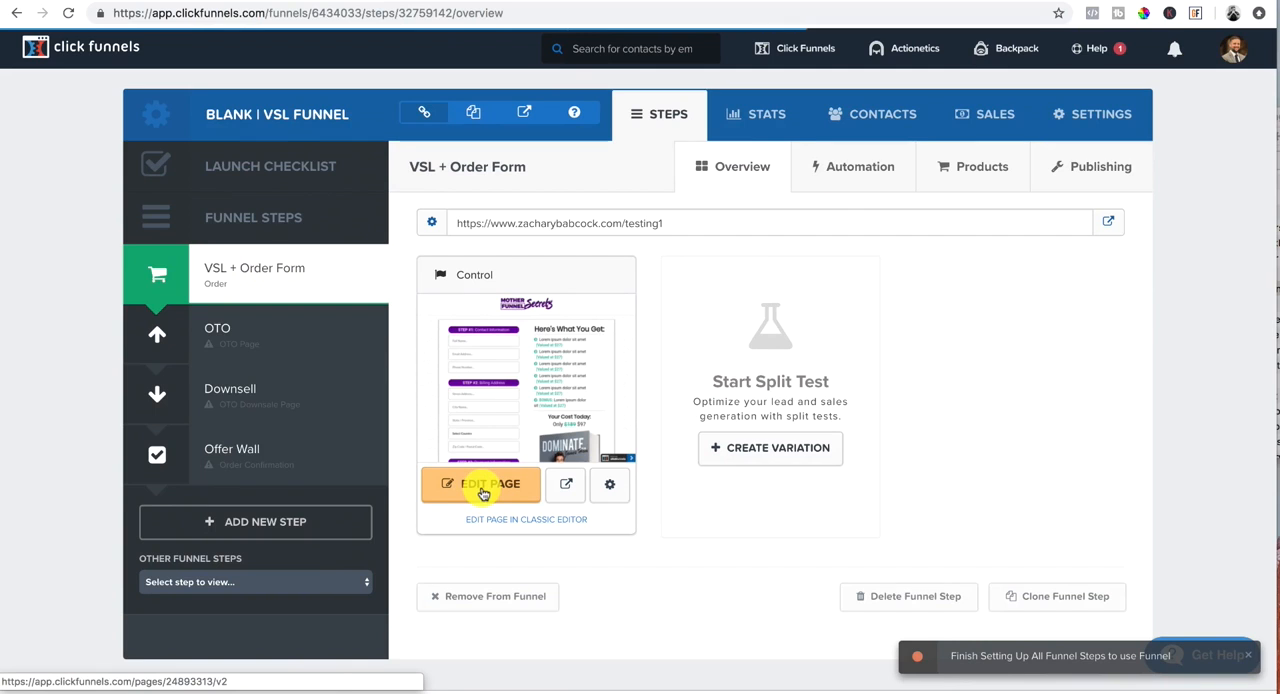
left_click(483, 493)
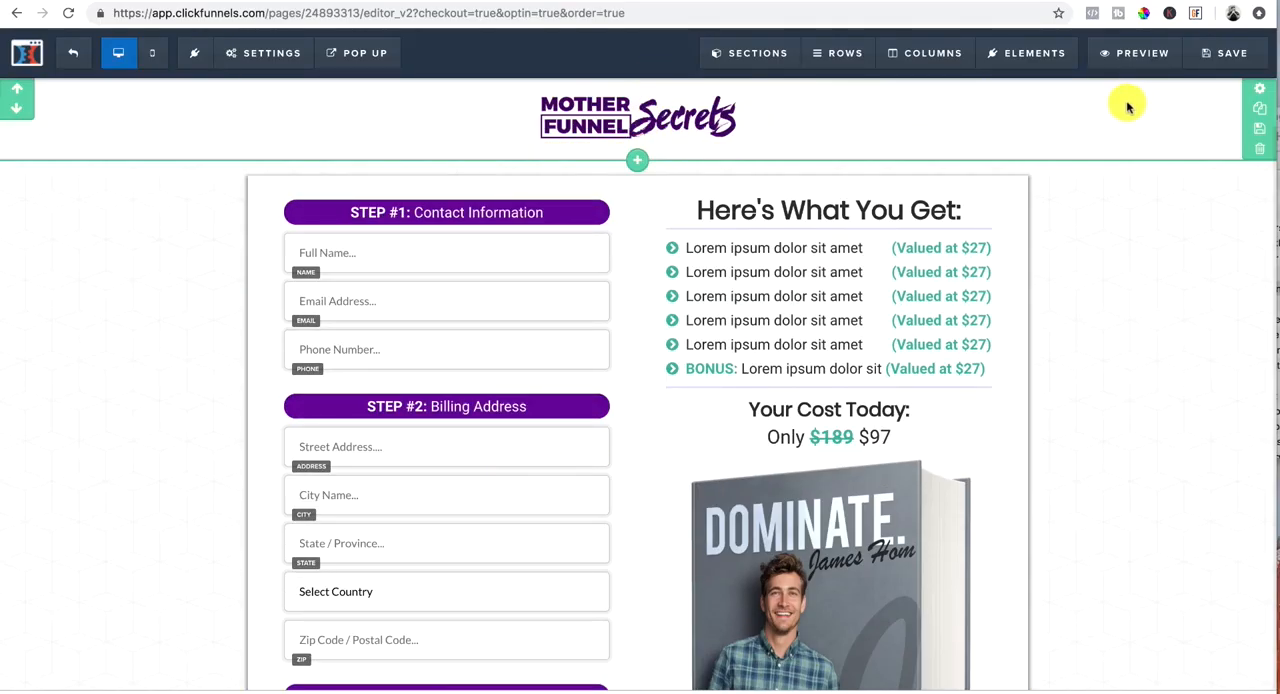
left_click(1260, 149)
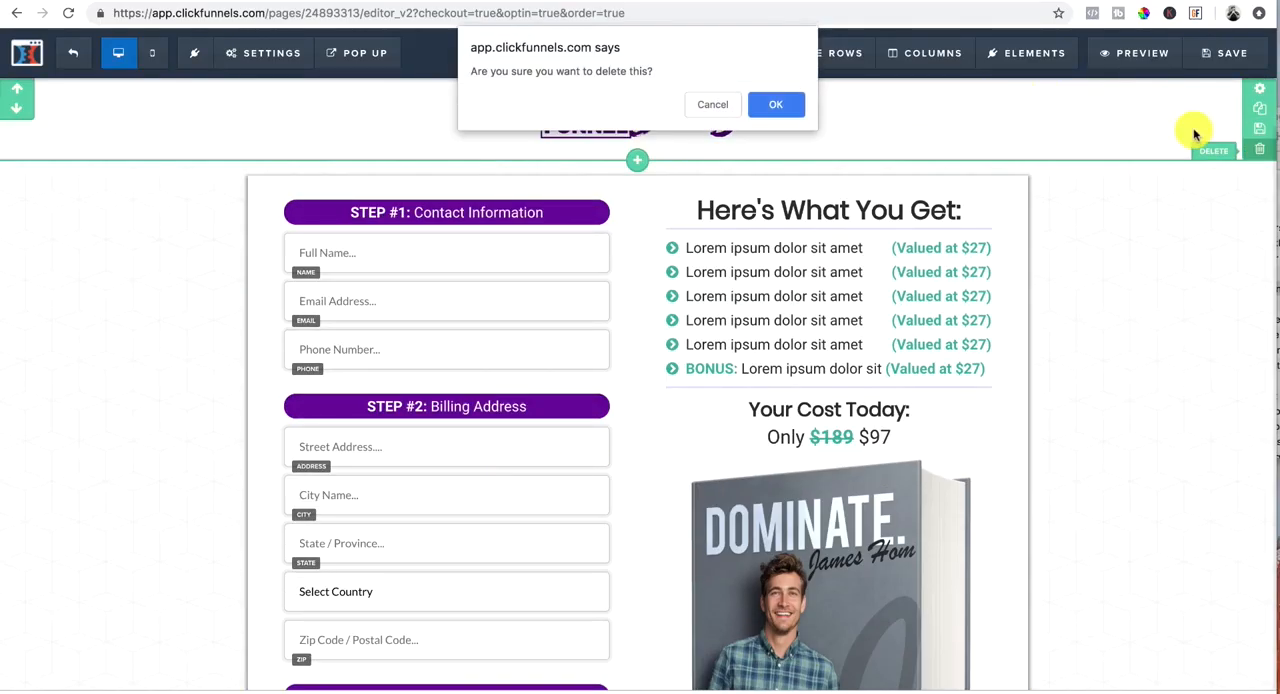
left_click(776, 105)
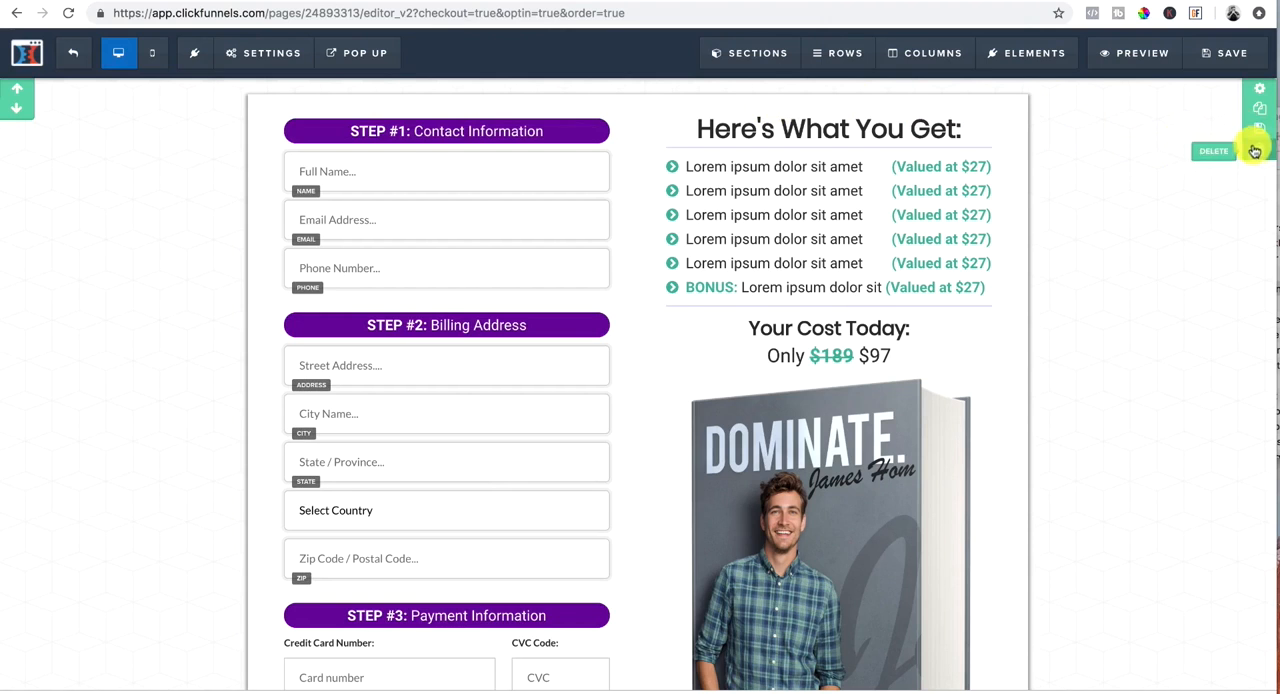
left_click(1255, 150)
left_click(772, 105)
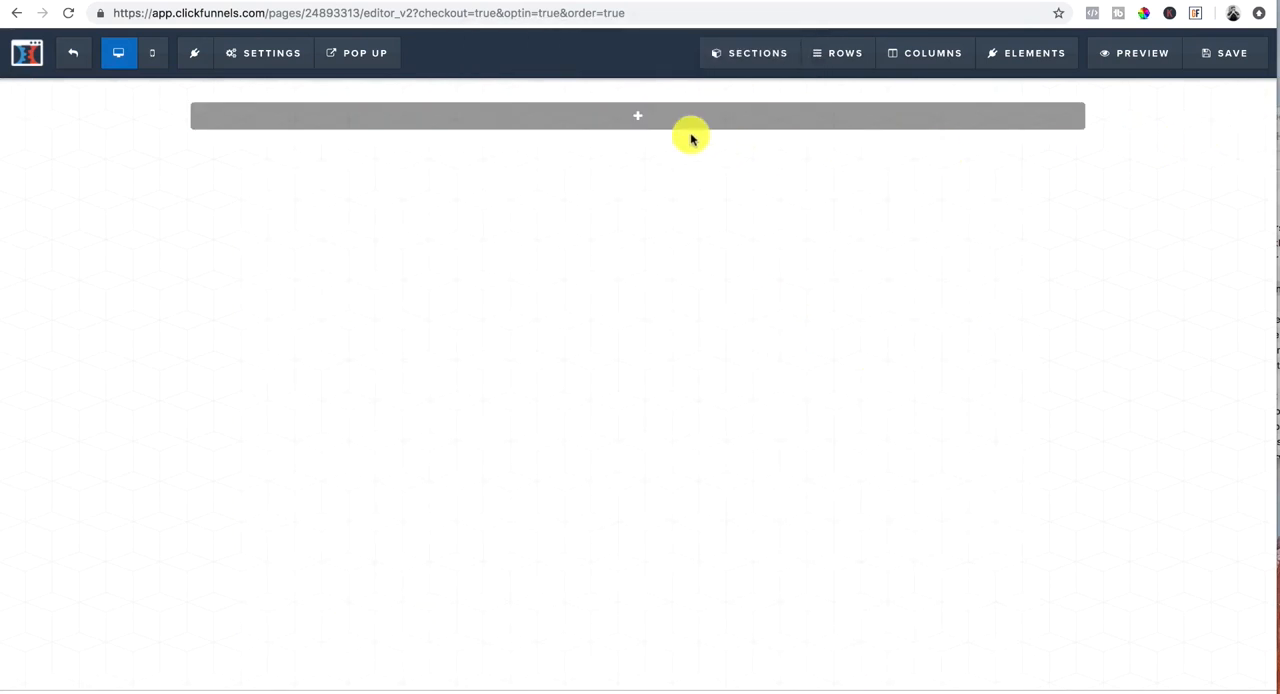
Step: Add a full-width section to the empty page and set its background color to black
left_click(637, 116)
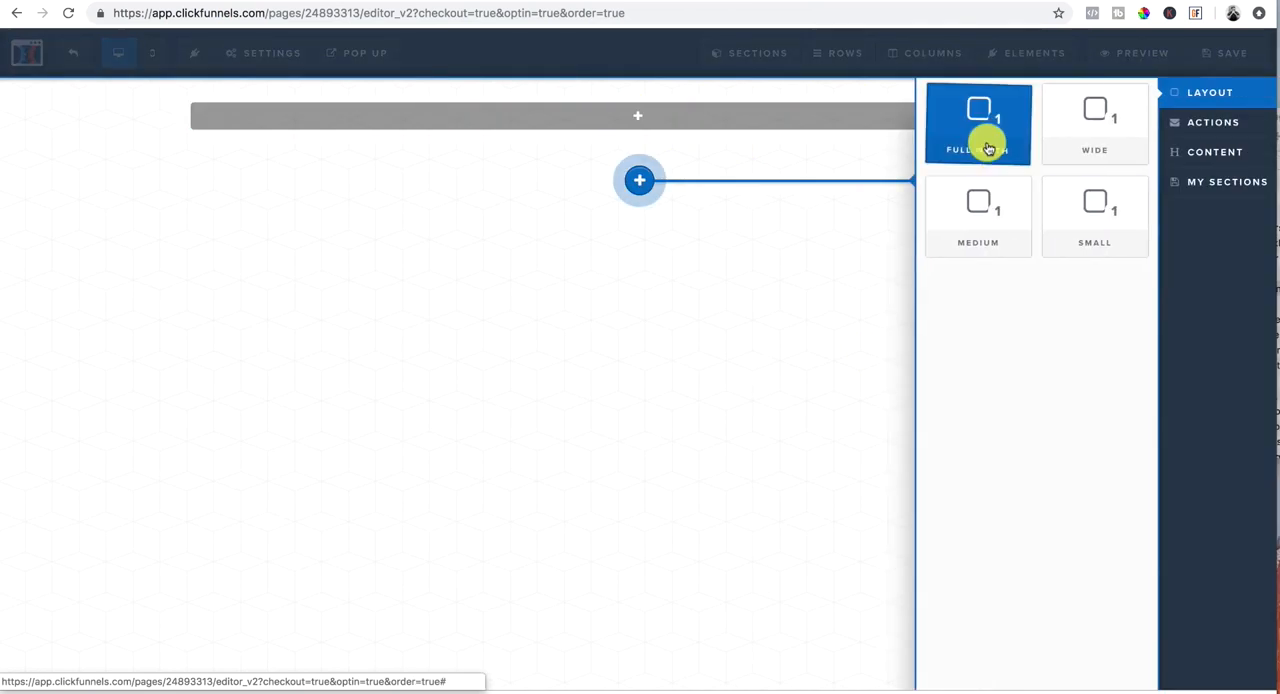
left_click(972, 132)
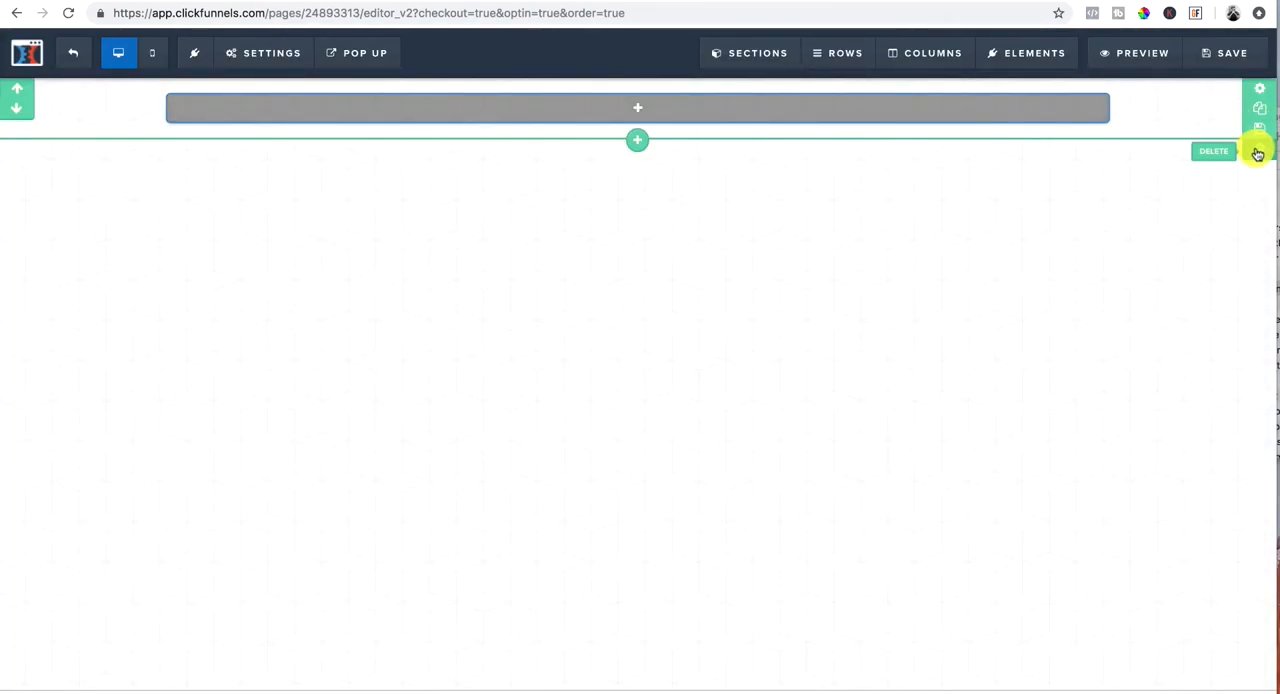
left_click(1262, 91)
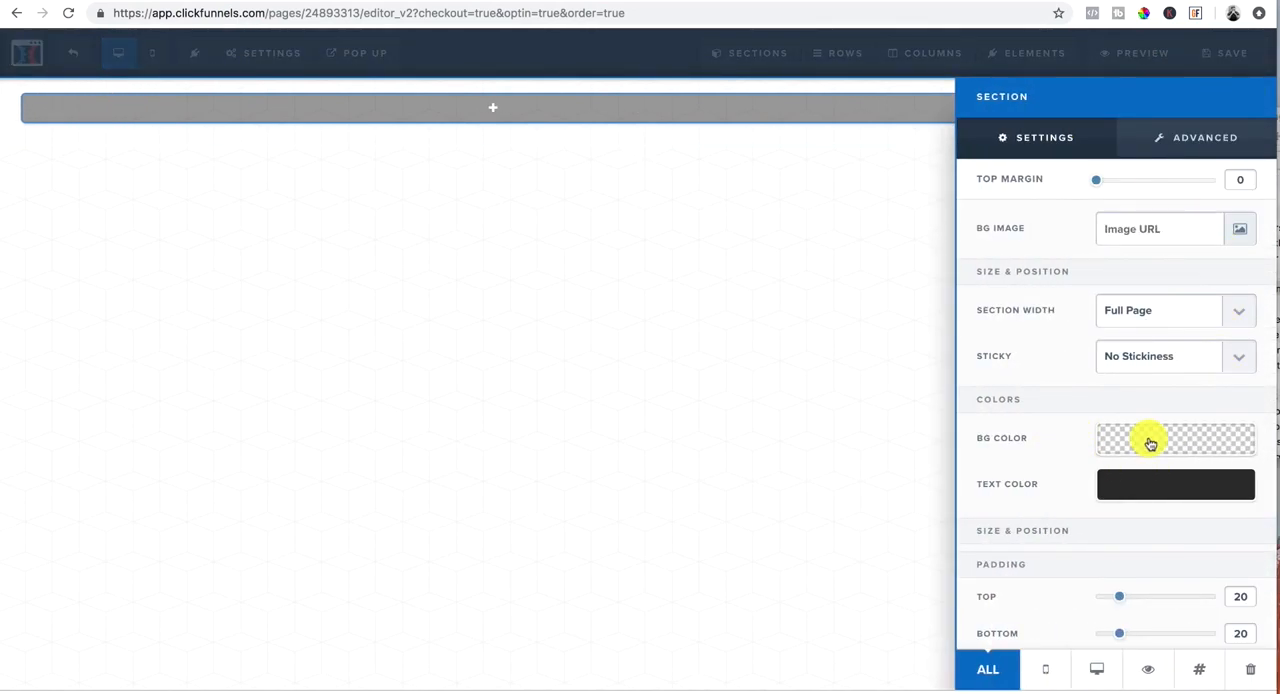
left_click(1150, 443)
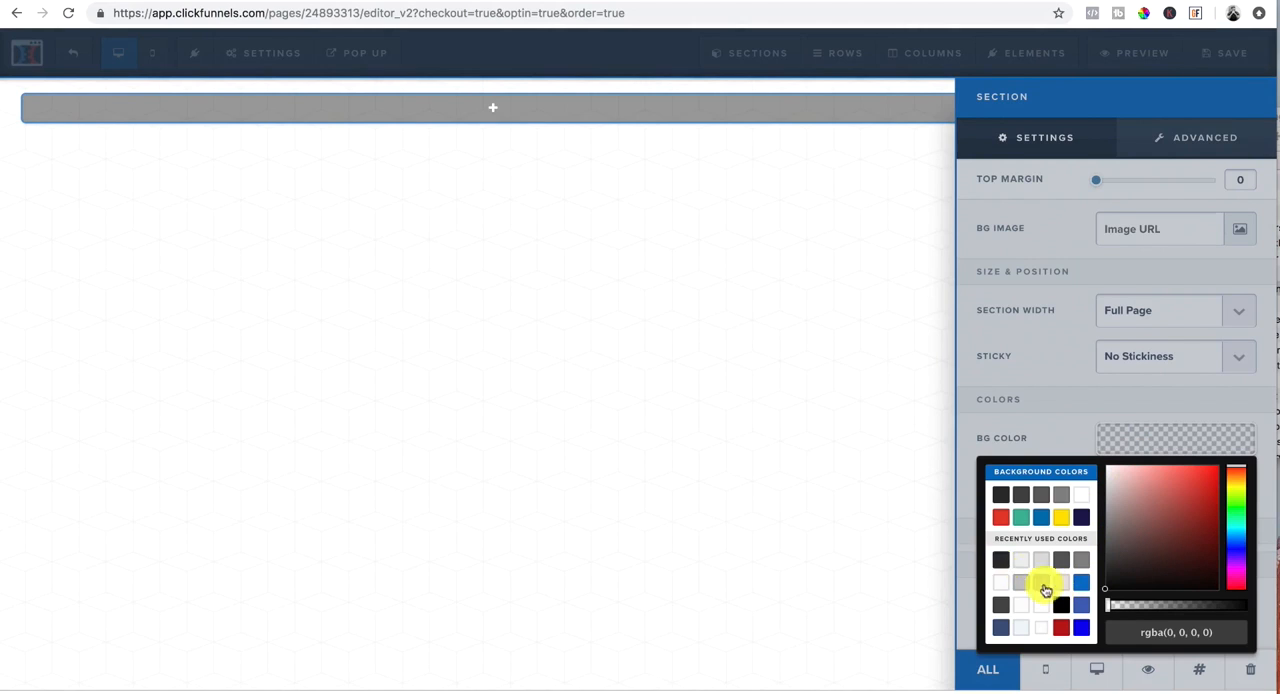
left_click(1063, 606)
left_click(998, 375)
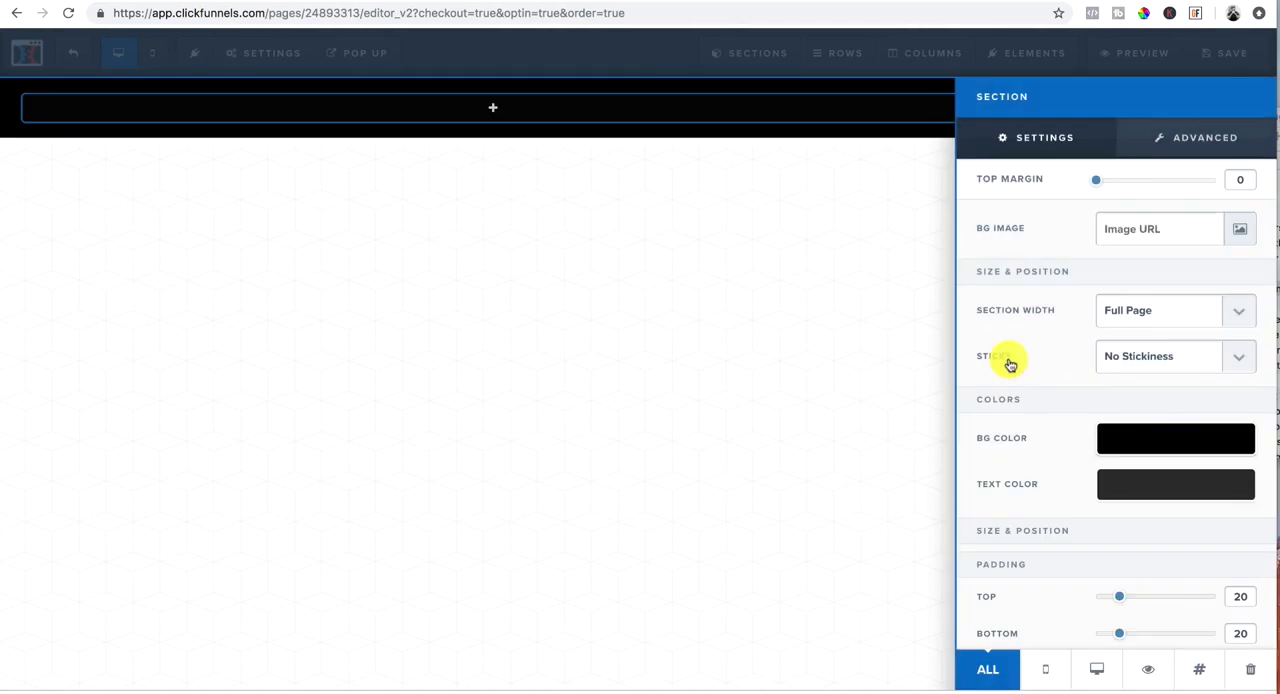
left_click(763, 183)
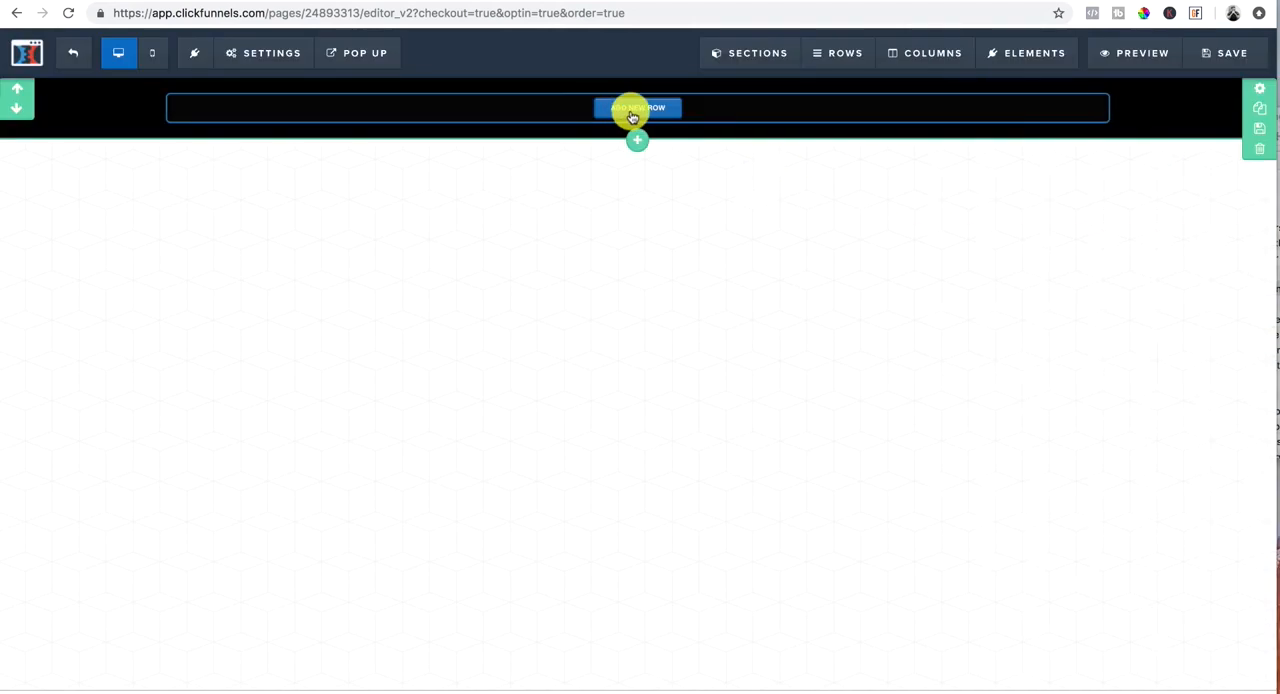
Step: Add a two-column row to the black section and place an image element in its first column
left_click(639, 110)
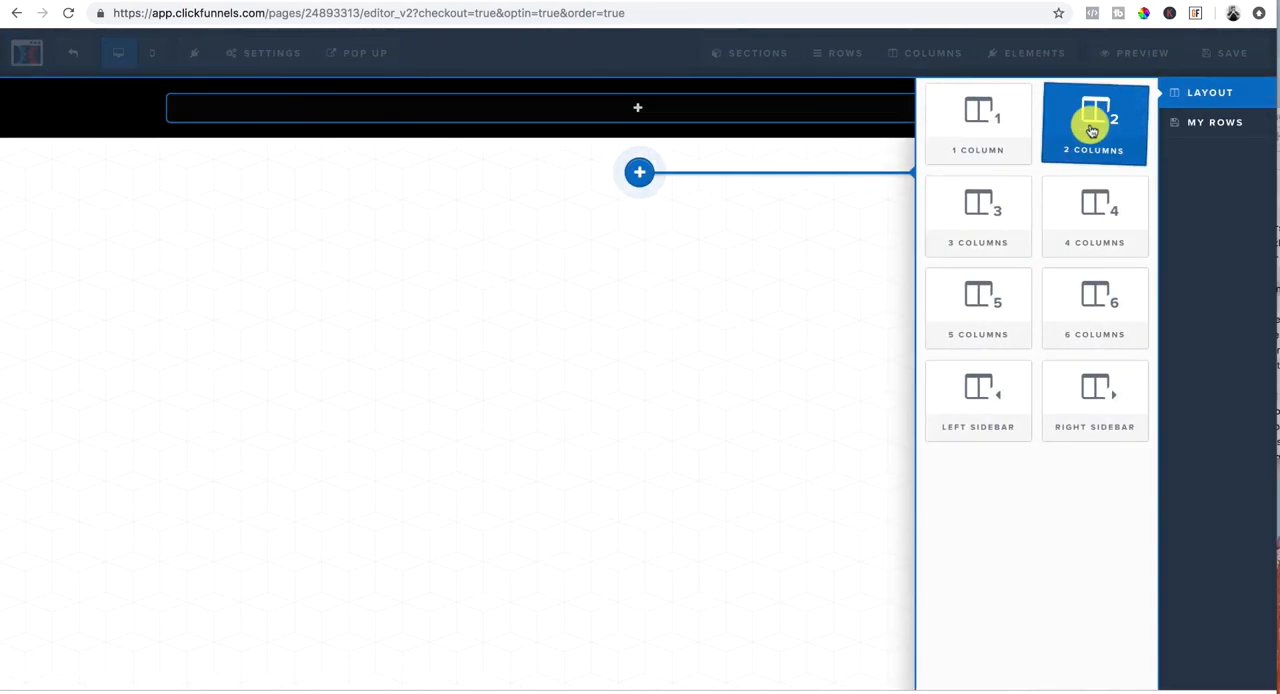
left_click(1091, 114)
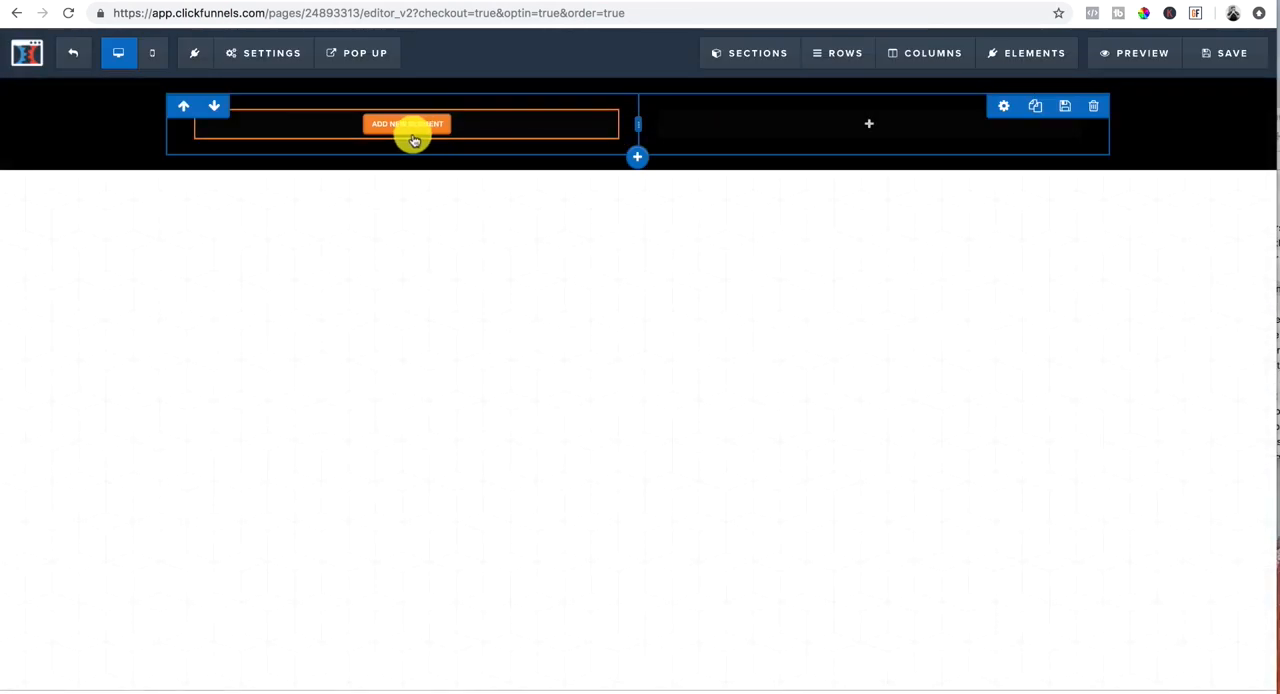
left_click(409, 131)
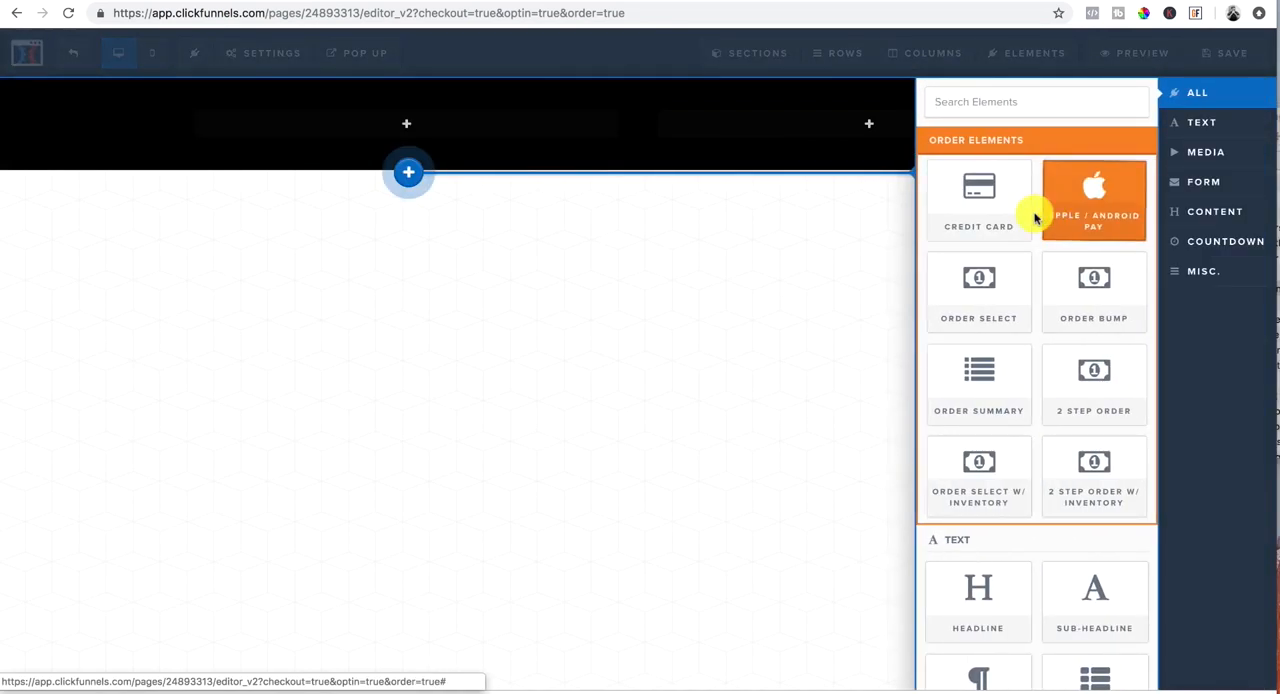
scroll(998, 610, "down", 5)
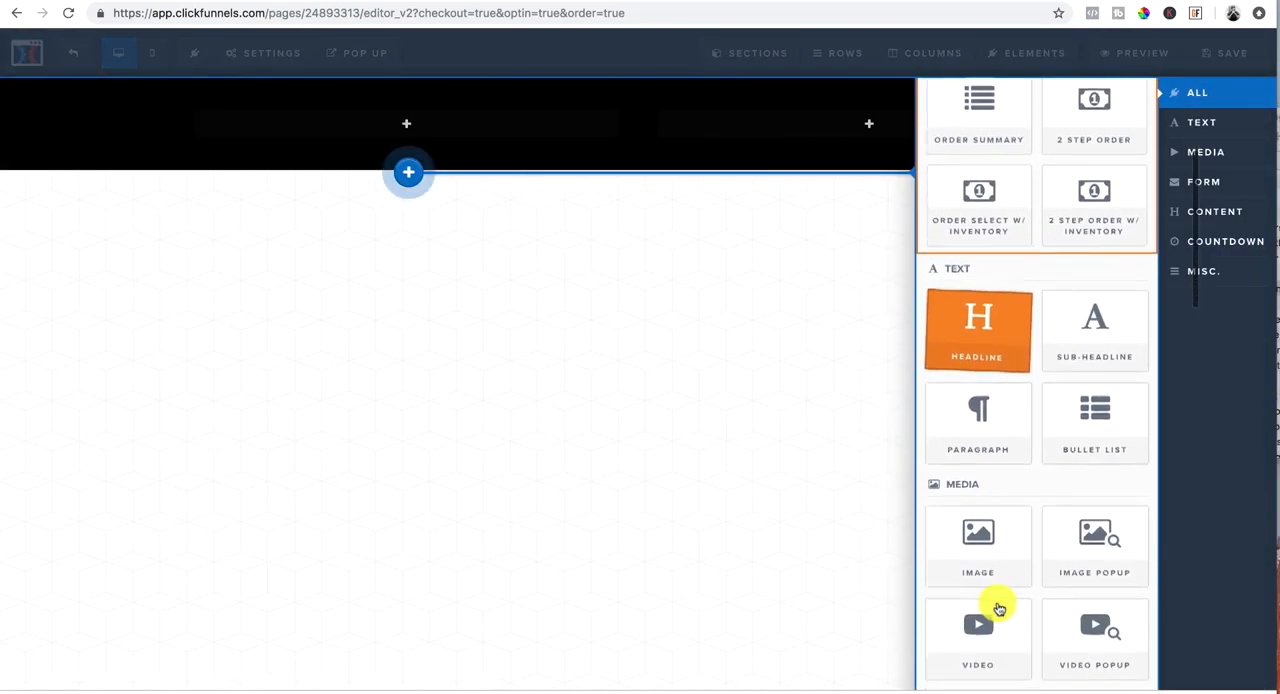
left_click(983, 486)
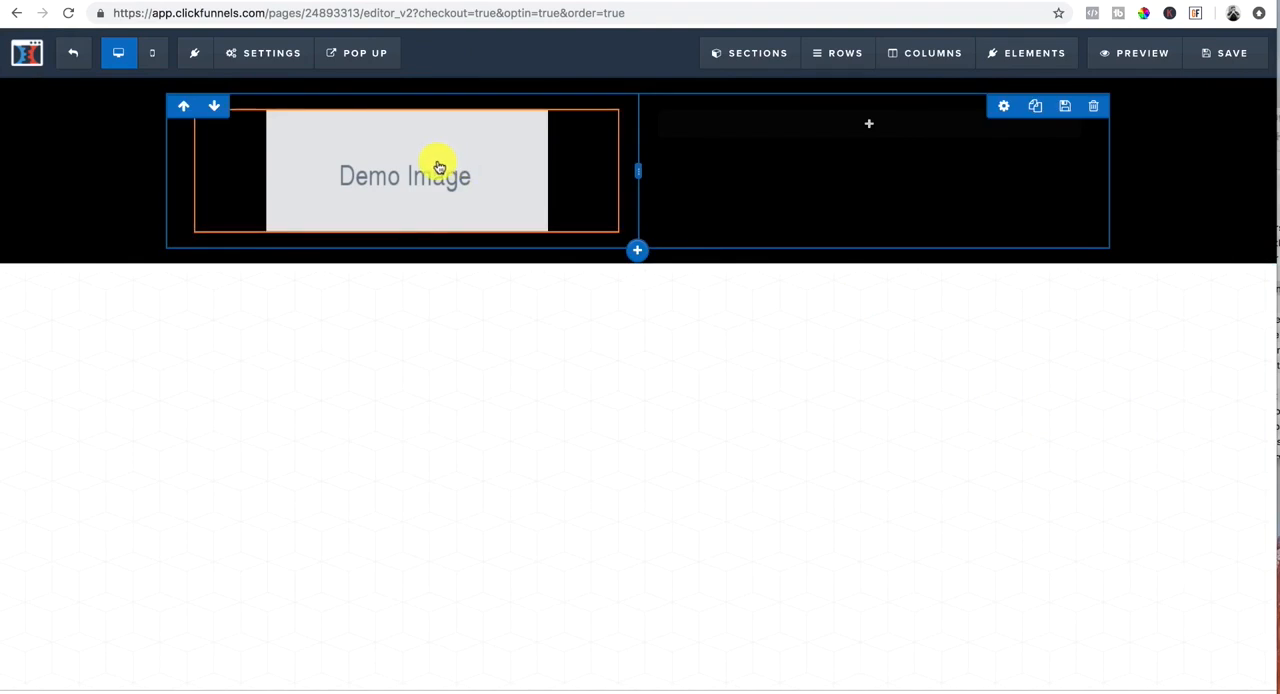
Step: Replace the demo image with the white name logo with a red divider from the third page of the image library
left_click(437, 163)
left_click(1245, 232)
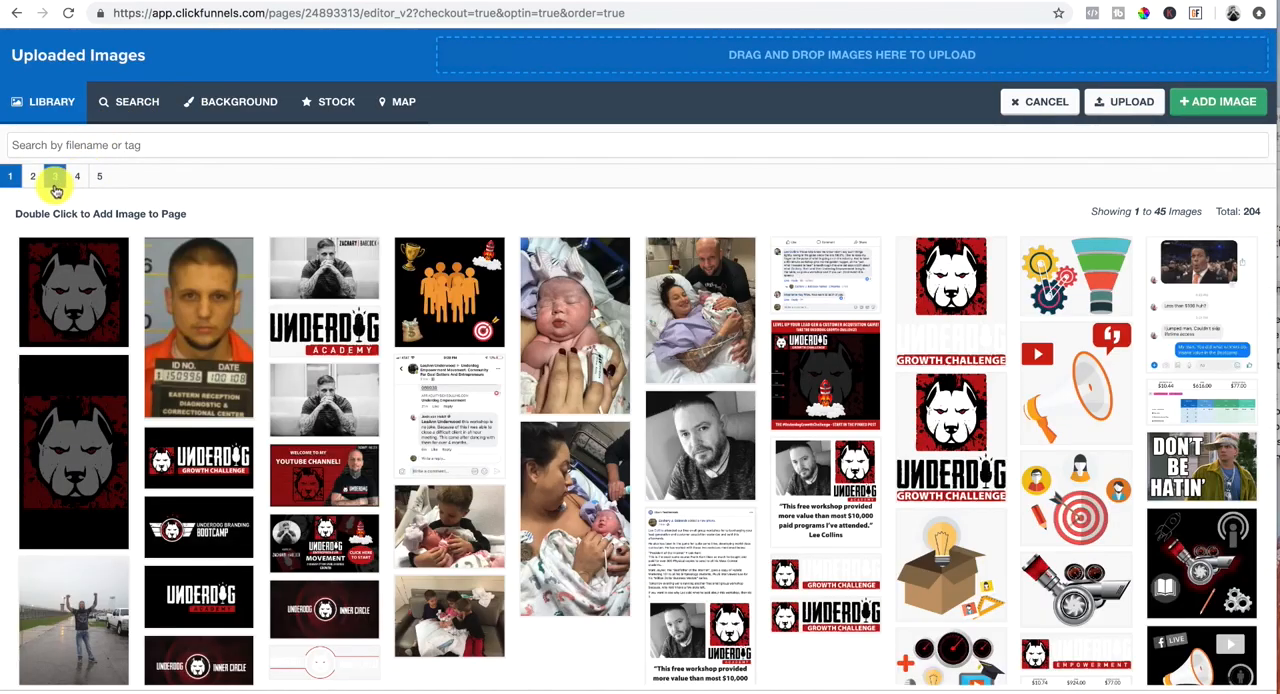
left_click(57, 179)
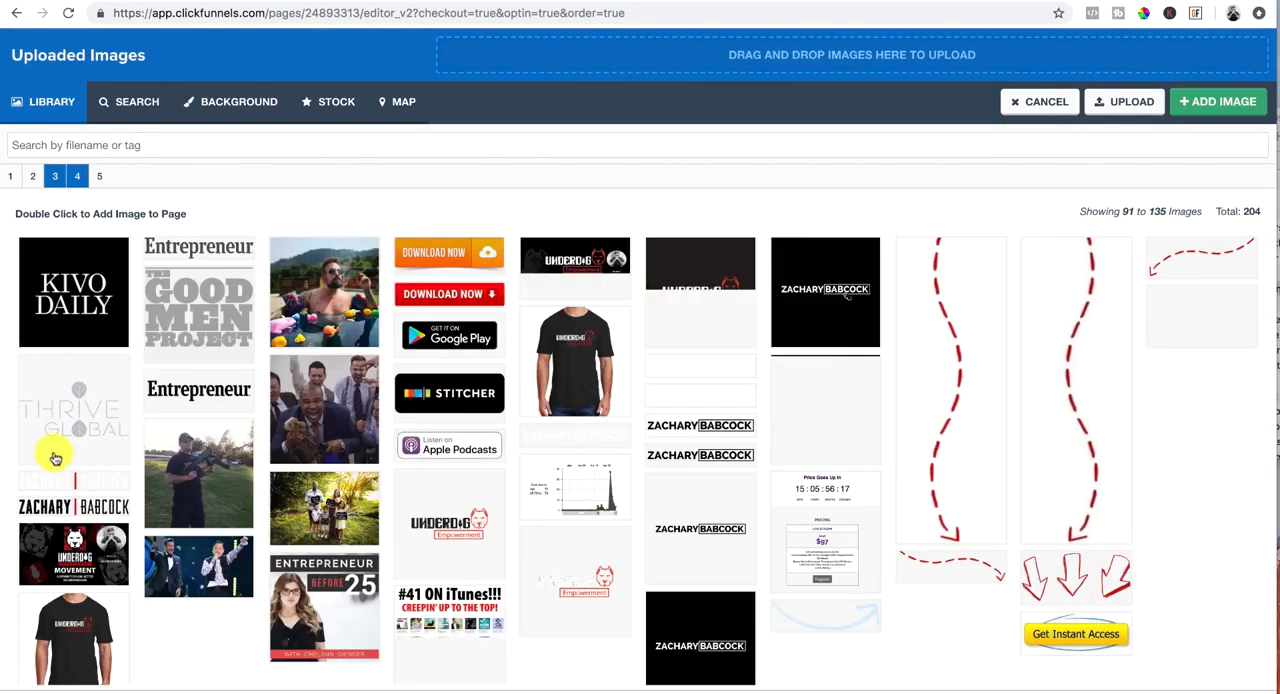
double_click(88, 487)
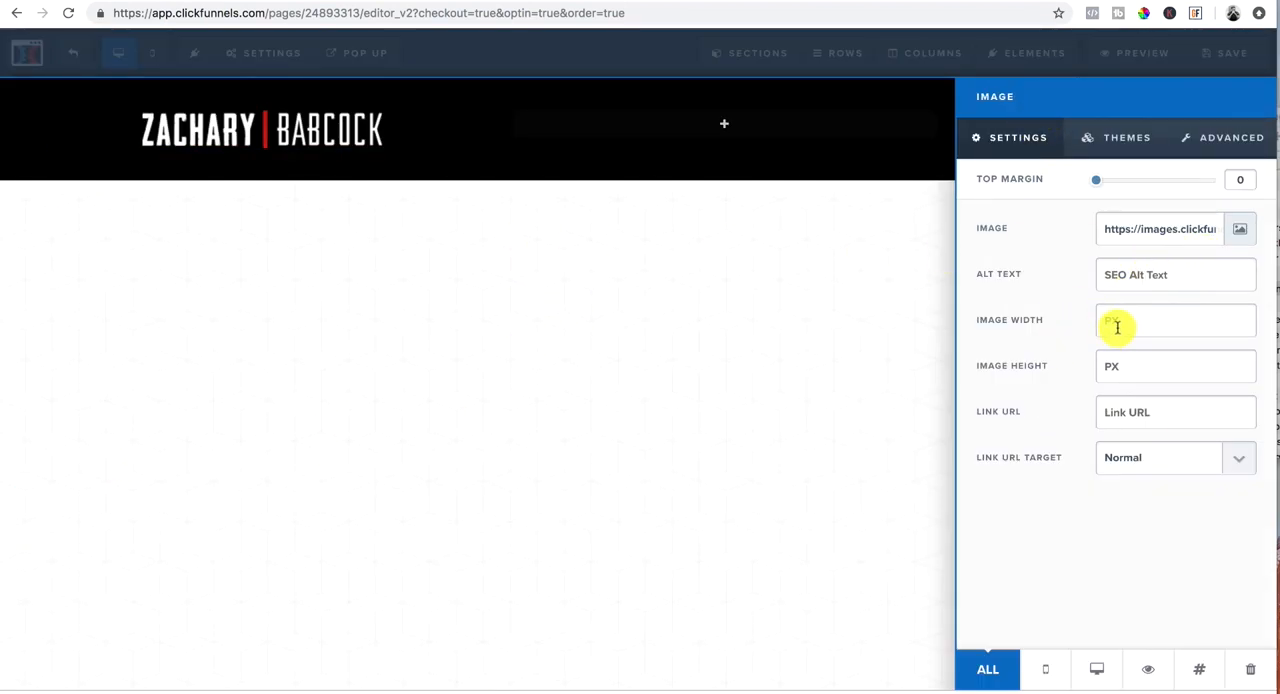
Step: Set the header logo's image width to 200 px and its alignment to Left
type("200")
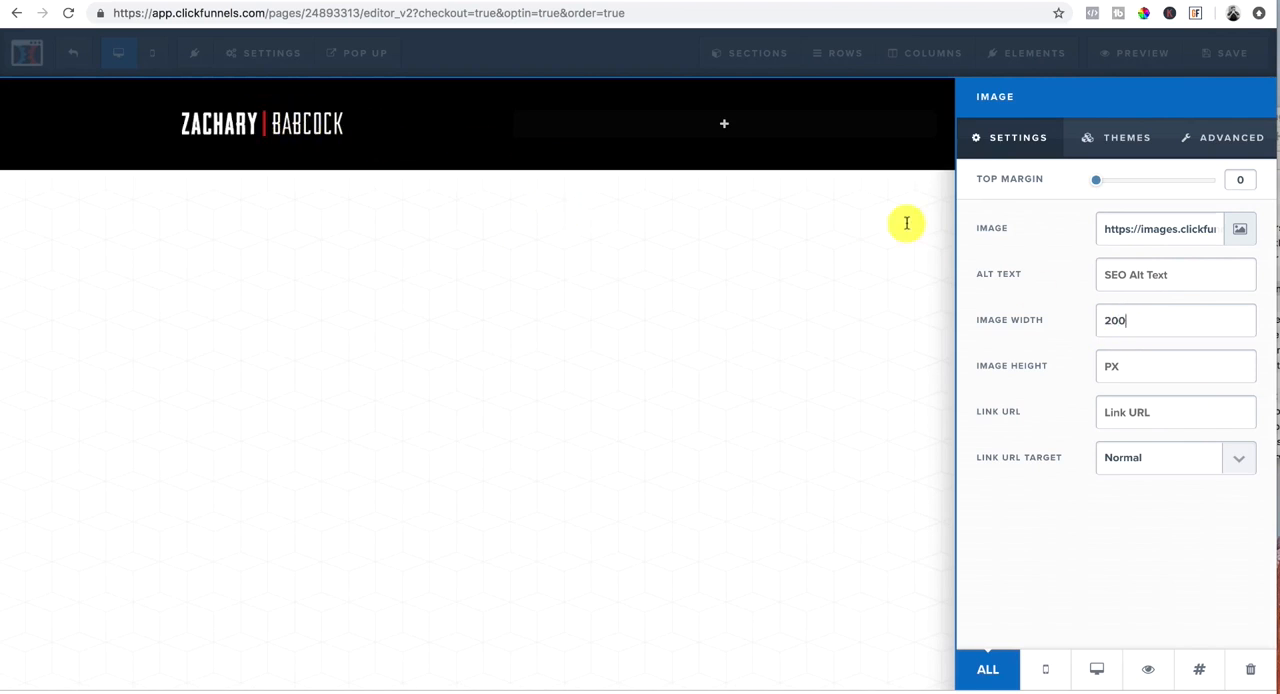
left_click(1224, 148)
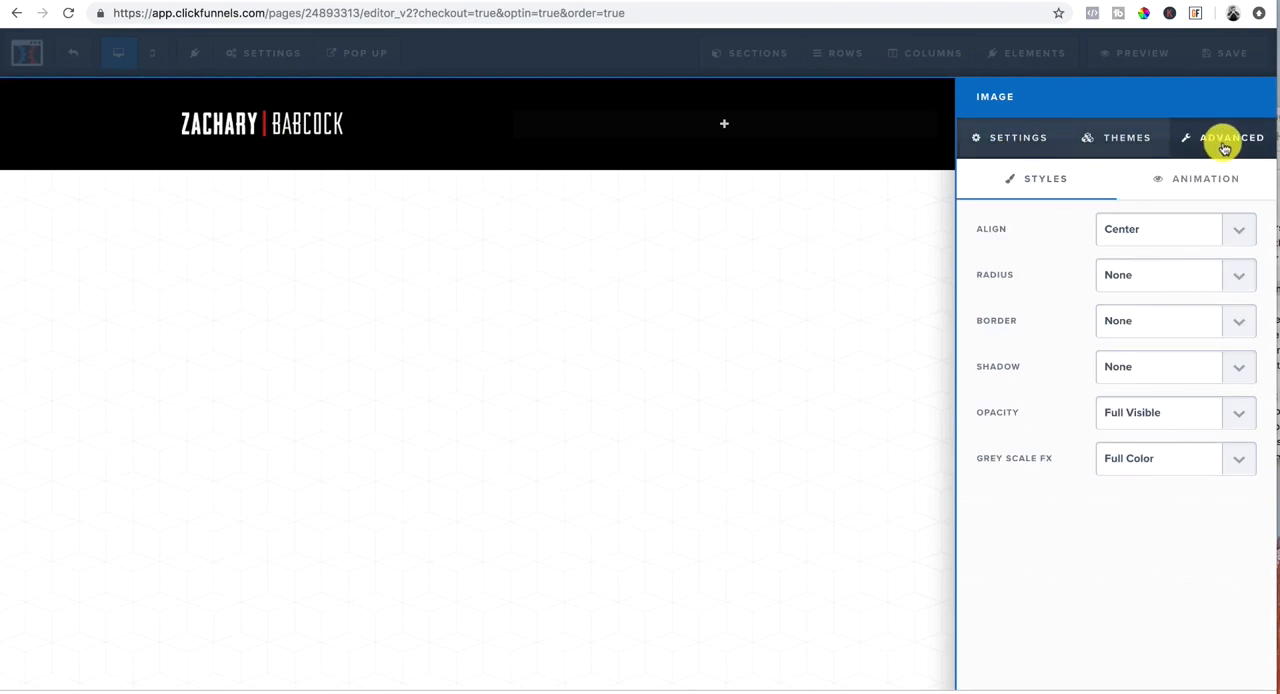
left_click(1240, 236)
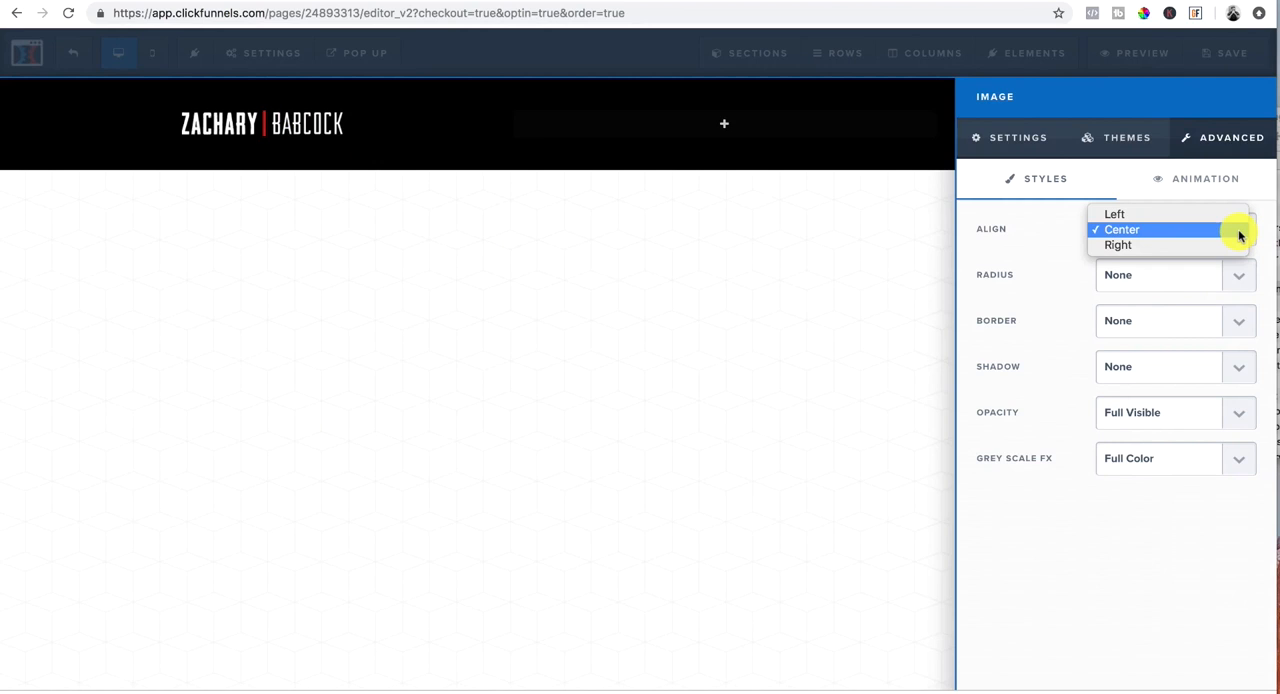
left_click(1120, 214)
left_click(312, 262)
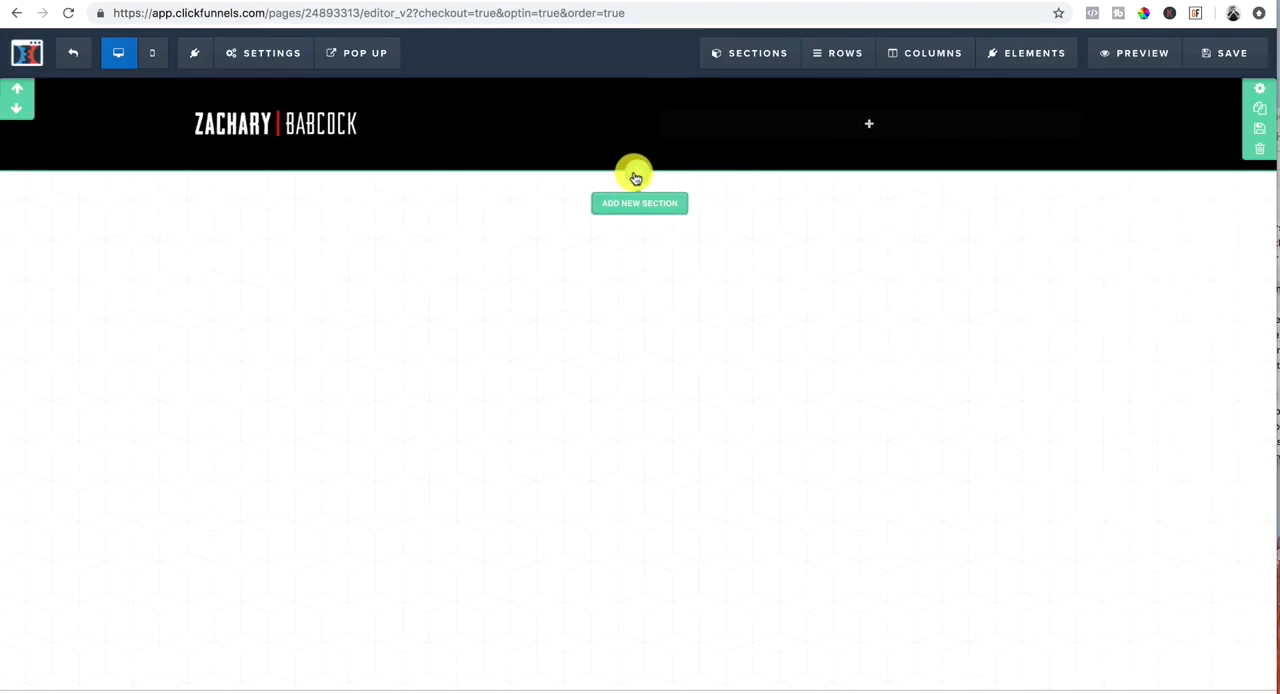
Step: Add a full-width section below the black header and insert a one-column row in it
left_click(639, 203)
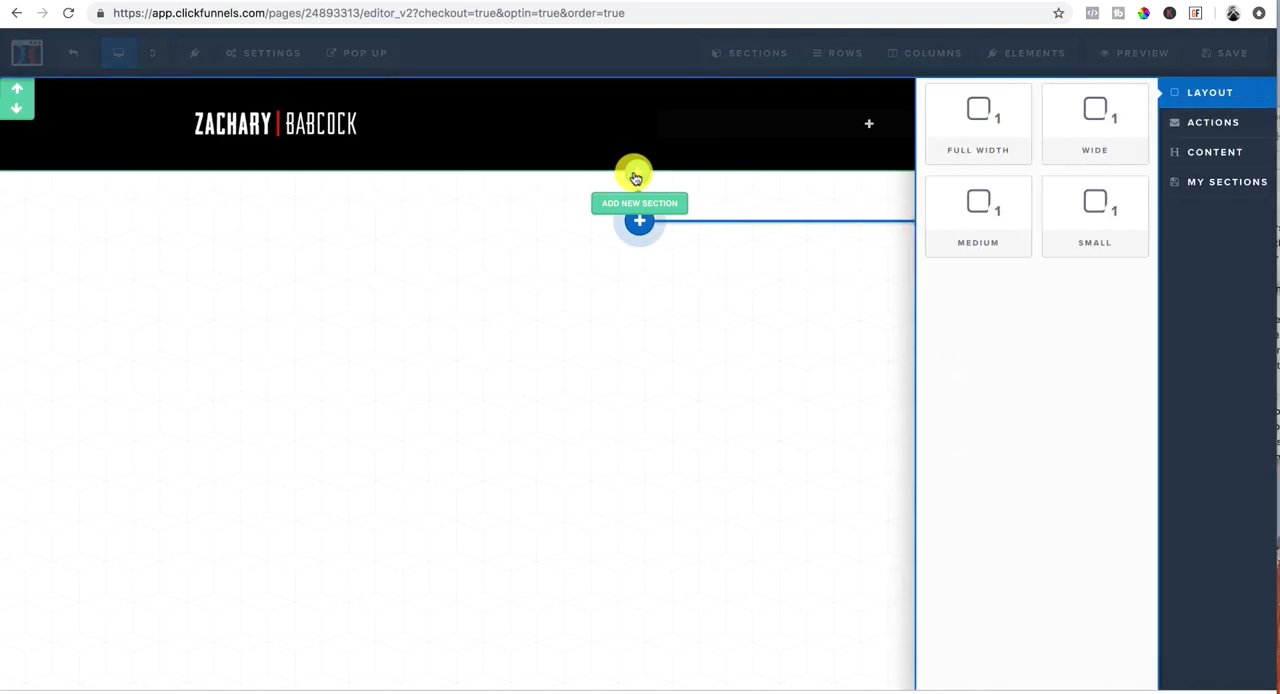
left_click(979, 126)
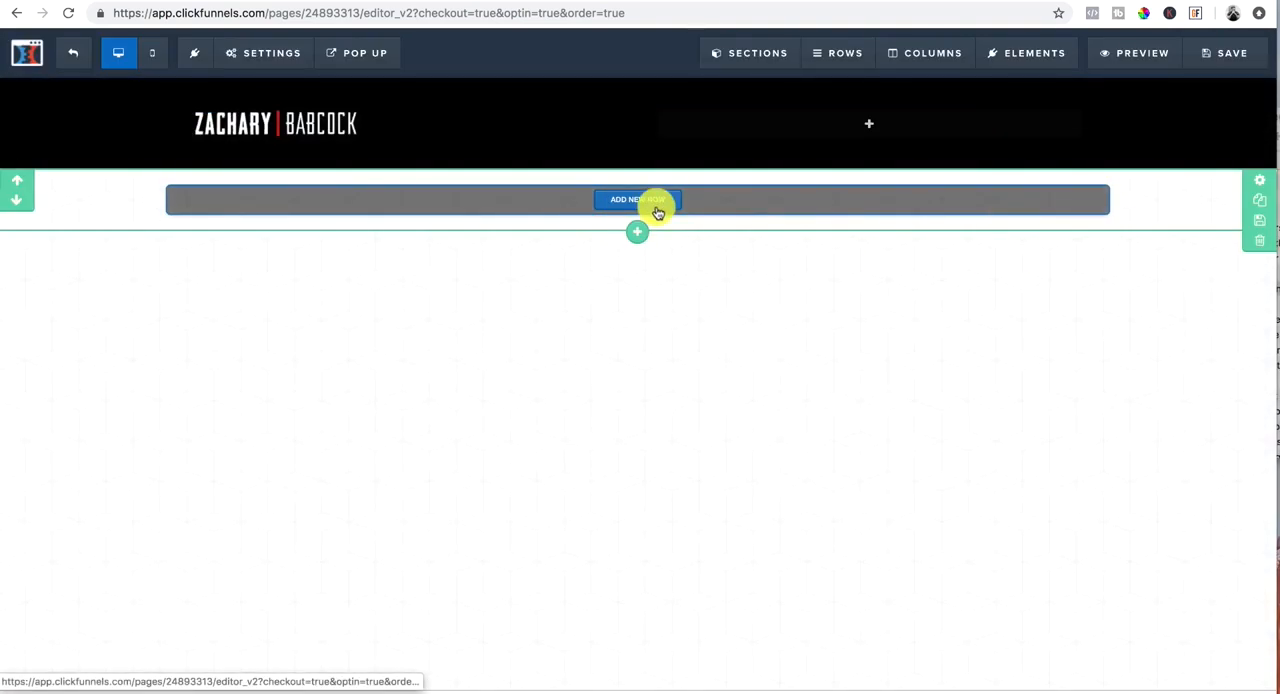
left_click(633, 203)
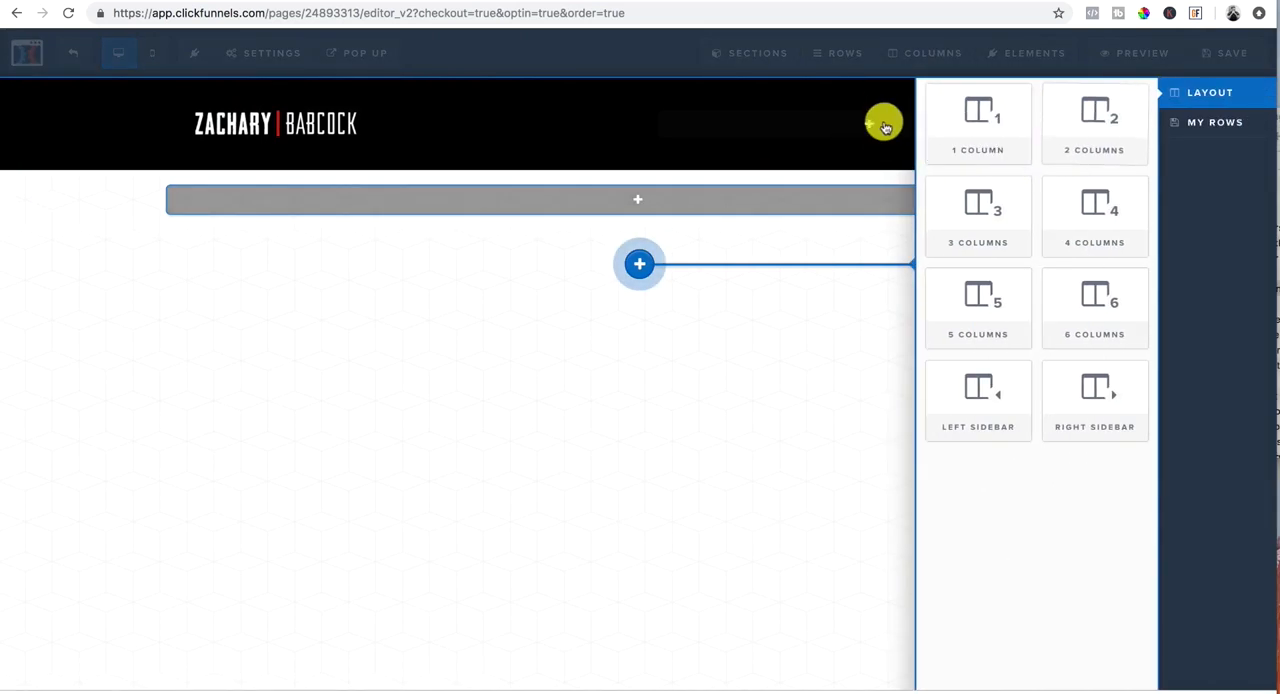
left_click(979, 124)
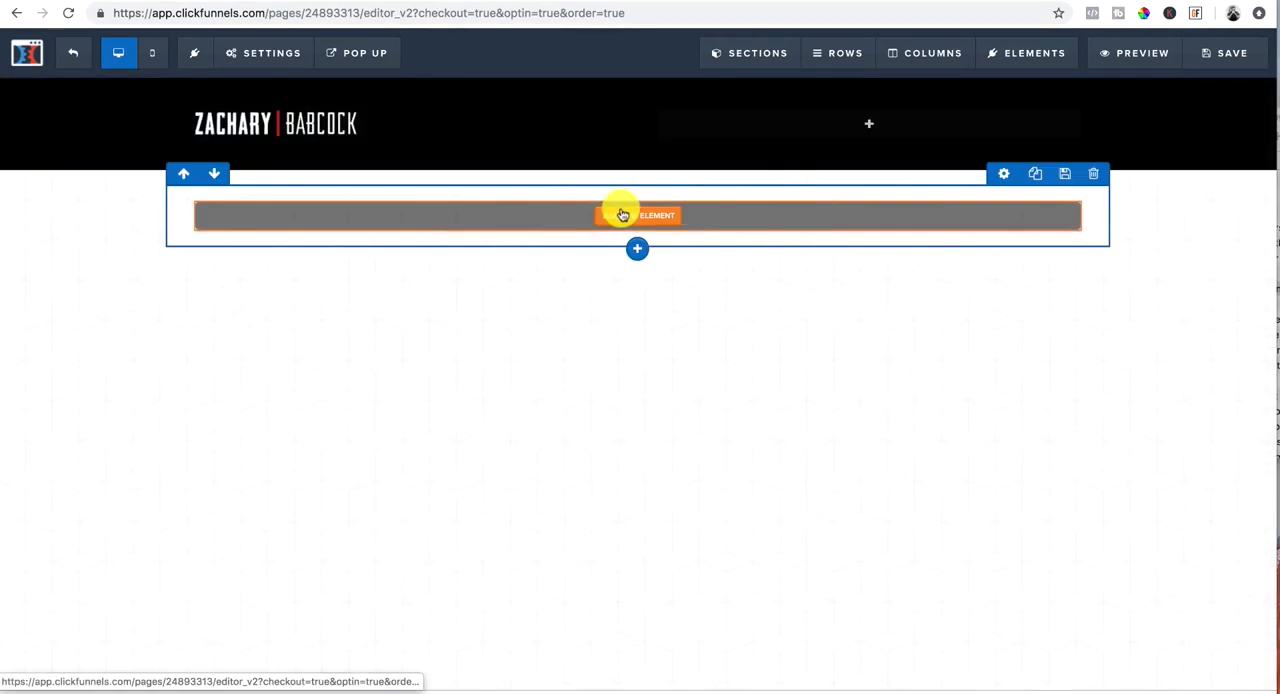
Step: Add a headline element to the one-column row below the header
left_click(636, 217)
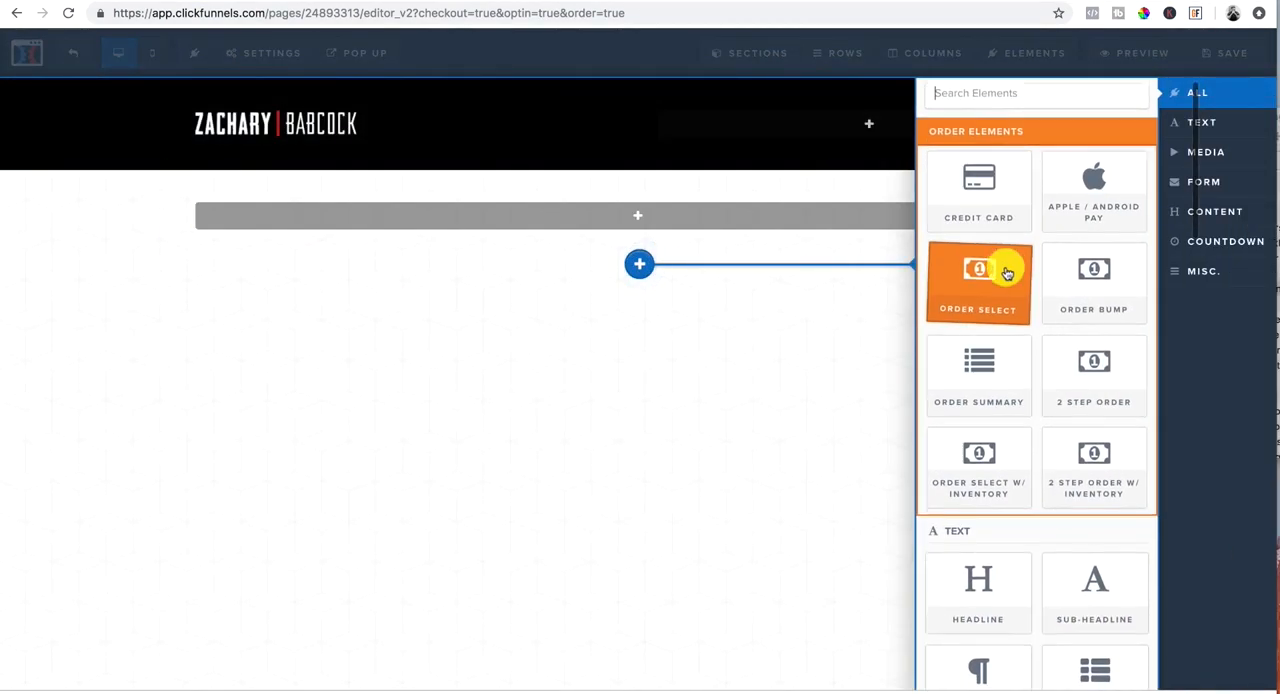
scroll(1006, 275, "down", 3)
left_click(1010, 469)
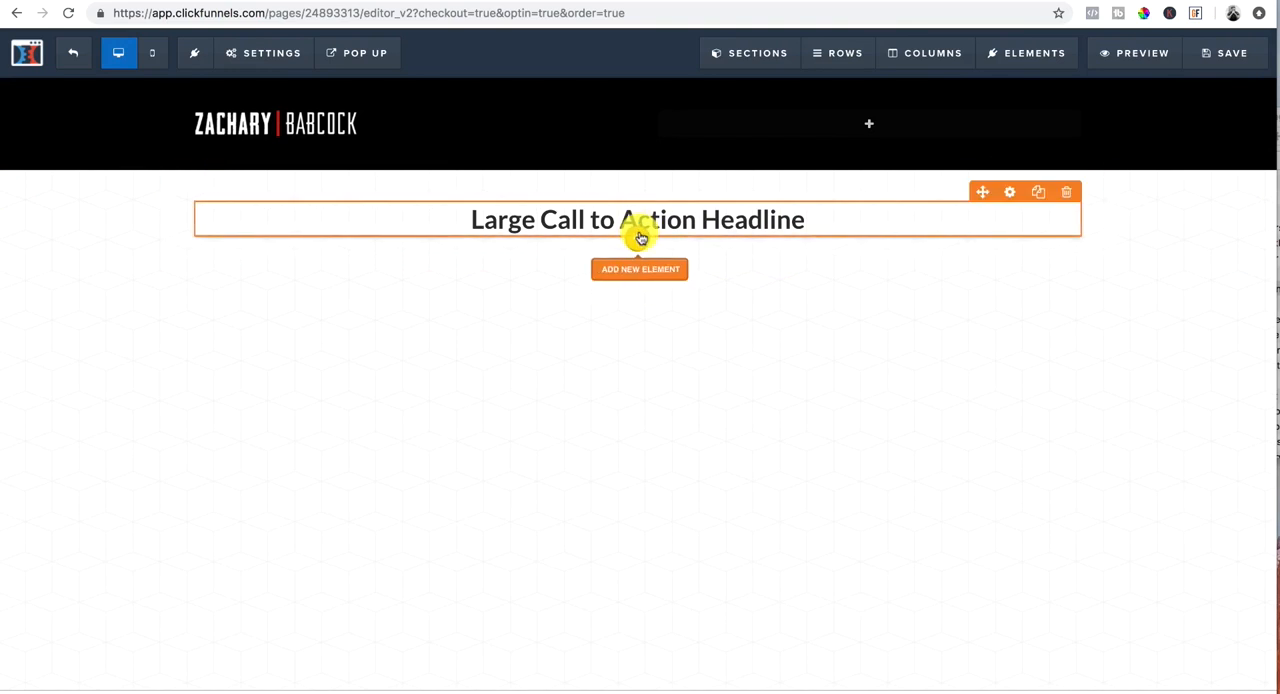
Step: Add a video element below the headline and open its settings
left_click(638, 267)
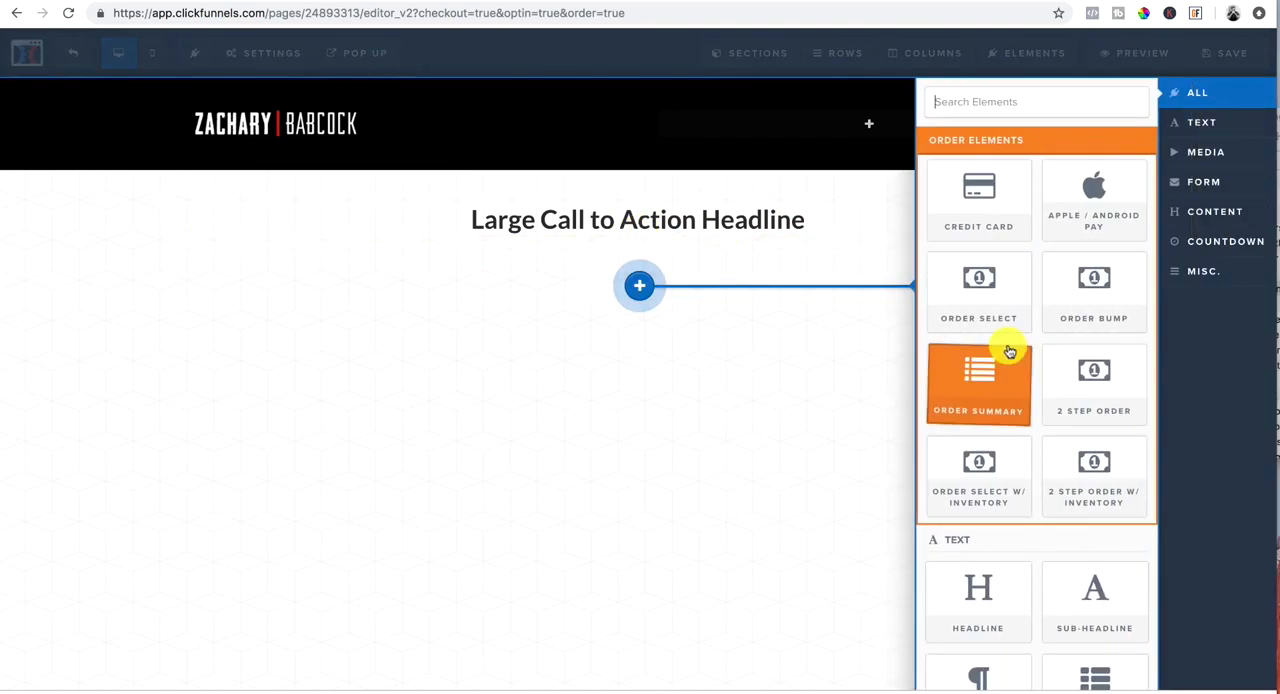
scroll(1006, 346, "down", 2)
scroll(1015, 495, "down", 4)
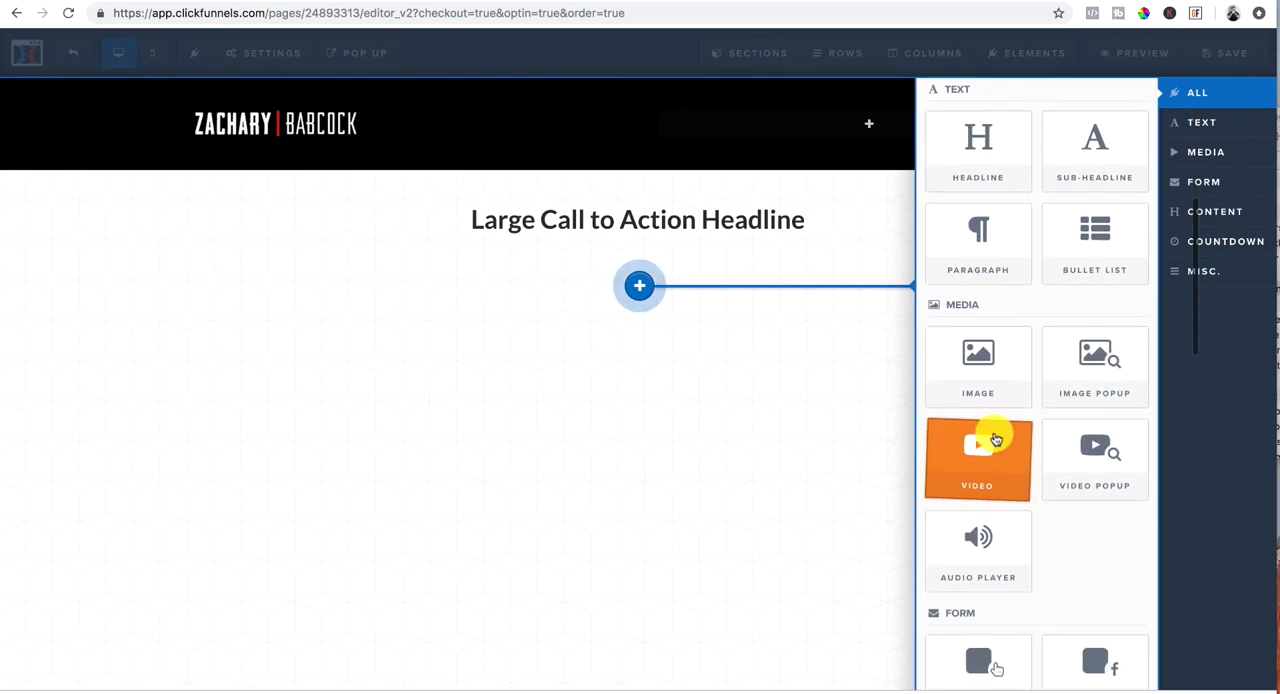
left_click(997, 467)
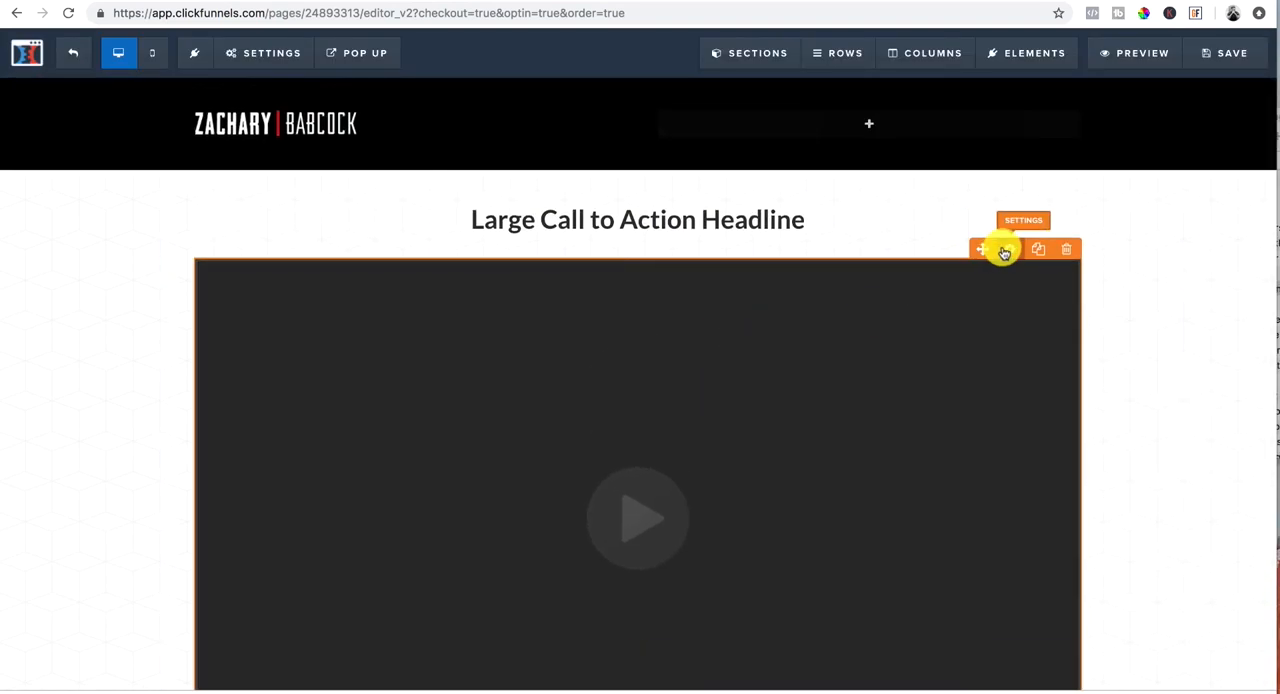
left_click(1004, 251)
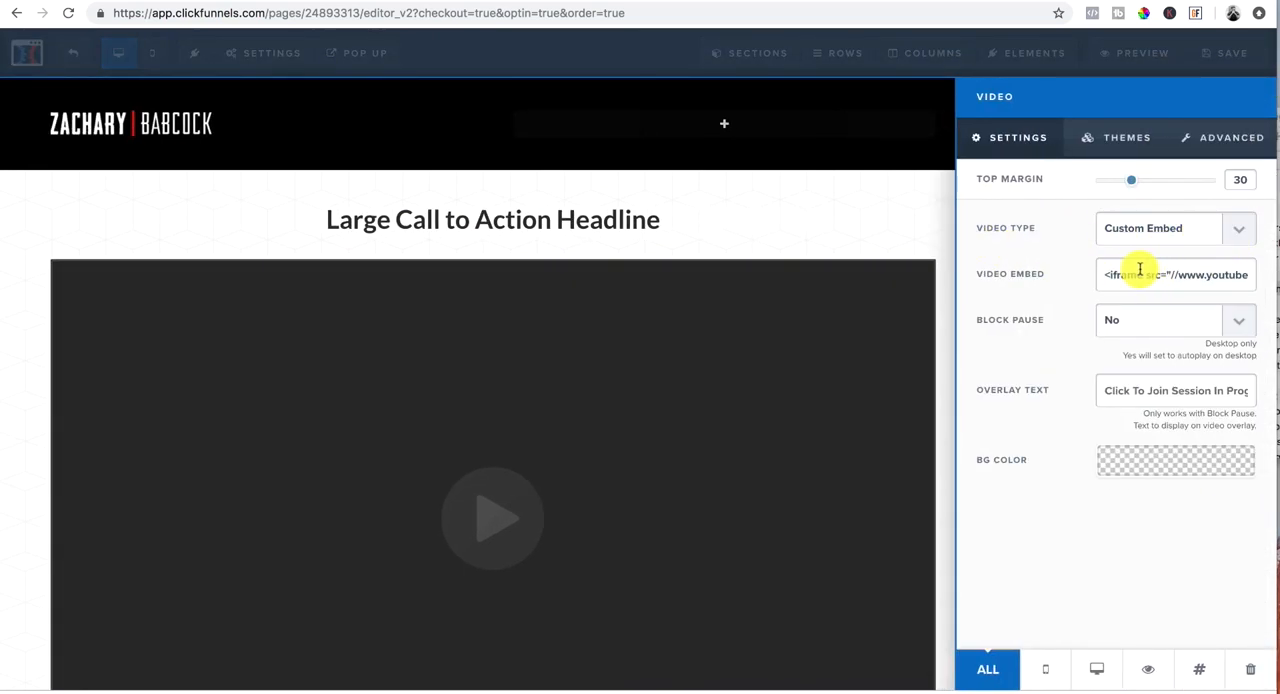
Step: Set the video element's type to YouTube and close its settings
left_click(1240, 229)
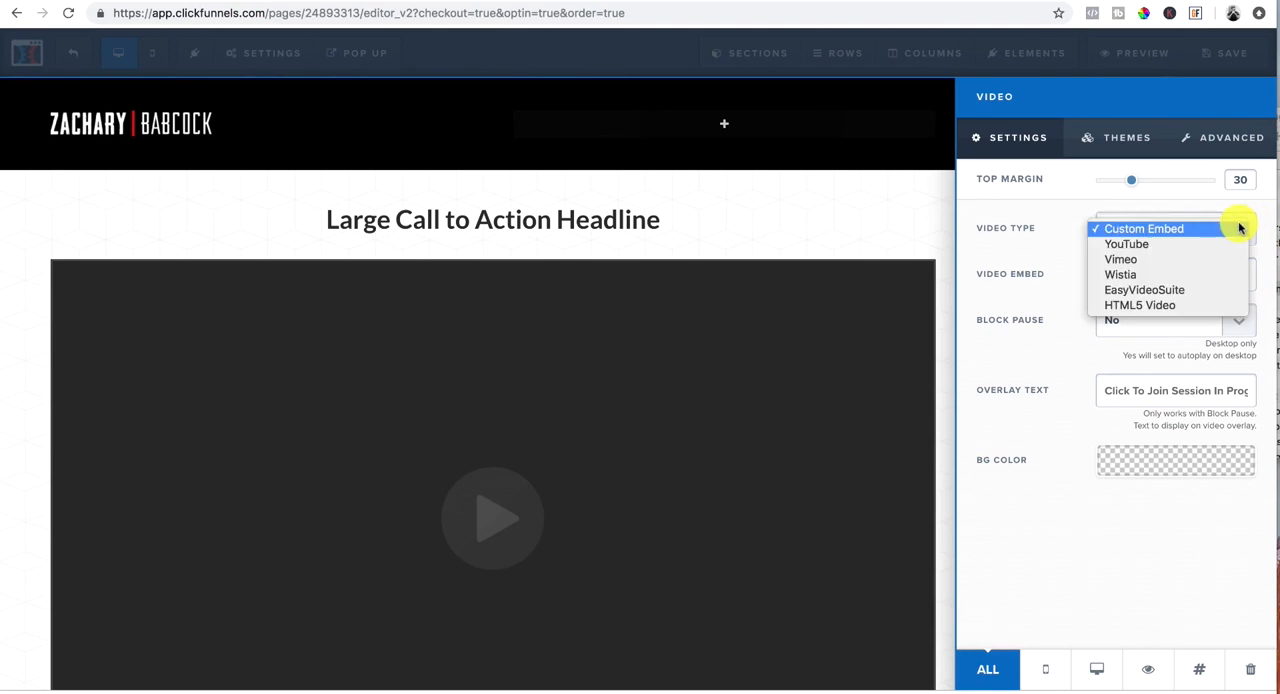
left_click(1140, 245)
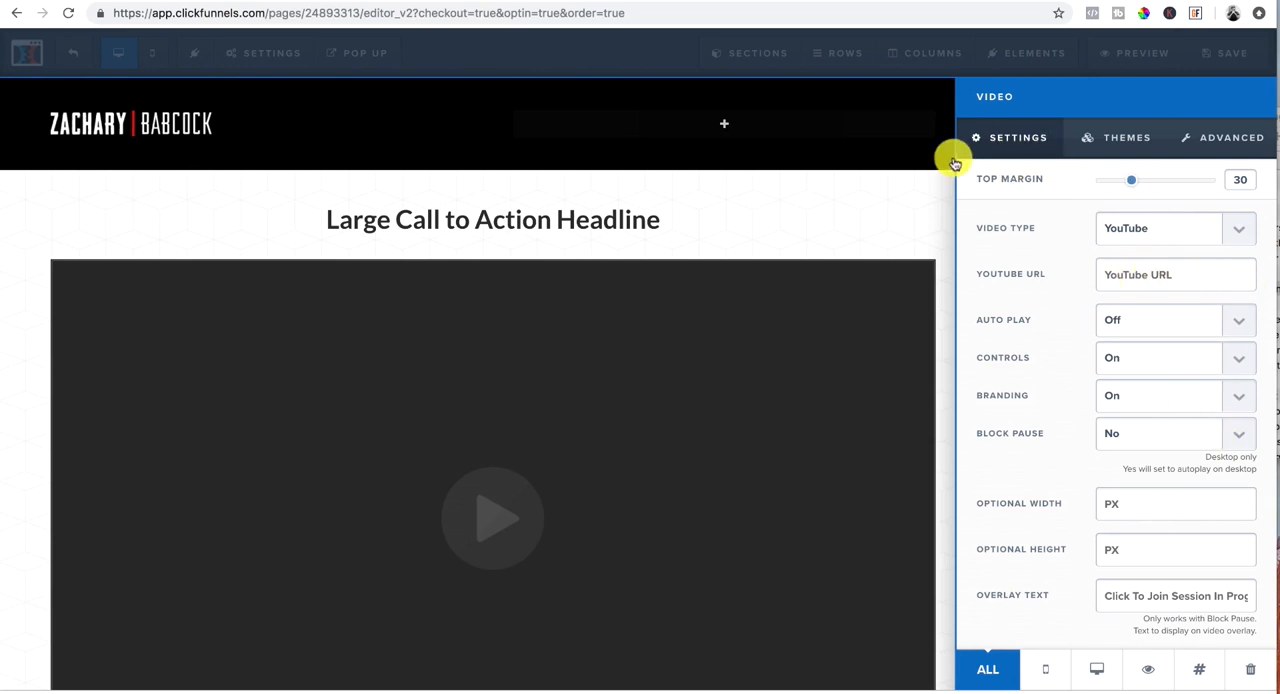
left_click(825, 215)
scroll(823, 208, "down", 2)
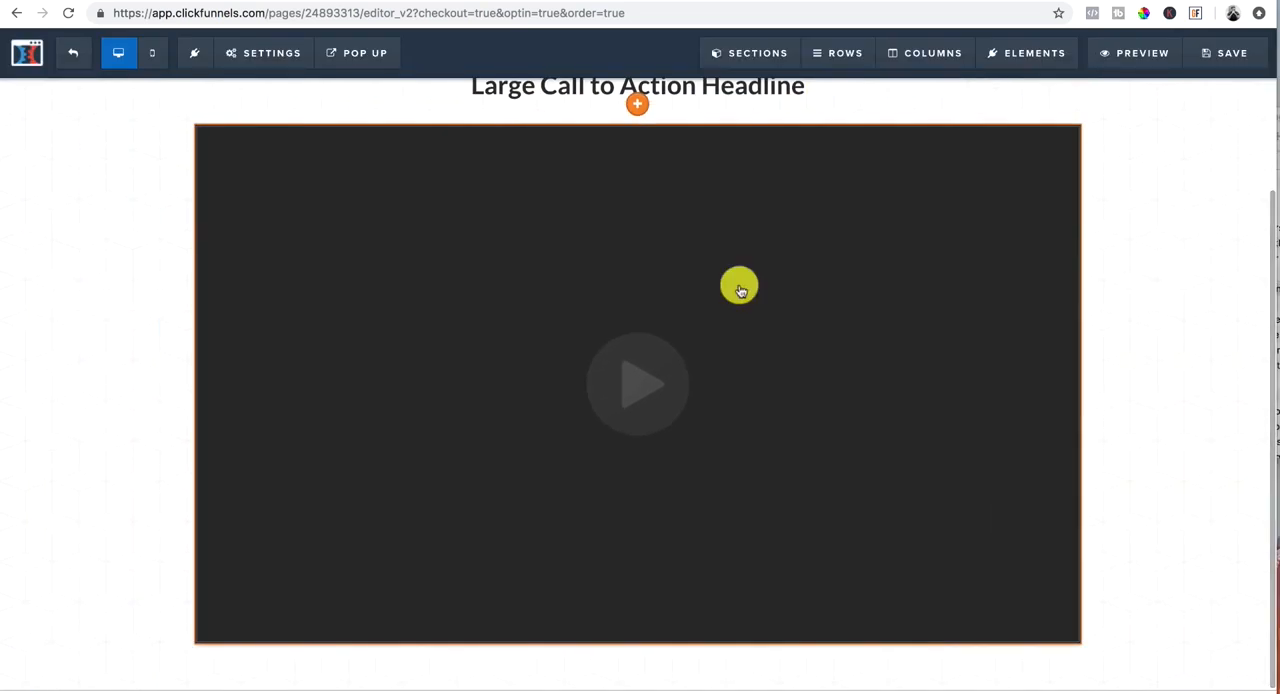
left_click(640, 648)
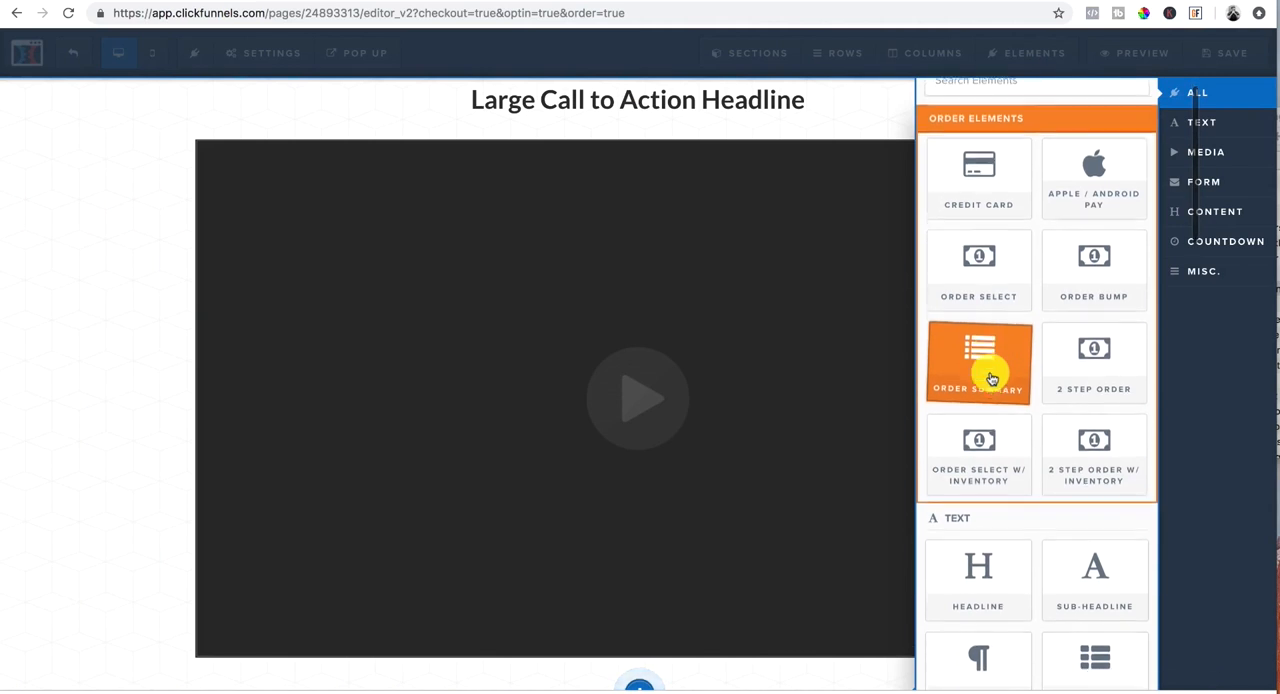
left_click(991, 378)
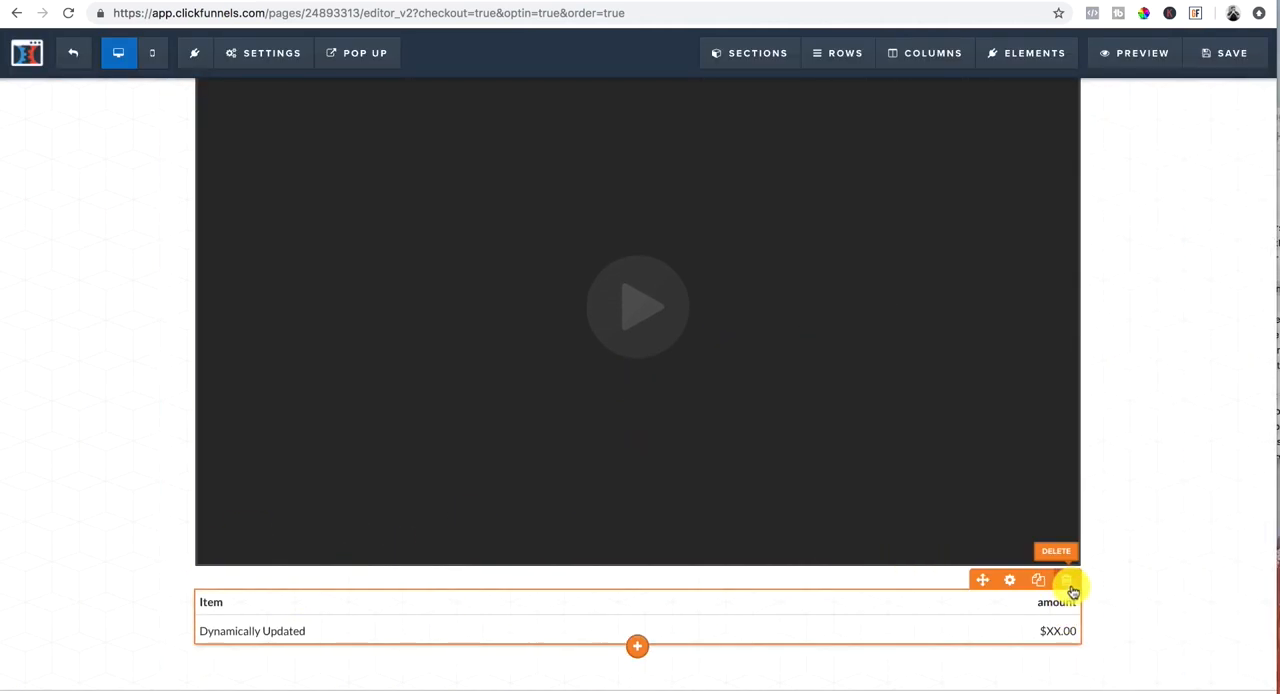
left_click(1067, 582)
left_click(759, 113)
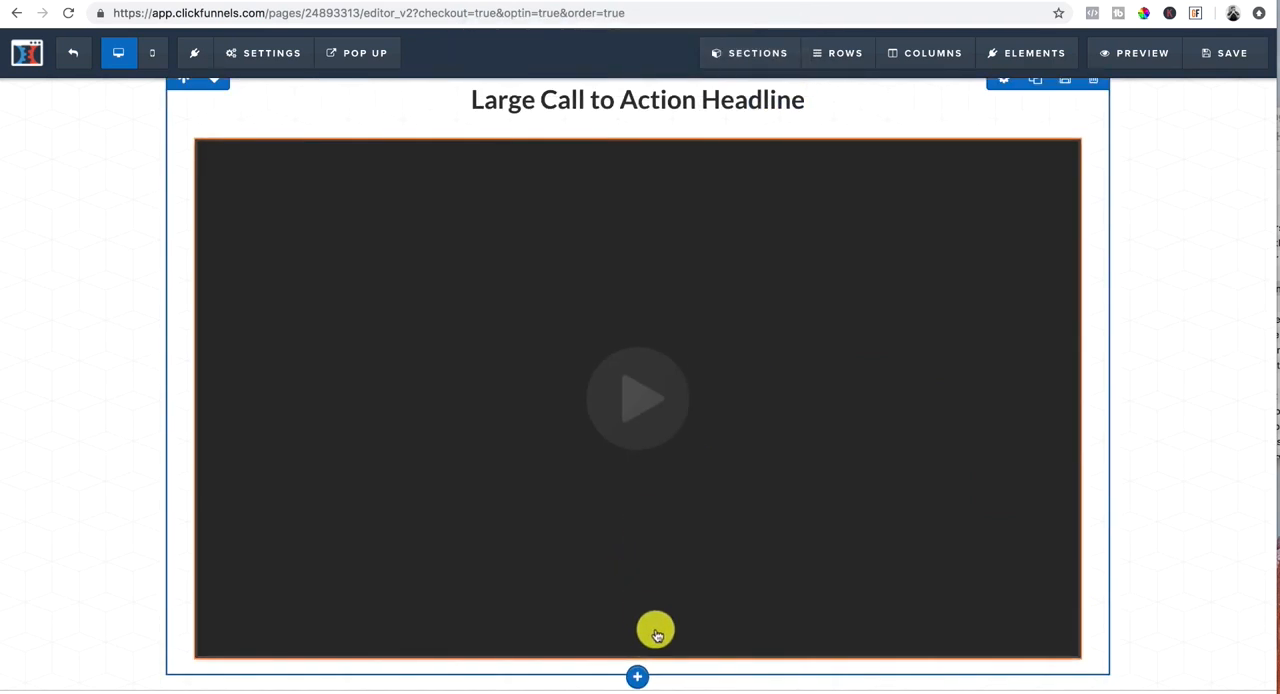
Step: Add a bullet list element directly below the video
left_click(639, 662)
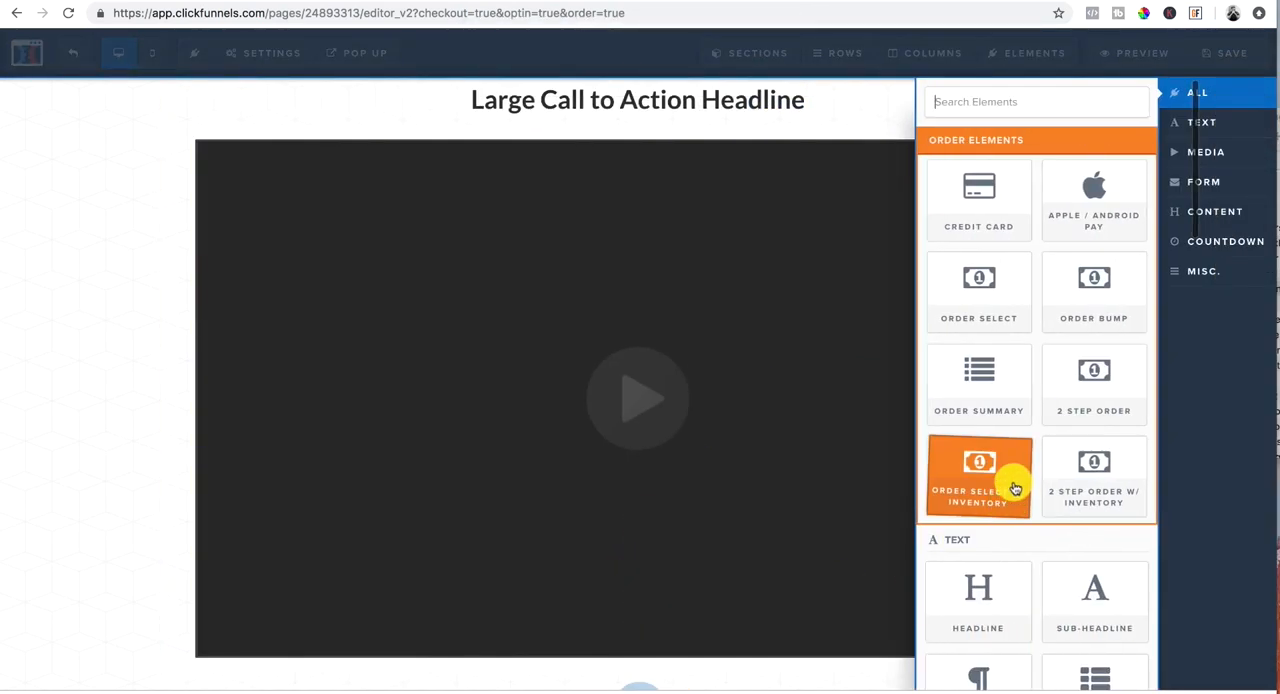
scroll(1015, 485, "down", 5)
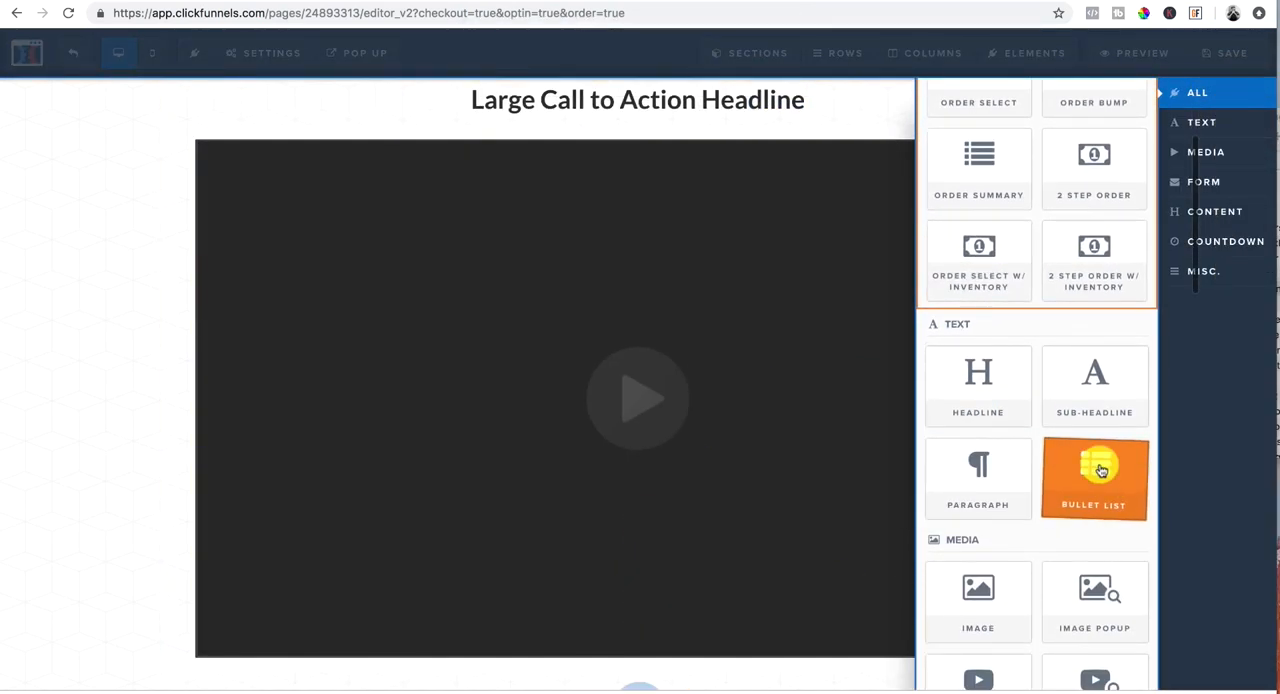
left_click(1100, 471)
scroll(706, 482, "down", 3)
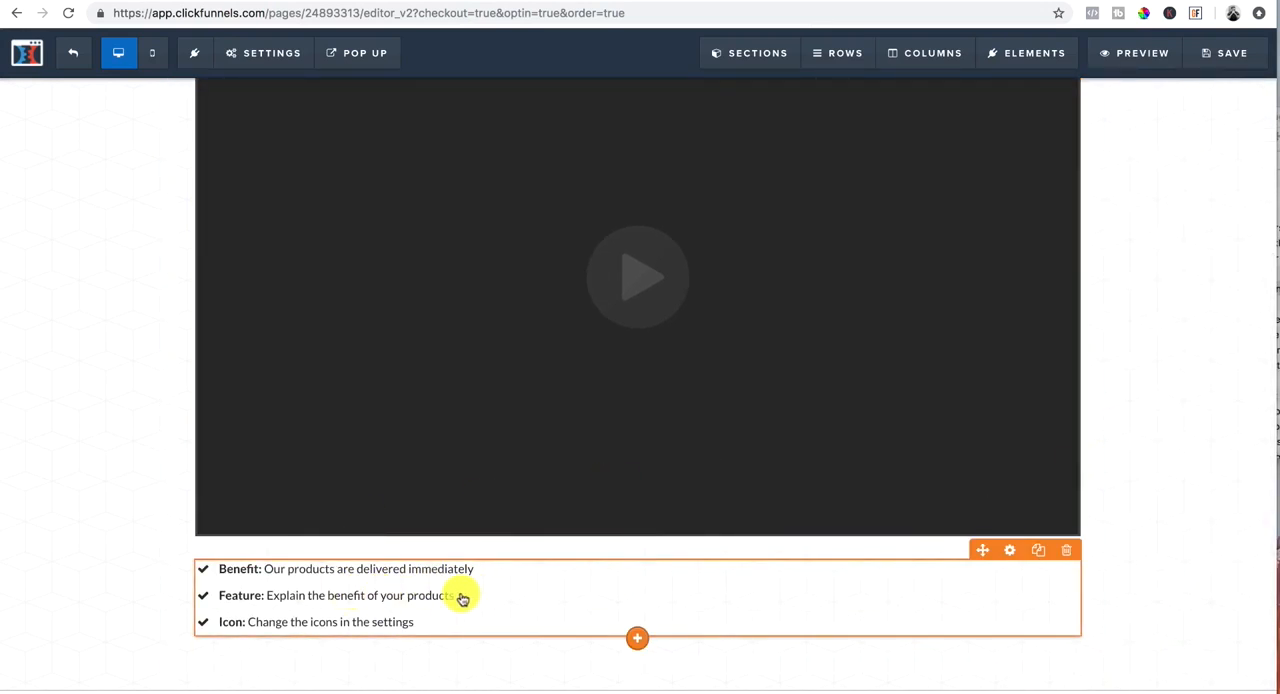
scroll(562, 584, "up", 1)
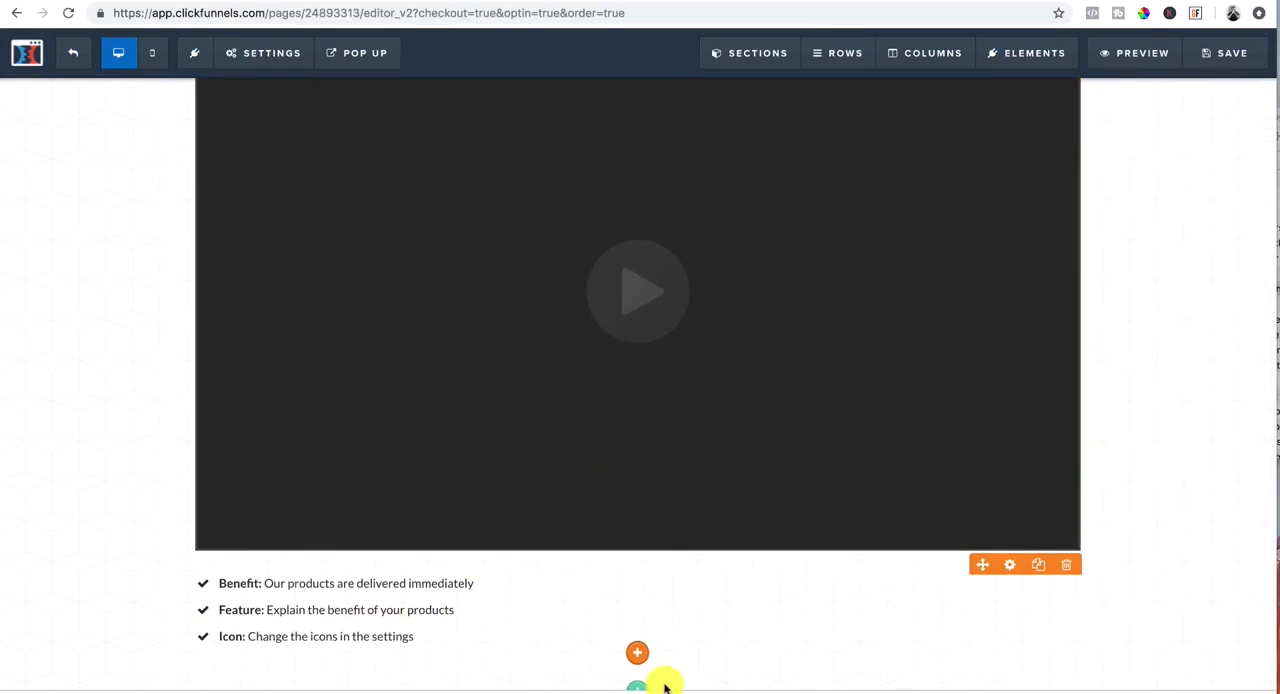
Step: Add a full-width section below the bullet list and insert a two-column row in it
left_click(645, 646)
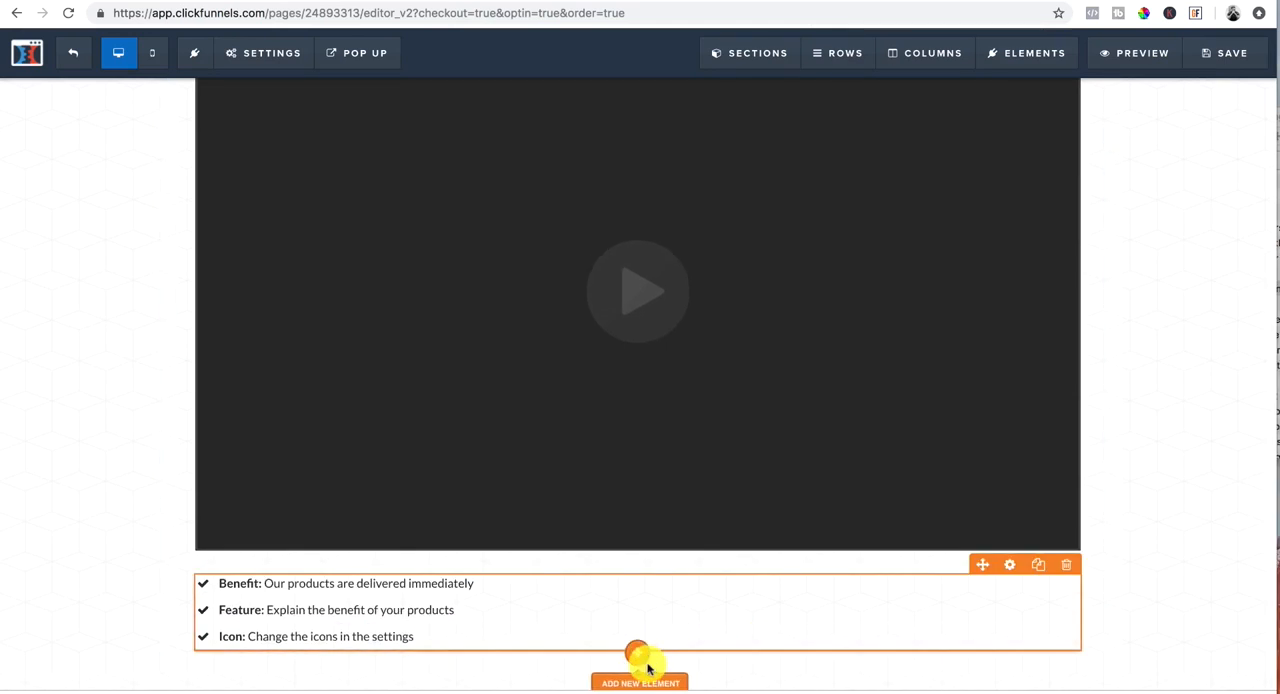
left_click(641, 688)
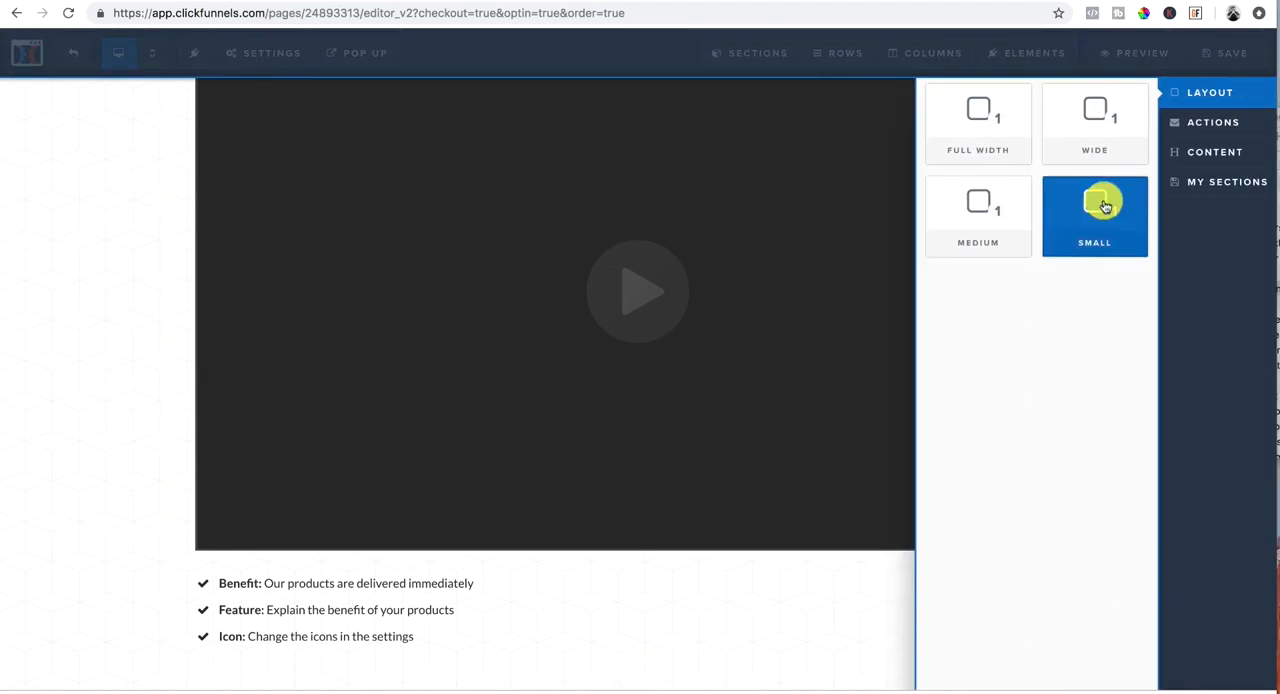
left_click(986, 123)
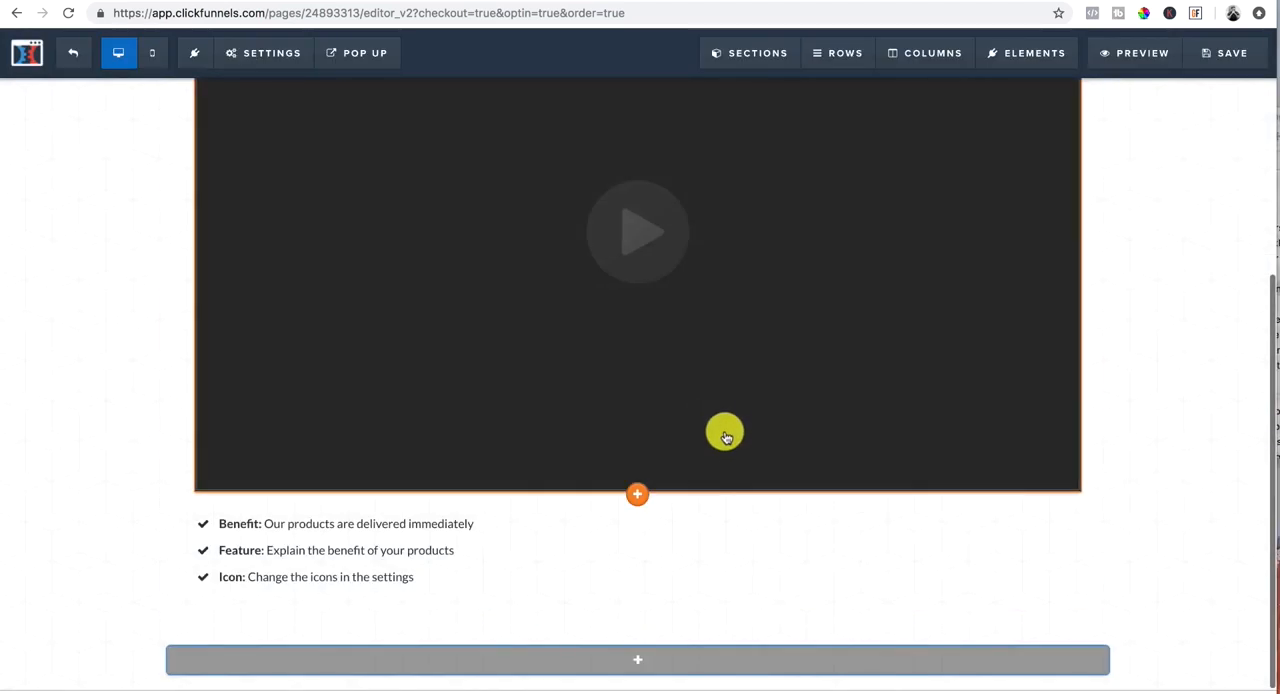
left_click(641, 662)
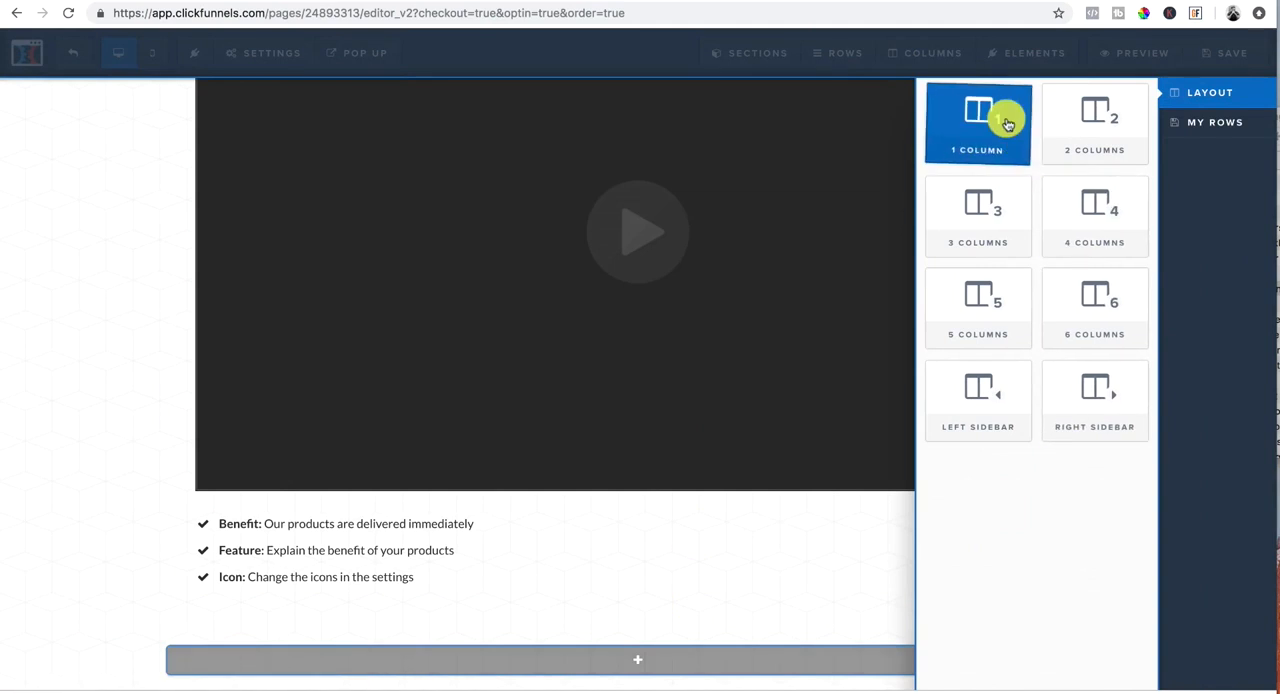
left_click(1118, 140)
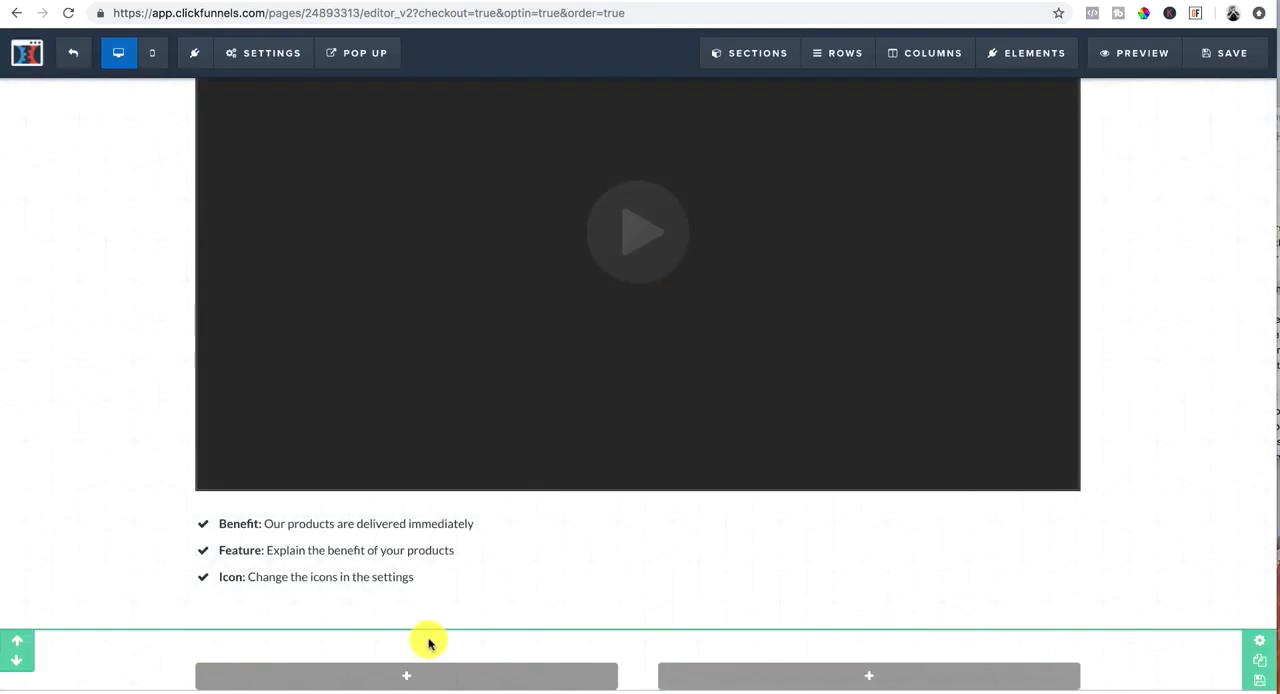
Step: Add an image element with a paragraph below it to the left column of the two-column row
left_click(406, 632)
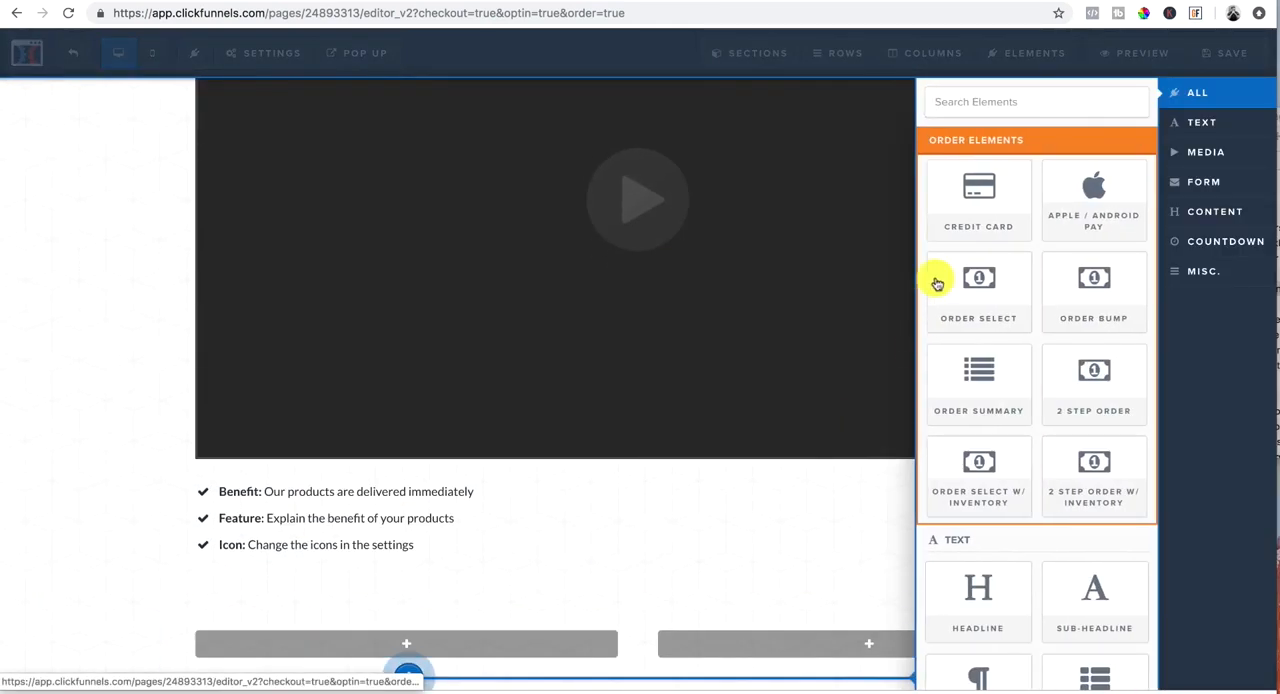
scroll(977, 585, "down", 3)
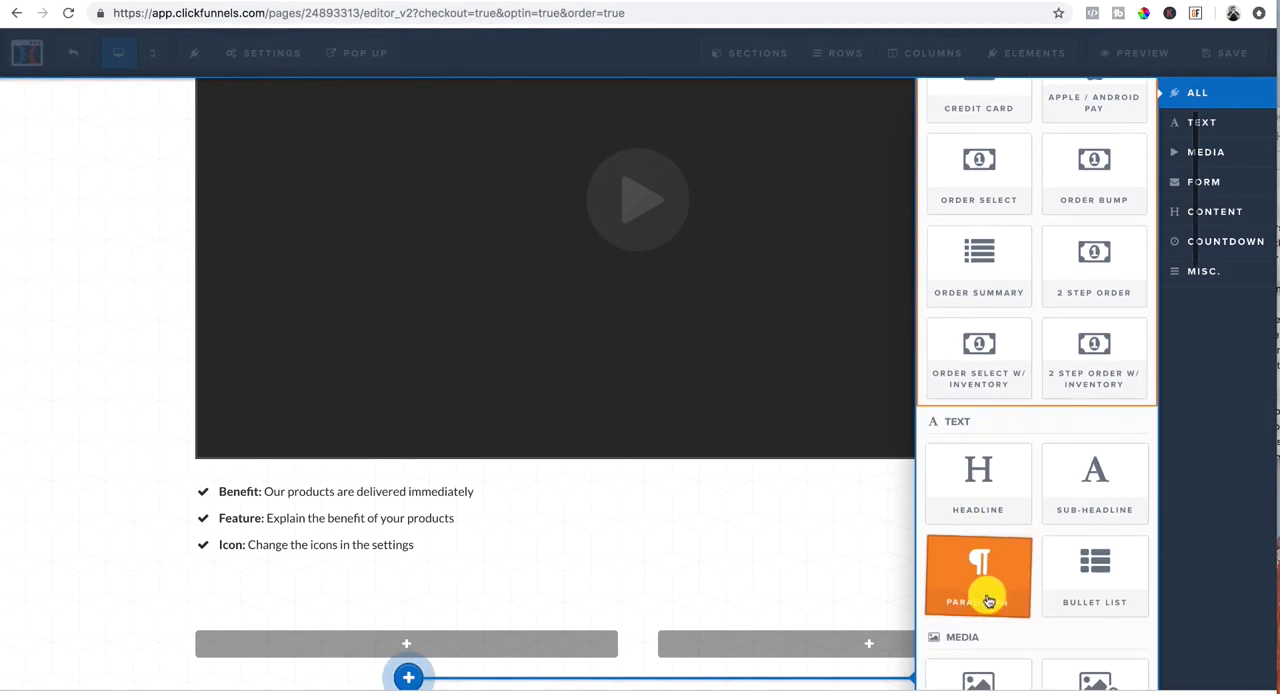
left_click(980, 626)
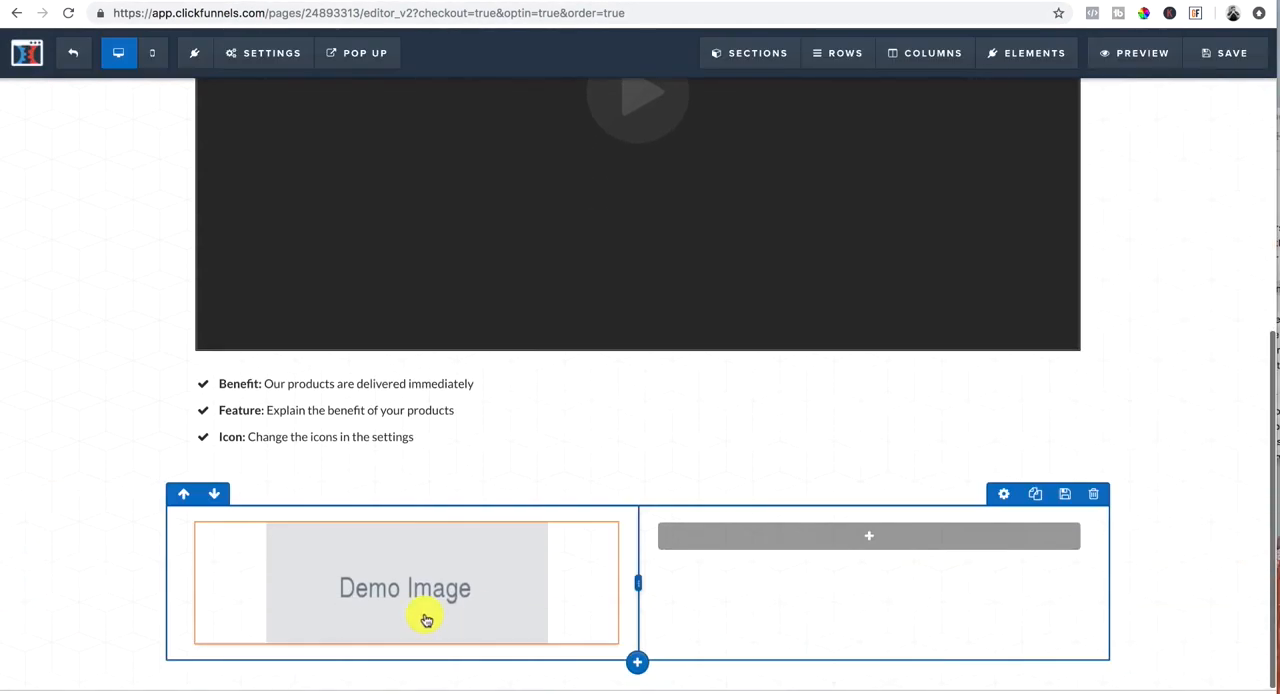
left_click(410, 643)
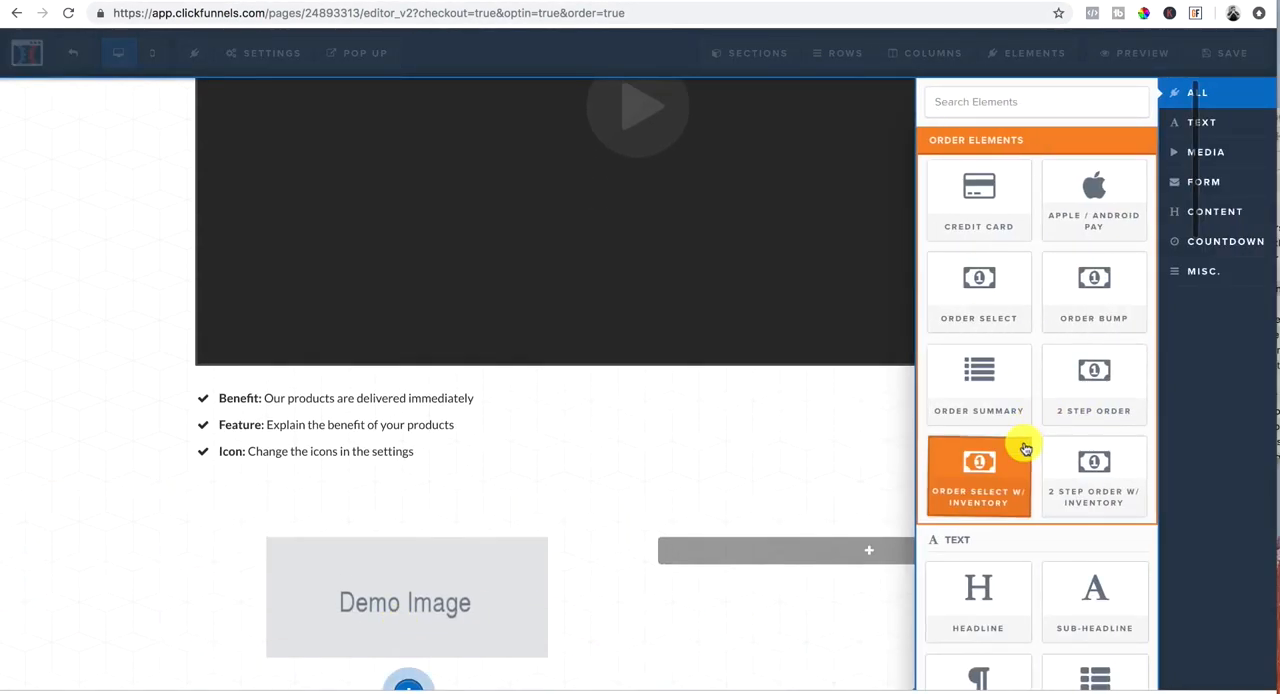
scroll(1020, 451, "down", 2)
left_click(980, 541)
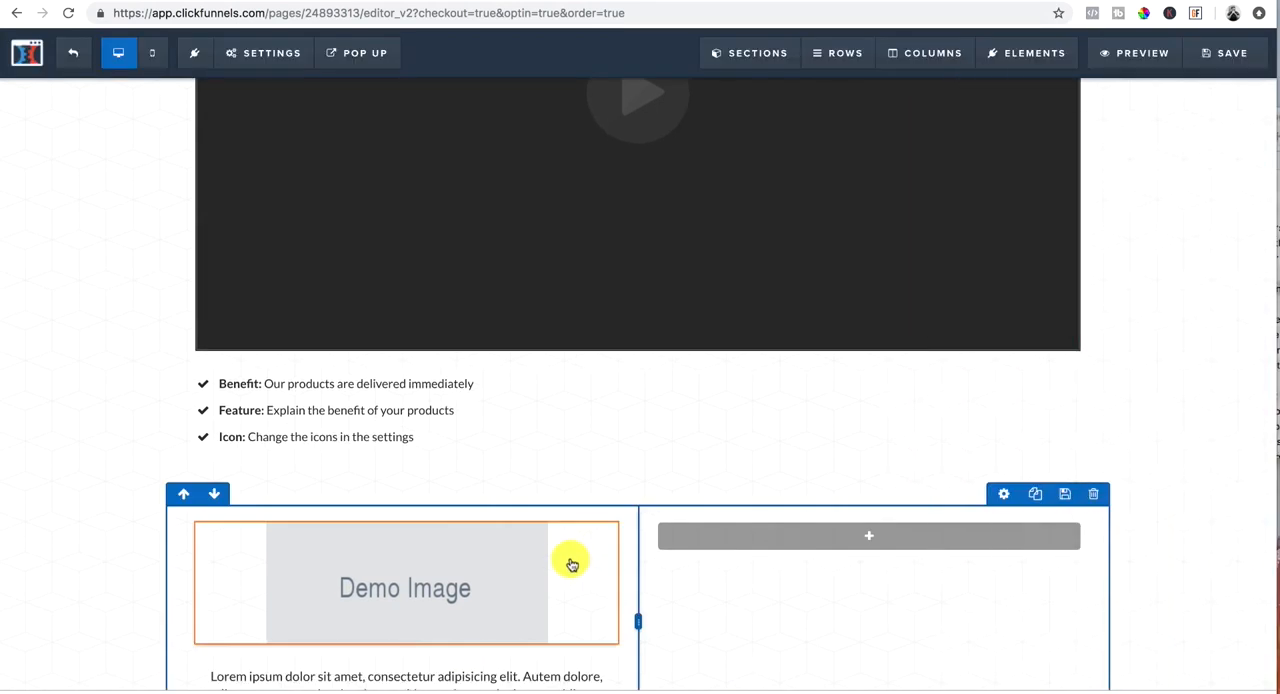
Step: Add an image element with a paragraph below it to the right column of the two-column row
left_click(884, 467)
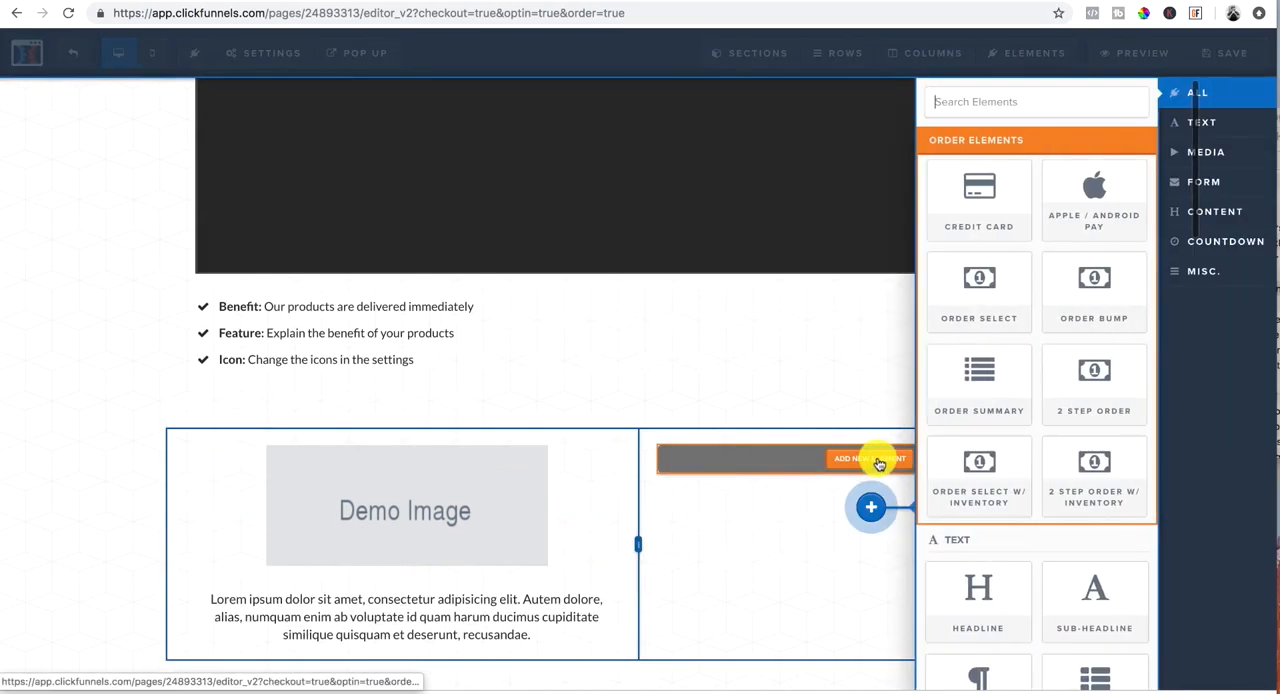
scroll(980, 572, "down", 5)
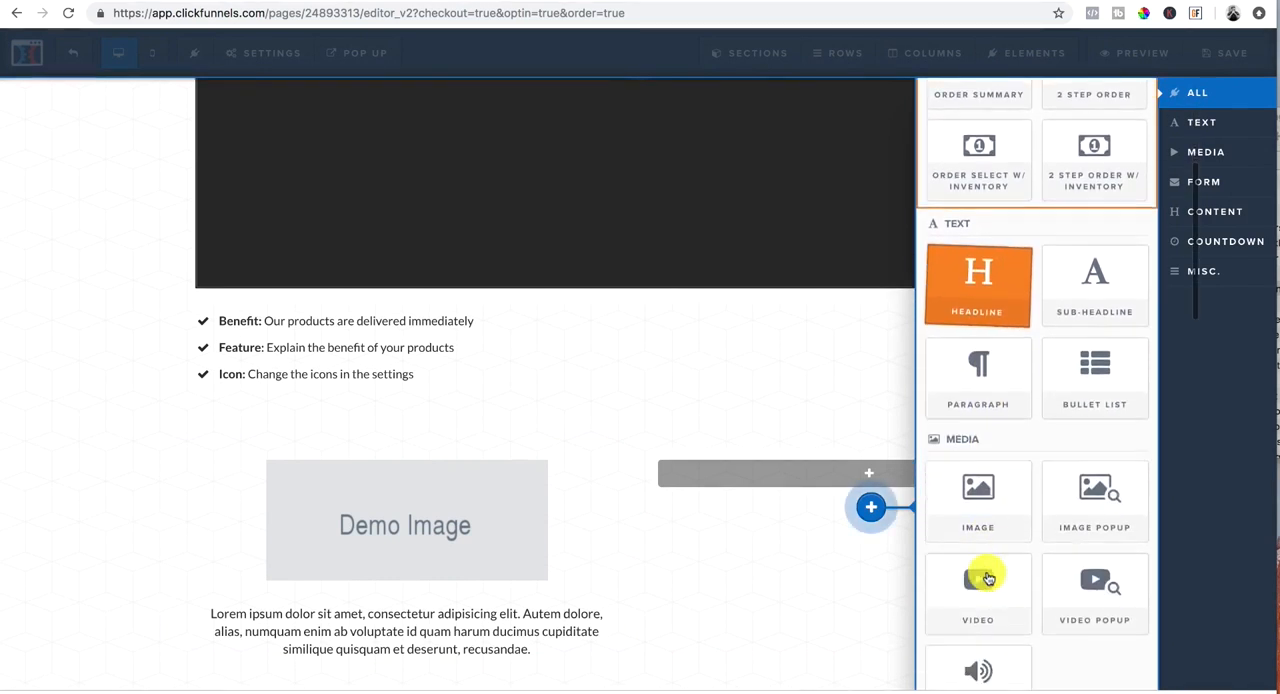
left_click(978, 430)
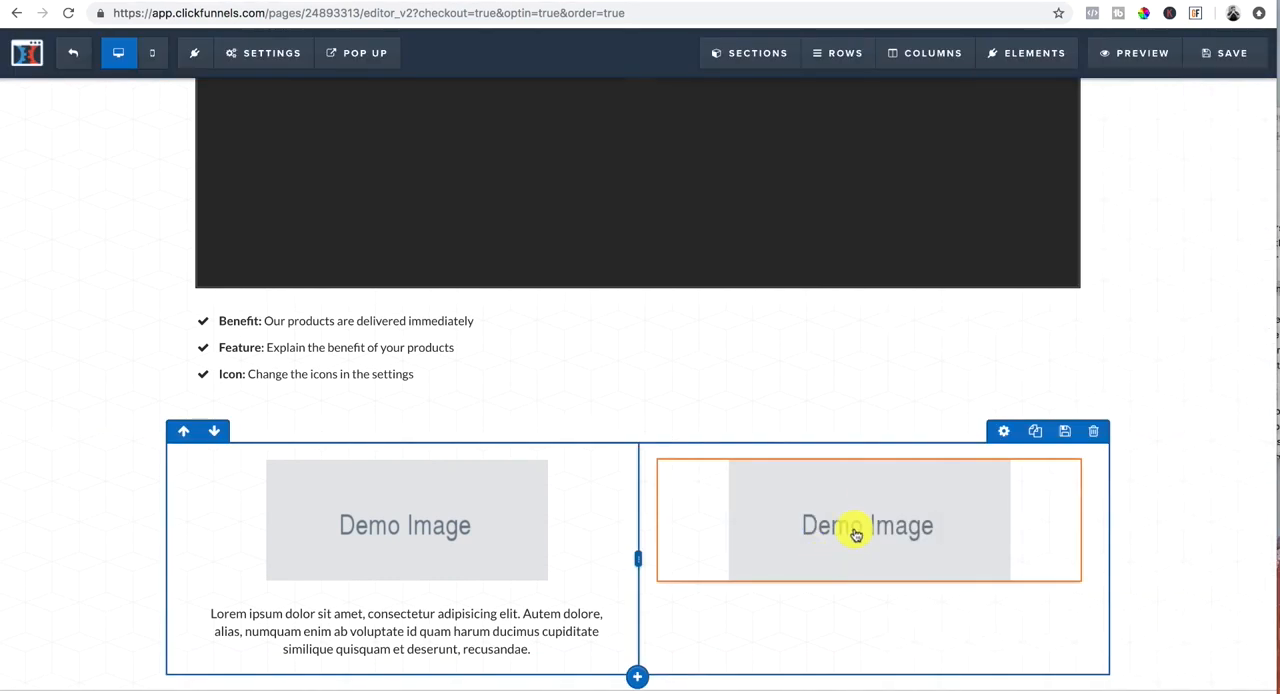
left_click(872, 614)
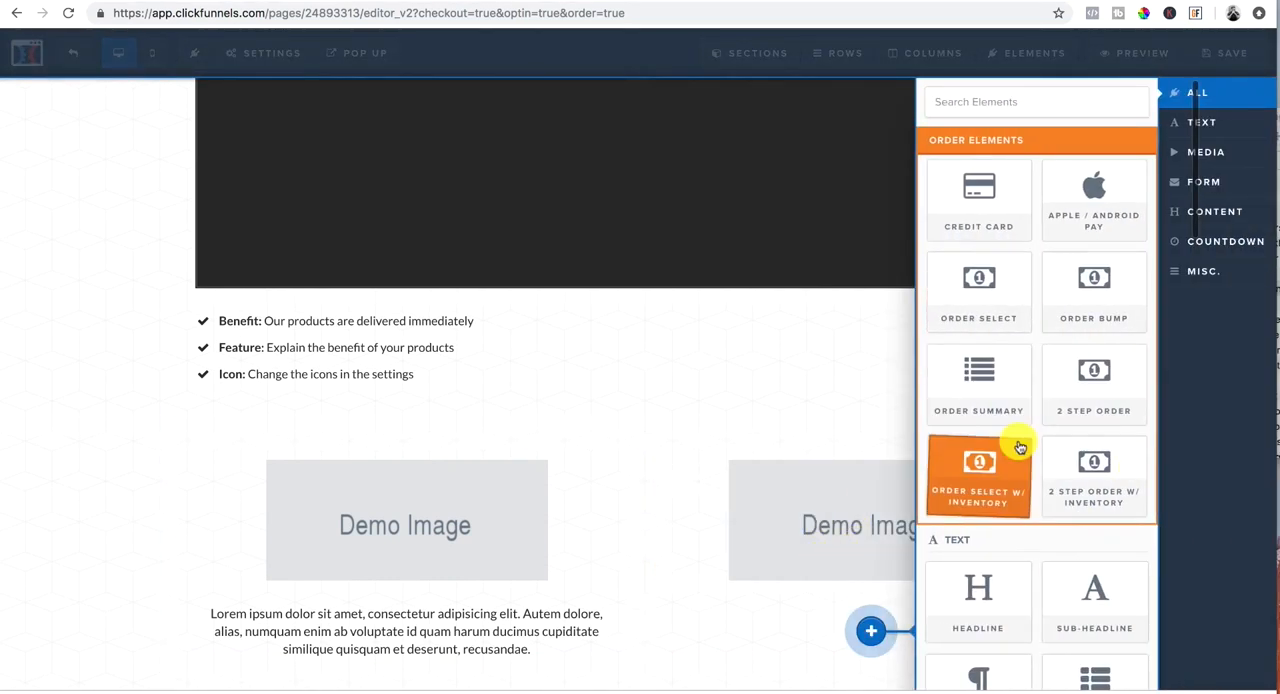
scroll(1018, 420, "down", 3)
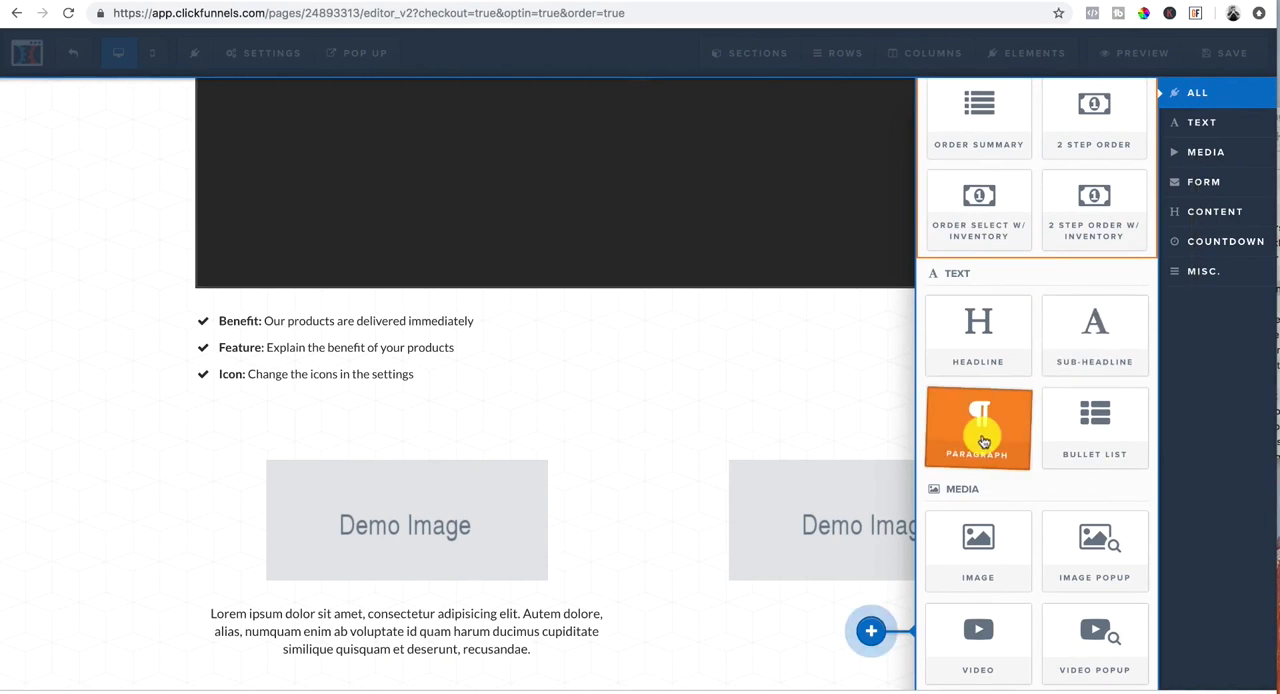
left_click(983, 441)
scroll(811, 497, "down", 1)
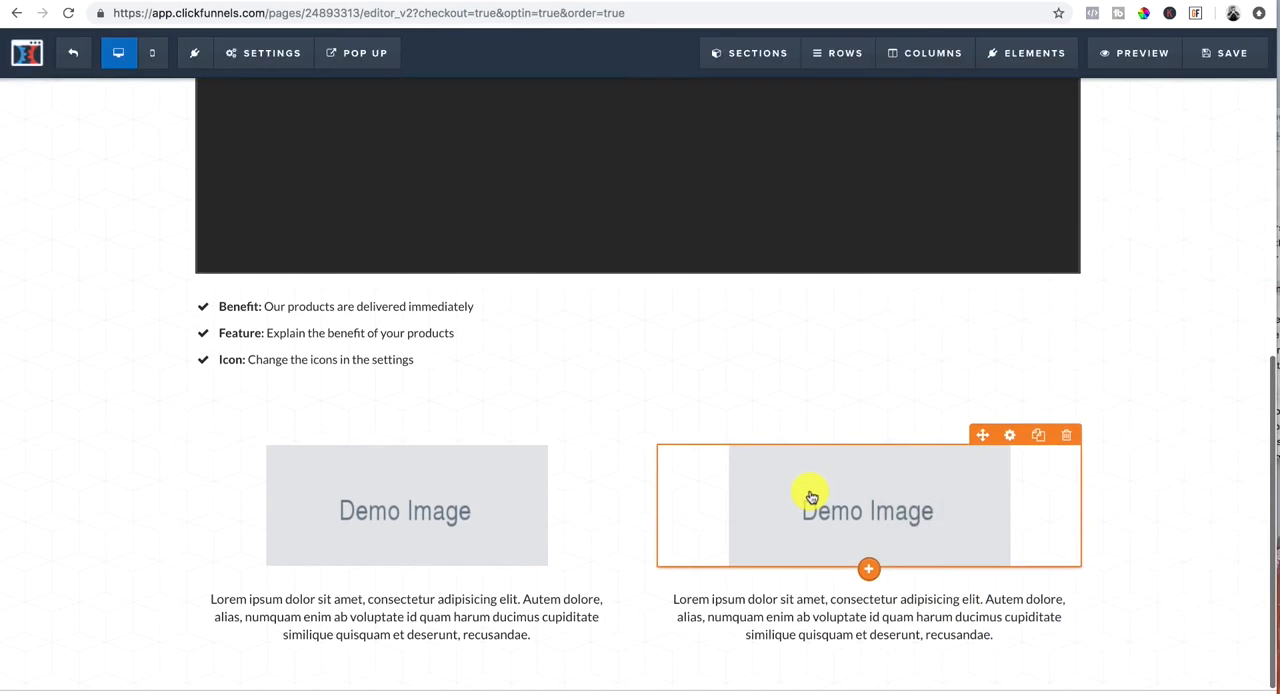
Step: Add a full-width section below the two-column section and insert a one-column row in it
left_click(642, 685)
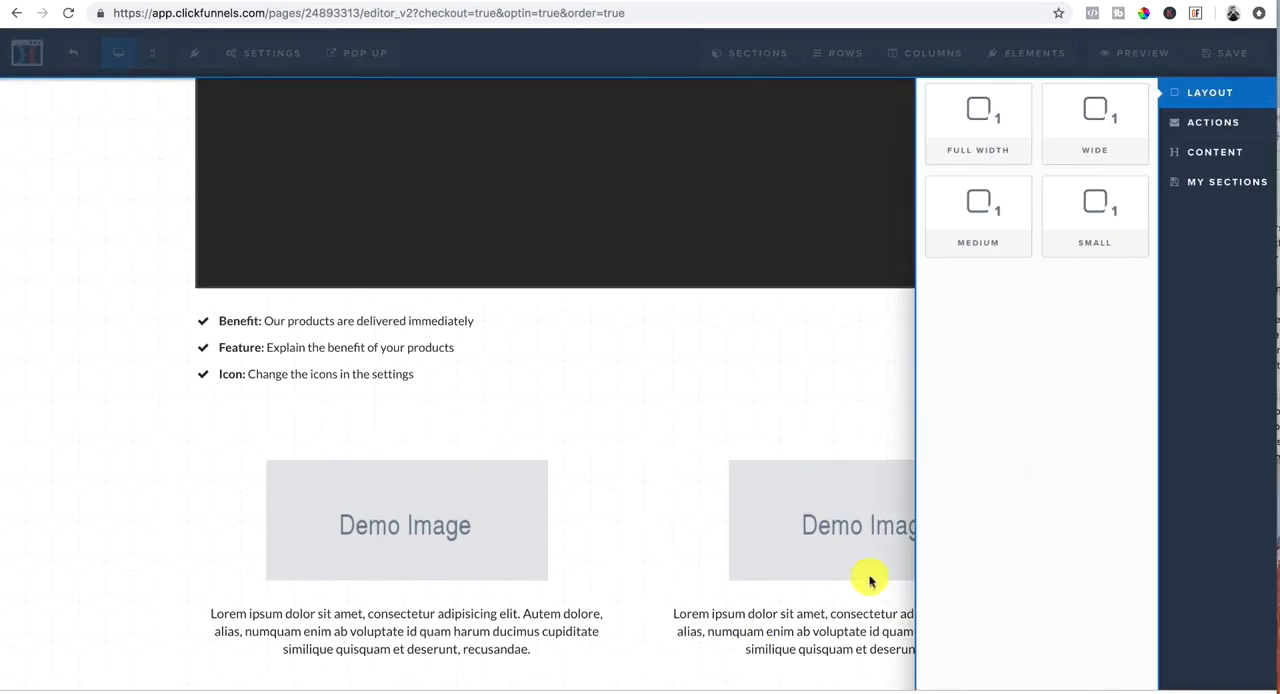
left_click(997, 157)
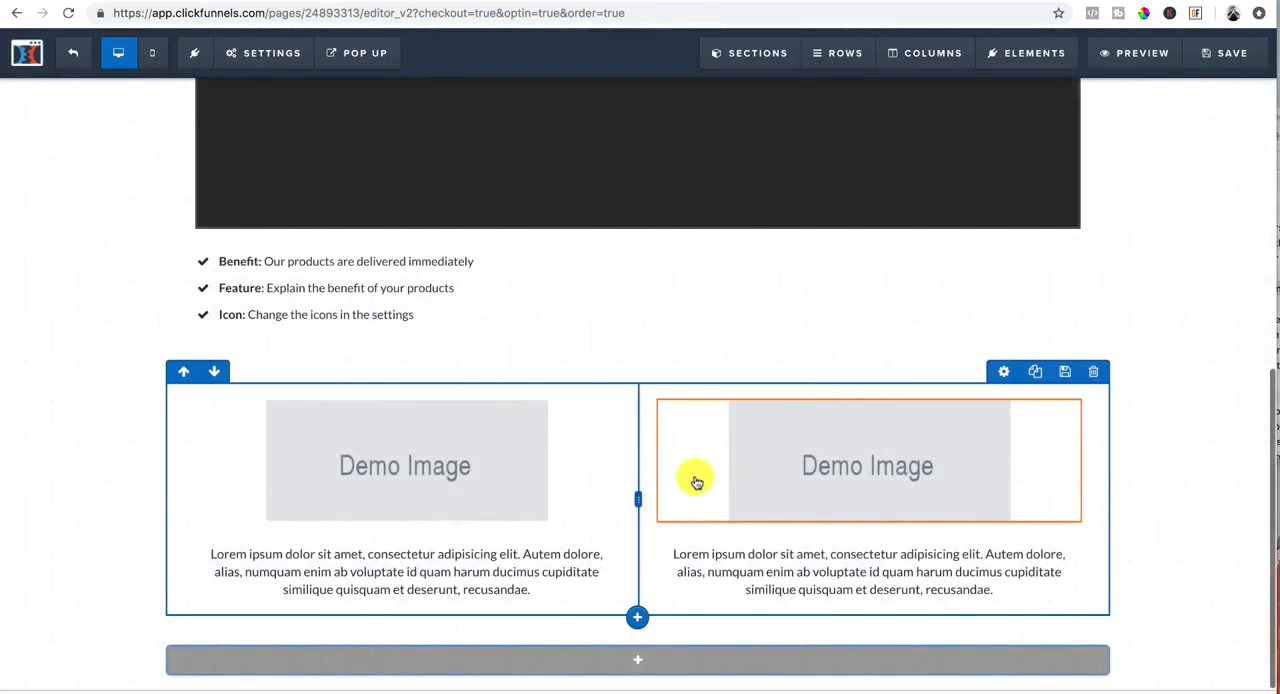
left_click(640, 664)
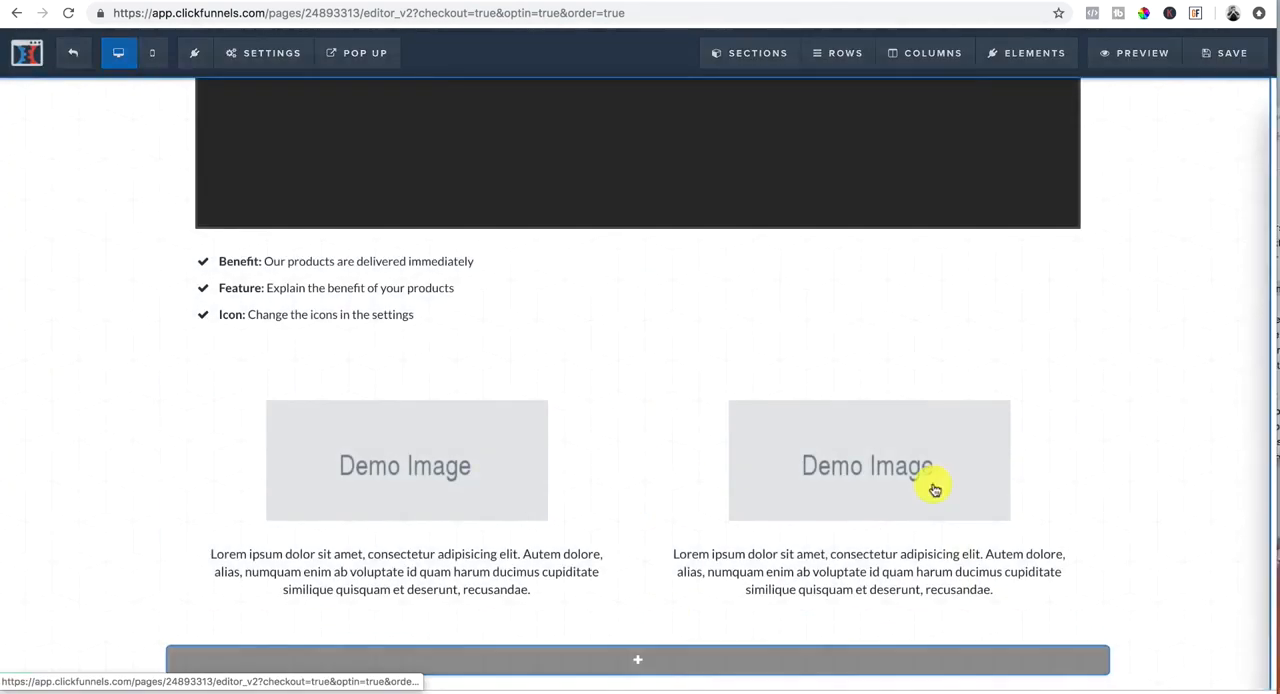
left_click(980, 115)
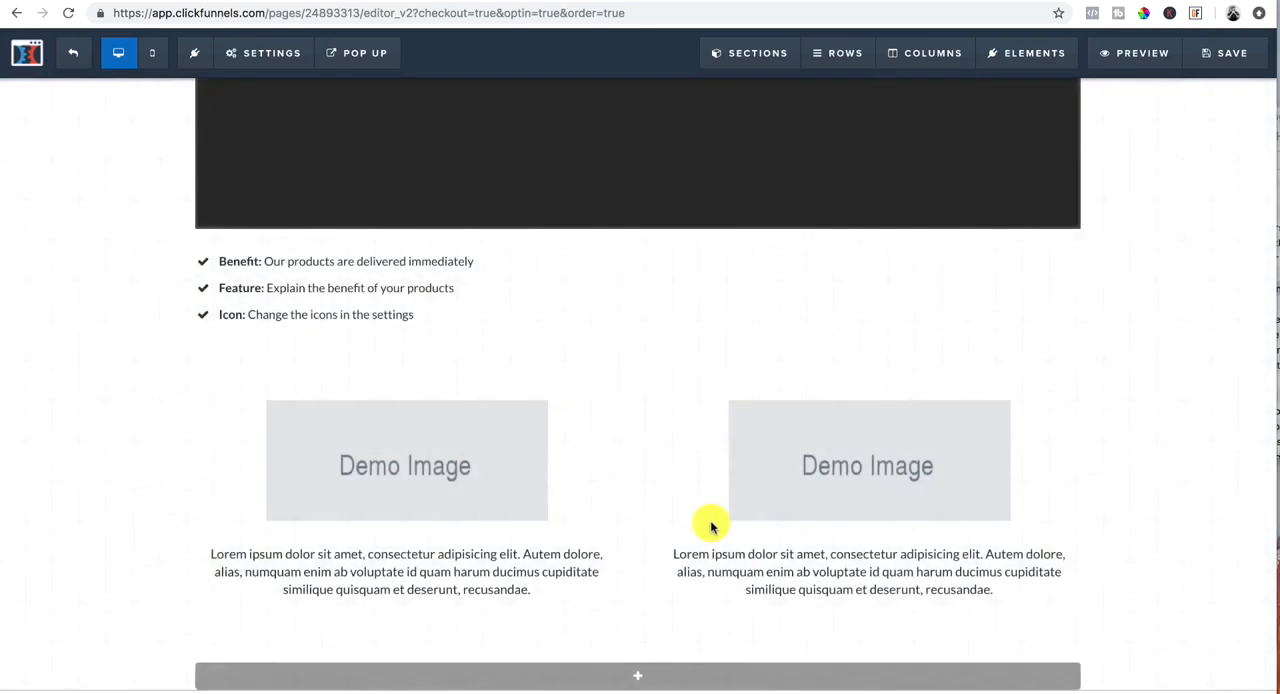
Step: Add an image element to the one-column row below the two image-and-paragraph columns
left_click(640, 644)
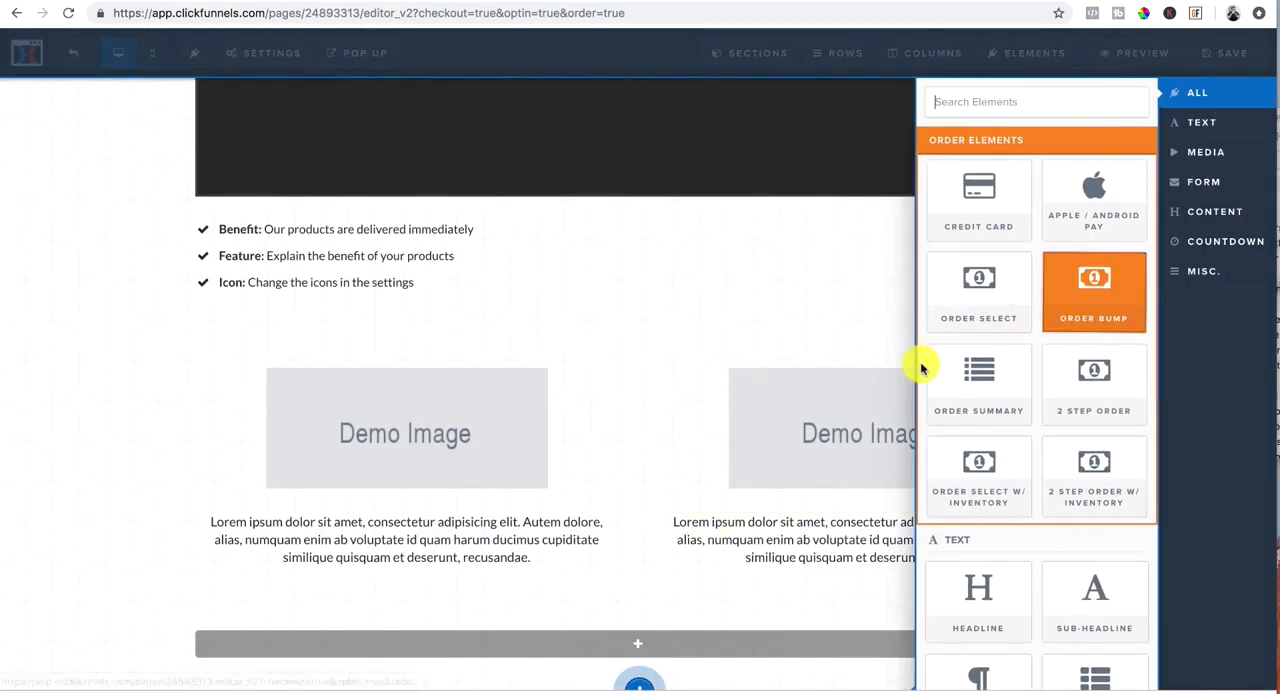
scroll(976, 568, "down", 2)
scroll(976, 568, "down", 1)
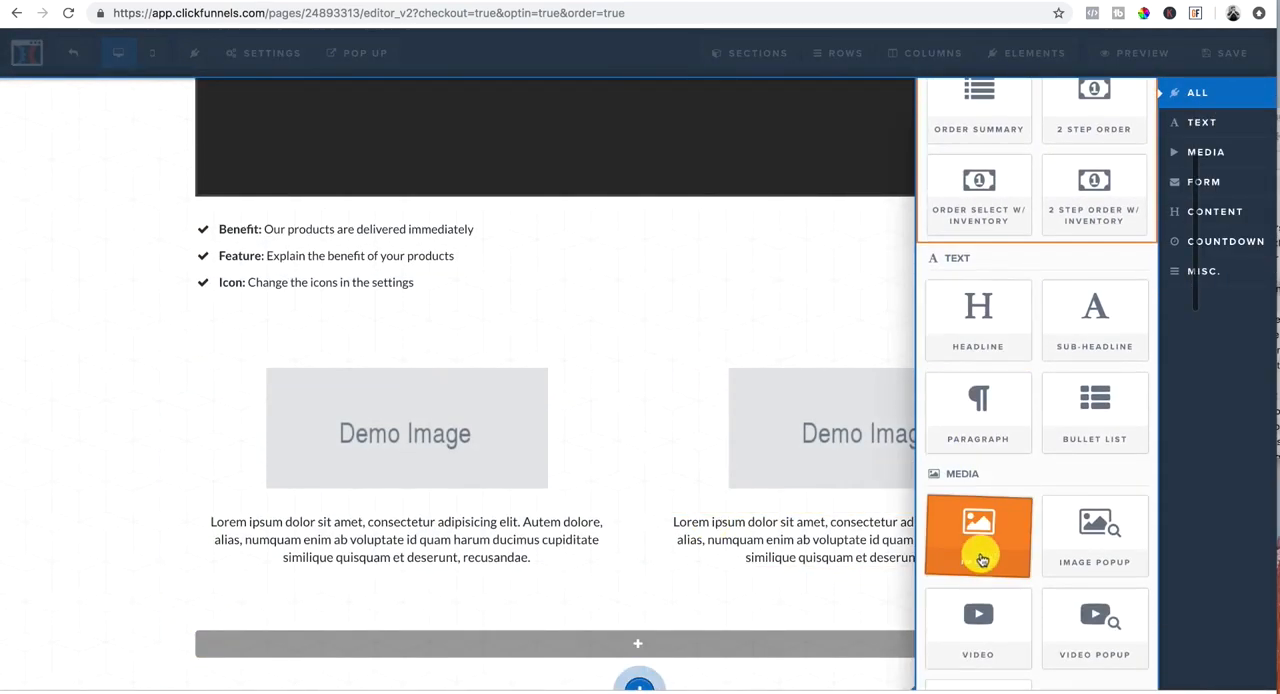
left_click(977, 540)
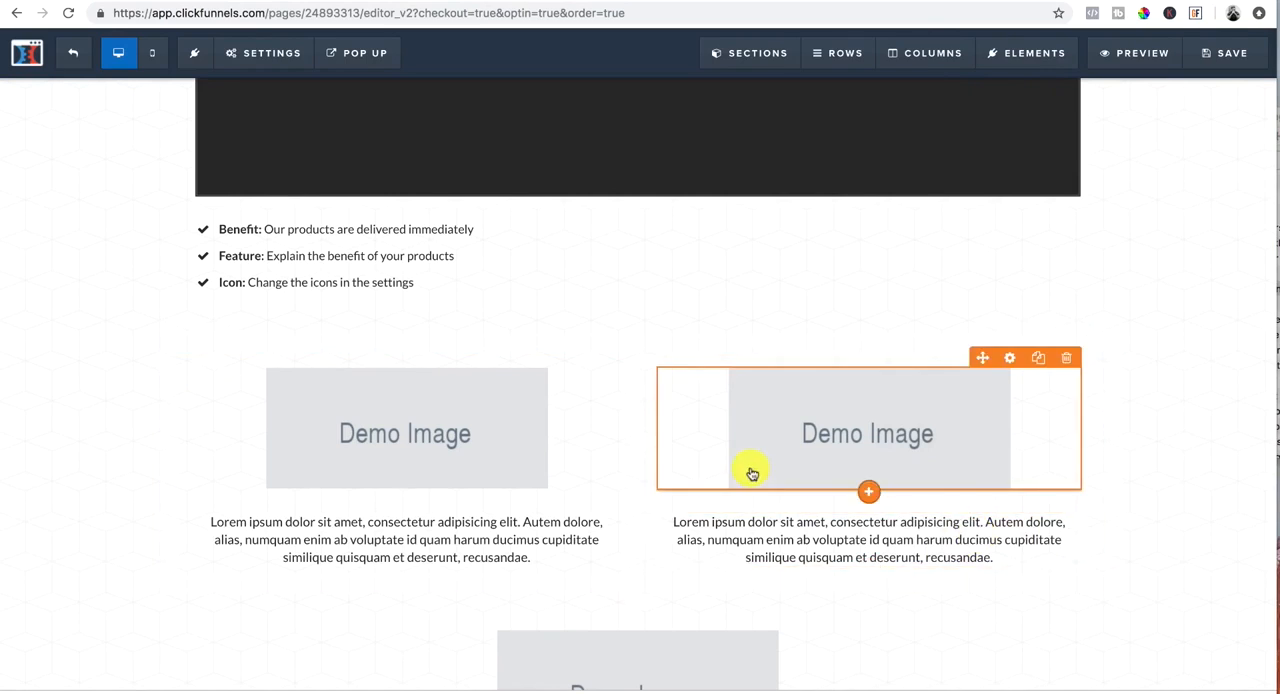
Step: Add another section below the single centred image and insert a one-column row in it
scroll(643, 679, "down", 1)
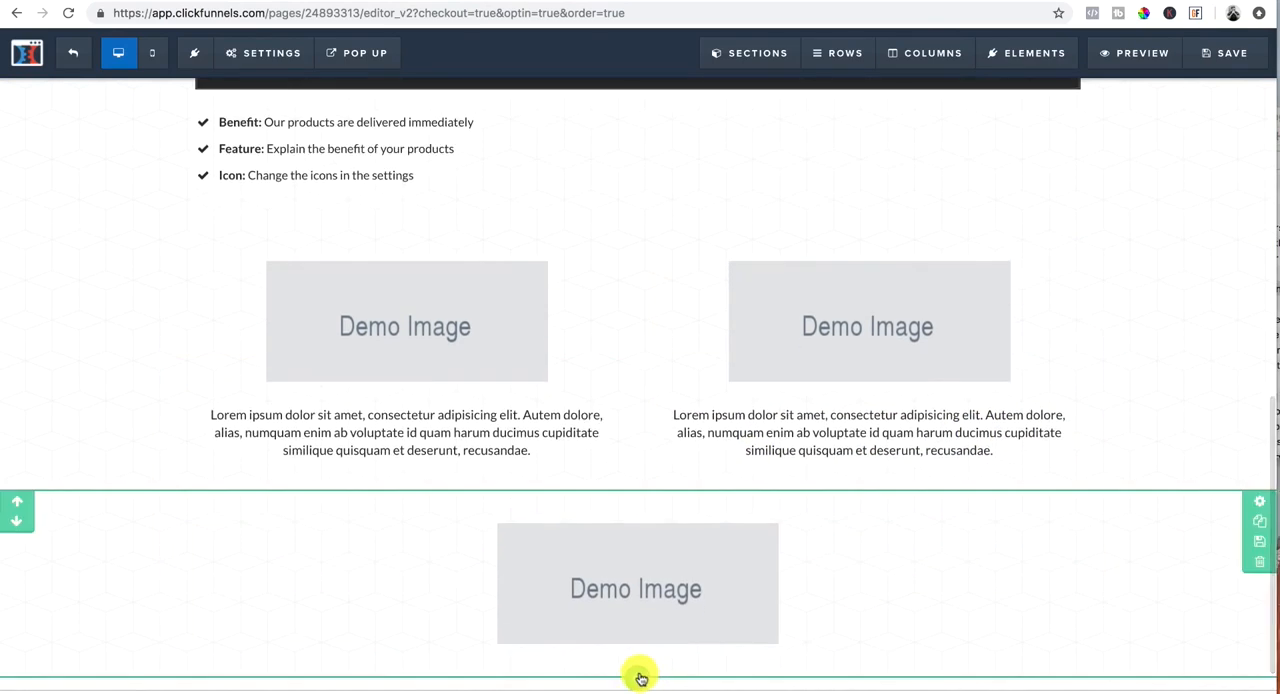
left_click(640, 679)
left_click(983, 108)
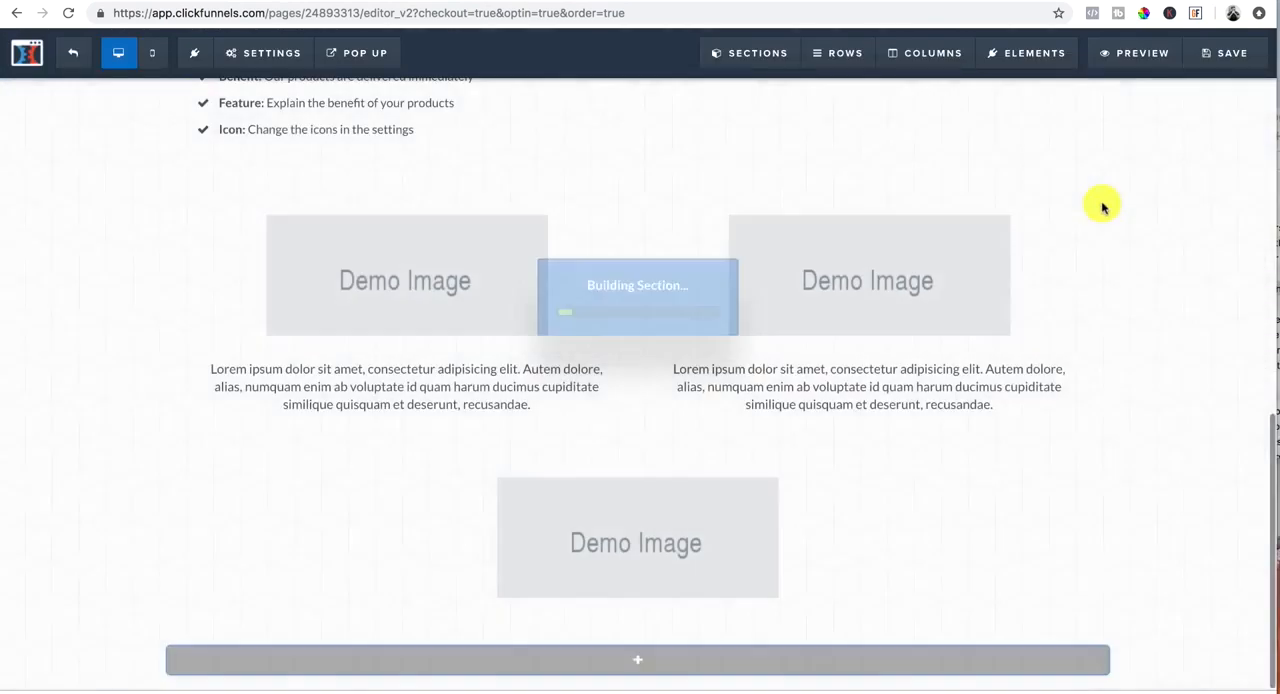
left_click(636, 638)
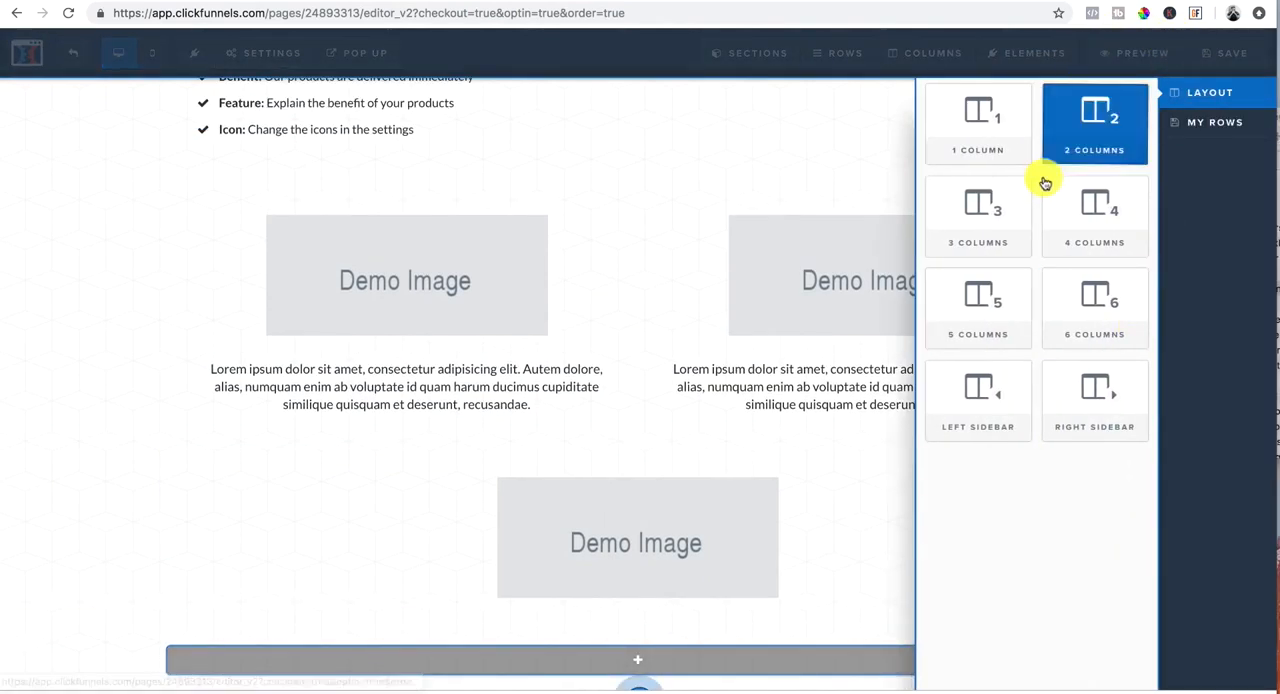
left_click(997, 128)
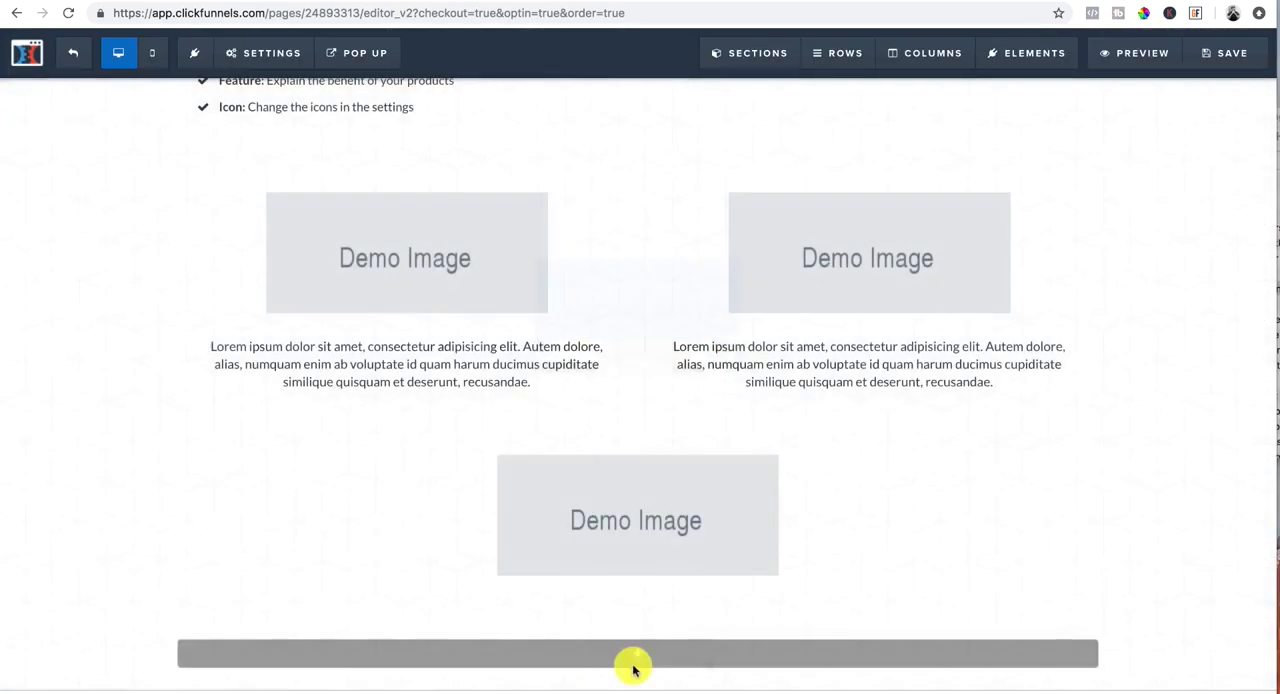
Step: Add a headline element to the new one-column row and append "197" to its text
left_click(662, 656)
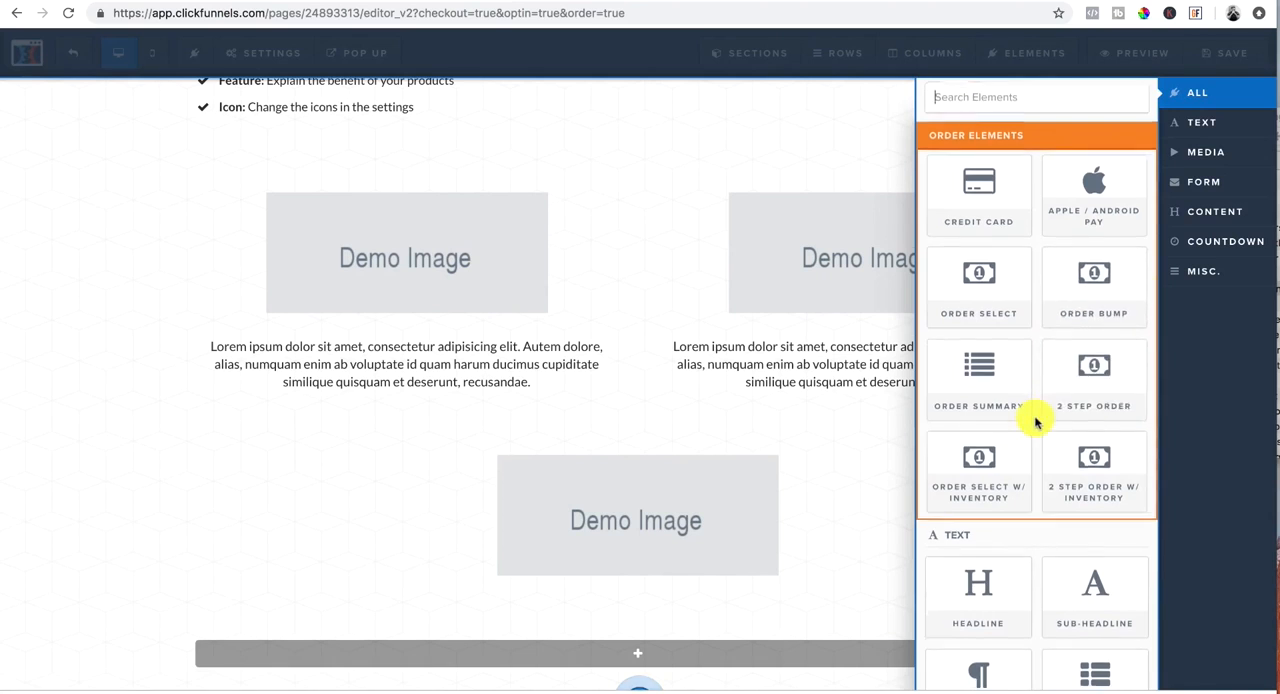
left_click(966, 565)
left_click(771, 623)
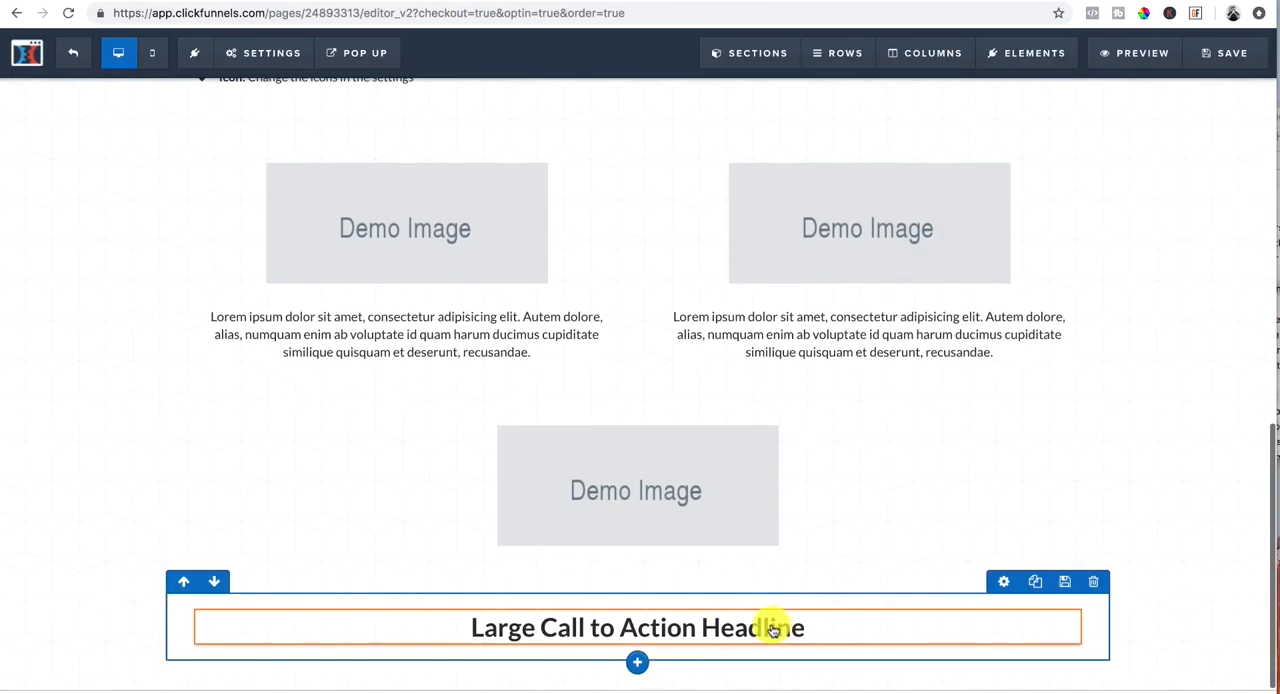
left_click(806, 627)
mouse_move(787, 629)
left_mouse_down()
mouse_move(571, 626)
mouse_move(794, 641)
left_mouse_up()
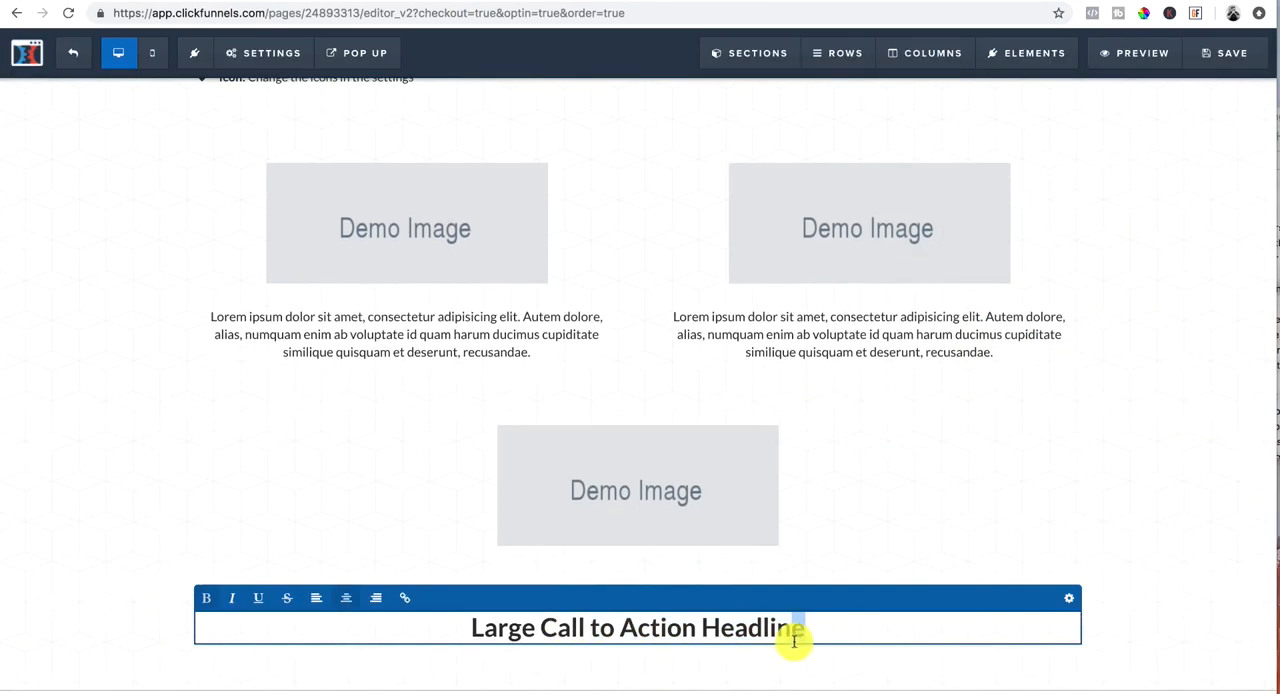
type("197")
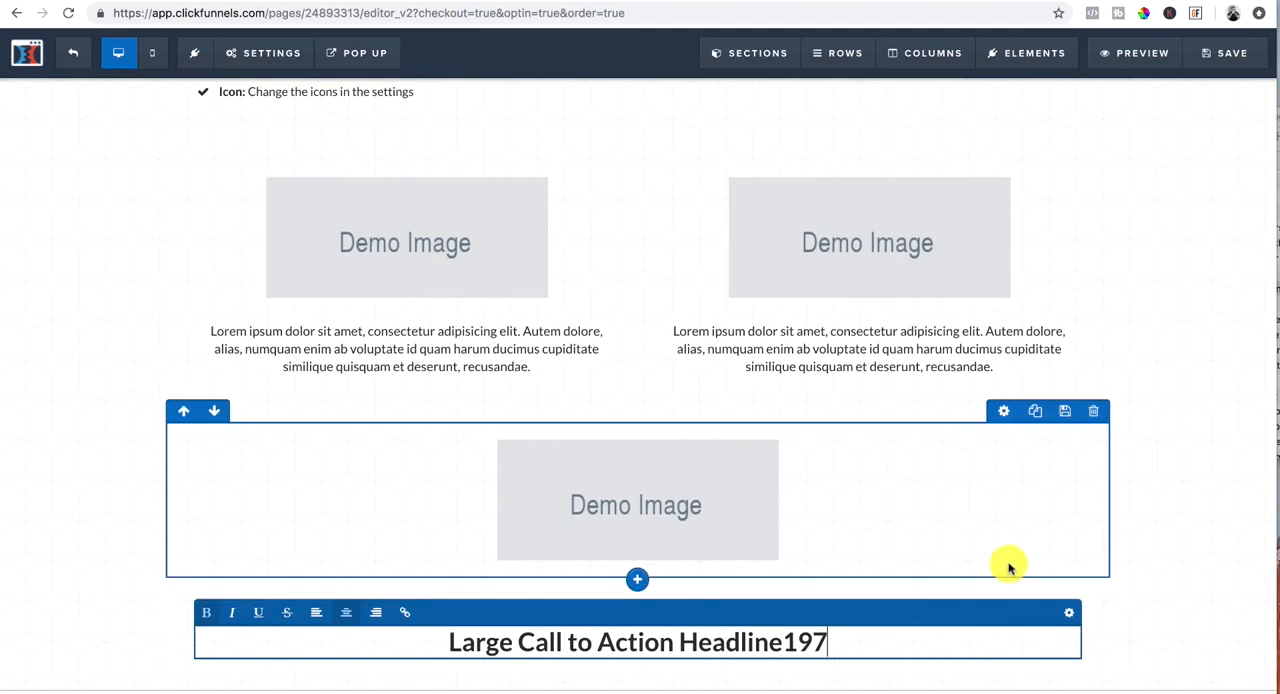
left_click(1186, 571)
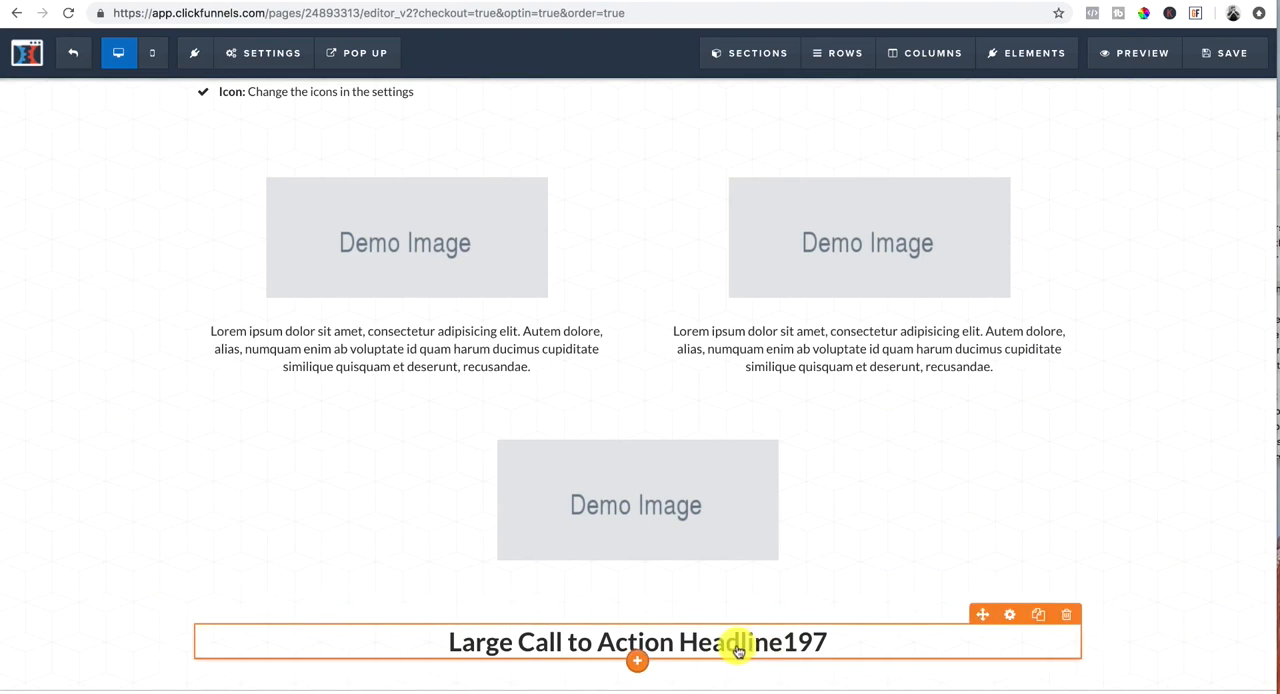
Step: Duplicate the "Large Call to Action Headline197" headline twice to stack three price headlines in the row
left_click(1039, 616)
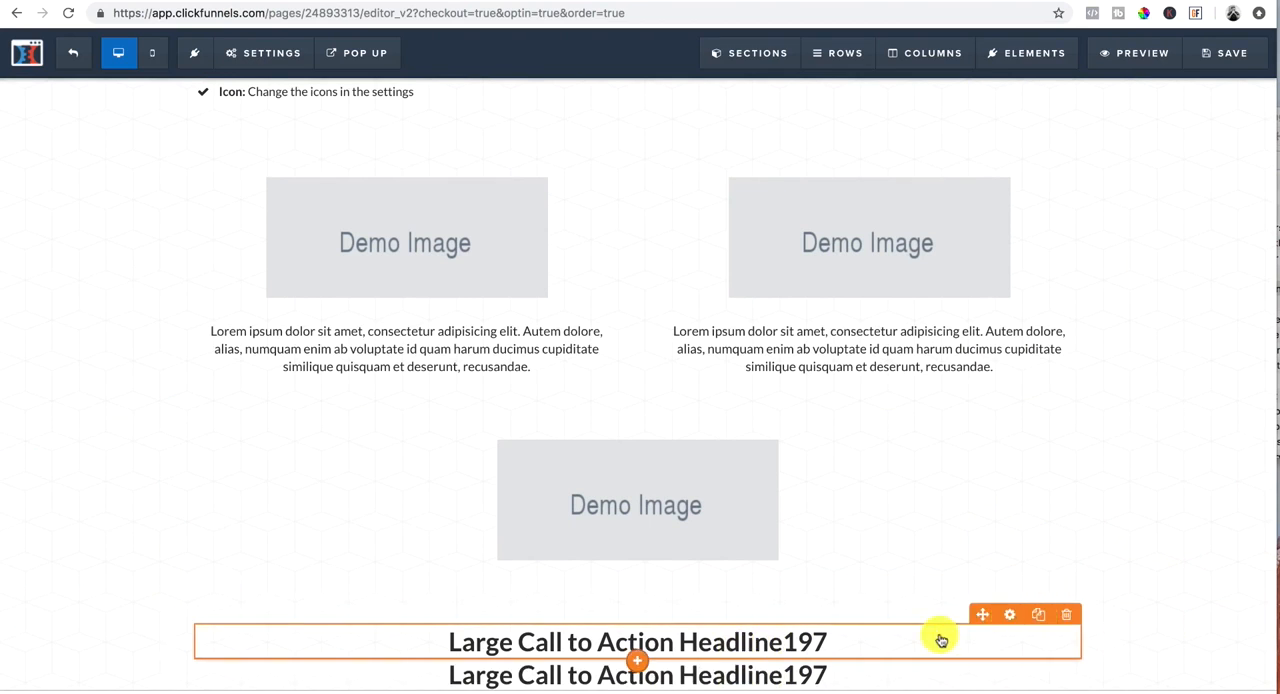
left_click(817, 673)
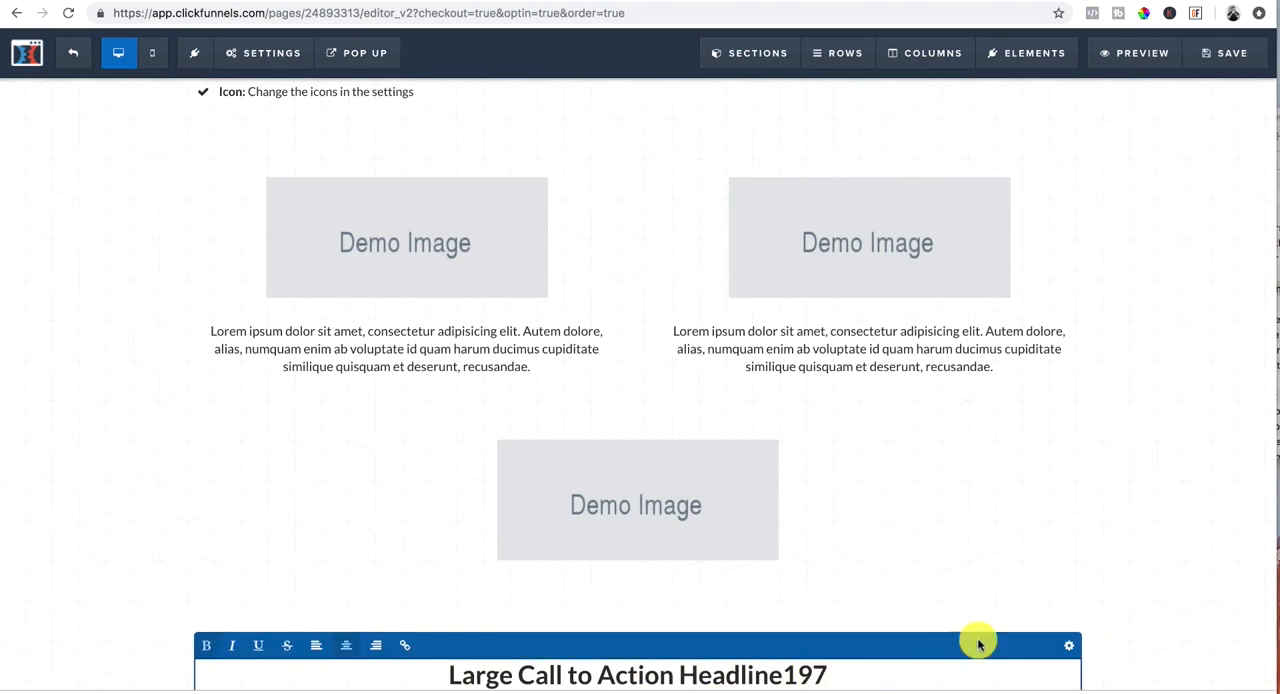
left_click(1194, 634)
scroll(841, 620, "down", 1)
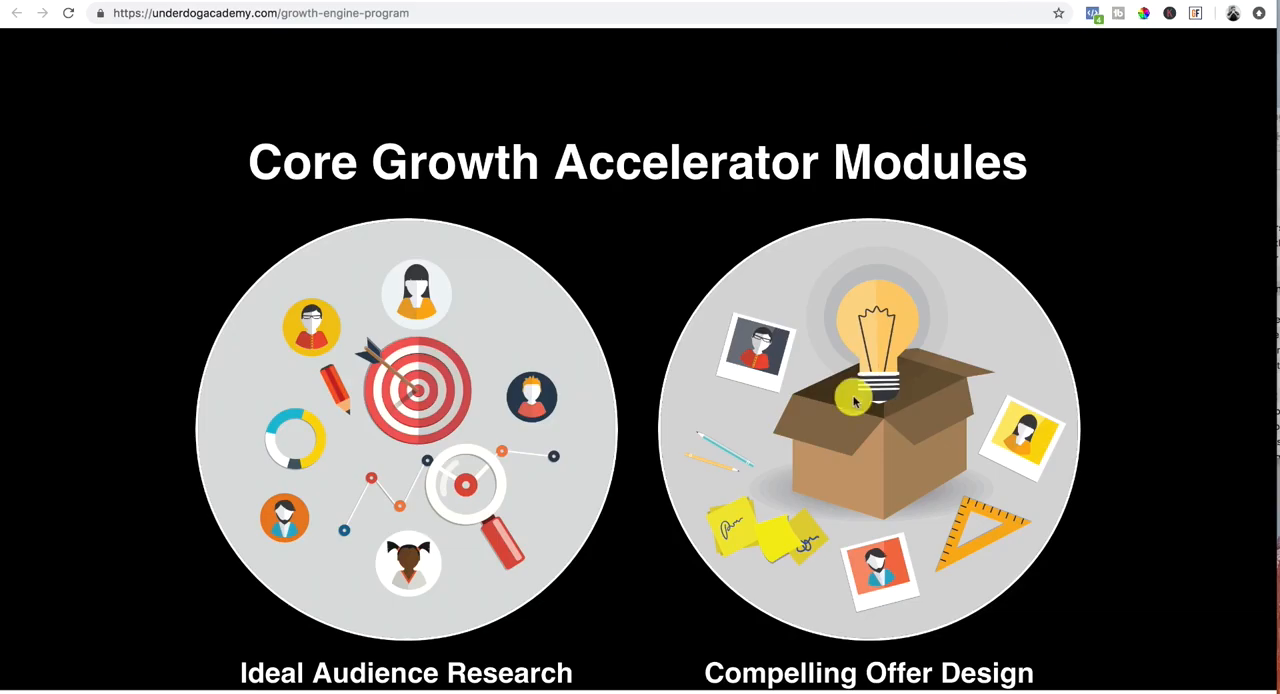
scroll(855, 400, "down", 20)
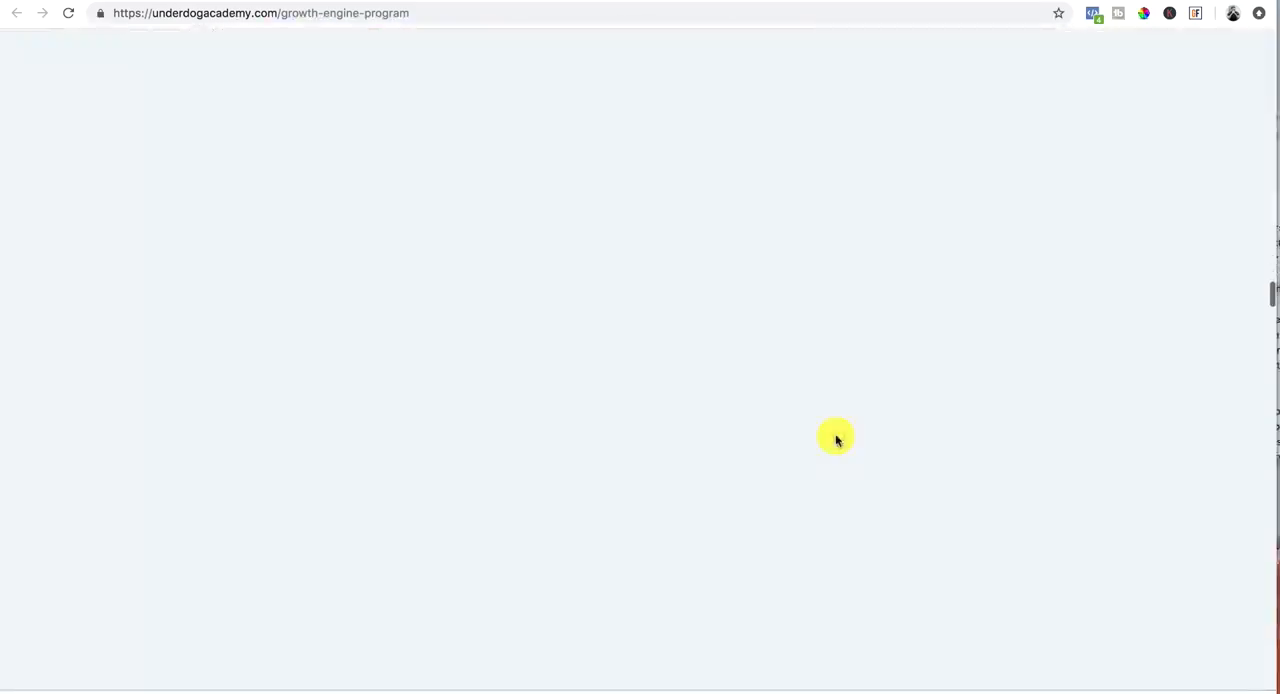
scroll(837, 440, "down", 10)
scroll(837, 440, "up", 9)
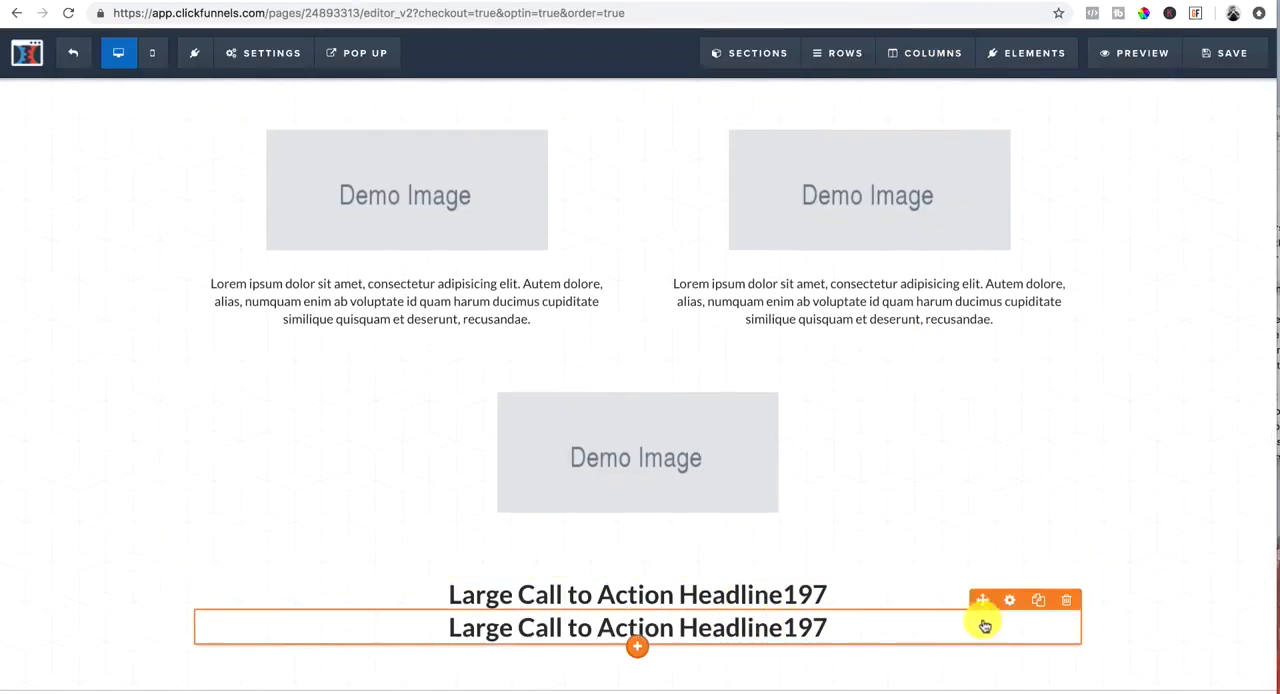
left_click(1042, 601)
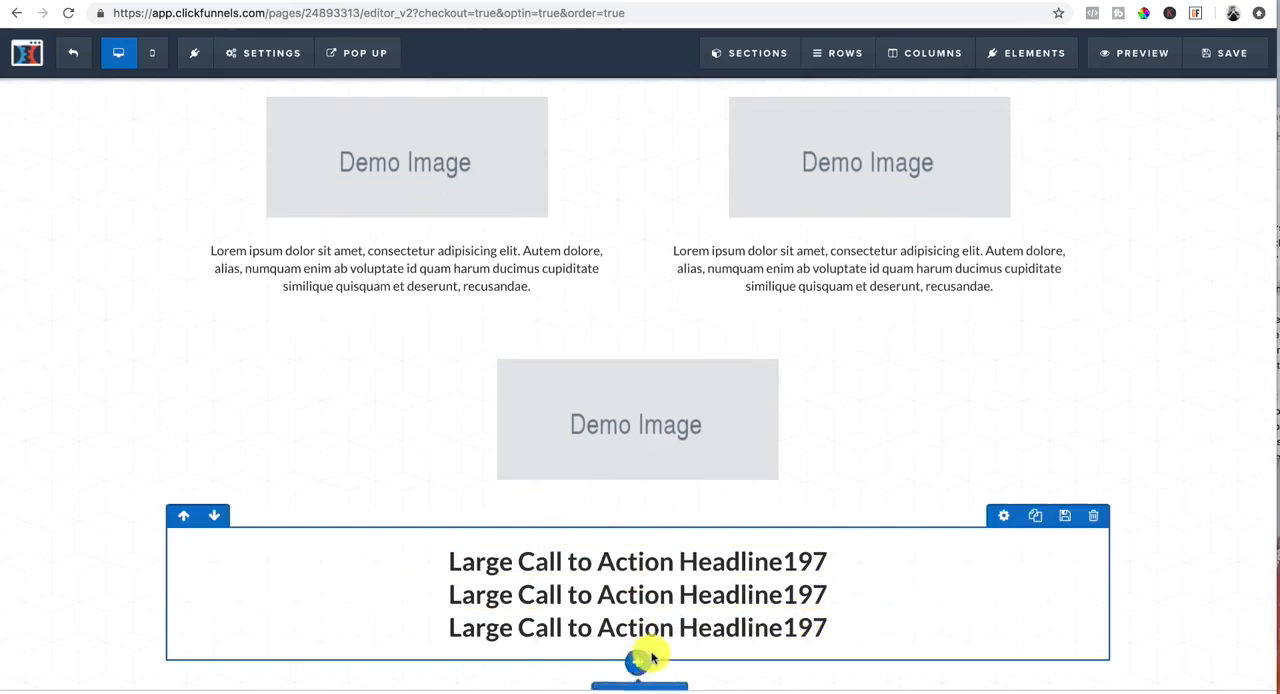
Step: Add a button element below the three stacked headlines
left_click(639, 666)
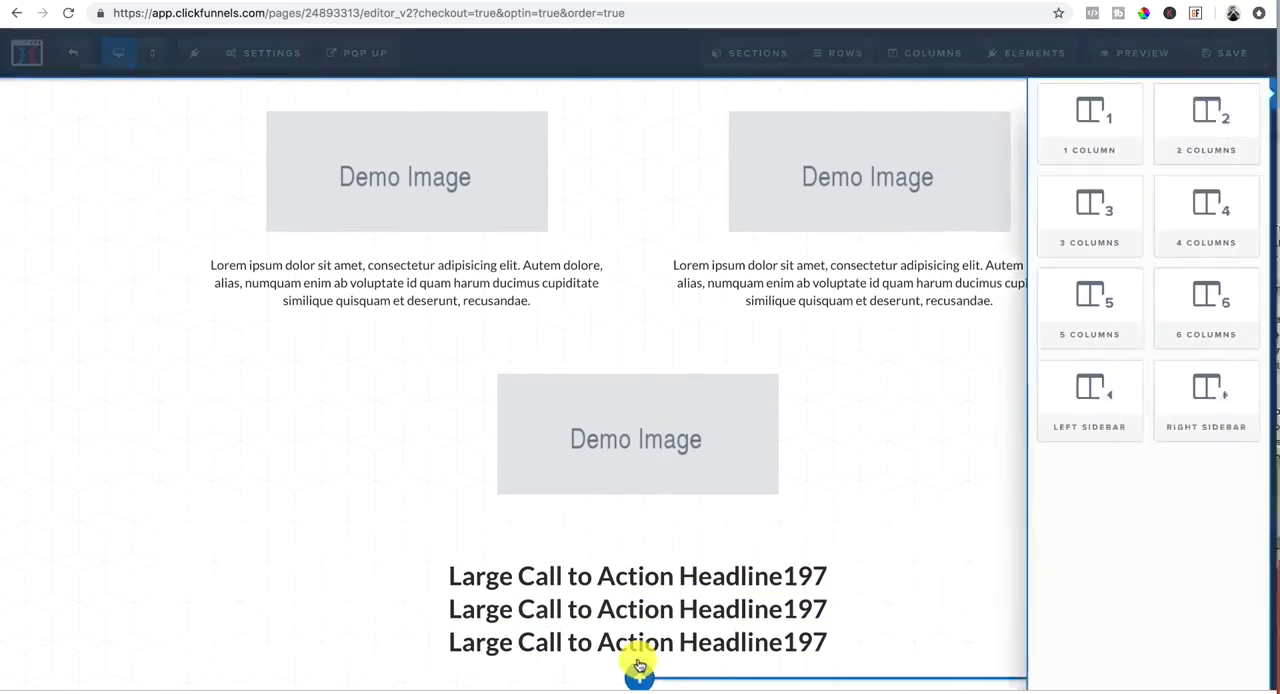
left_click(735, 415)
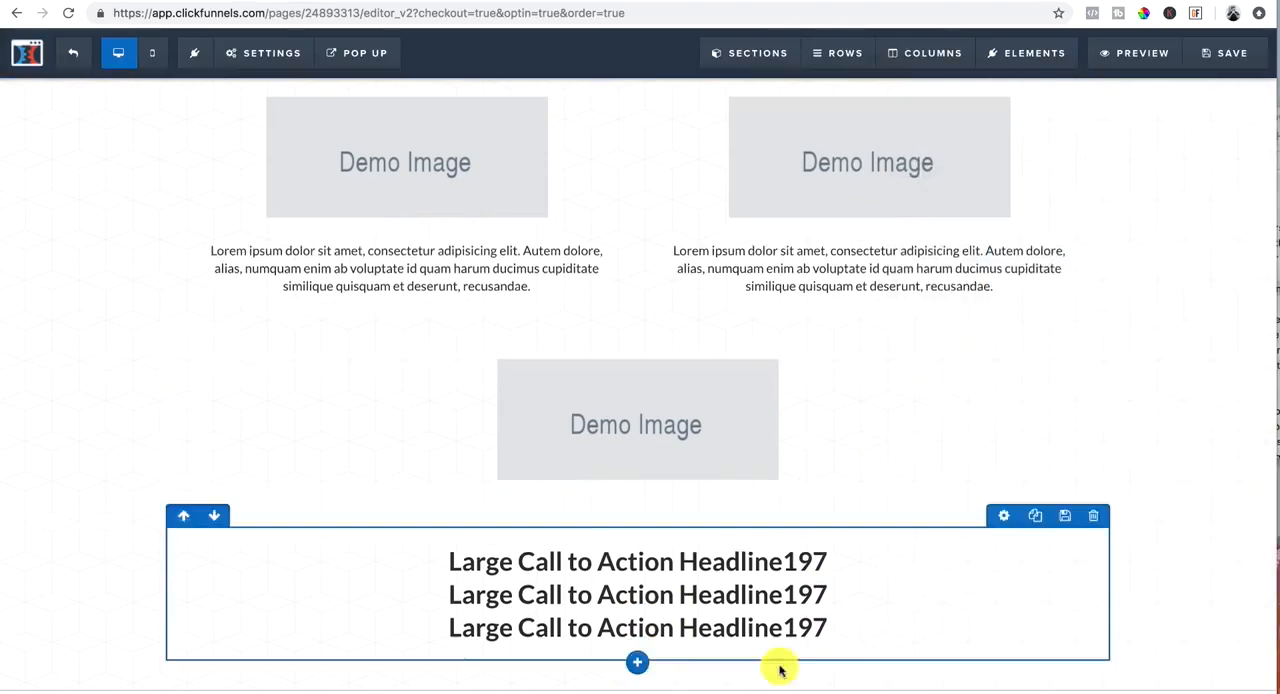
left_click(640, 677)
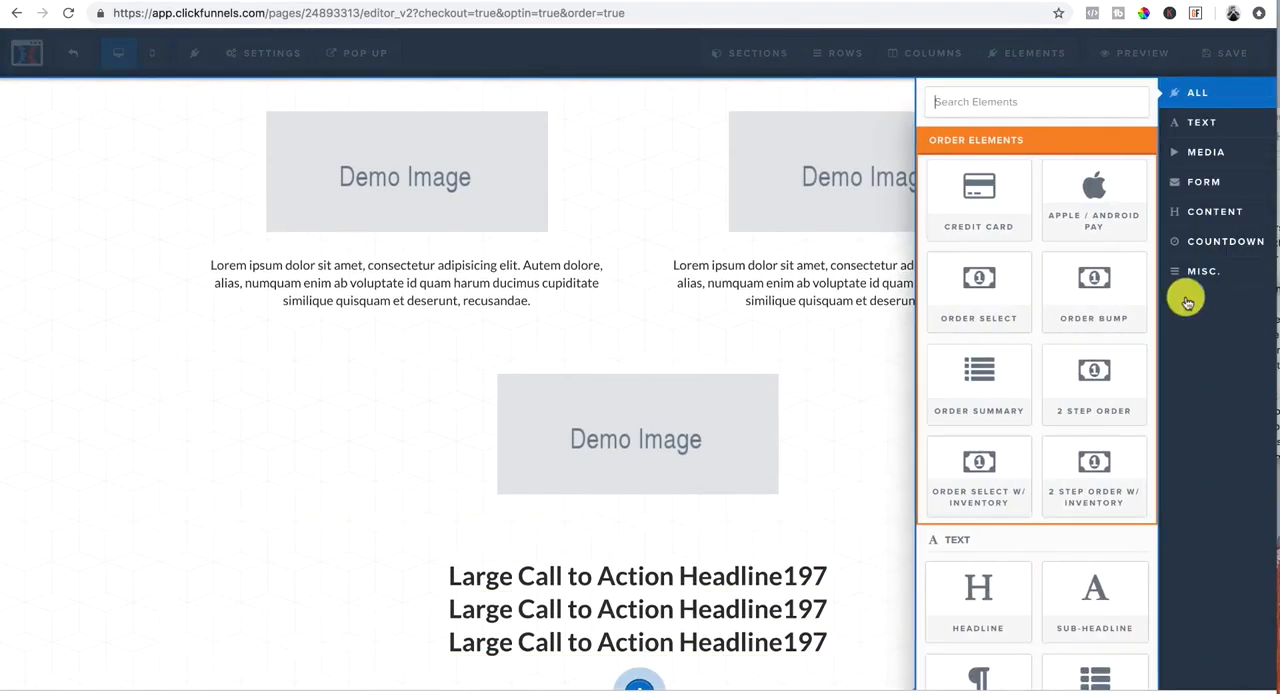
scroll(1050, 405, "down", 4)
scroll(1050, 410, "down", 3)
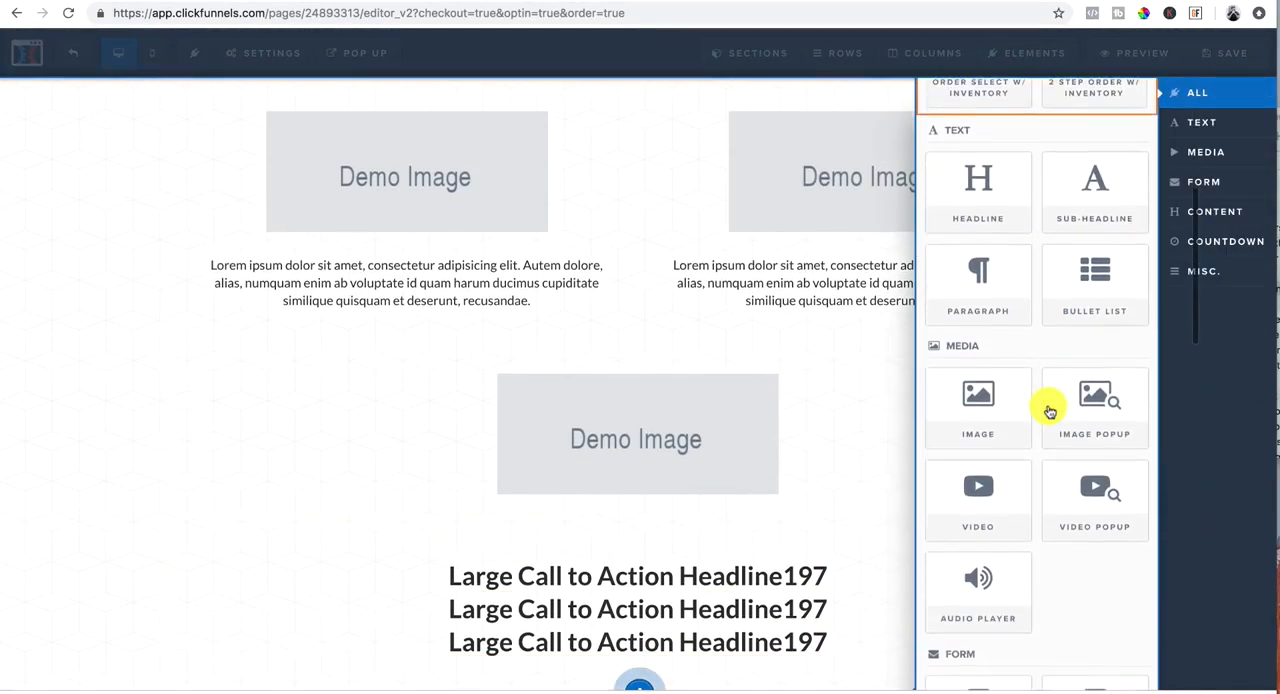
scroll(982, 397, "down", 5)
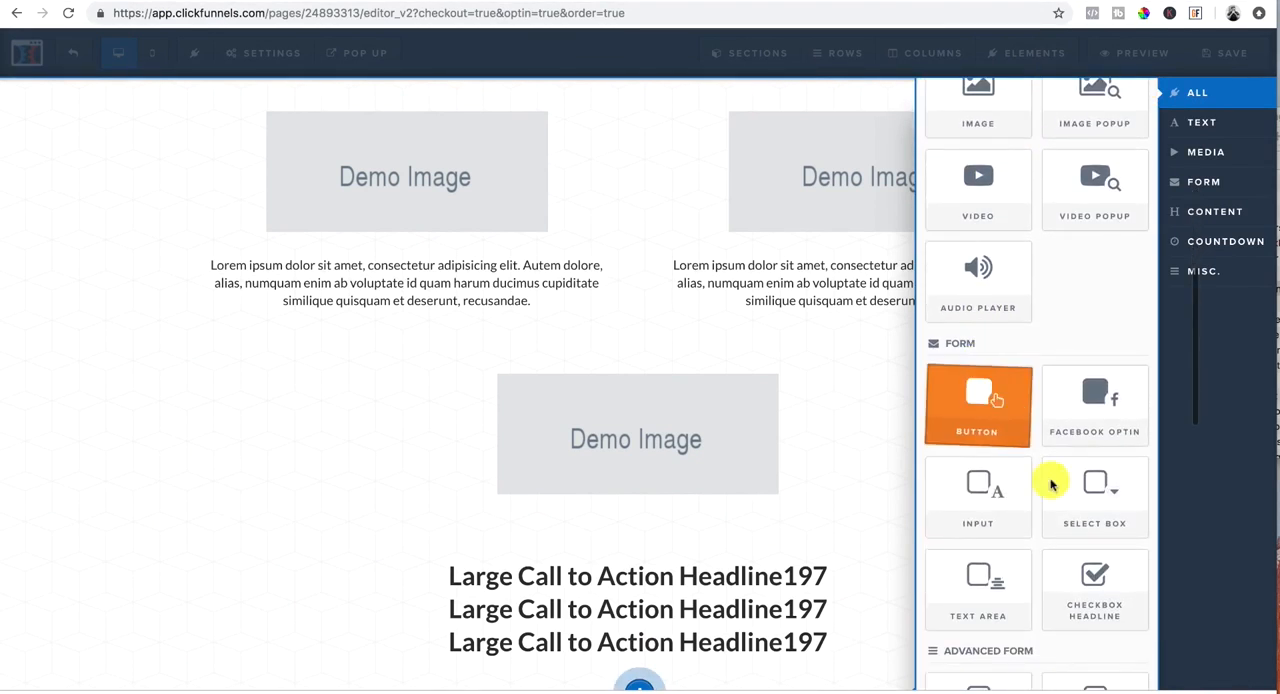
left_click(983, 400)
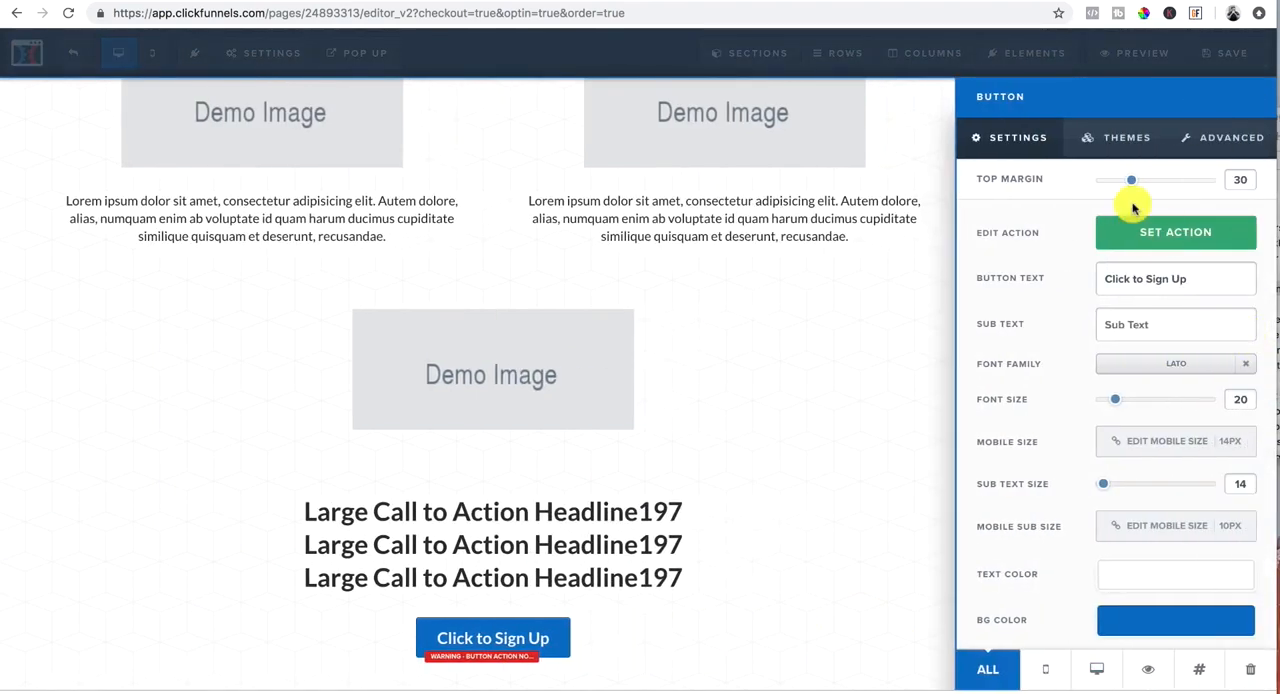
Step: Set the new button's action to Submit Order / Submit Form and close its settings
left_click(1183, 234)
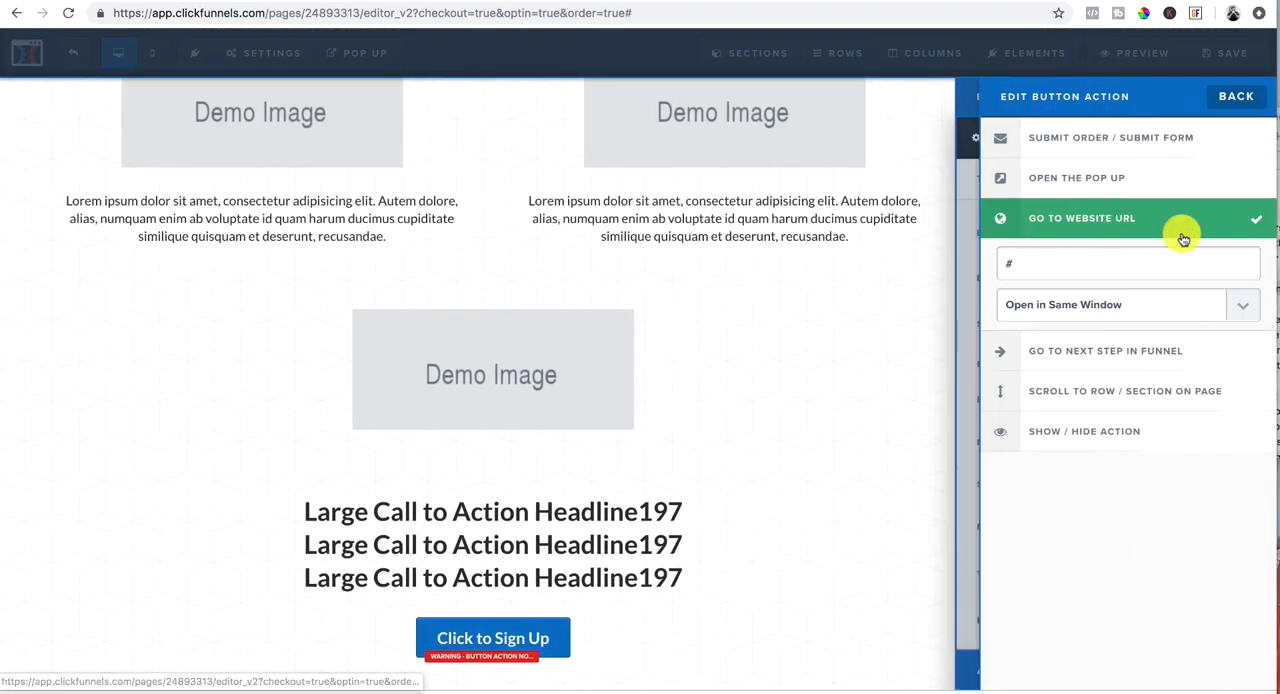
left_click(1134, 145)
left_click(869, 418)
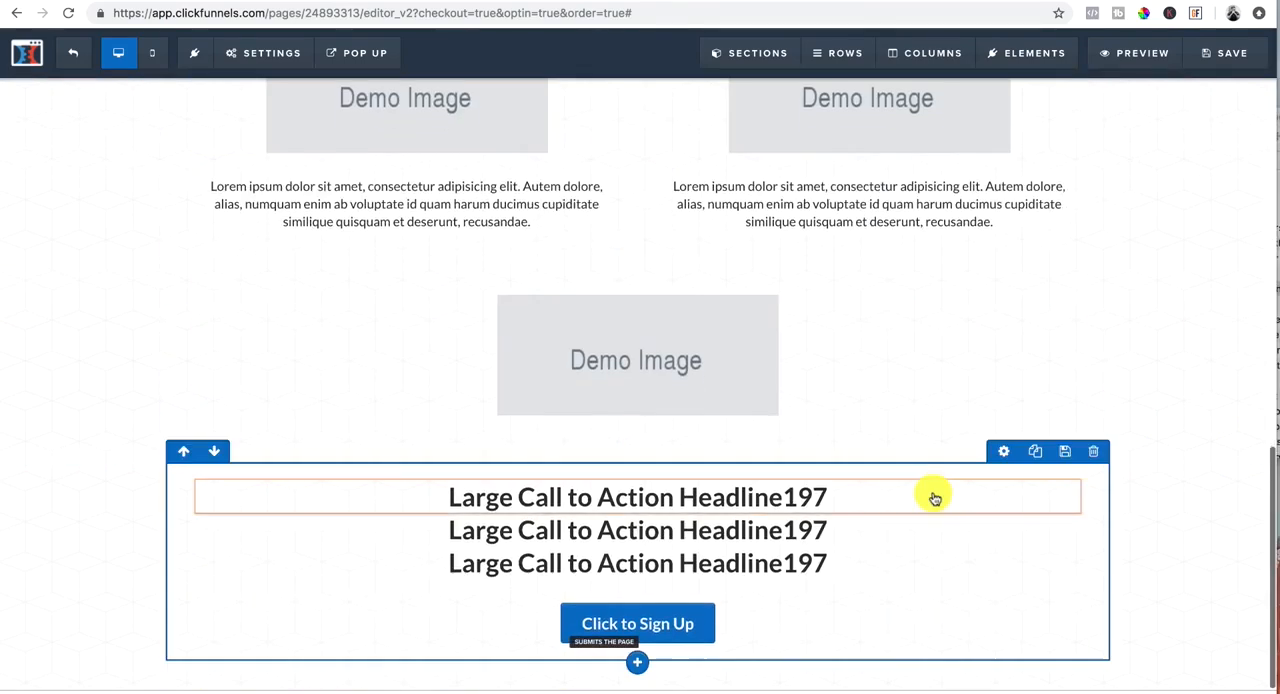
Step: Switch to the growth-engine-program sales page and examine its payment options, call-to-action button and testimonials, then return to the page editor
scroll(934, 497, "up", 15)
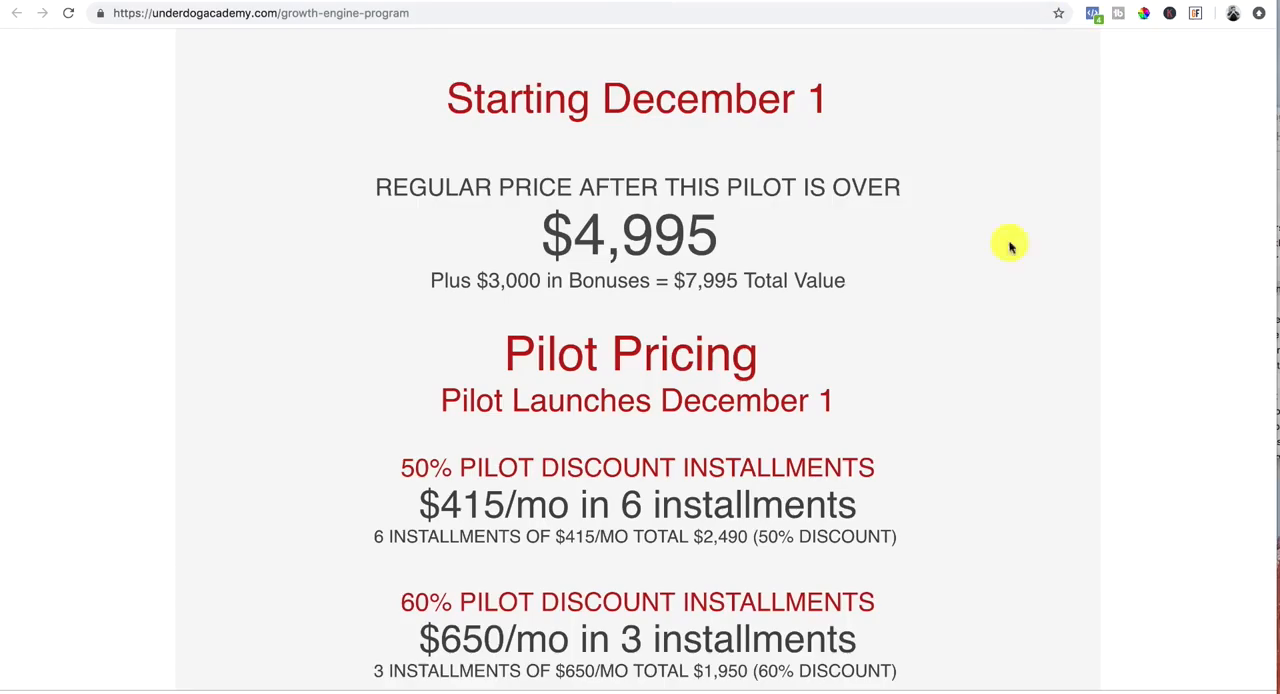
scroll(886, 266, "down", 5)
triple_click(886, 266)
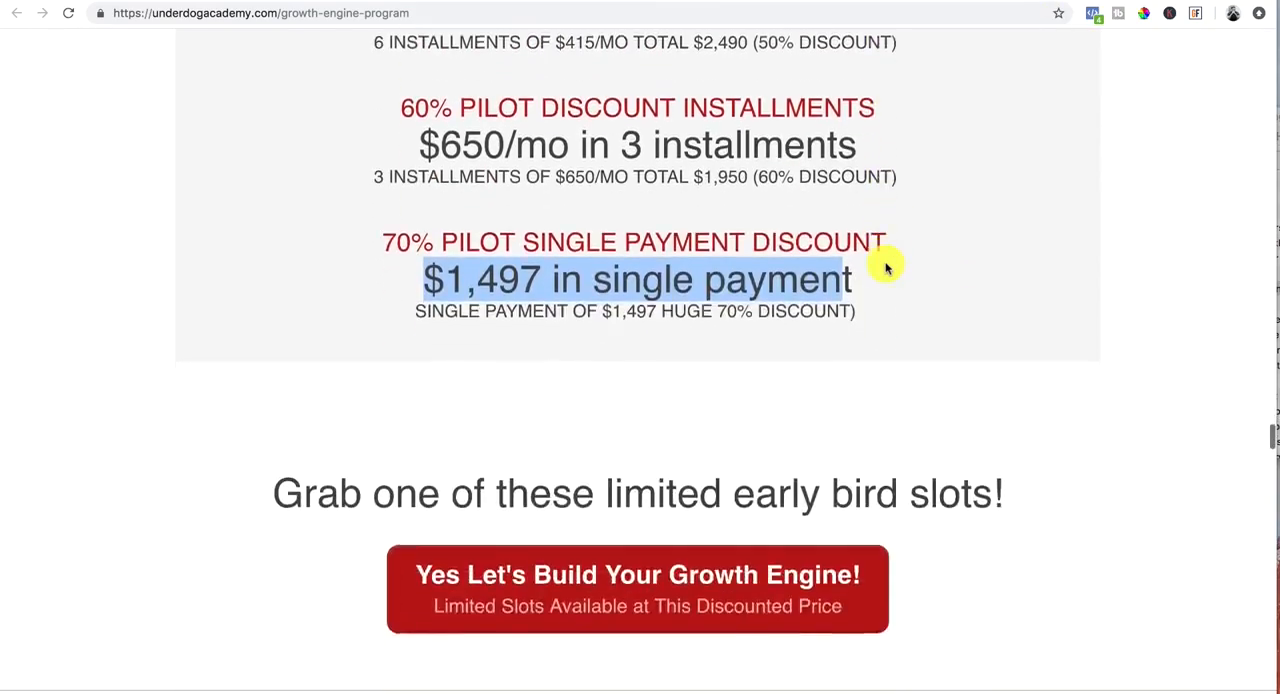
scroll(886, 266, "down", 10)
scroll(886, 266, "up", 10)
scroll(886, 266, "down", 12)
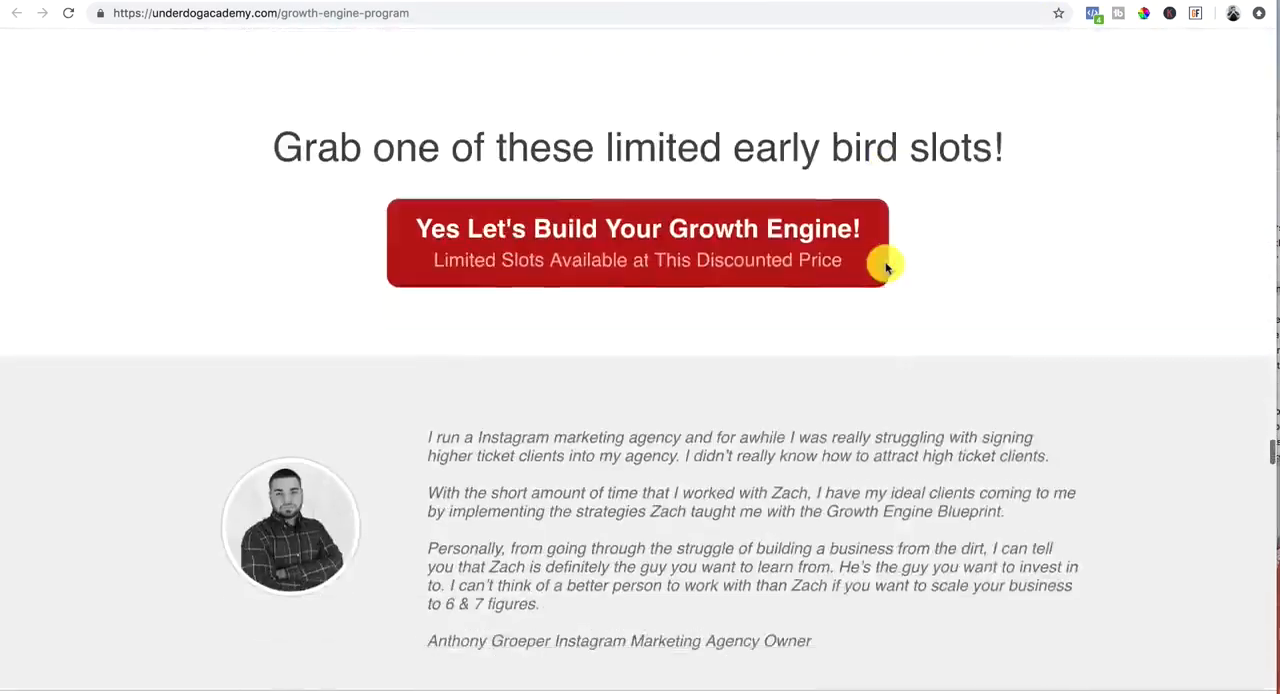
scroll(886, 266, "down", 3)
scroll(886, 266, "up", 15)
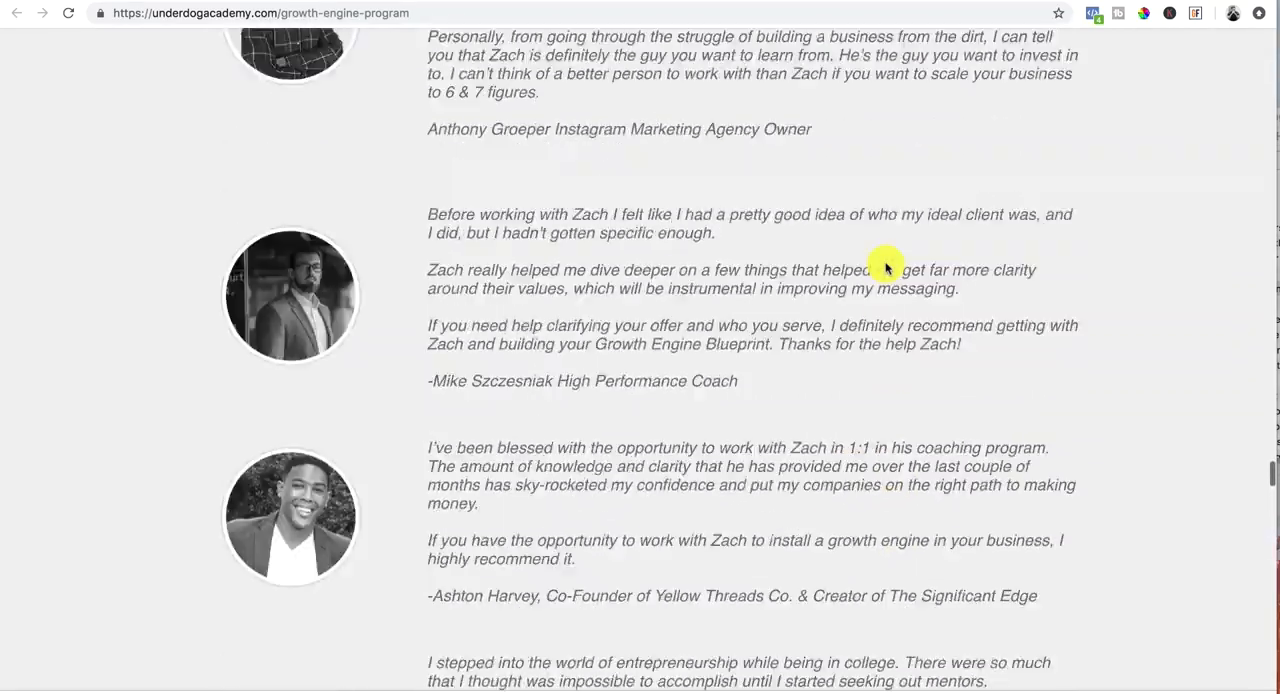
scroll(886, 266, "up", 6)
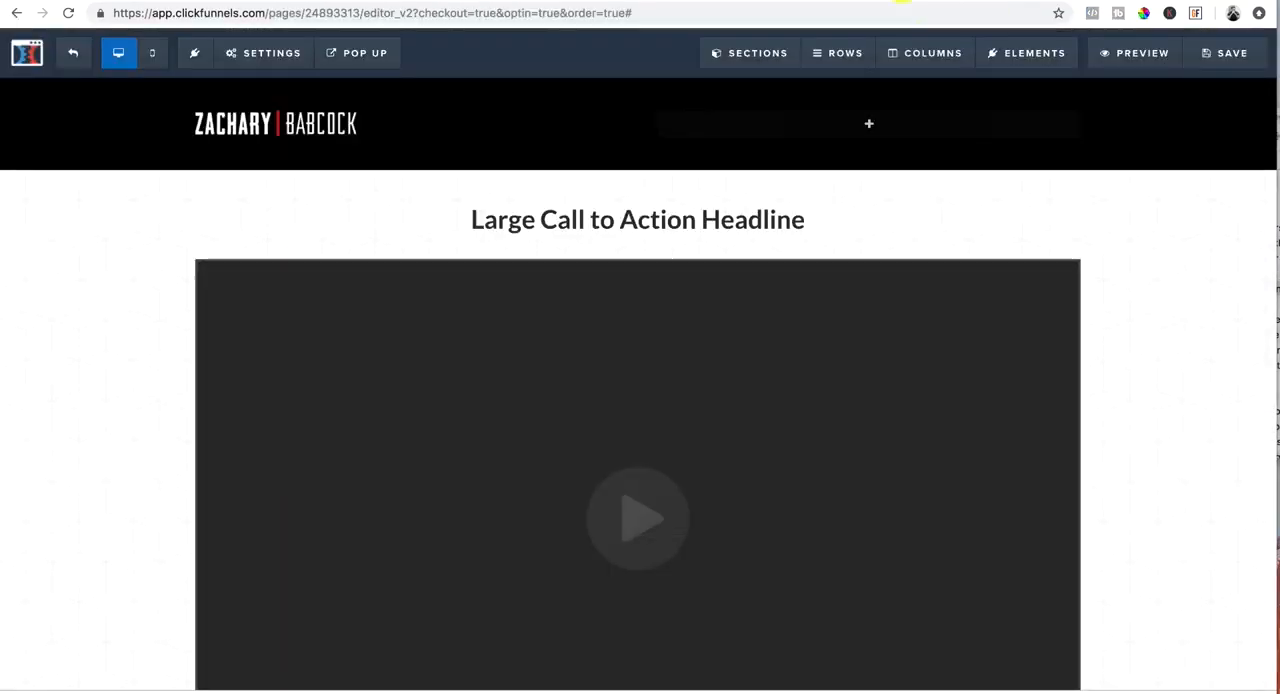
scroll(1077, 123, "down", 6)
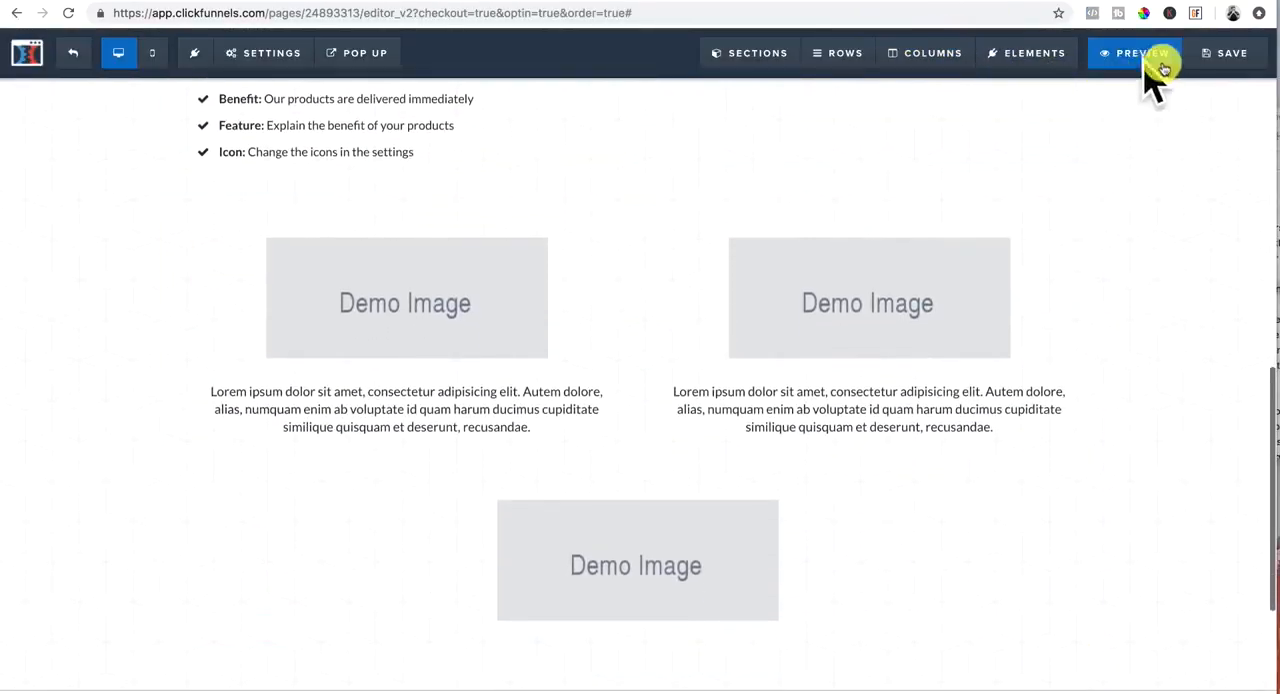